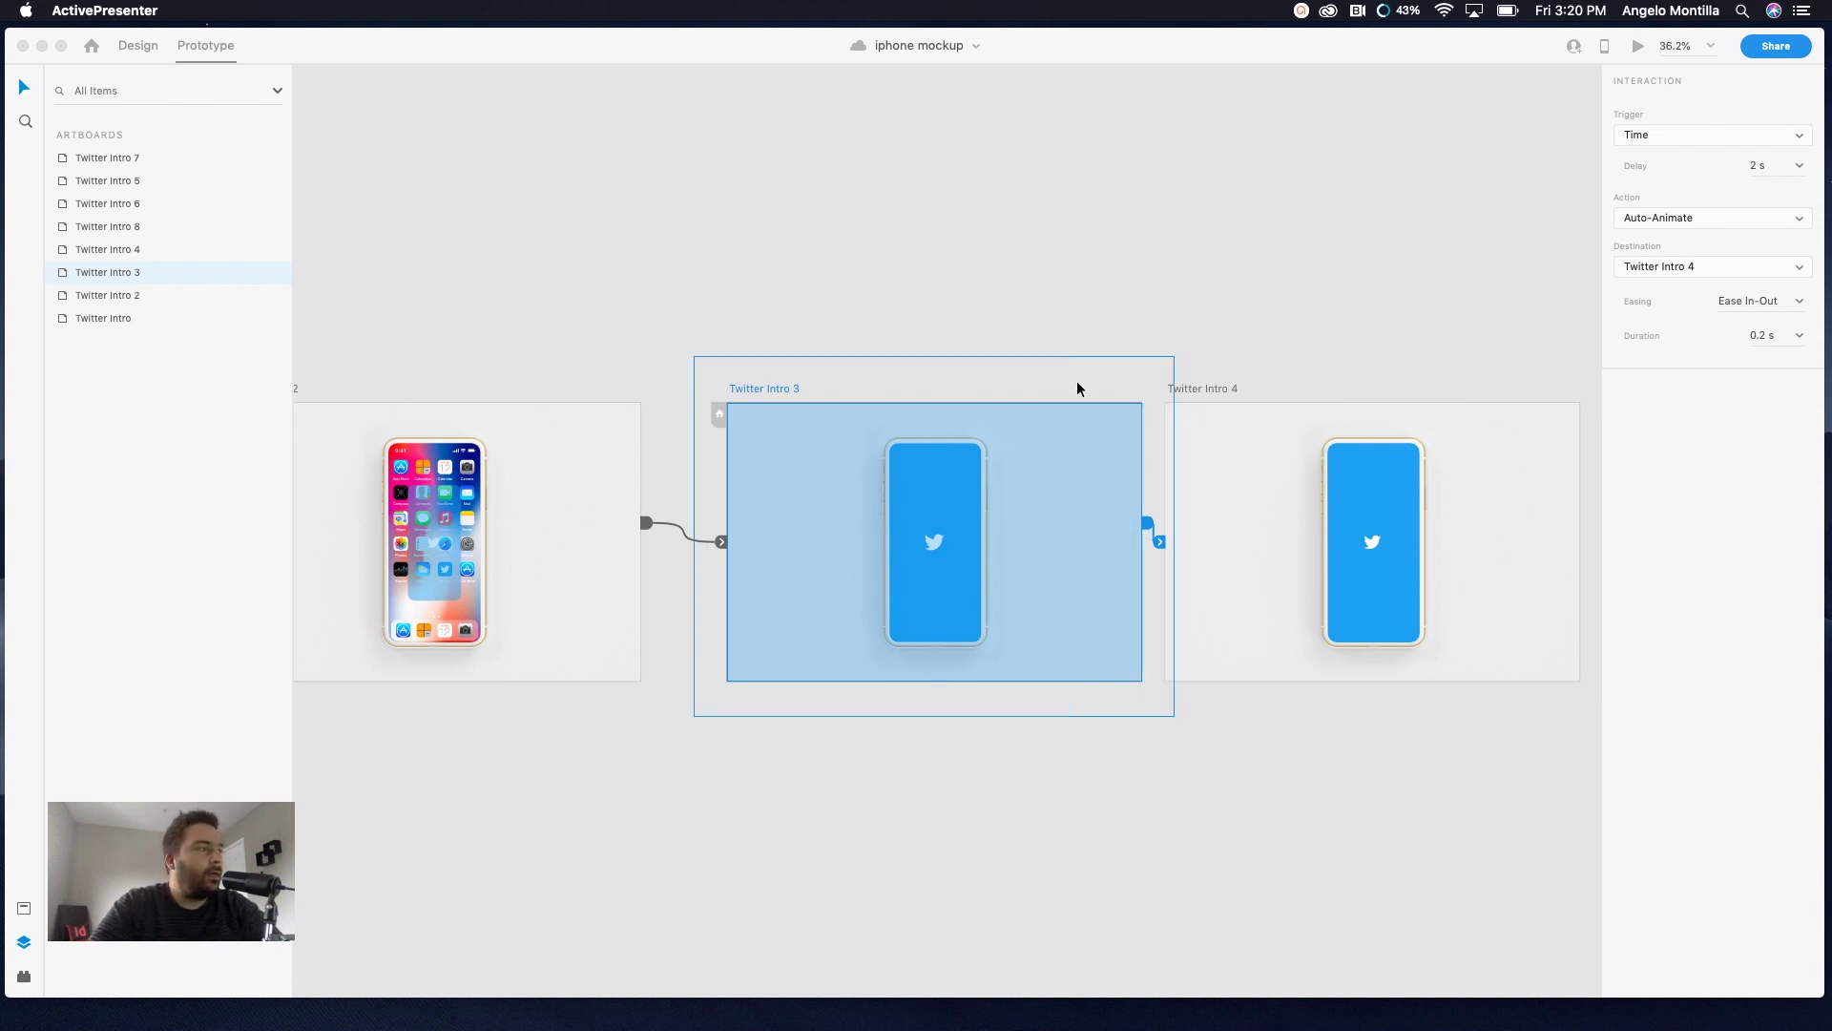
Bring Adobe XD forward and select Twitter Intro 3 to view its timed auto-animate interaction
left_click(899, 346)
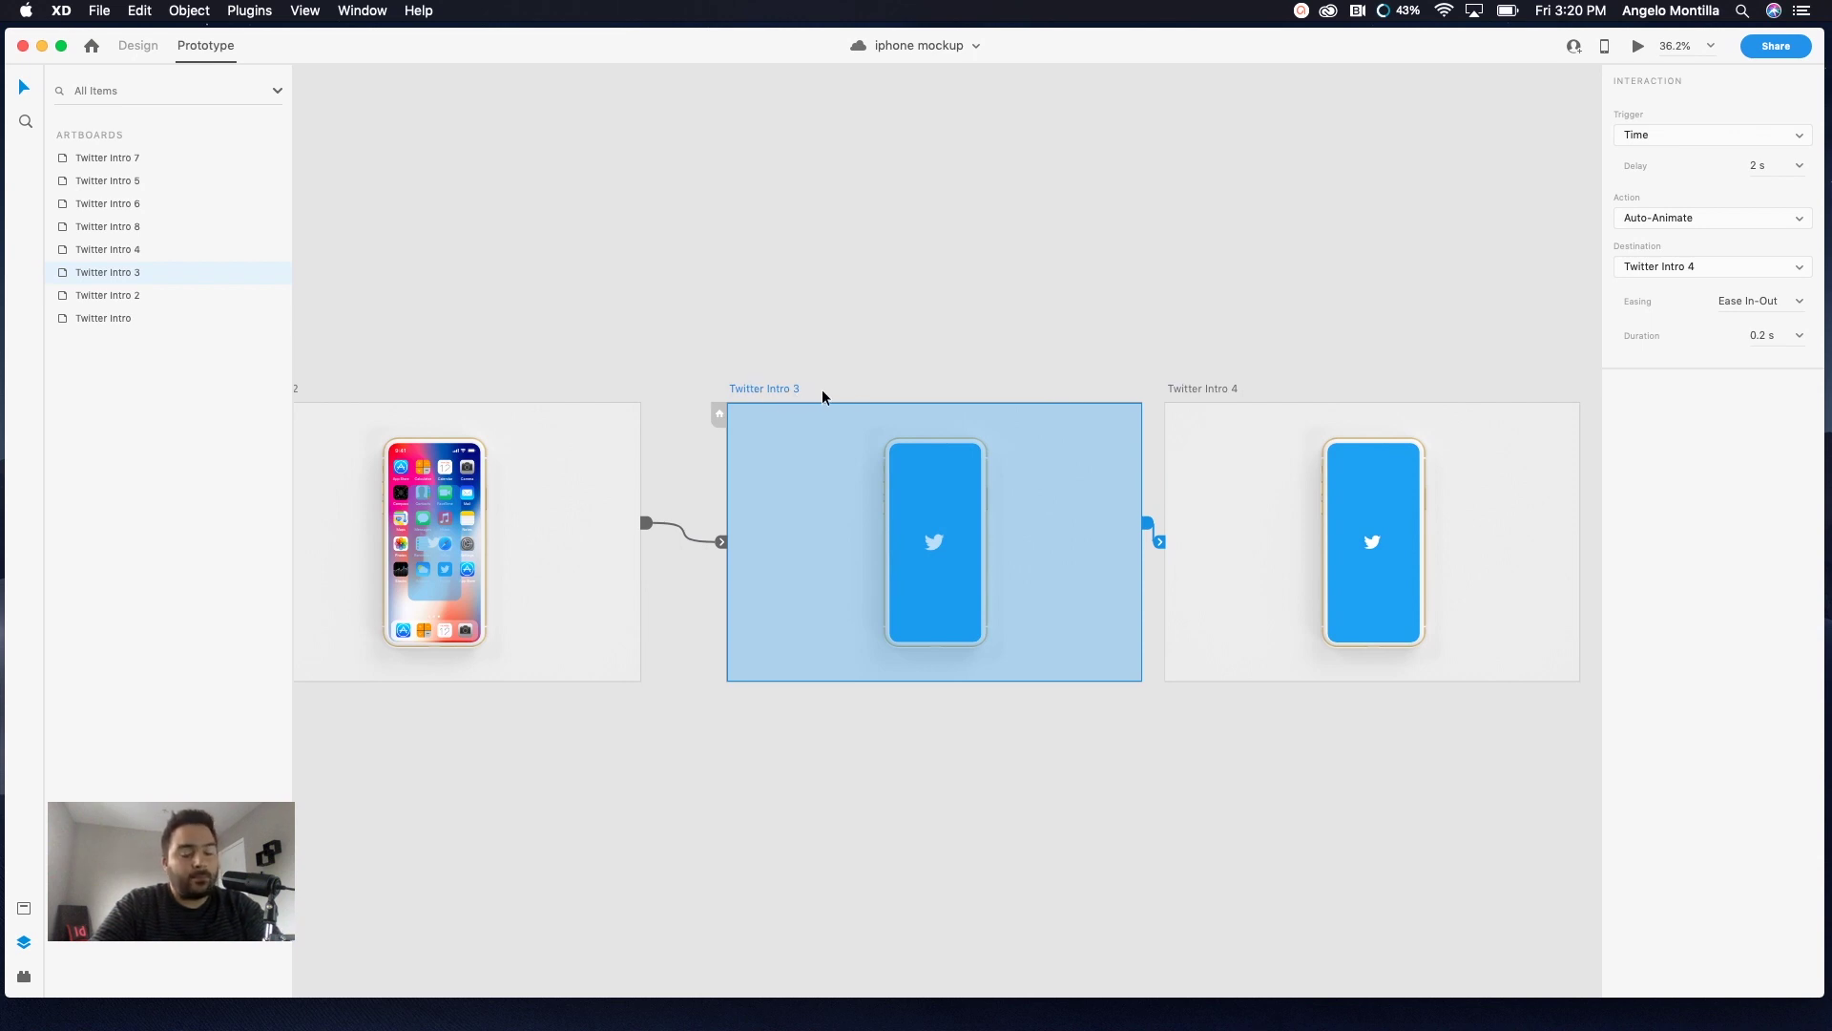
scroll(914, 397, "down", 5)
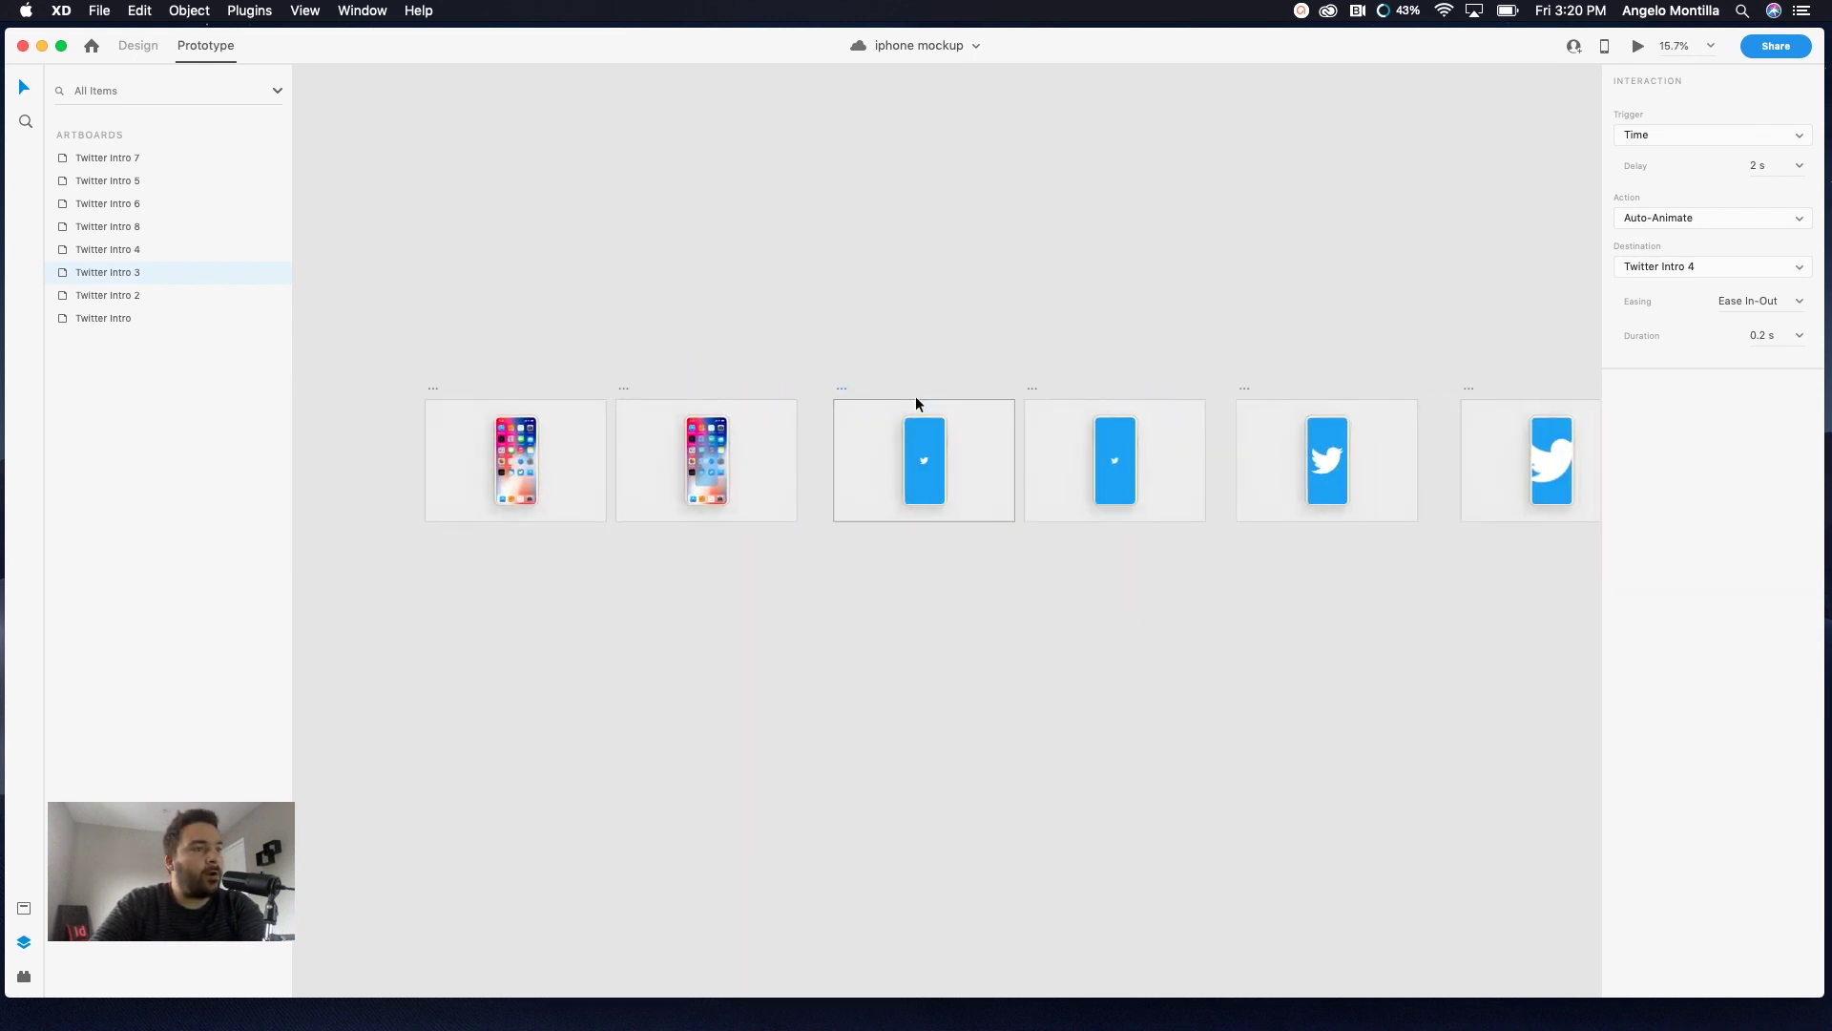
left_click(916, 402)
scroll(1111, 417, "right", 4)
scroll(769, 463, "right", 3)
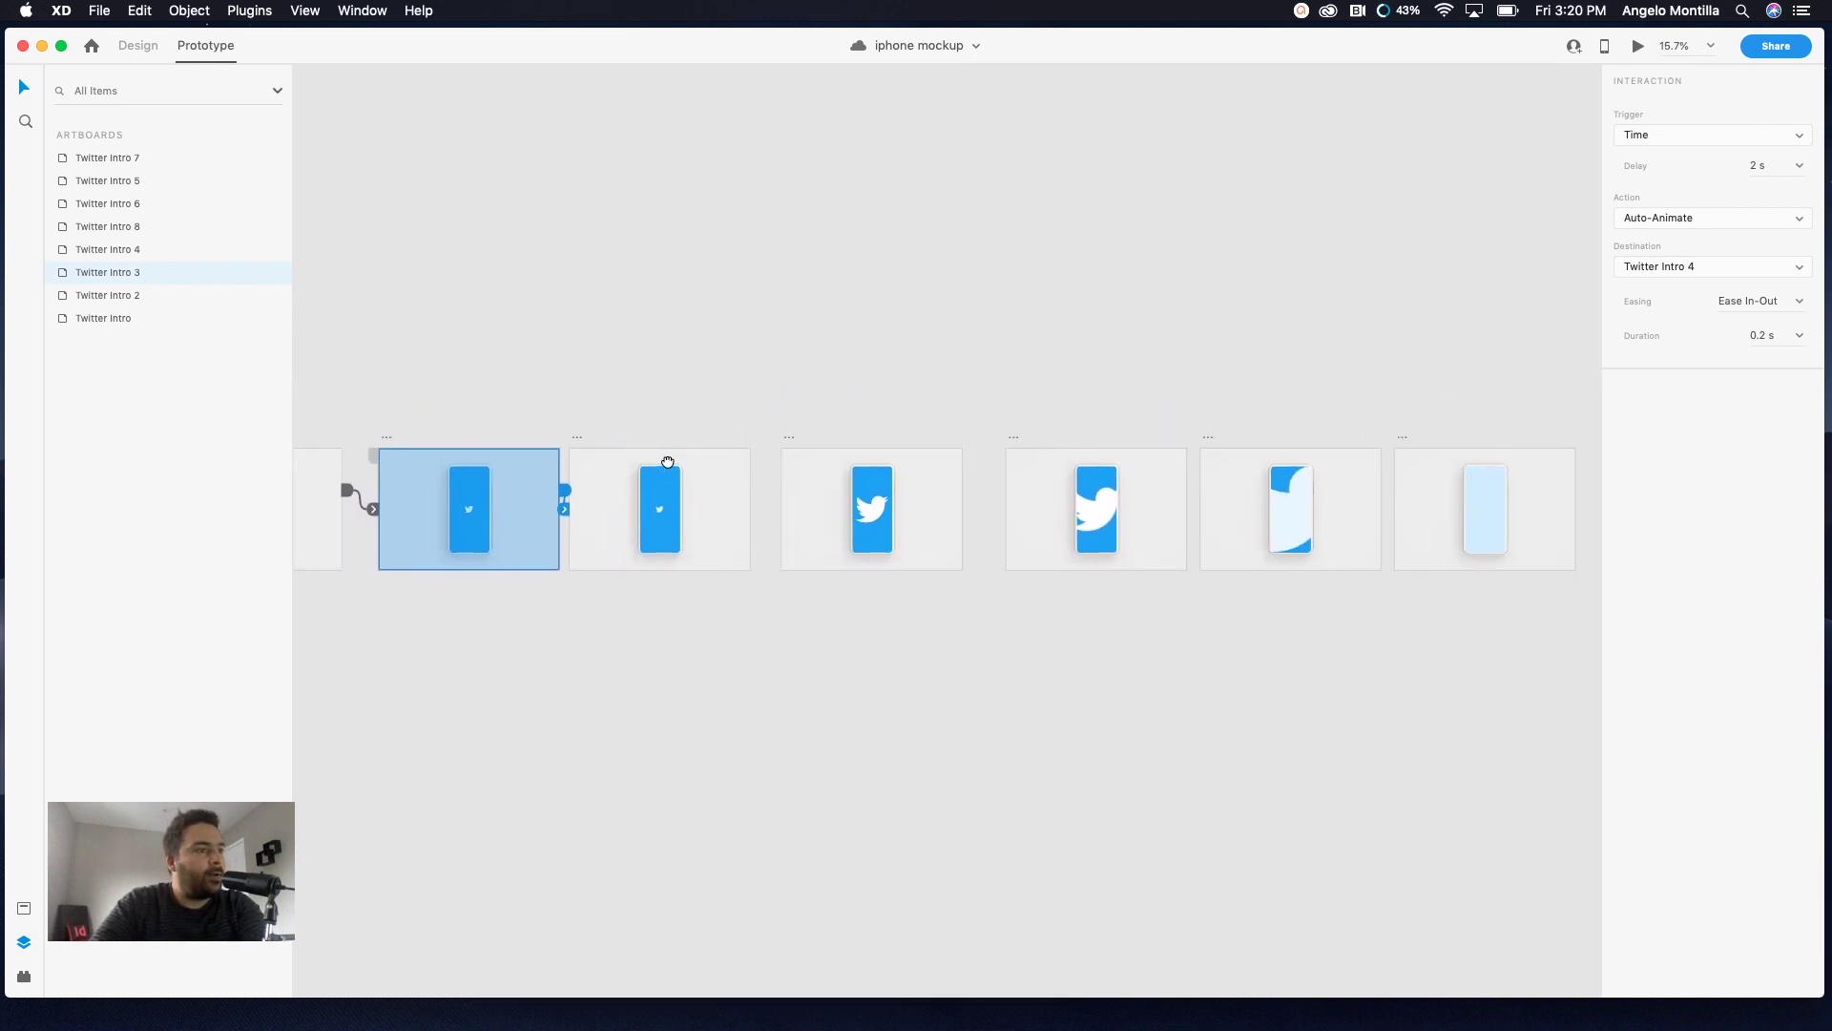
scroll(792, 473, "left", 4)
scroll(811, 476, "up", 3)
scroll(811, 475, "up", 4)
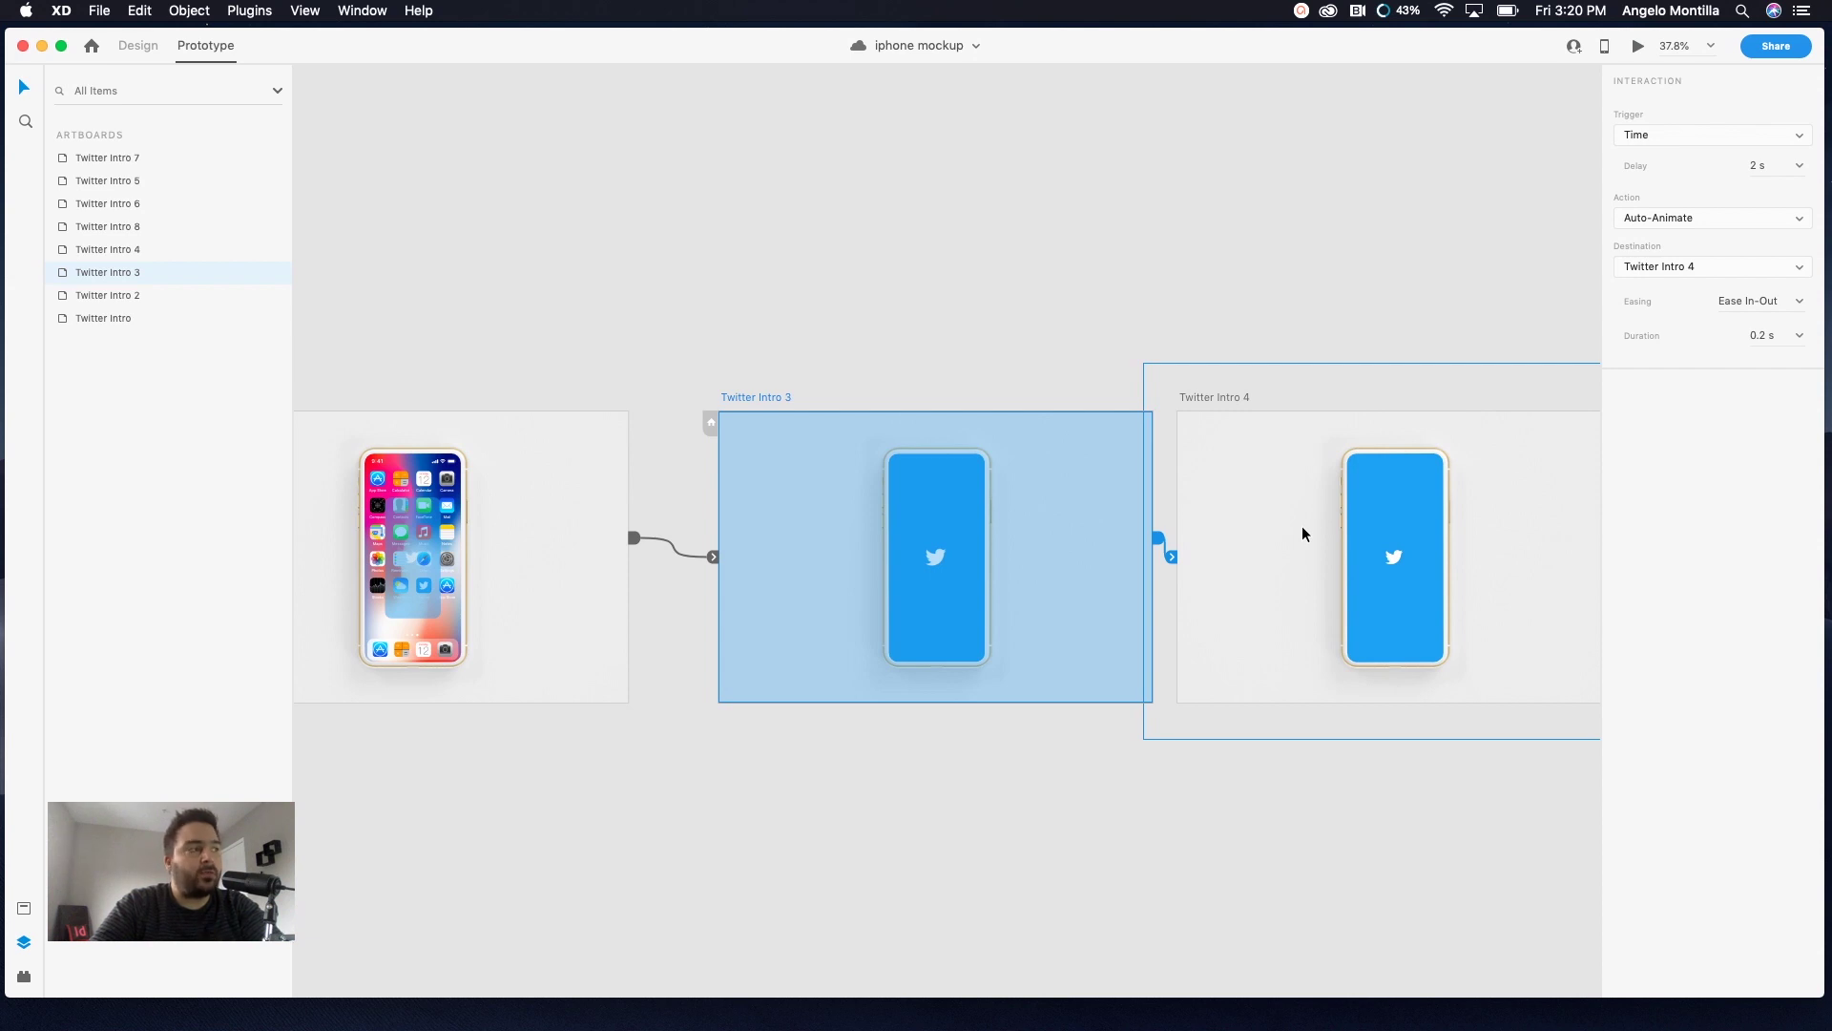
Play the iphone mockup in Desktop Preview, then close the preview window after watching
left_click(1635, 47)
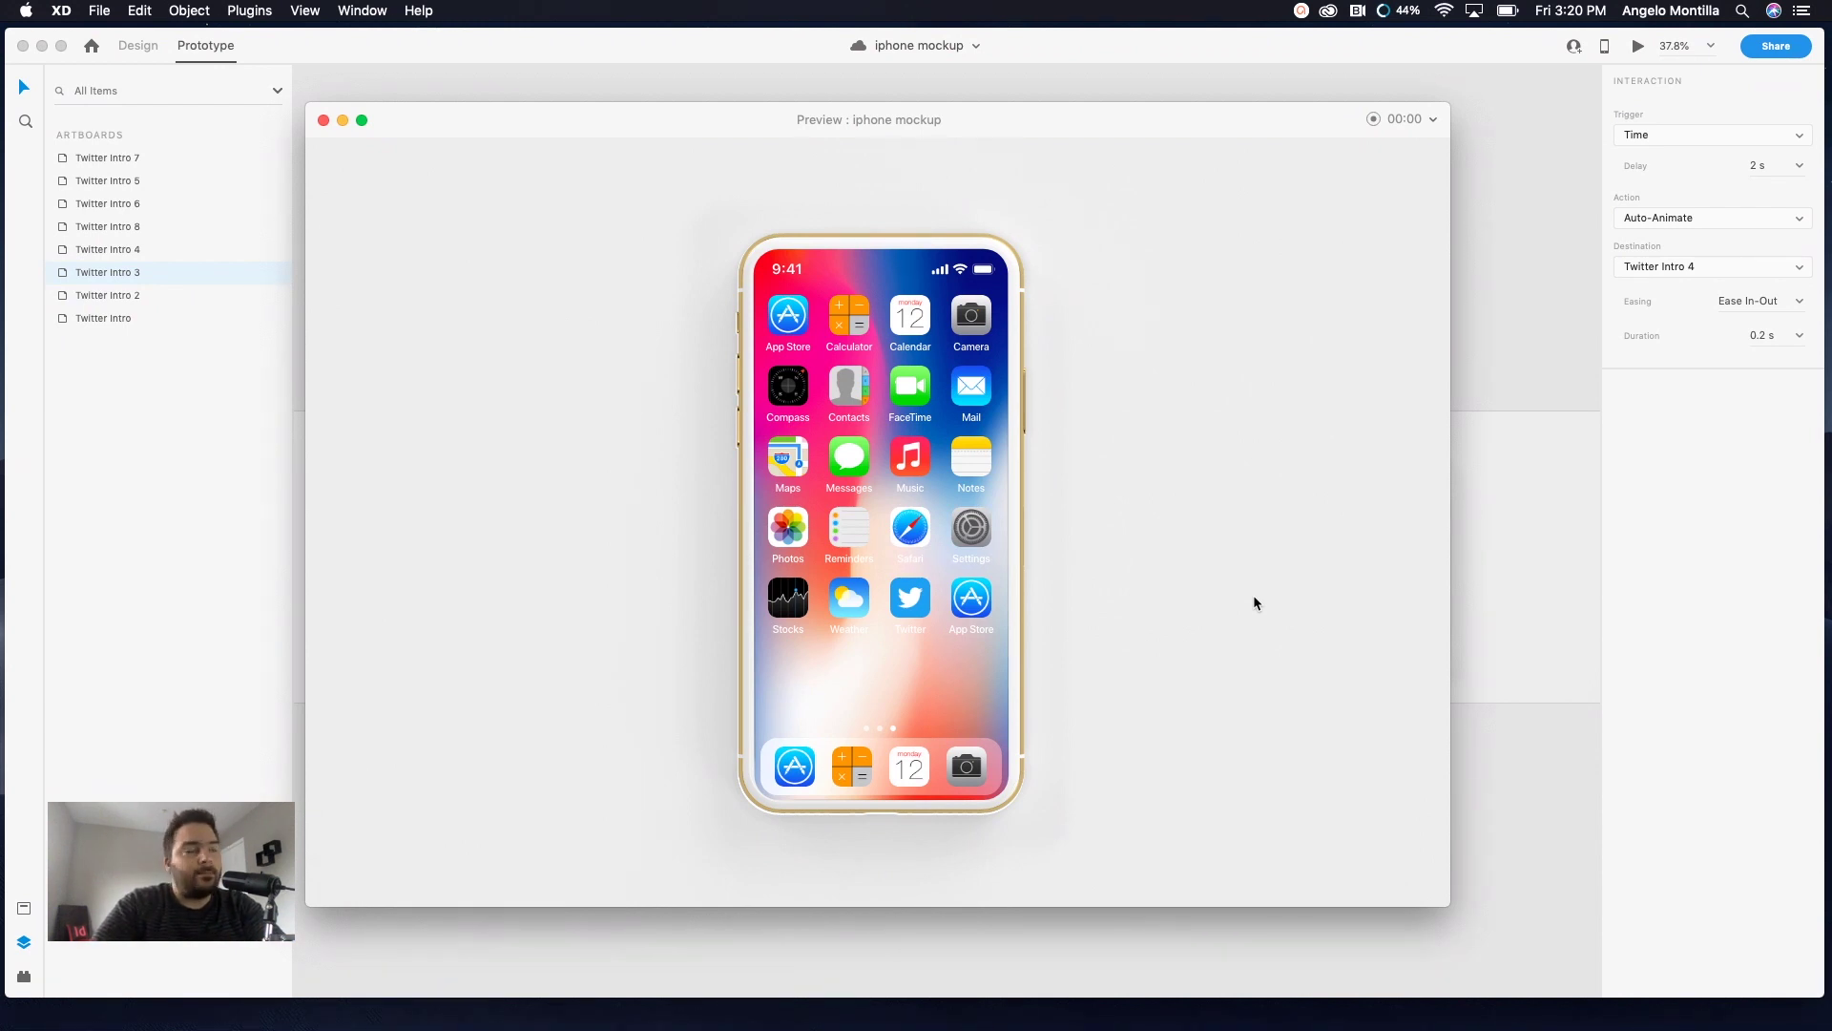
left_click(322, 119)
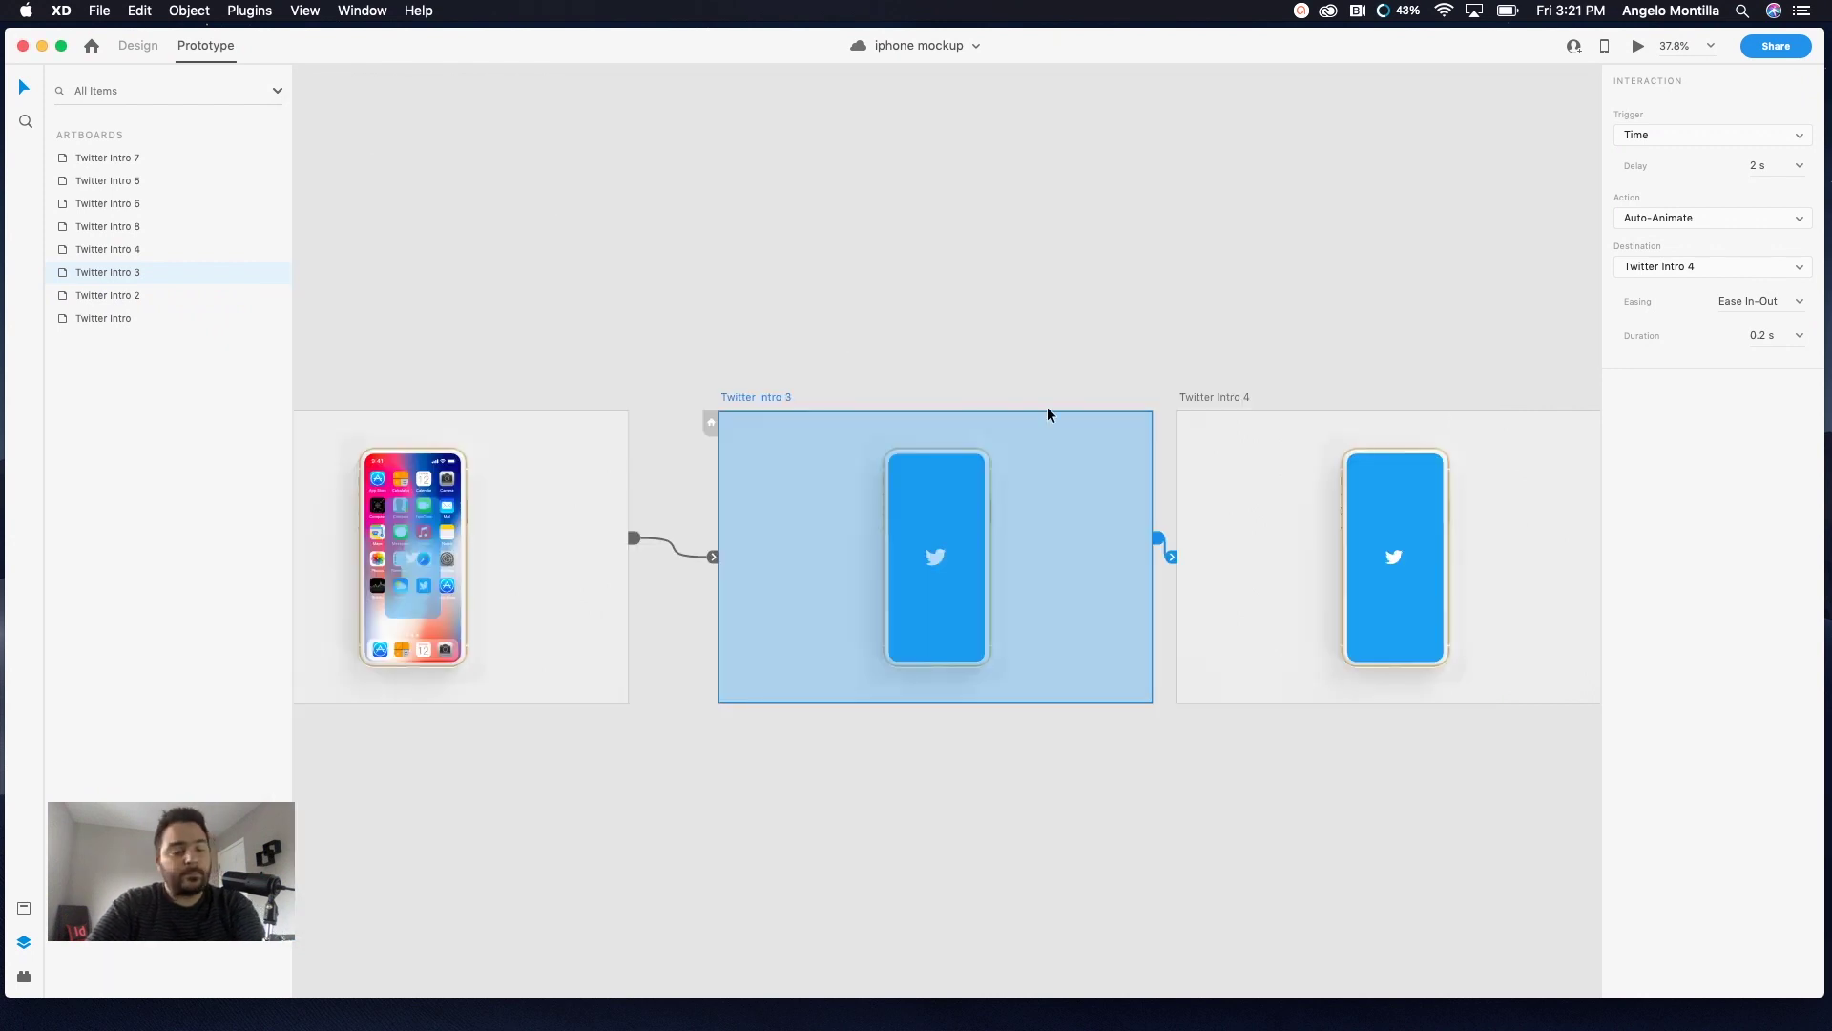
Delete the timed transitions from Twitter Intro 3 to 4 and from Intro 4 to 5
scroll(1057, 410, "down", 5)
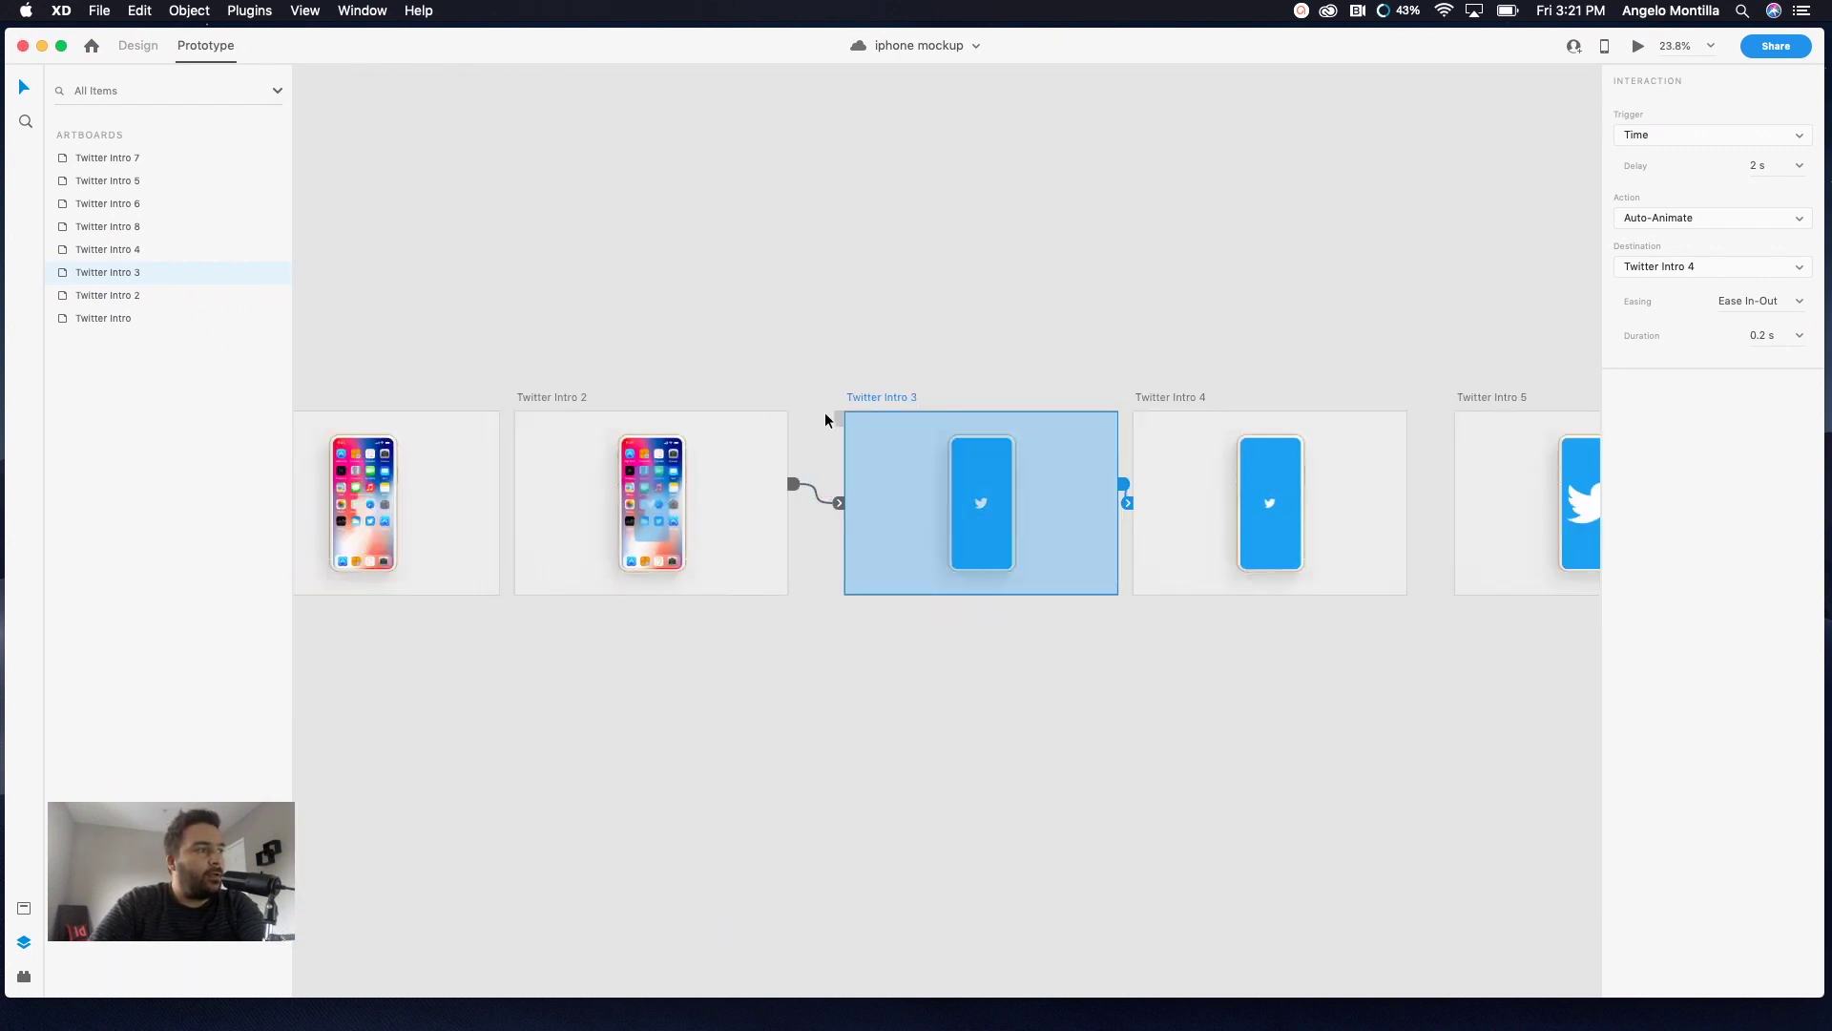
scroll(788, 482, "up", 5)
scroll(840, 494, "right", 1)
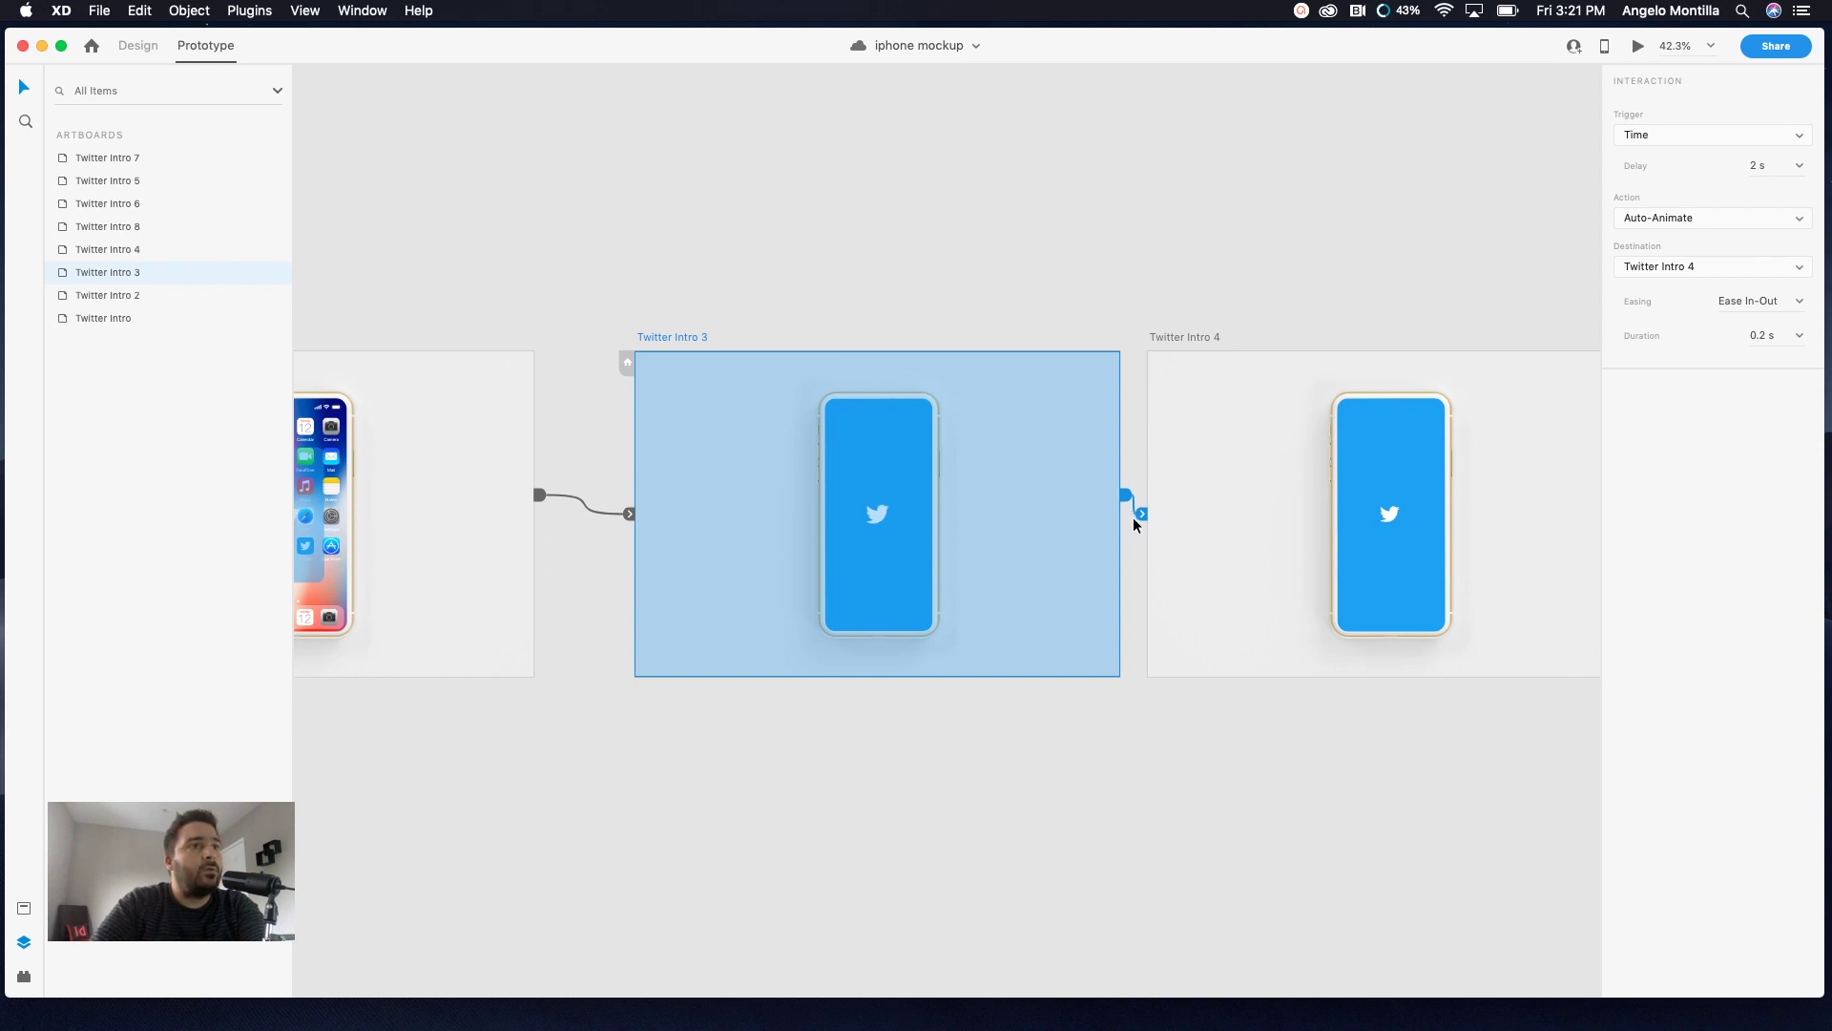
left_click_drag(1139, 521, 1072, 531)
scroll(1321, 556, "right", 5)
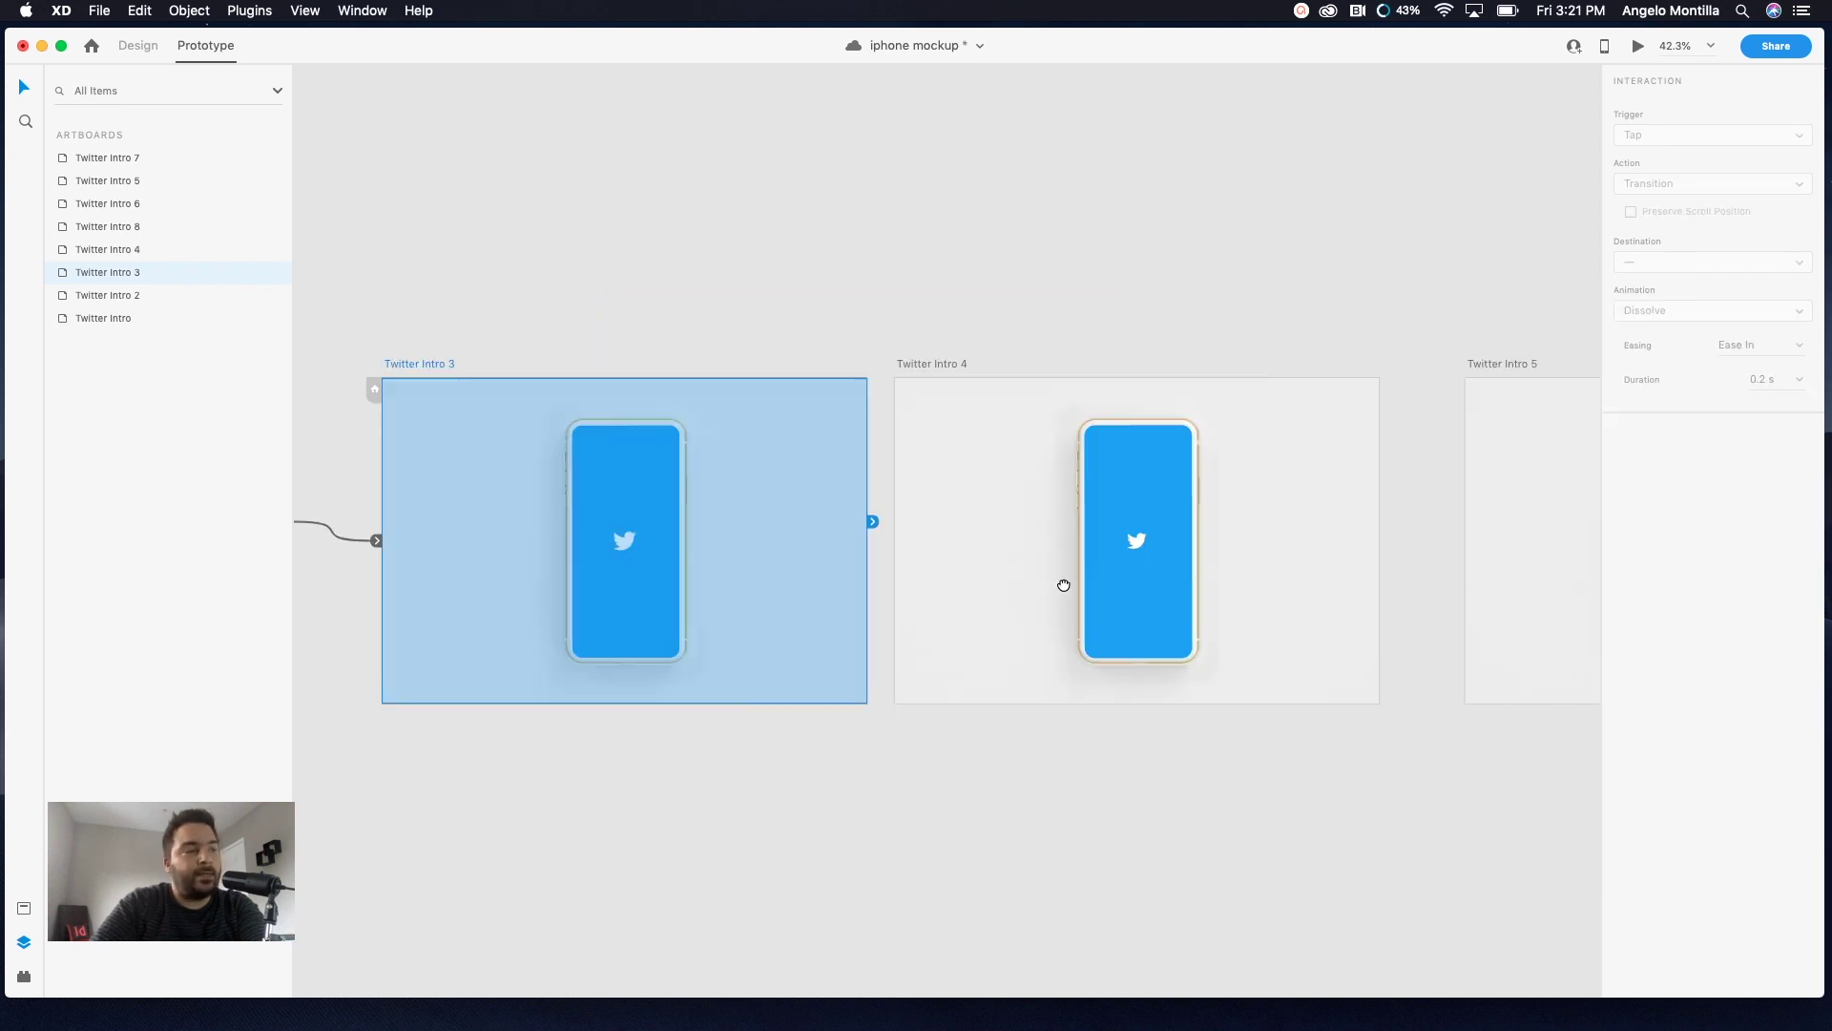
left_click(803, 364)
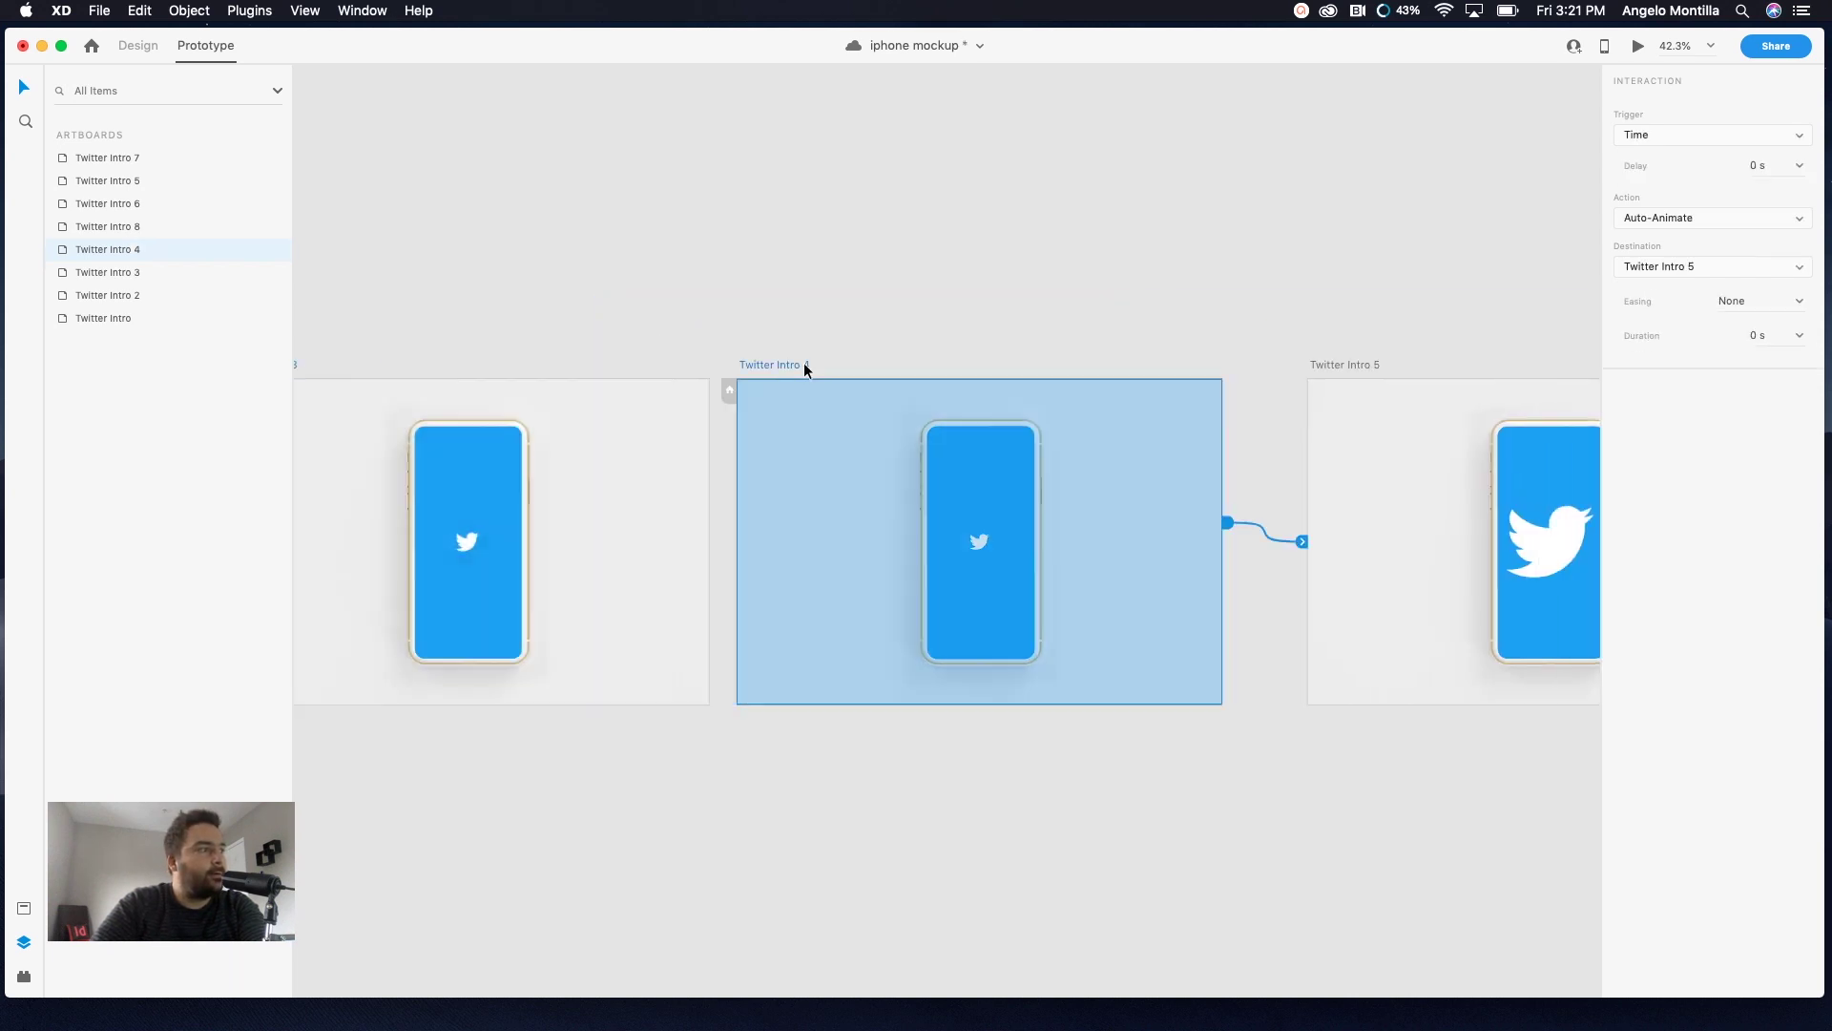
left_click_drag(1302, 541, 1166, 575)
Delete the transitions from Twitter Intro 5 to 6 and from Intro 6 to 7
scroll(1166, 574, "right", 5)
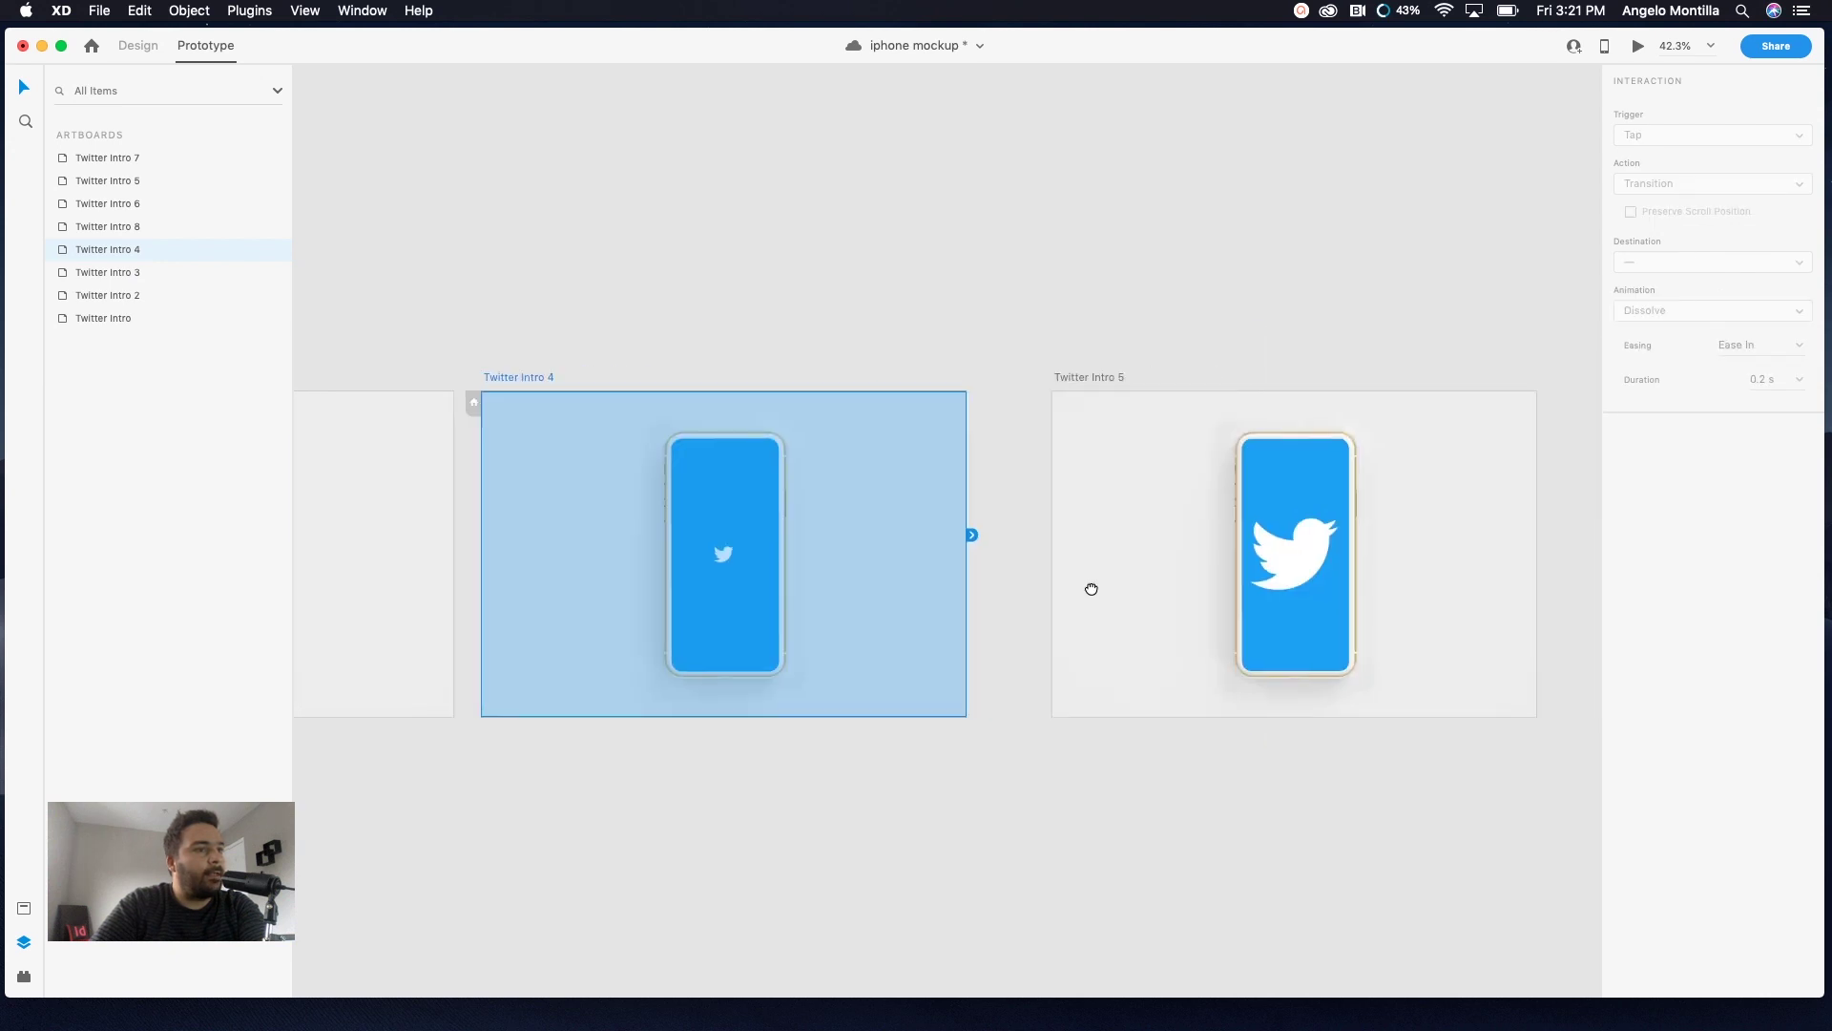
left_click(982, 388)
scroll(1137, 499, "right", 5)
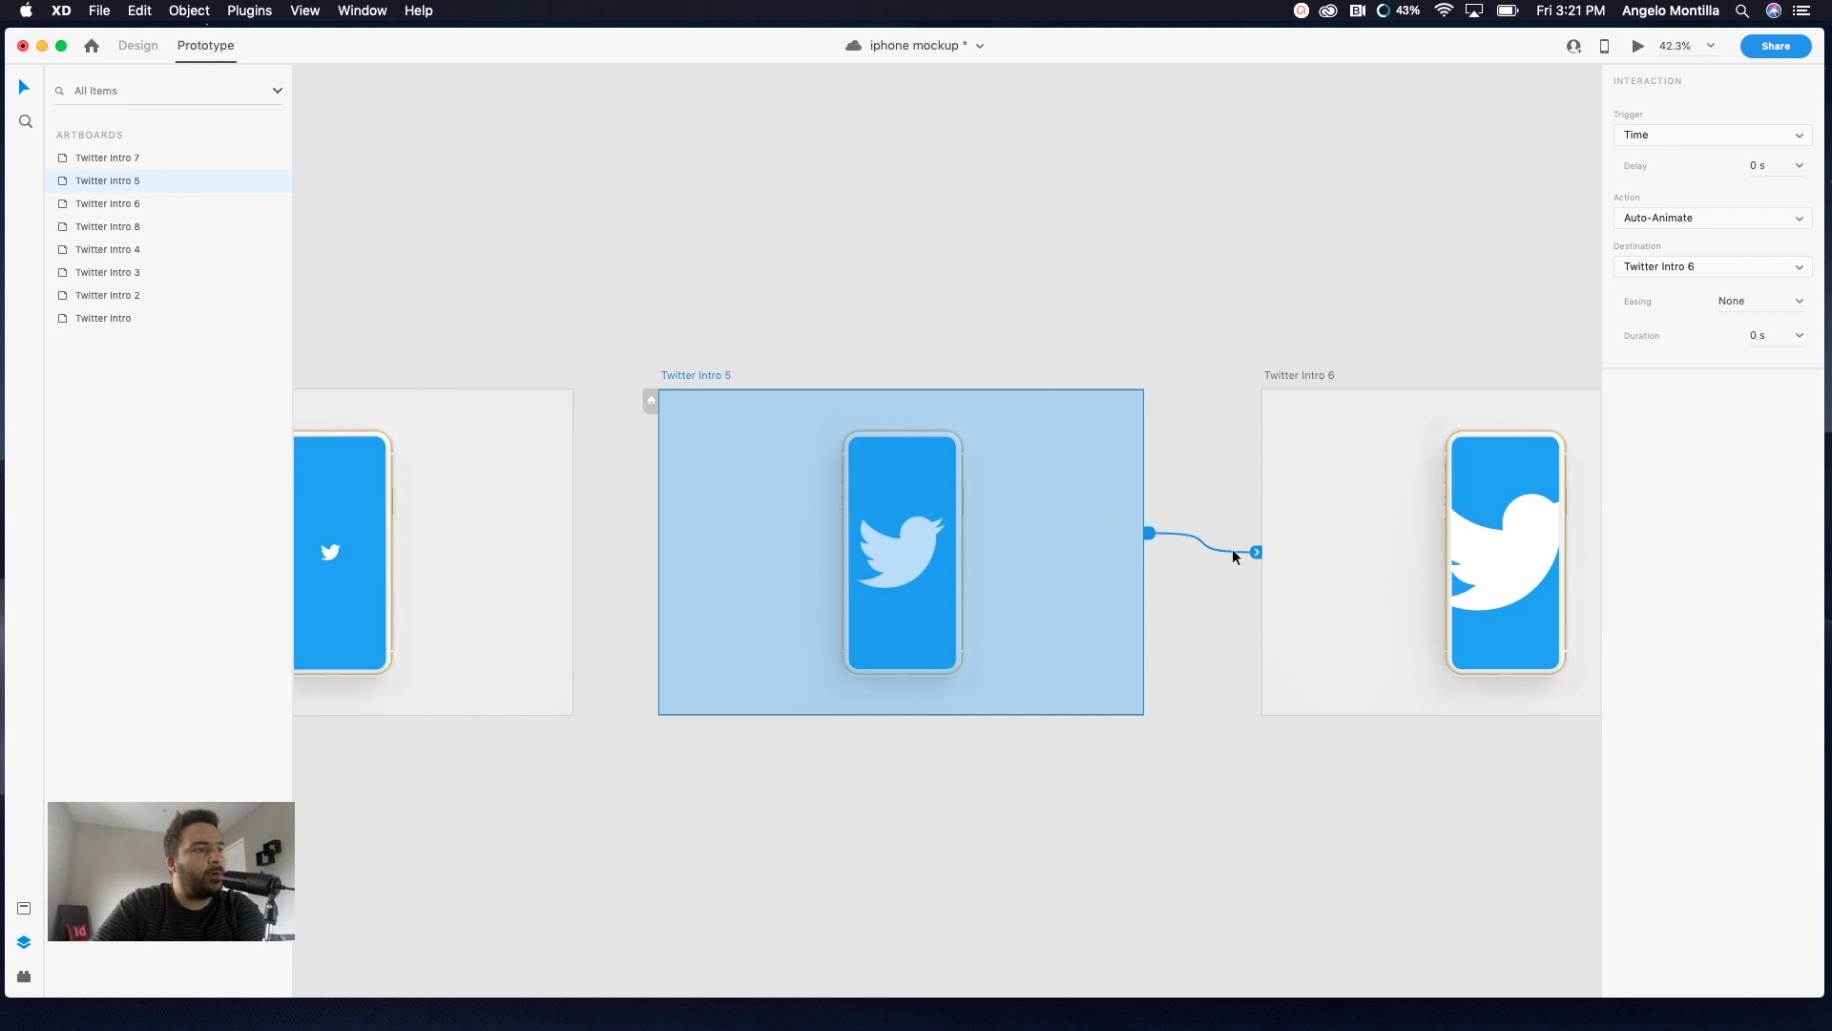
left_click_drag(1254, 551, 1155, 606)
scroll(1206, 621, "right", 5)
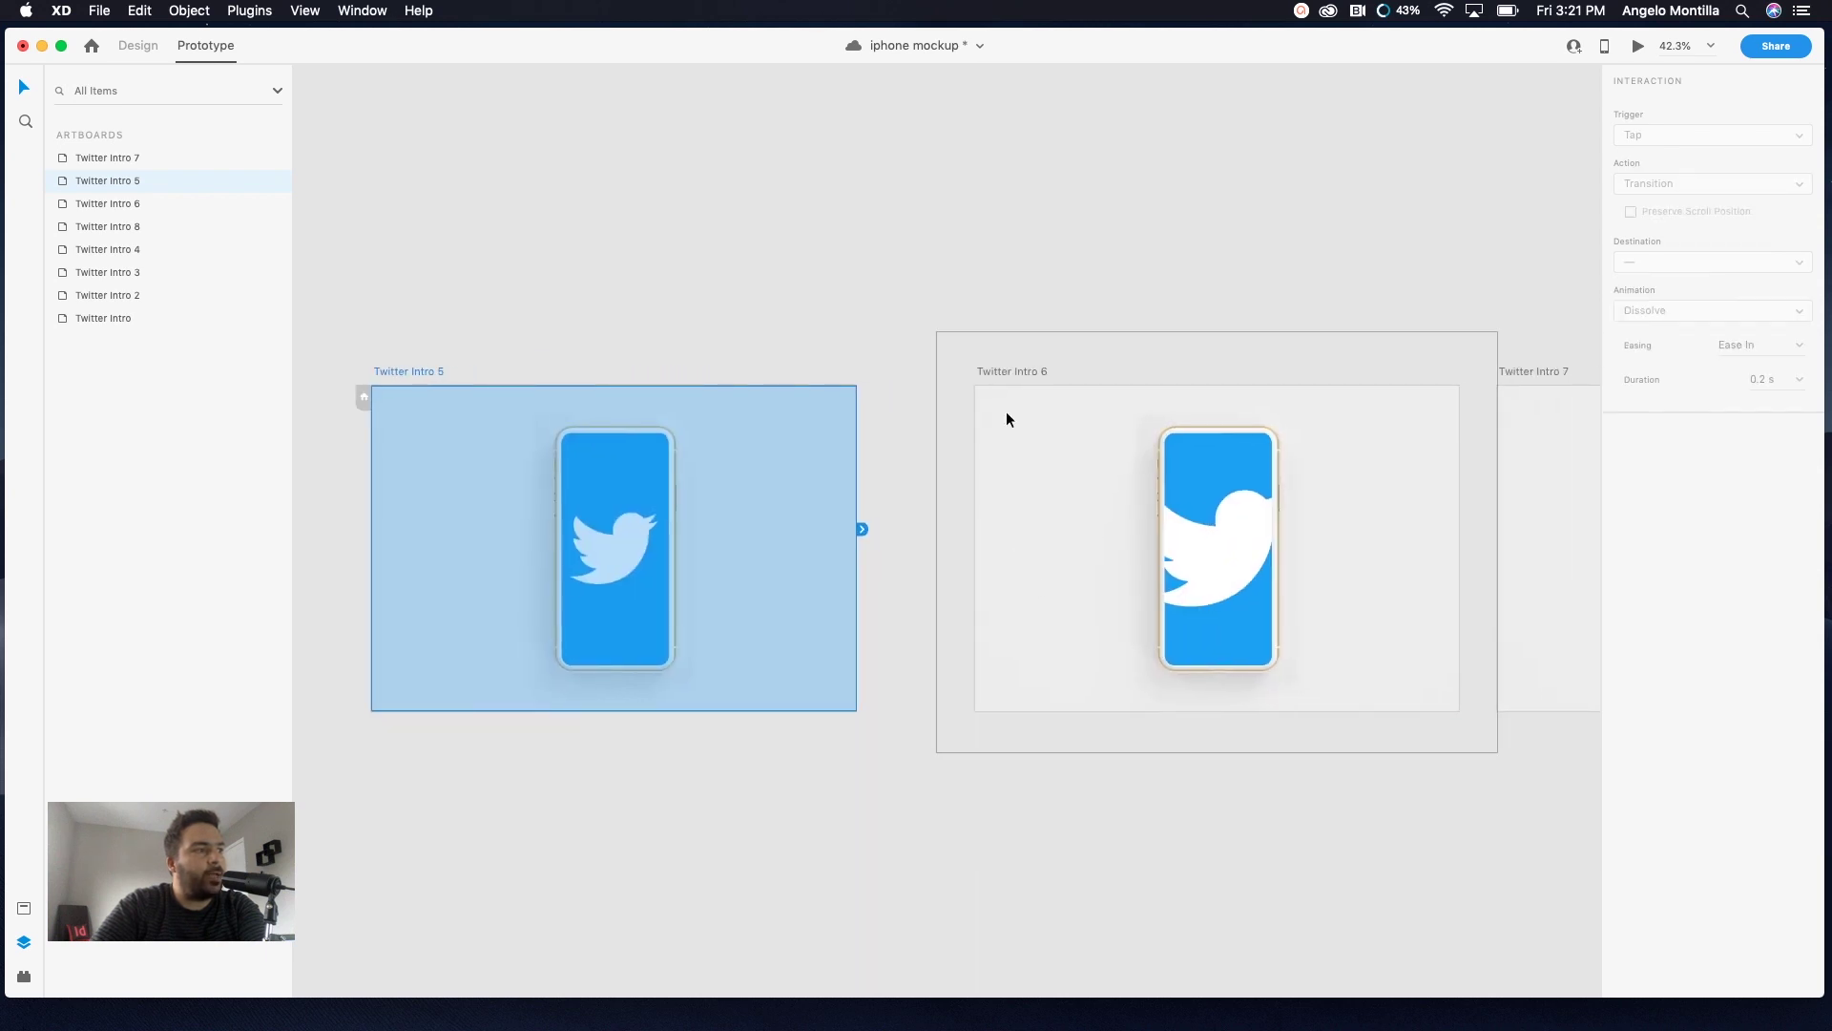
left_click(1010, 372)
left_click_drag(1490, 547, 1374, 585)
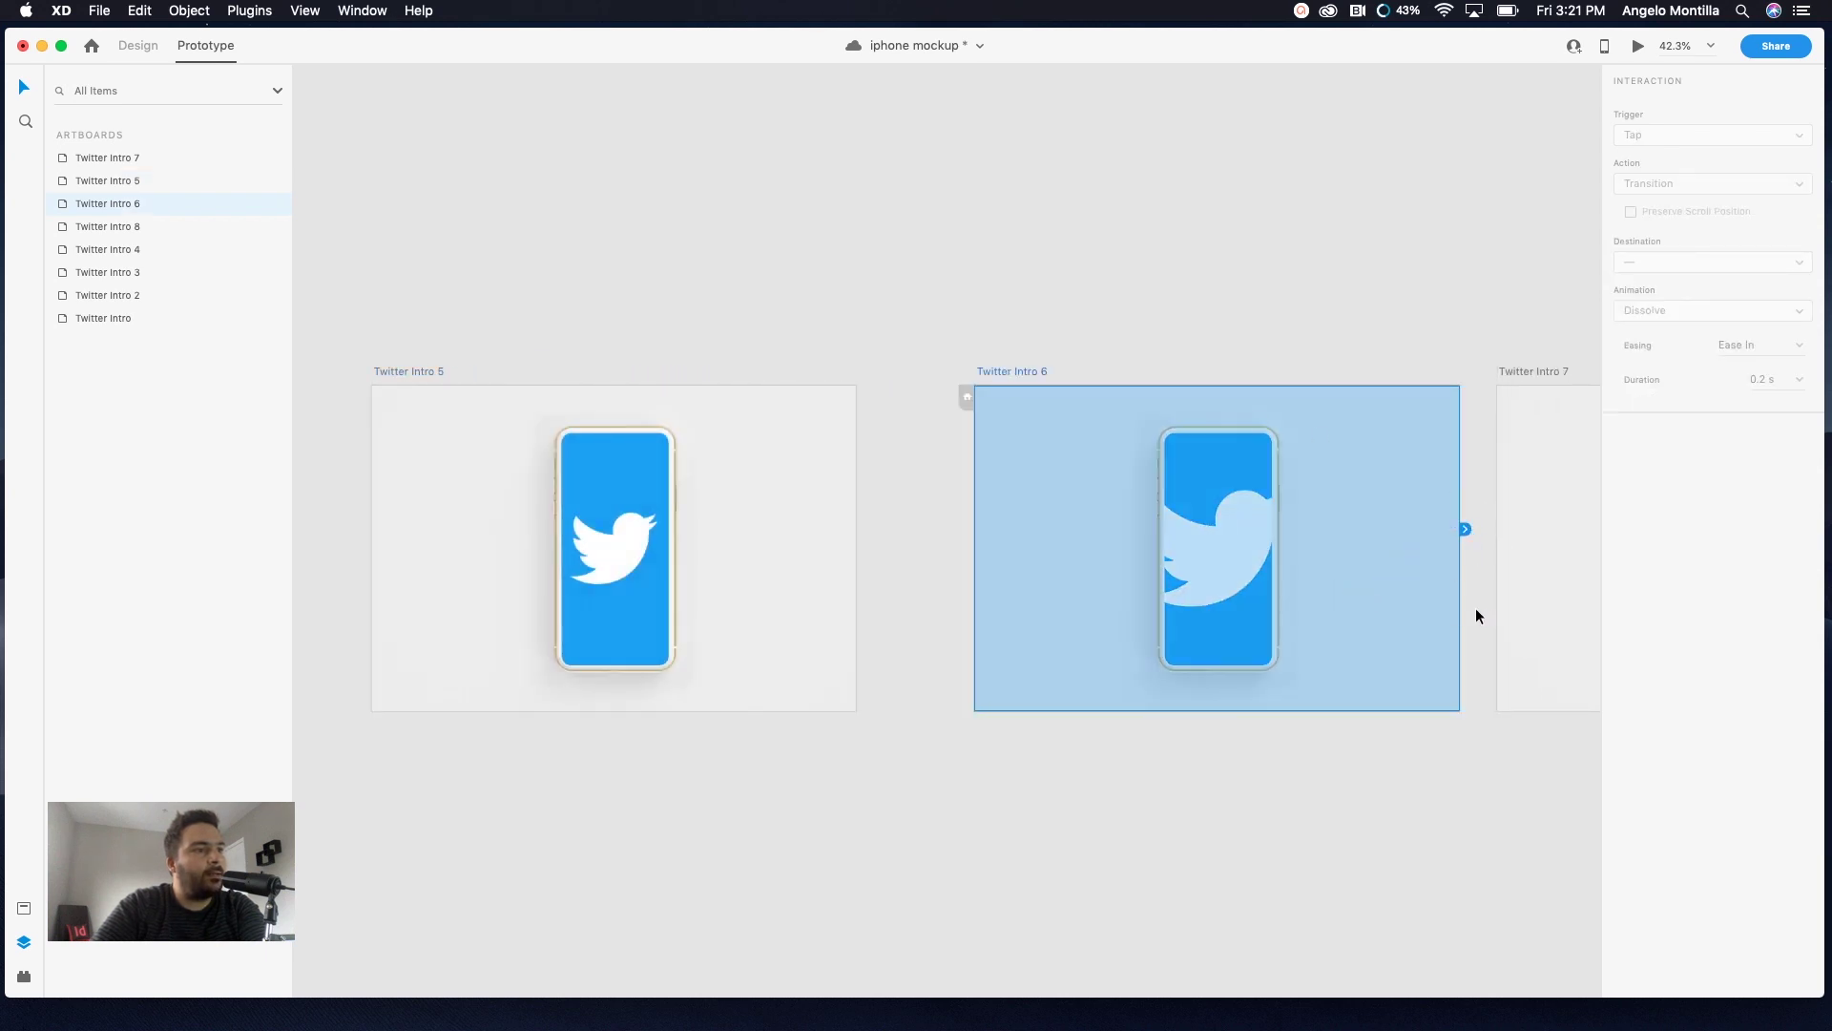
Delete Twitter Intro 7's transition to Twitter Intro 8
scroll(1114, 431, "right", 5)
left_click(1112, 385)
scroll(1139, 554, "right", 5)
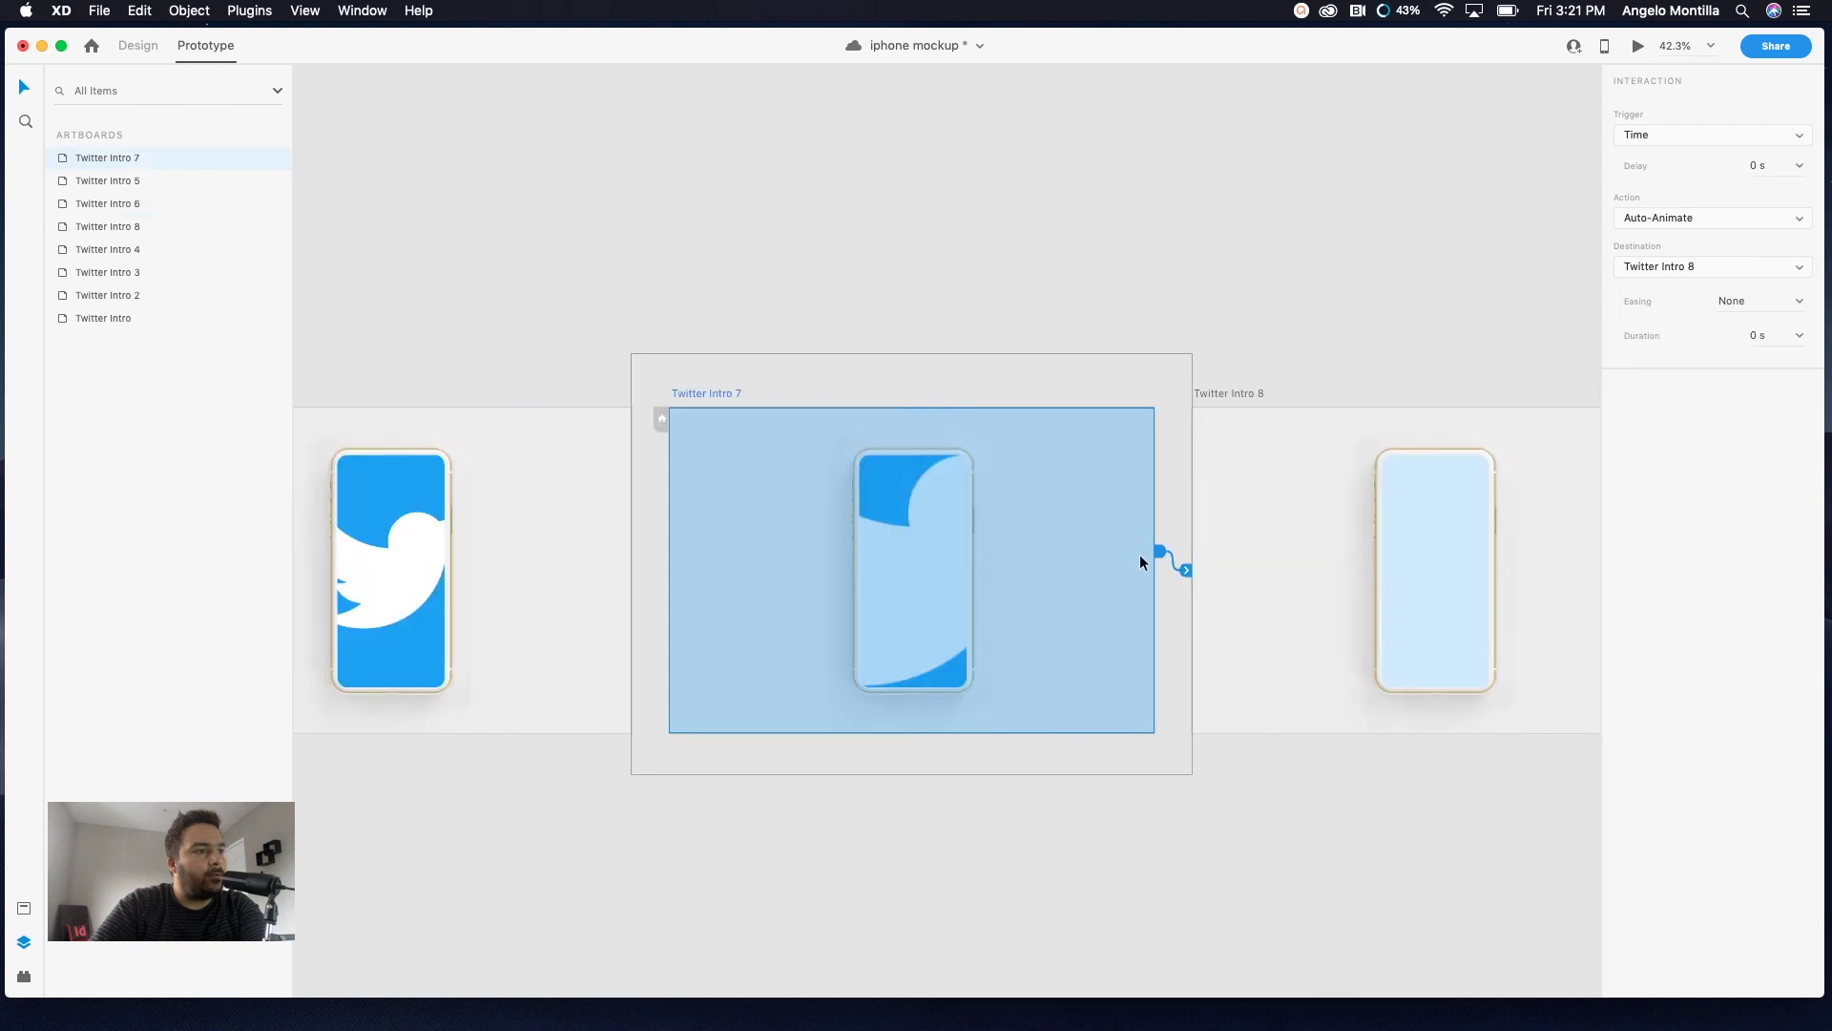
left_click_drag(1185, 571, 1141, 597)
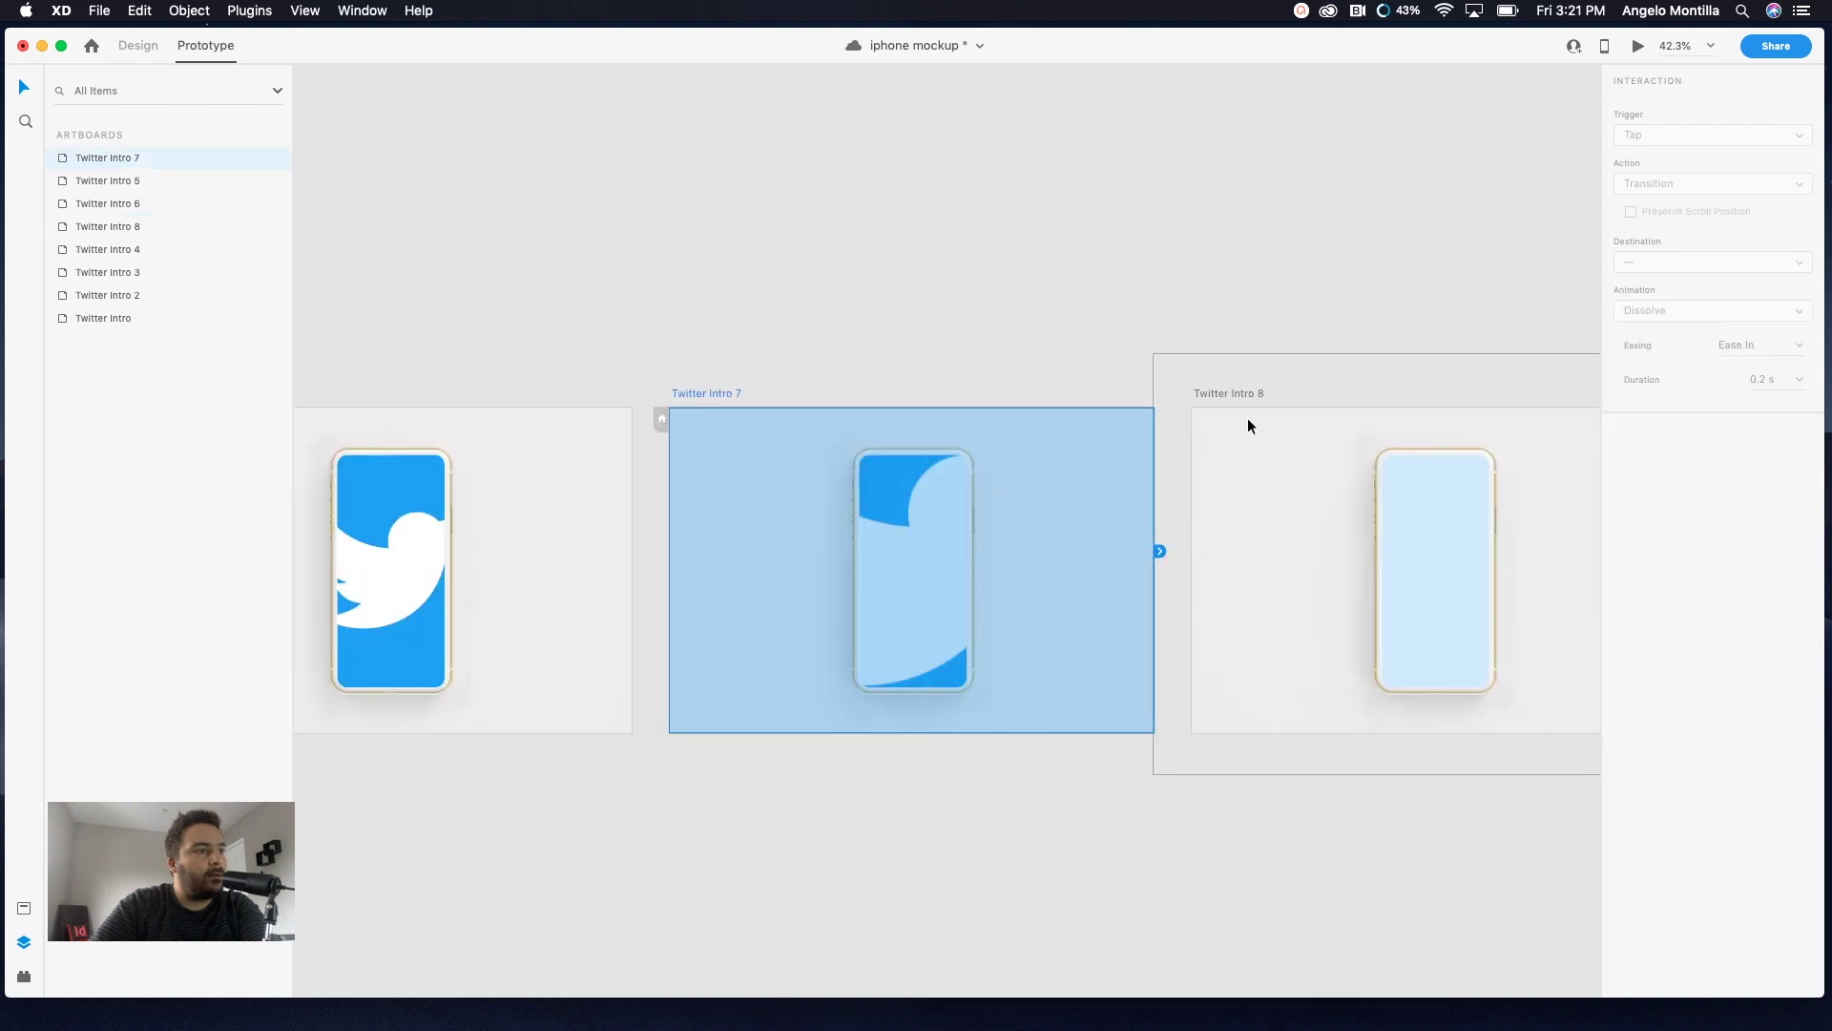
Delete Twitter Intro 8's loop back to Twitter Intro and clear the selection
left_click(1227, 408)
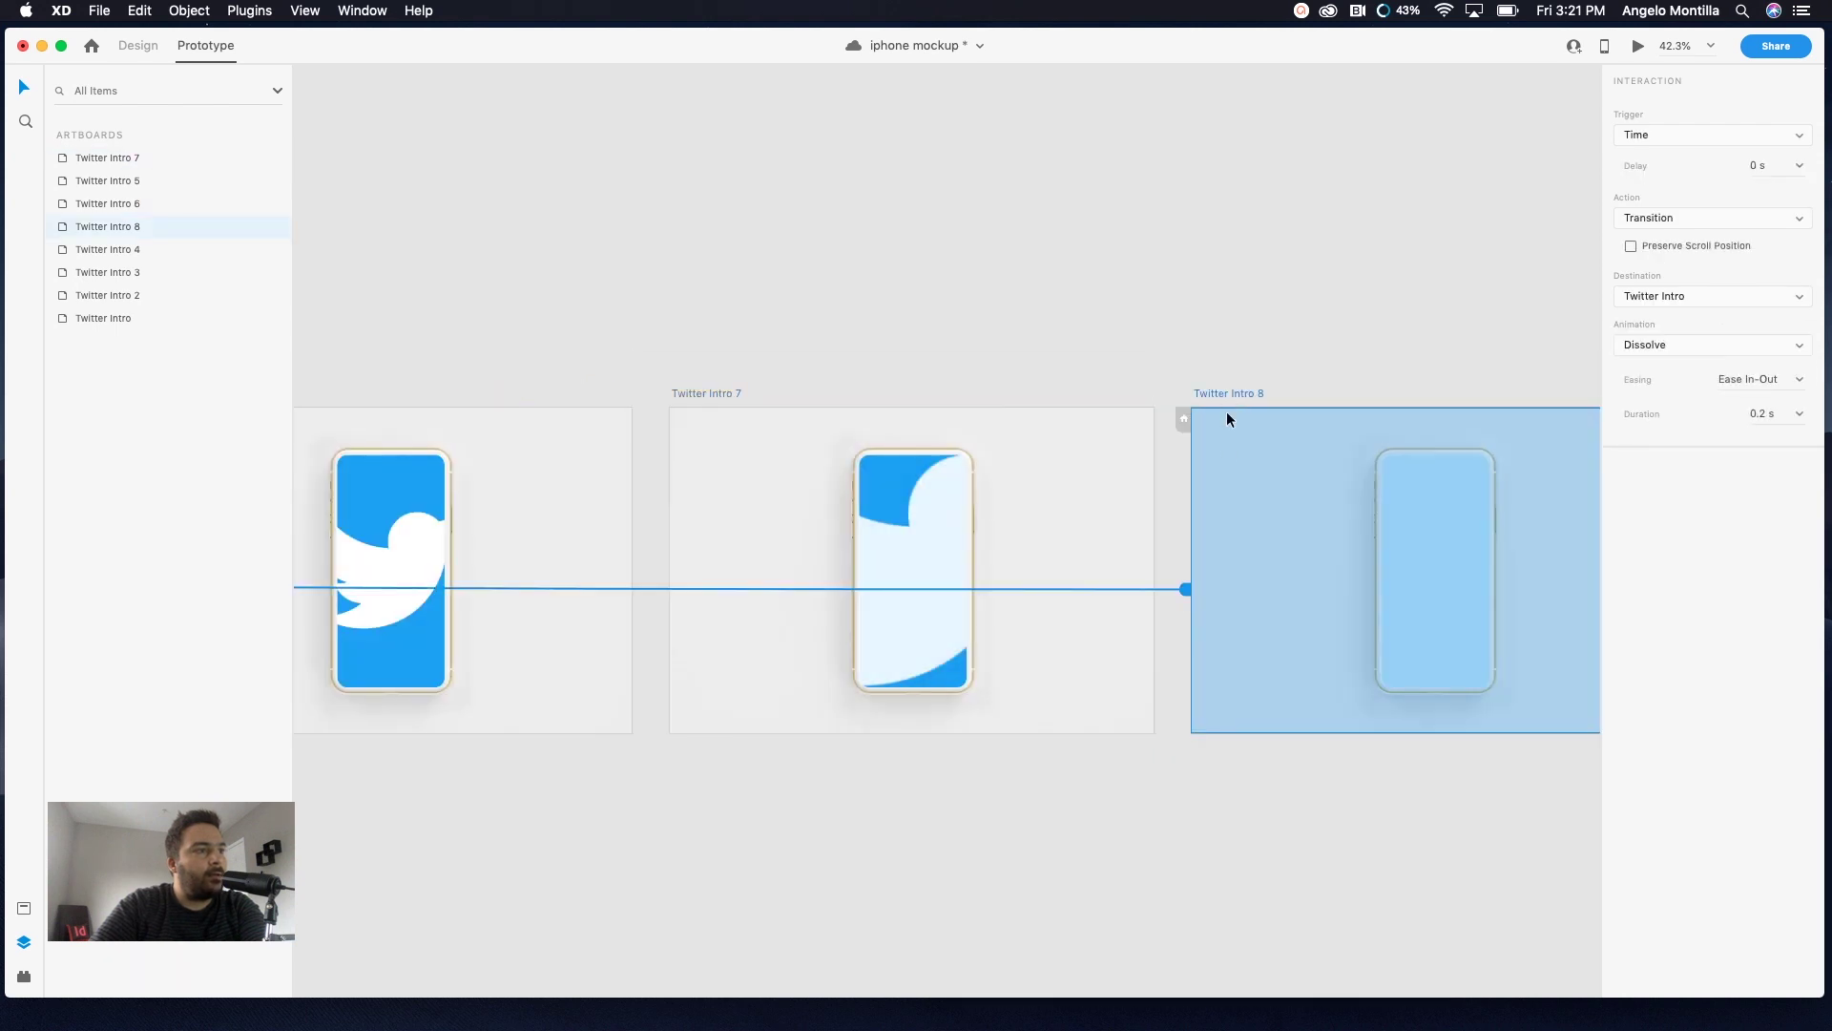
scroll(1191, 500, "down", 5)
scroll(921, 532, "left", 5)
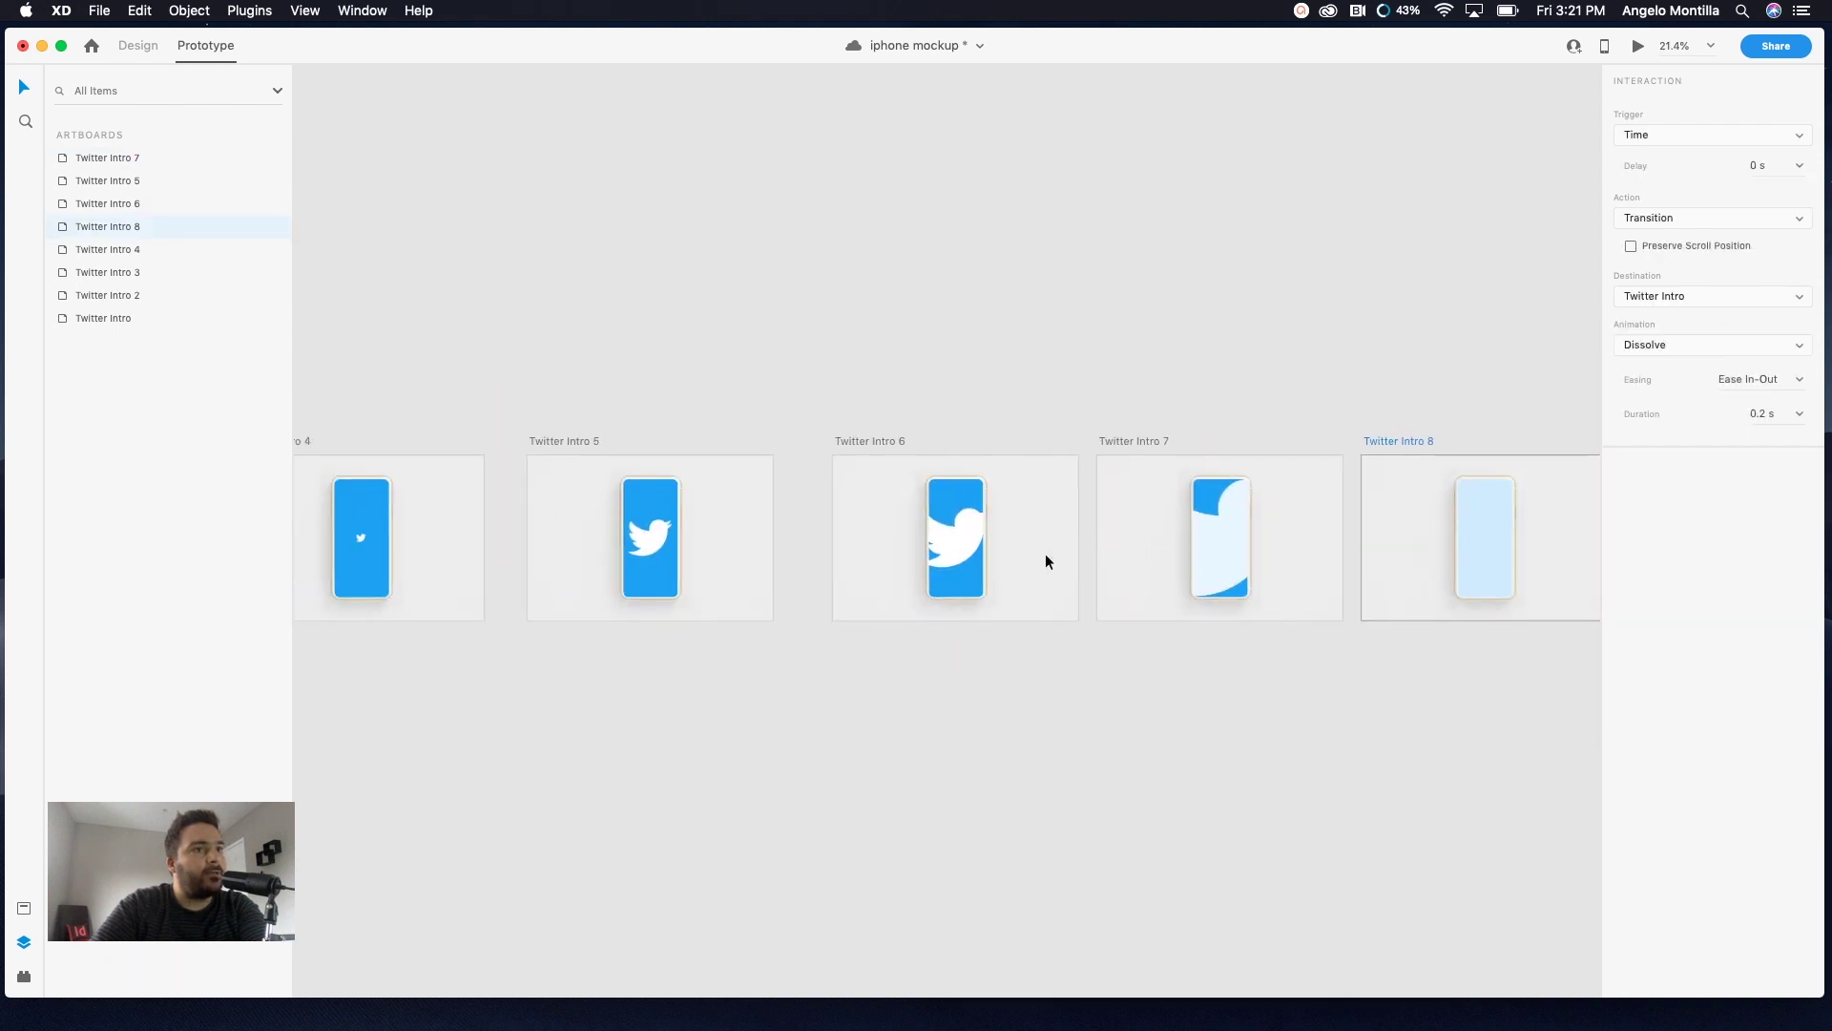
scroll(1225, 546, "left", 10)
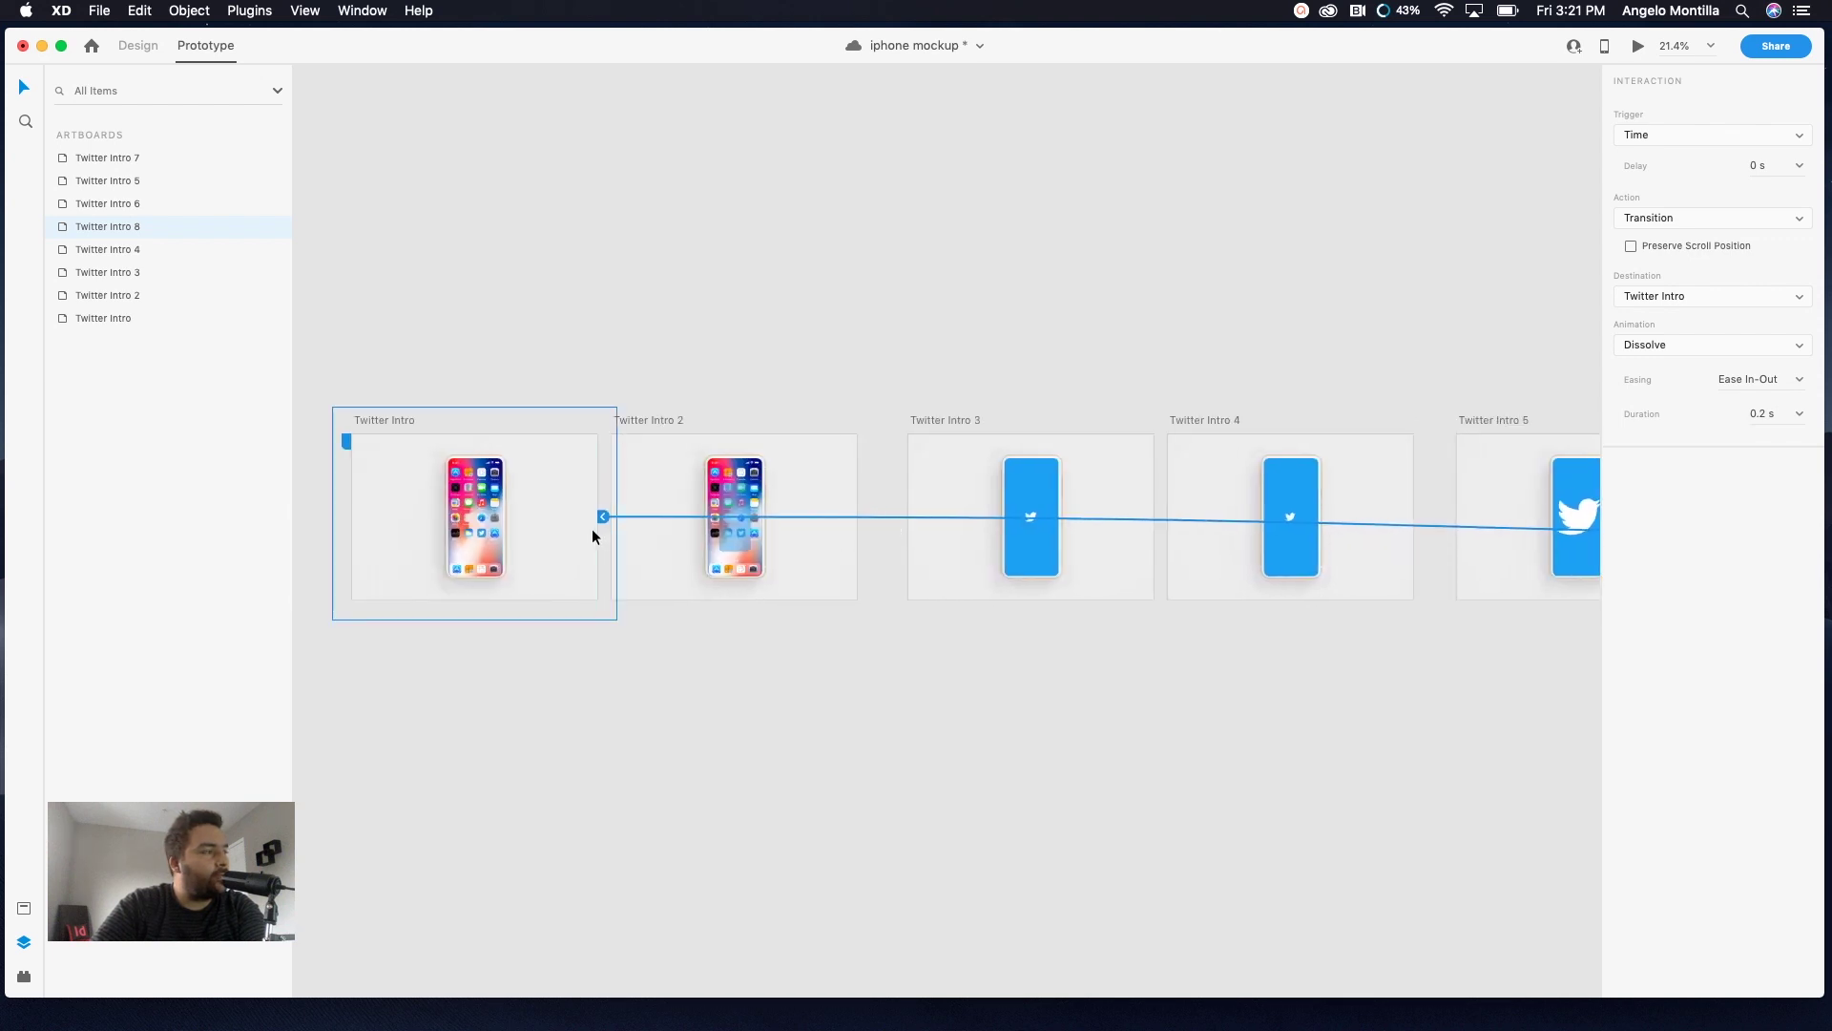
left_click_drag(603, 521, 1394, 564)
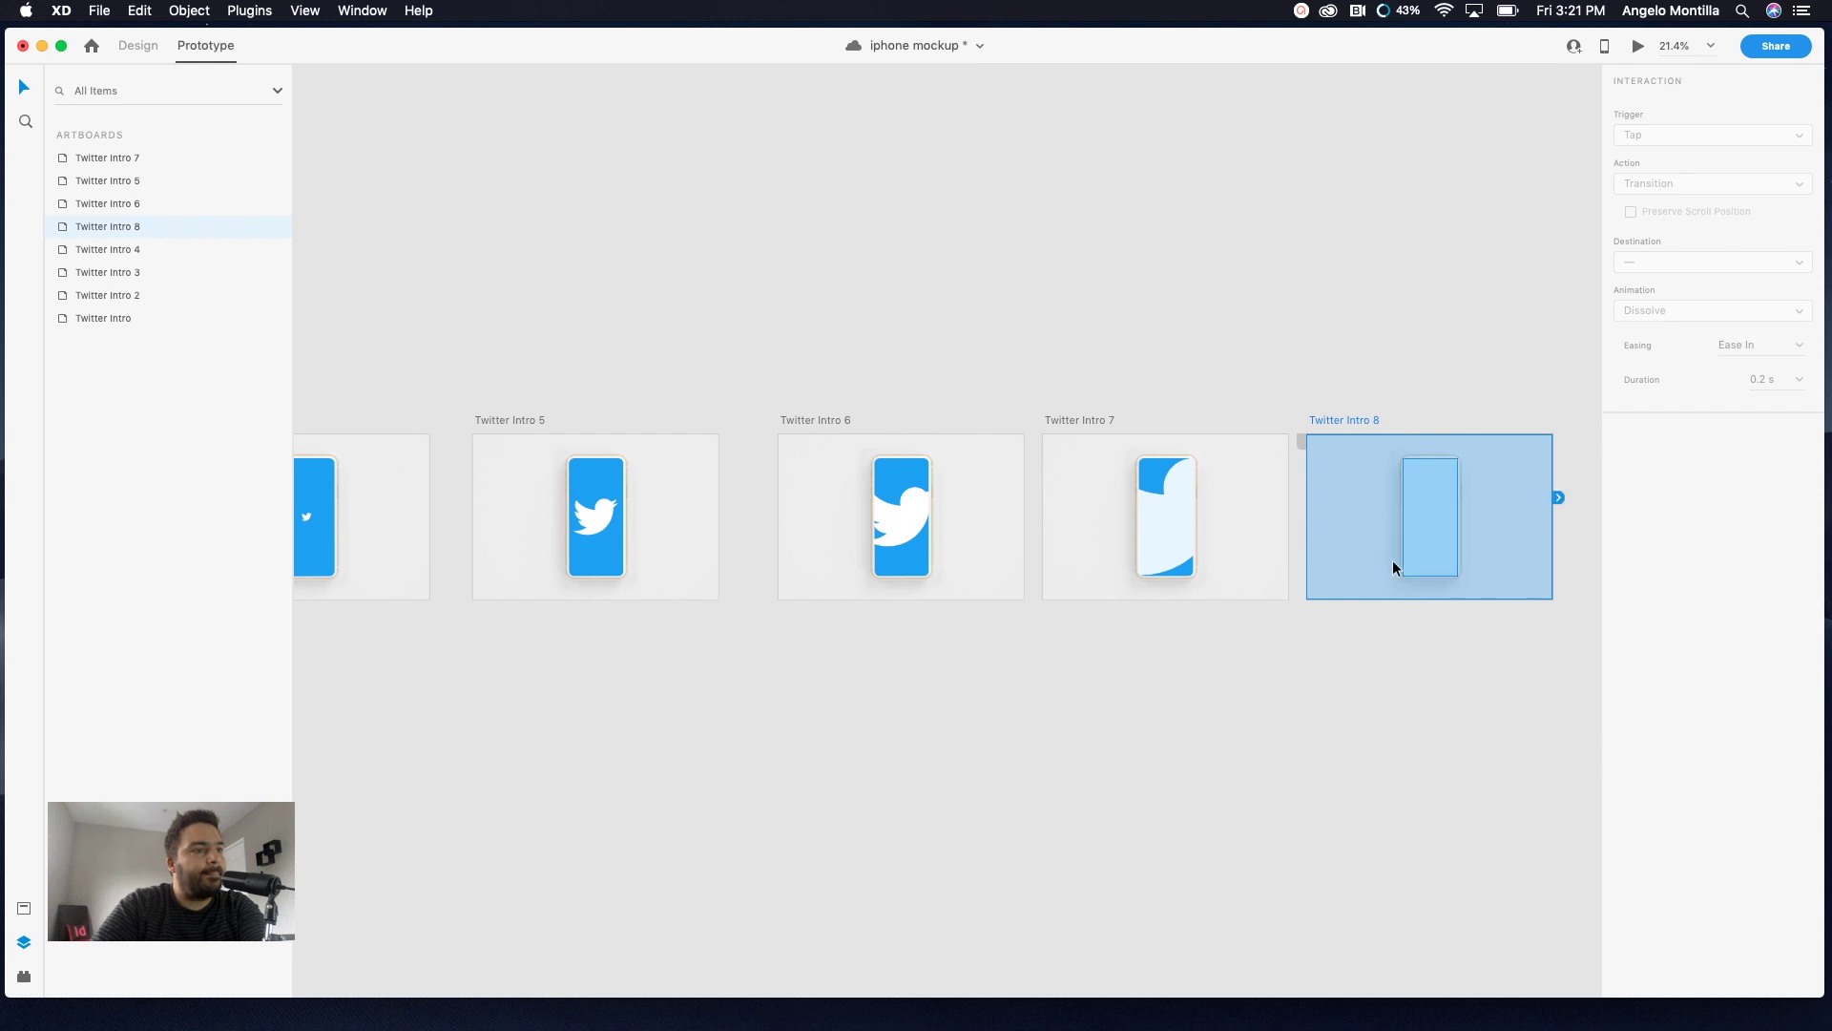
left_click(707, 221)
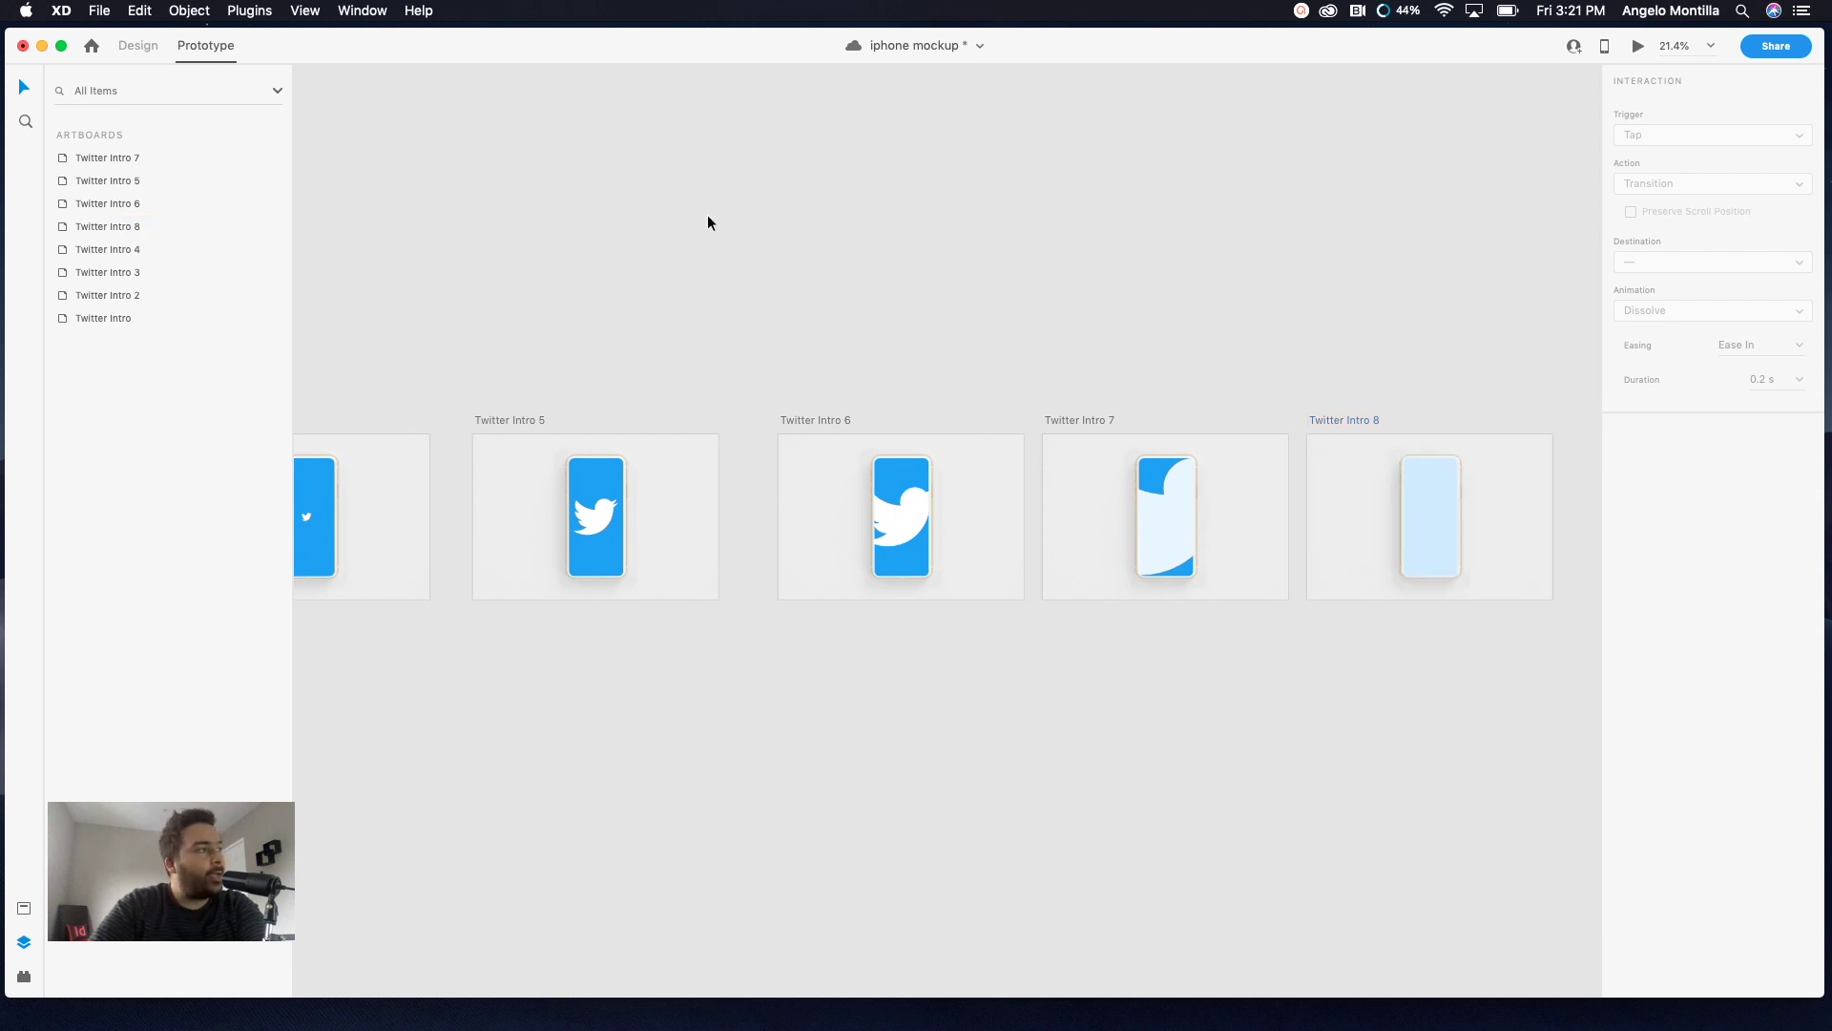
left_click_drag(644, 288, 1233, 294)
Switch to Design mode and delete the small Twitter bird from Twitter Intro 3
scroll(1234, 294, "left", 5)
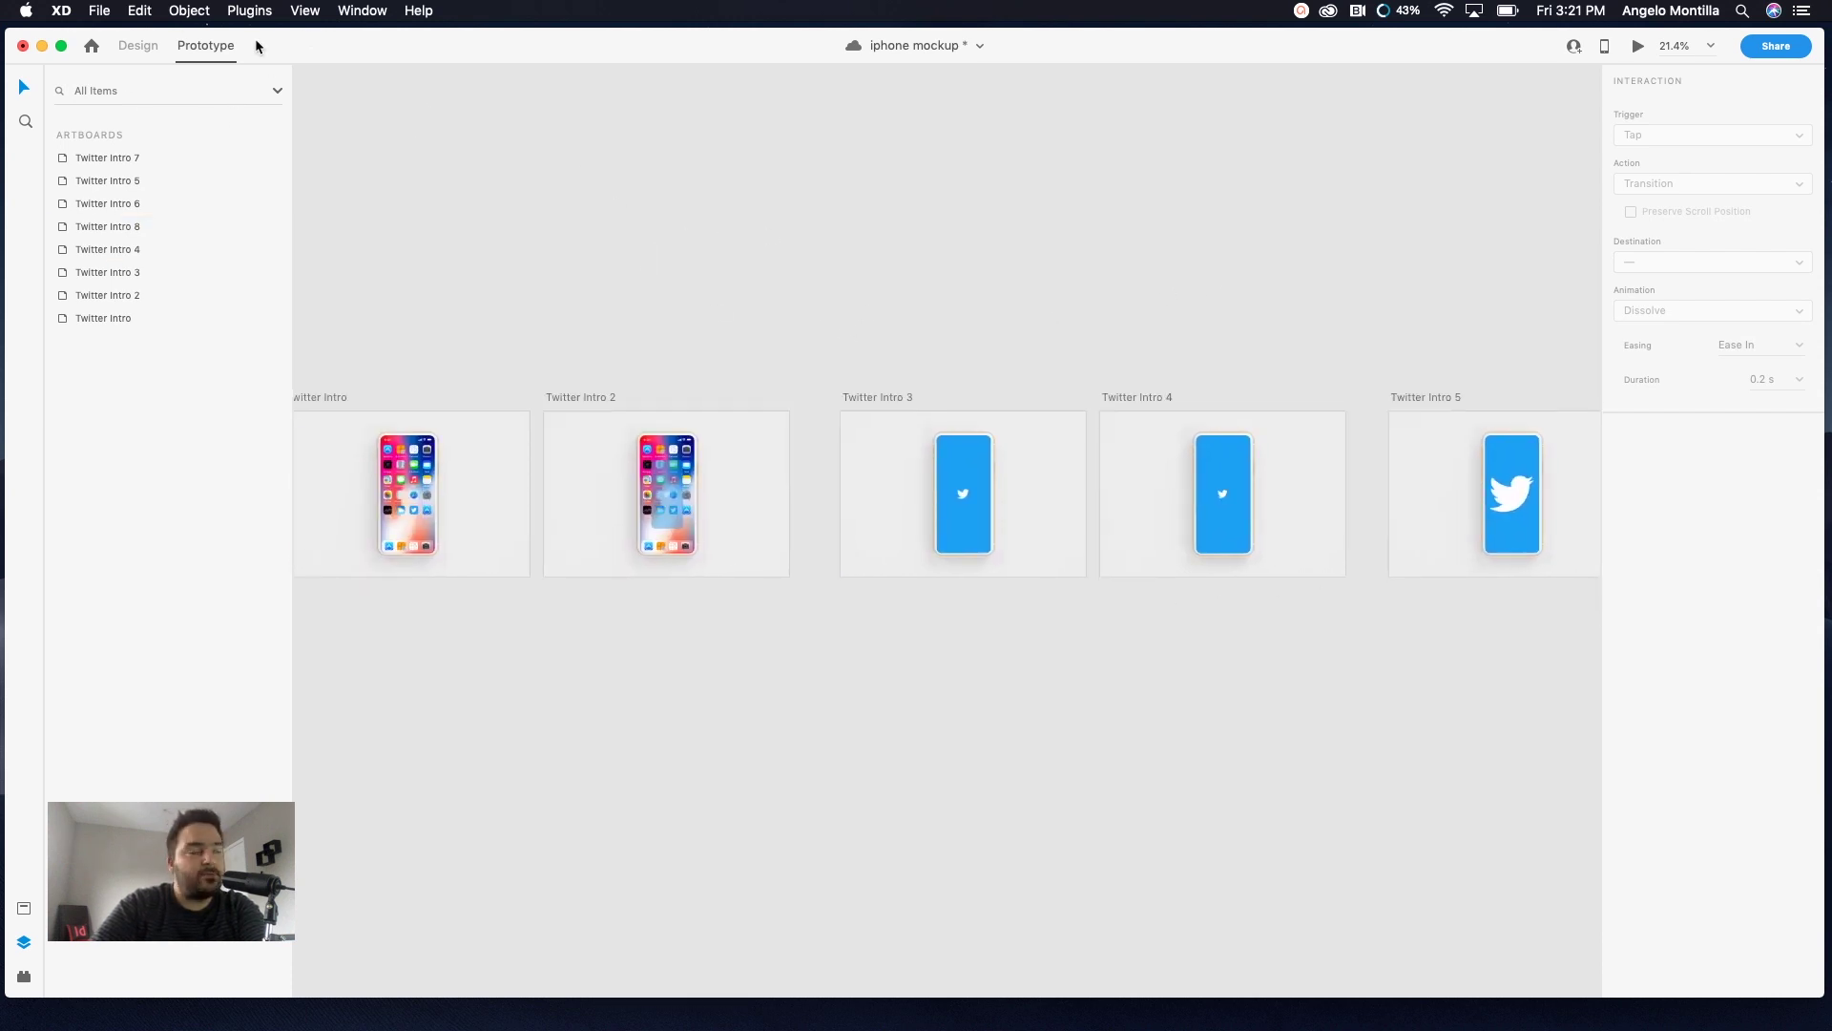
left_click(136, 46)
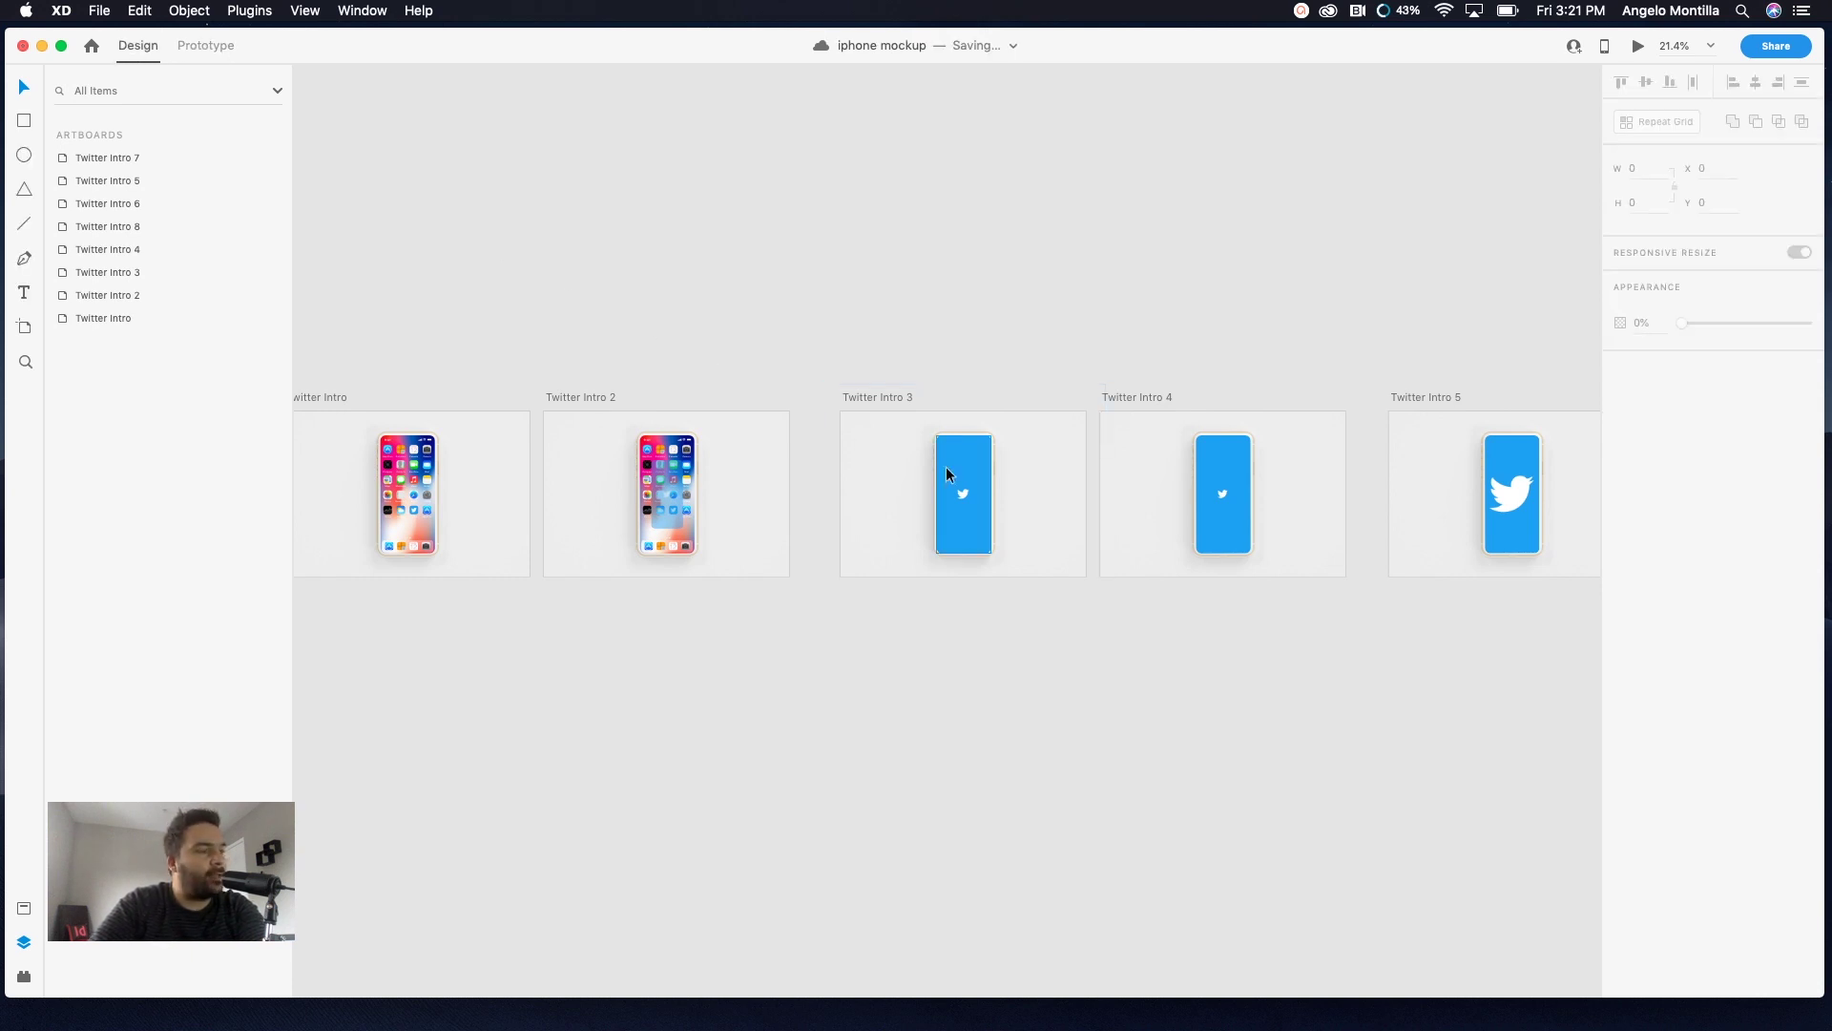
scroll(949, 466, "up", 5)
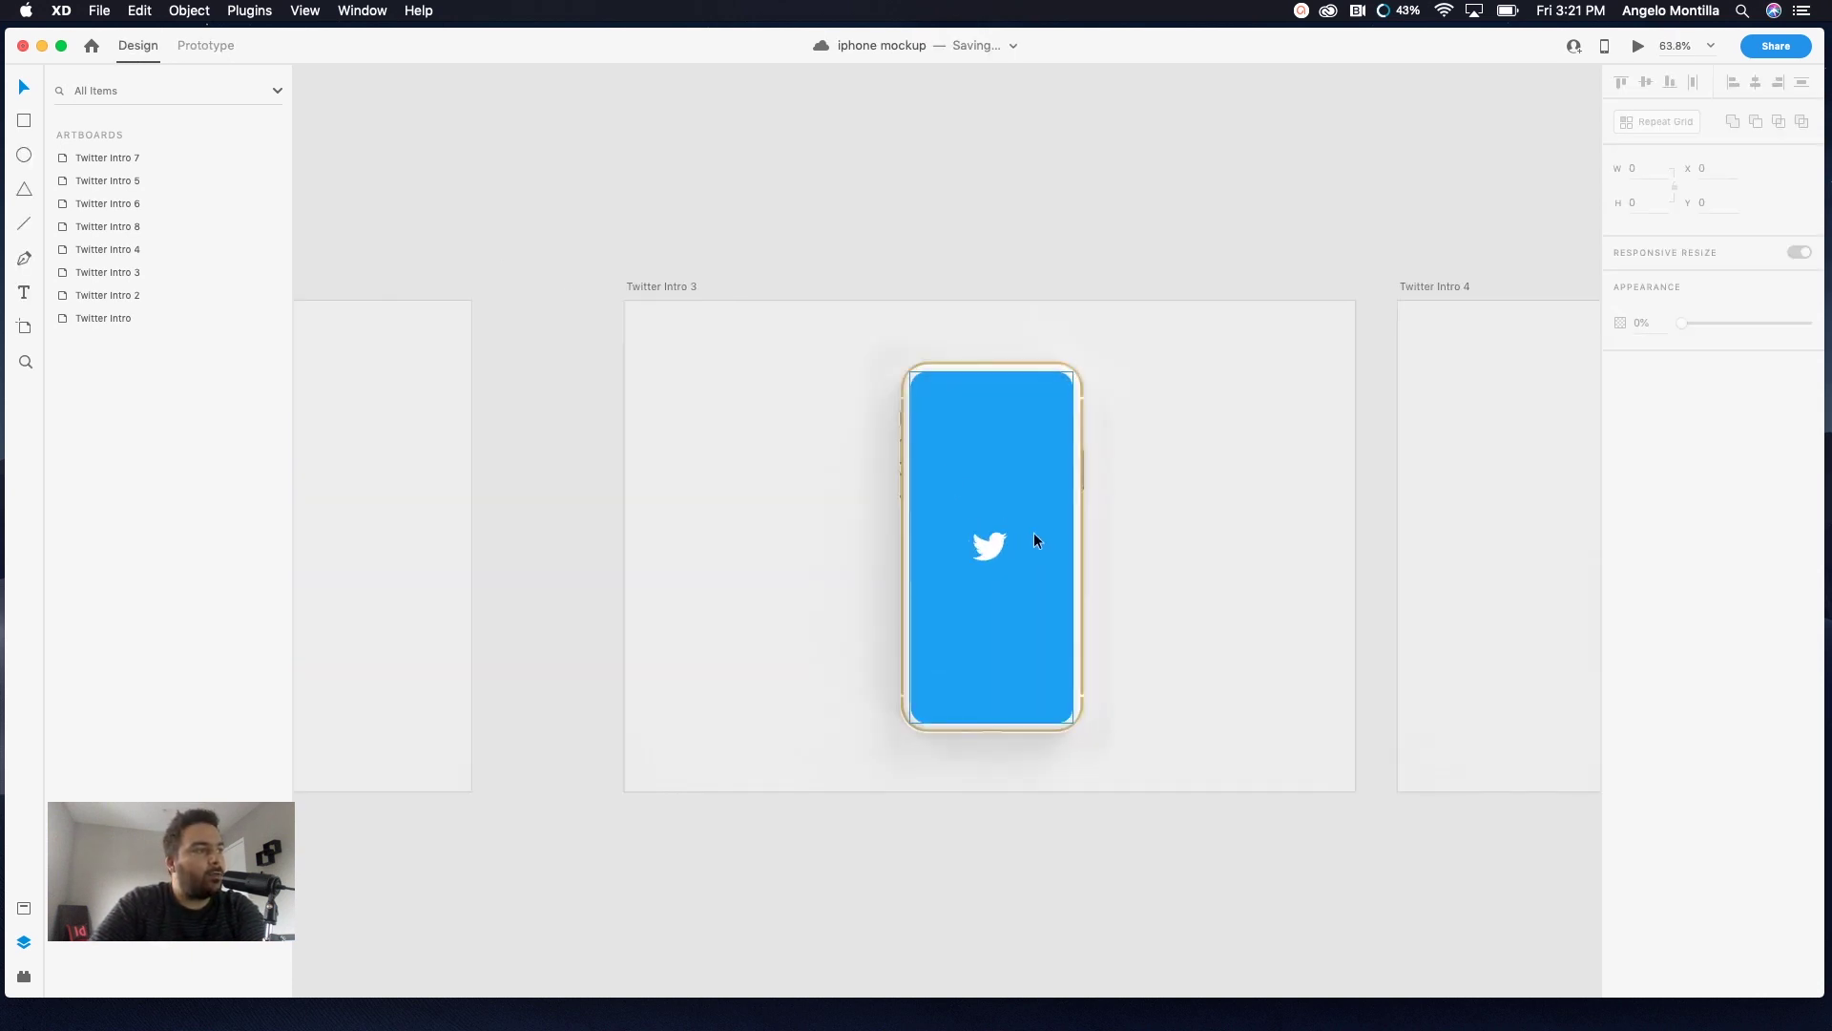
left_click(996, 542)
scroll(994, 545, "up", 3)
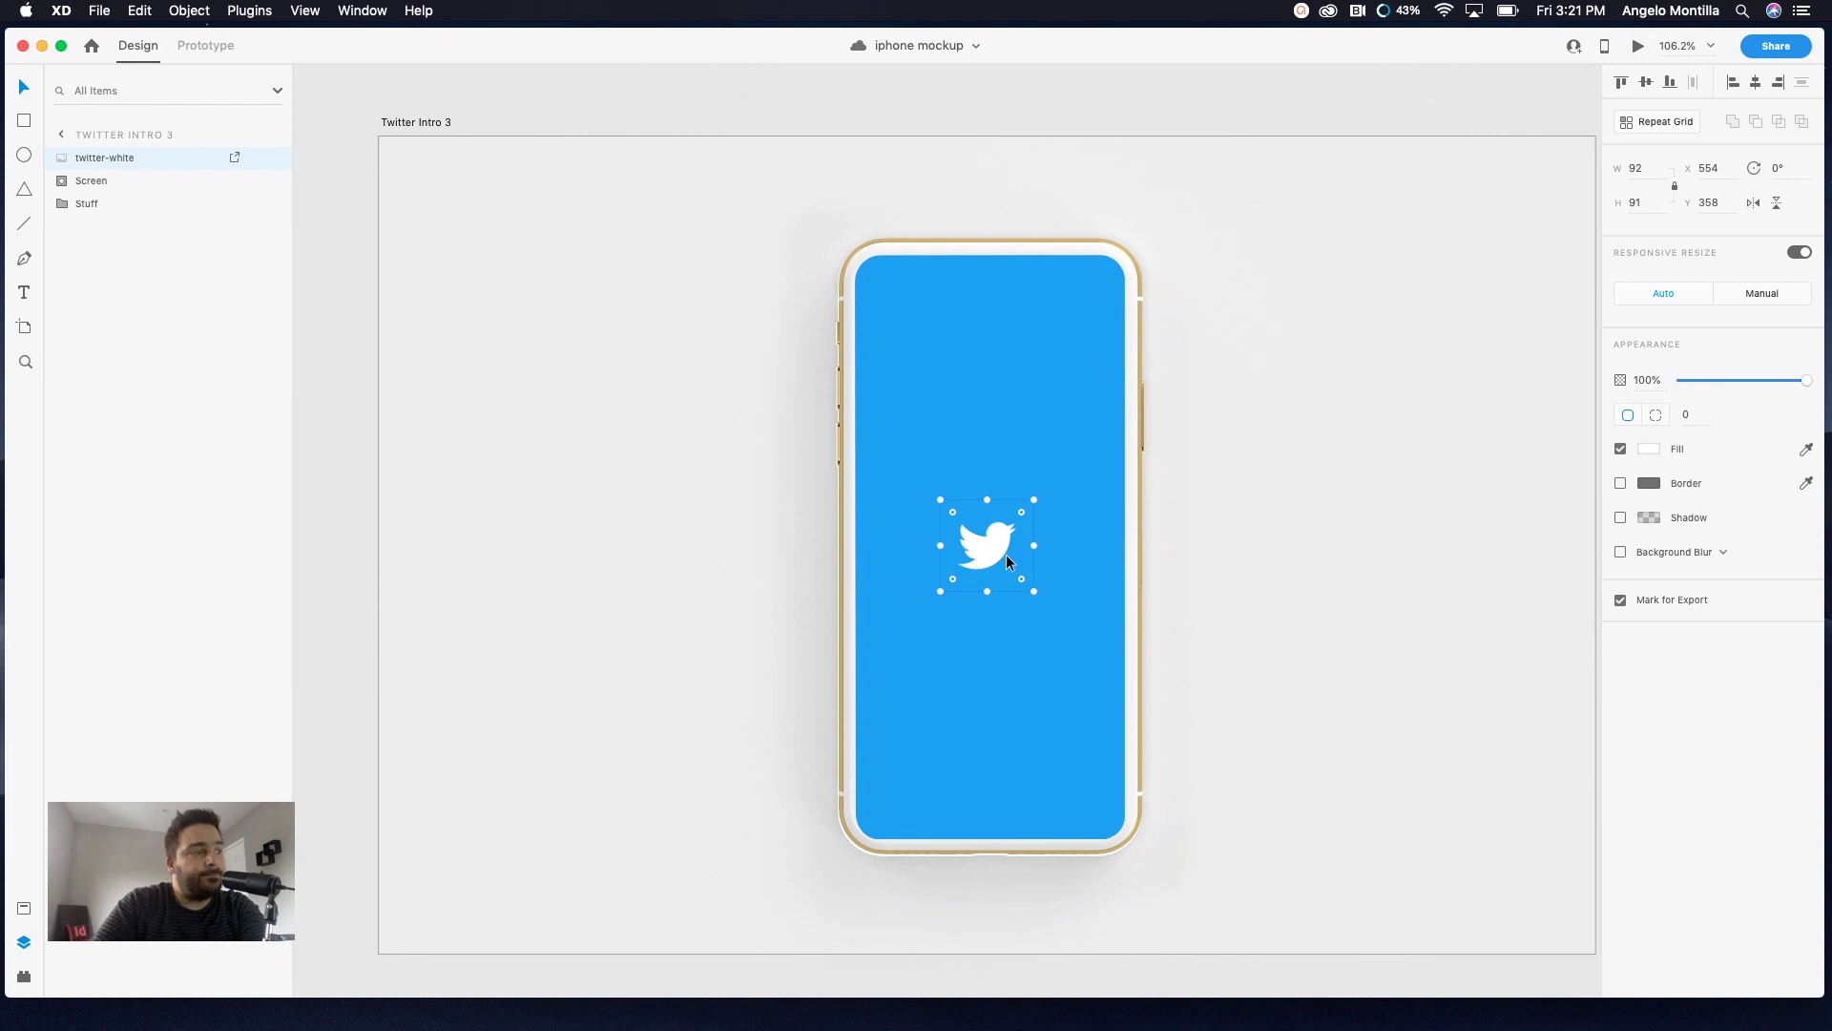
scroll(1006, 553, "down", 3)
left_click_drag(1244, 593, 979, 507)
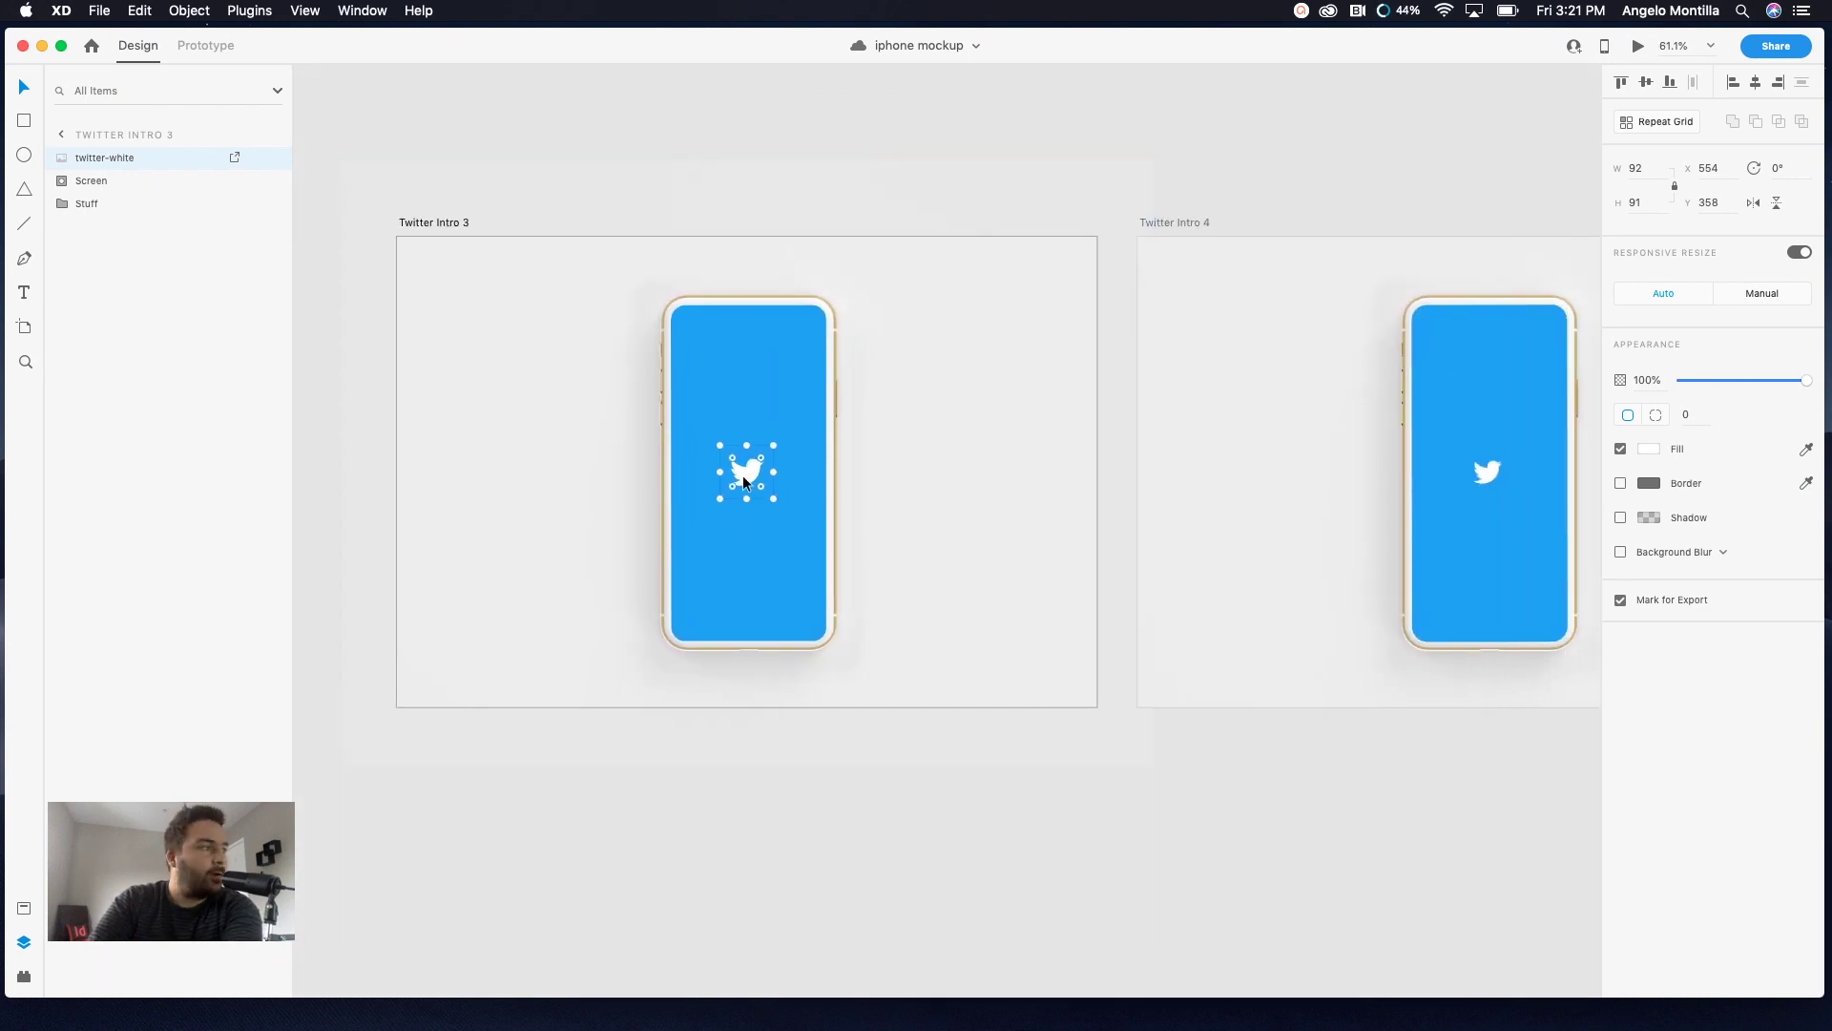
left_click_drag(743, 475, 899, 518)
key("Delete")
Delete the large white bird inside the Screen group of Twitter Intro 5 and 6
scroll(899, 518, "right", 7)
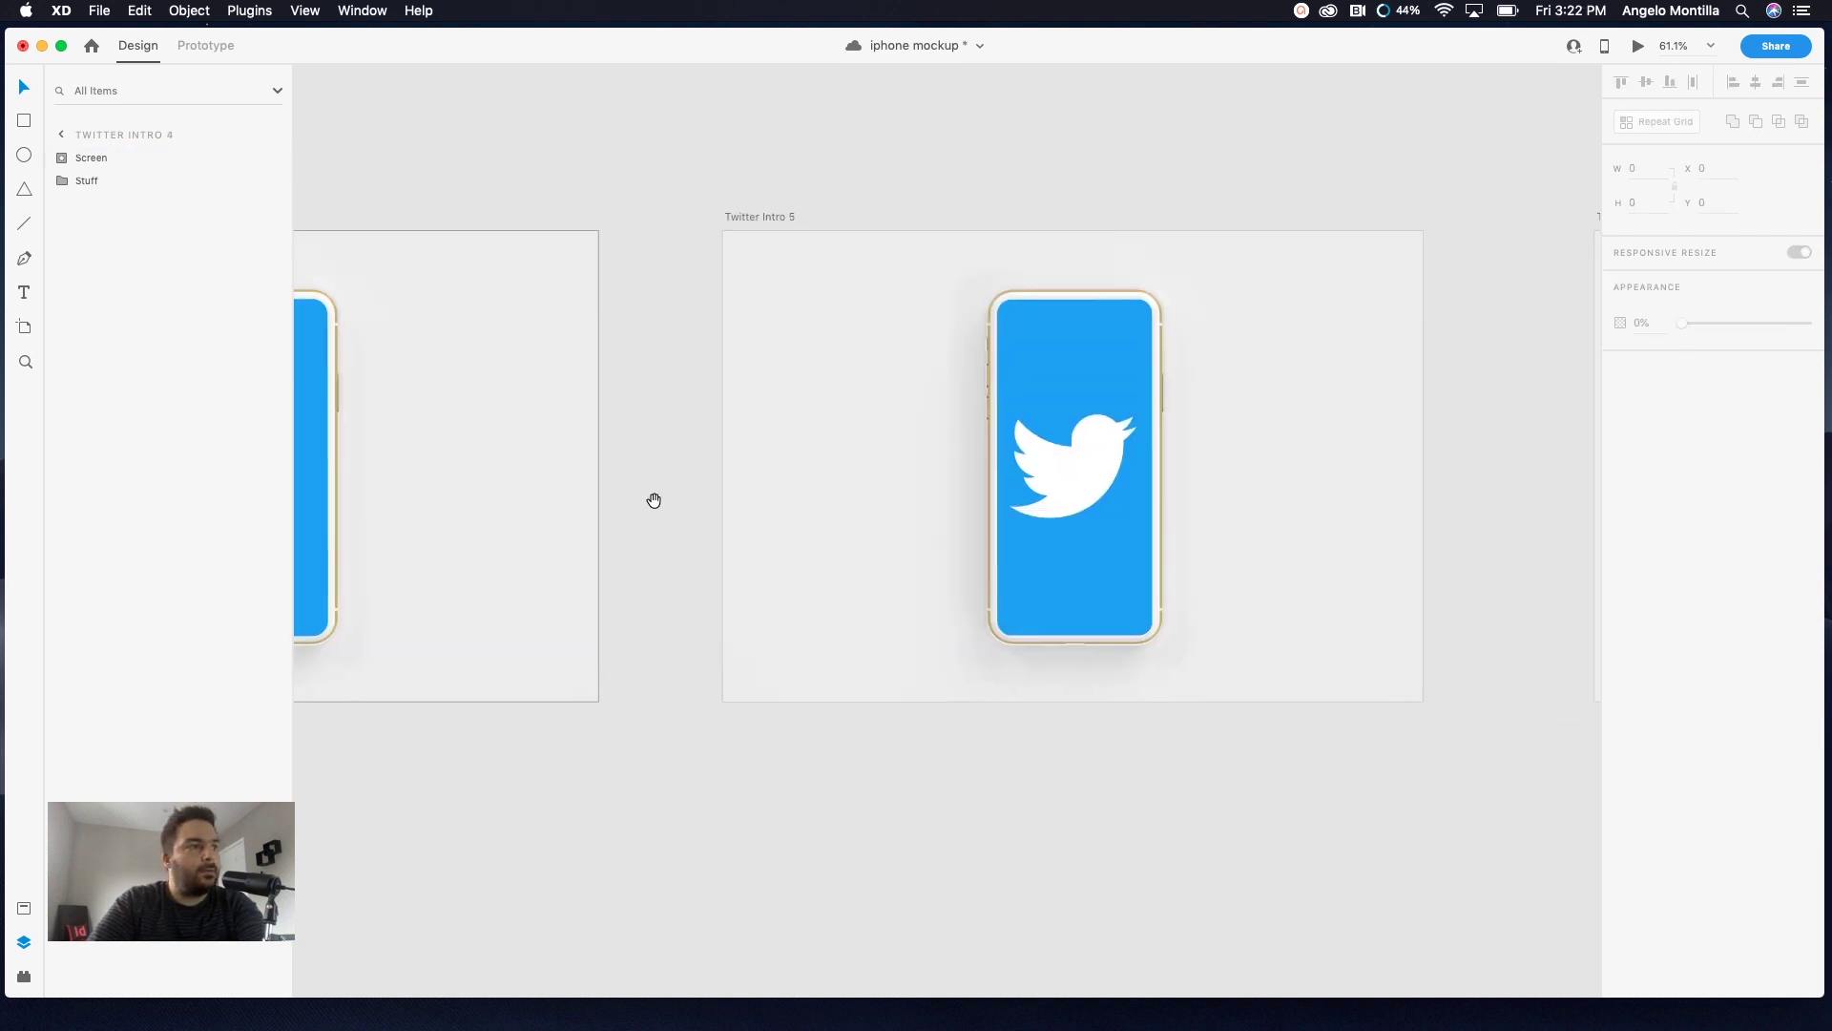
left_click(1043, 482)
double_click(1095, 485)
left_click(1095, 485)
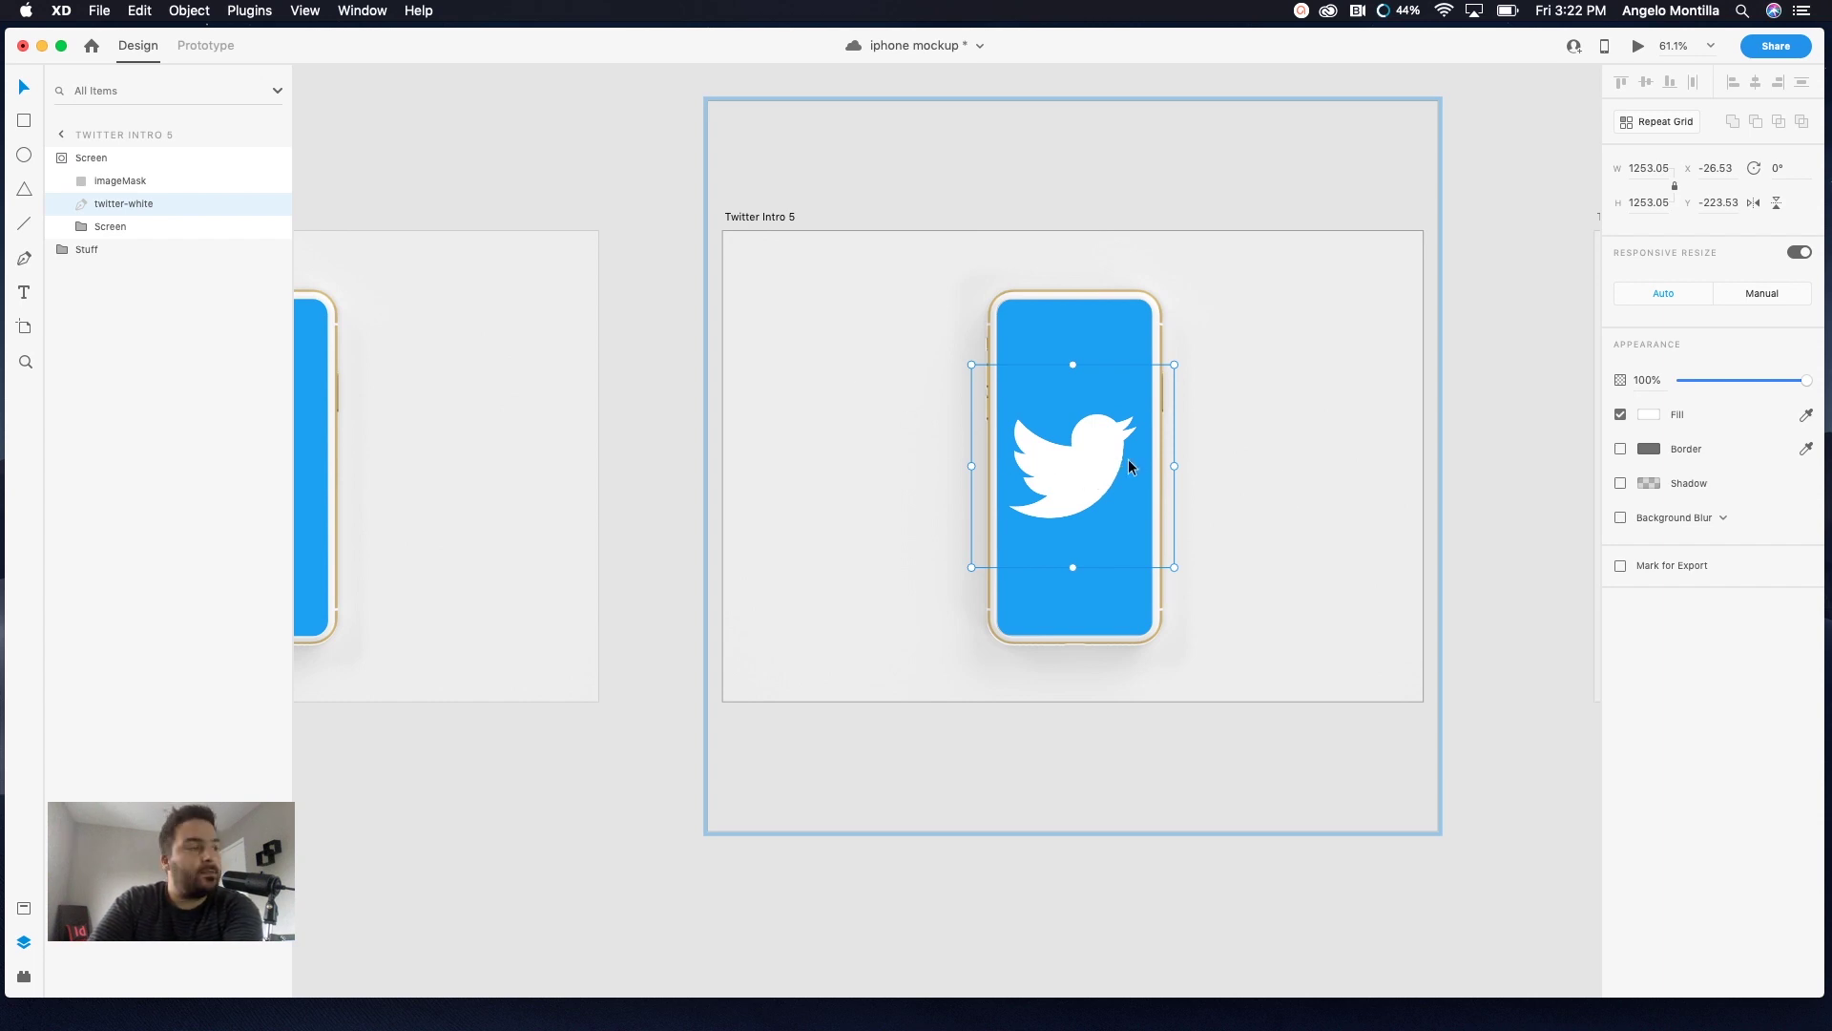
key("Delete")
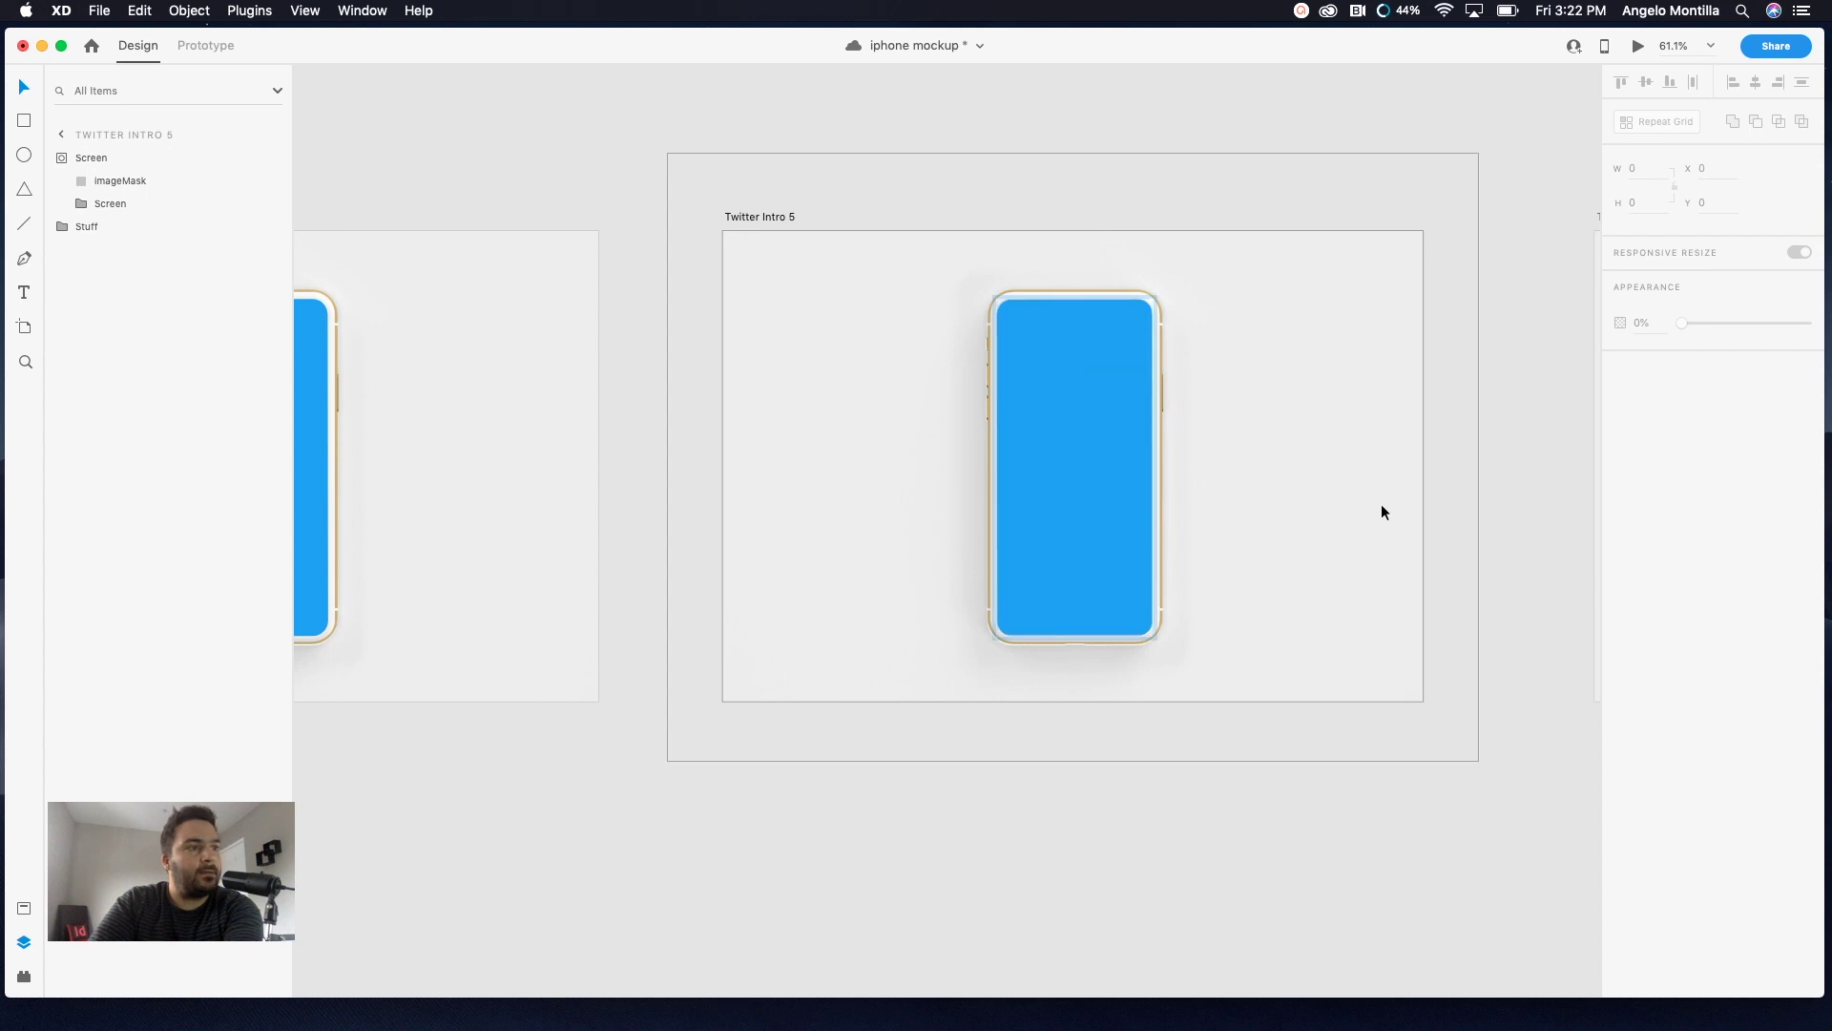
scroll(1384, 513, "right", 10)
double_click(1042, 531)
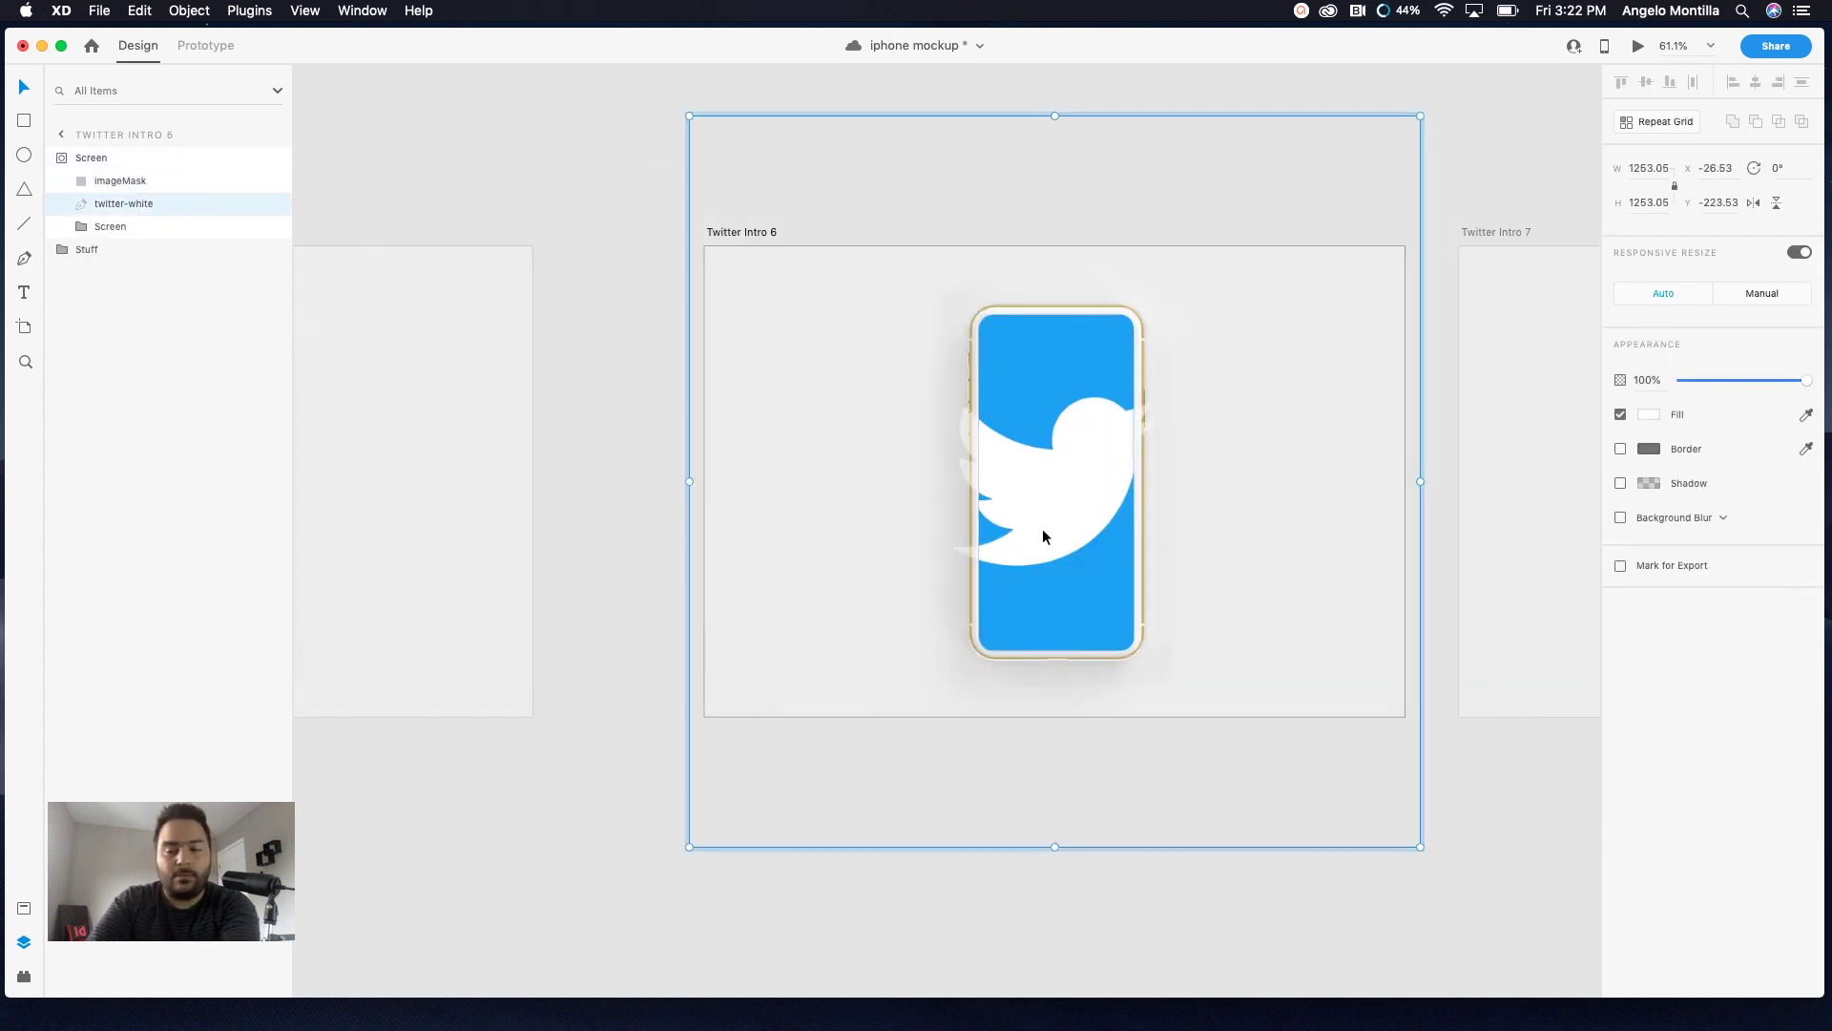
key("Delete")
Delete the white bird from Twitter Intro 7 and 8, then review the plain blue screens
scroll(955, 554, "right", 10)
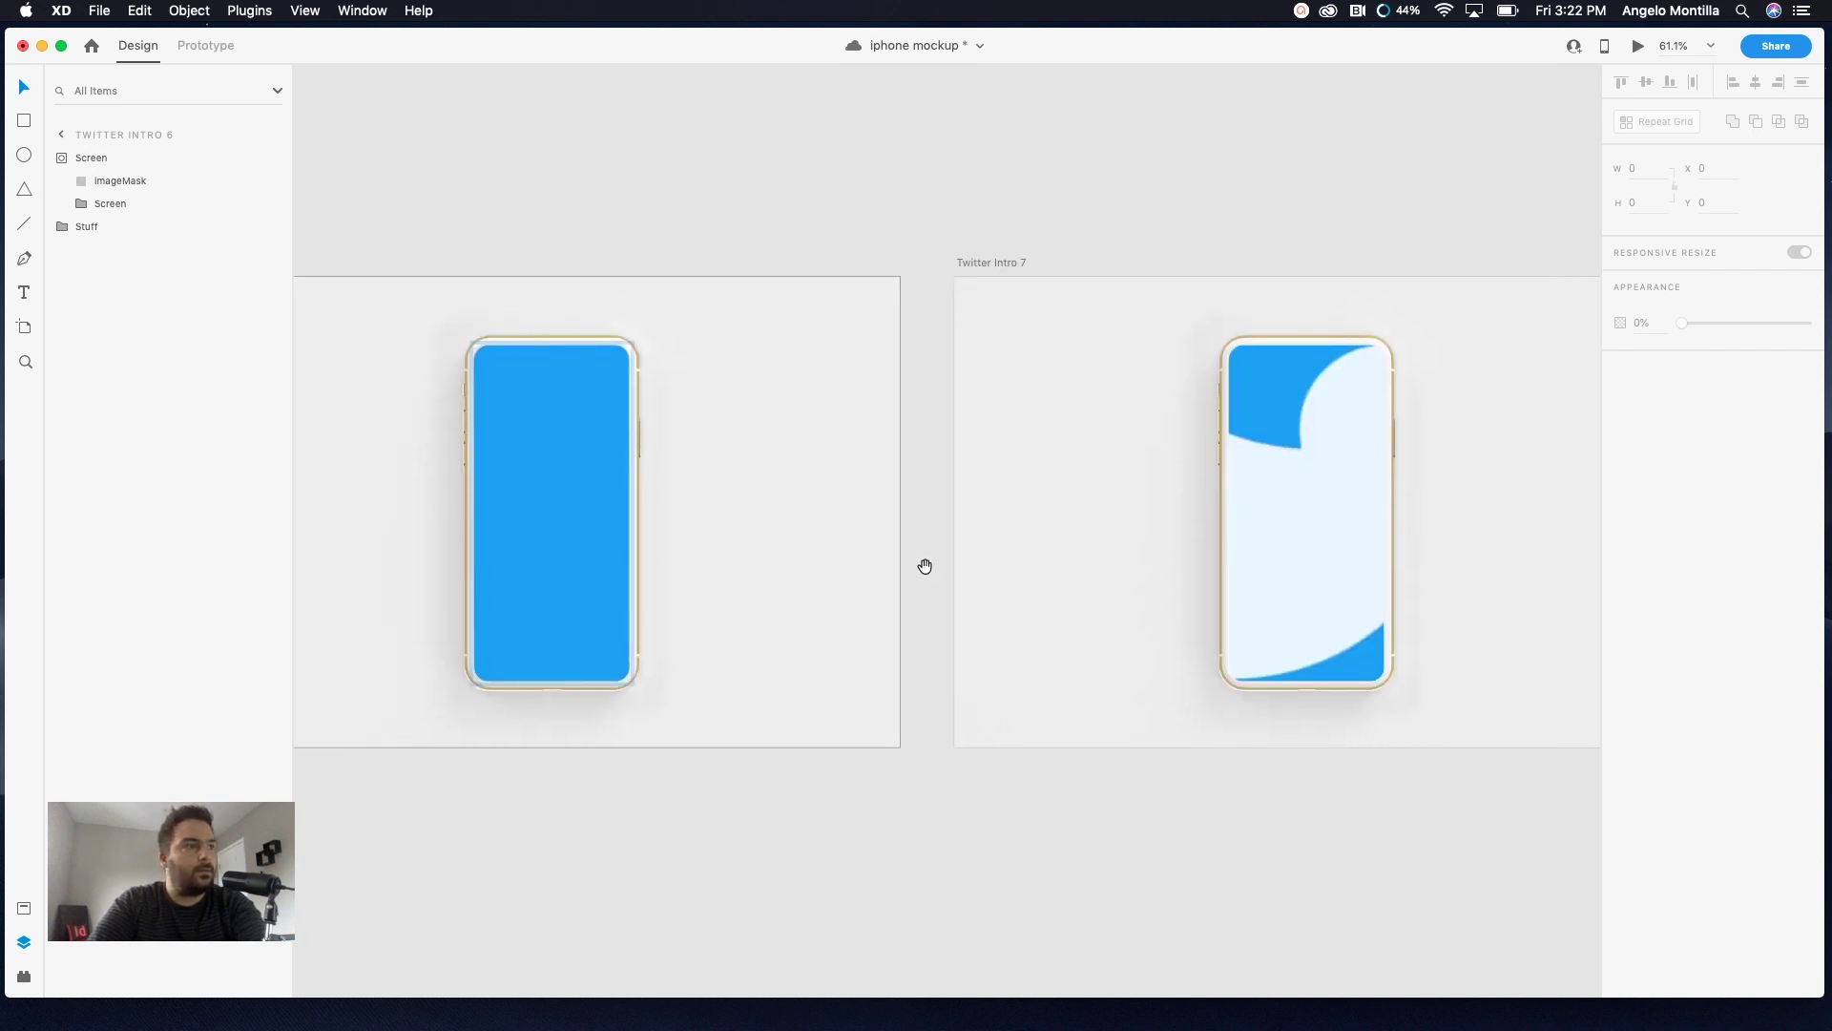
double_click(931, 533)
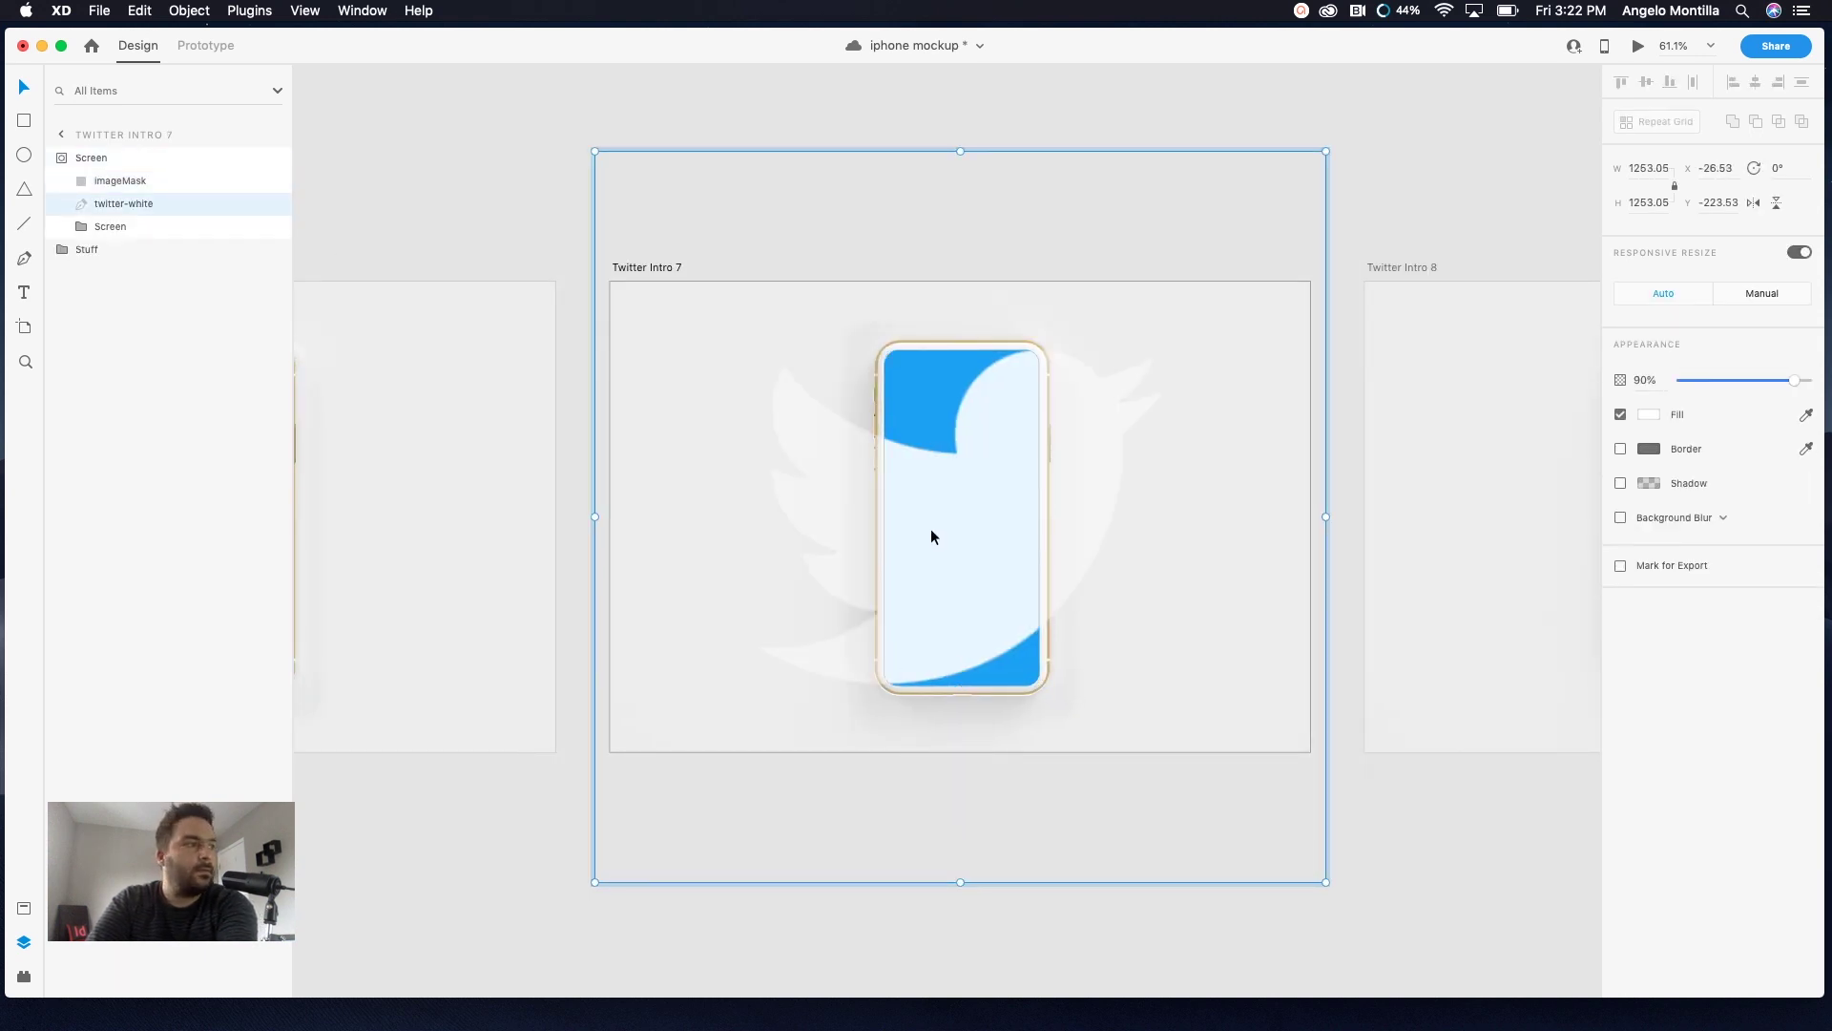
key("Delete")
scroll(1002, 560, "right", 6)
scroll(800, 578, "right", 3)
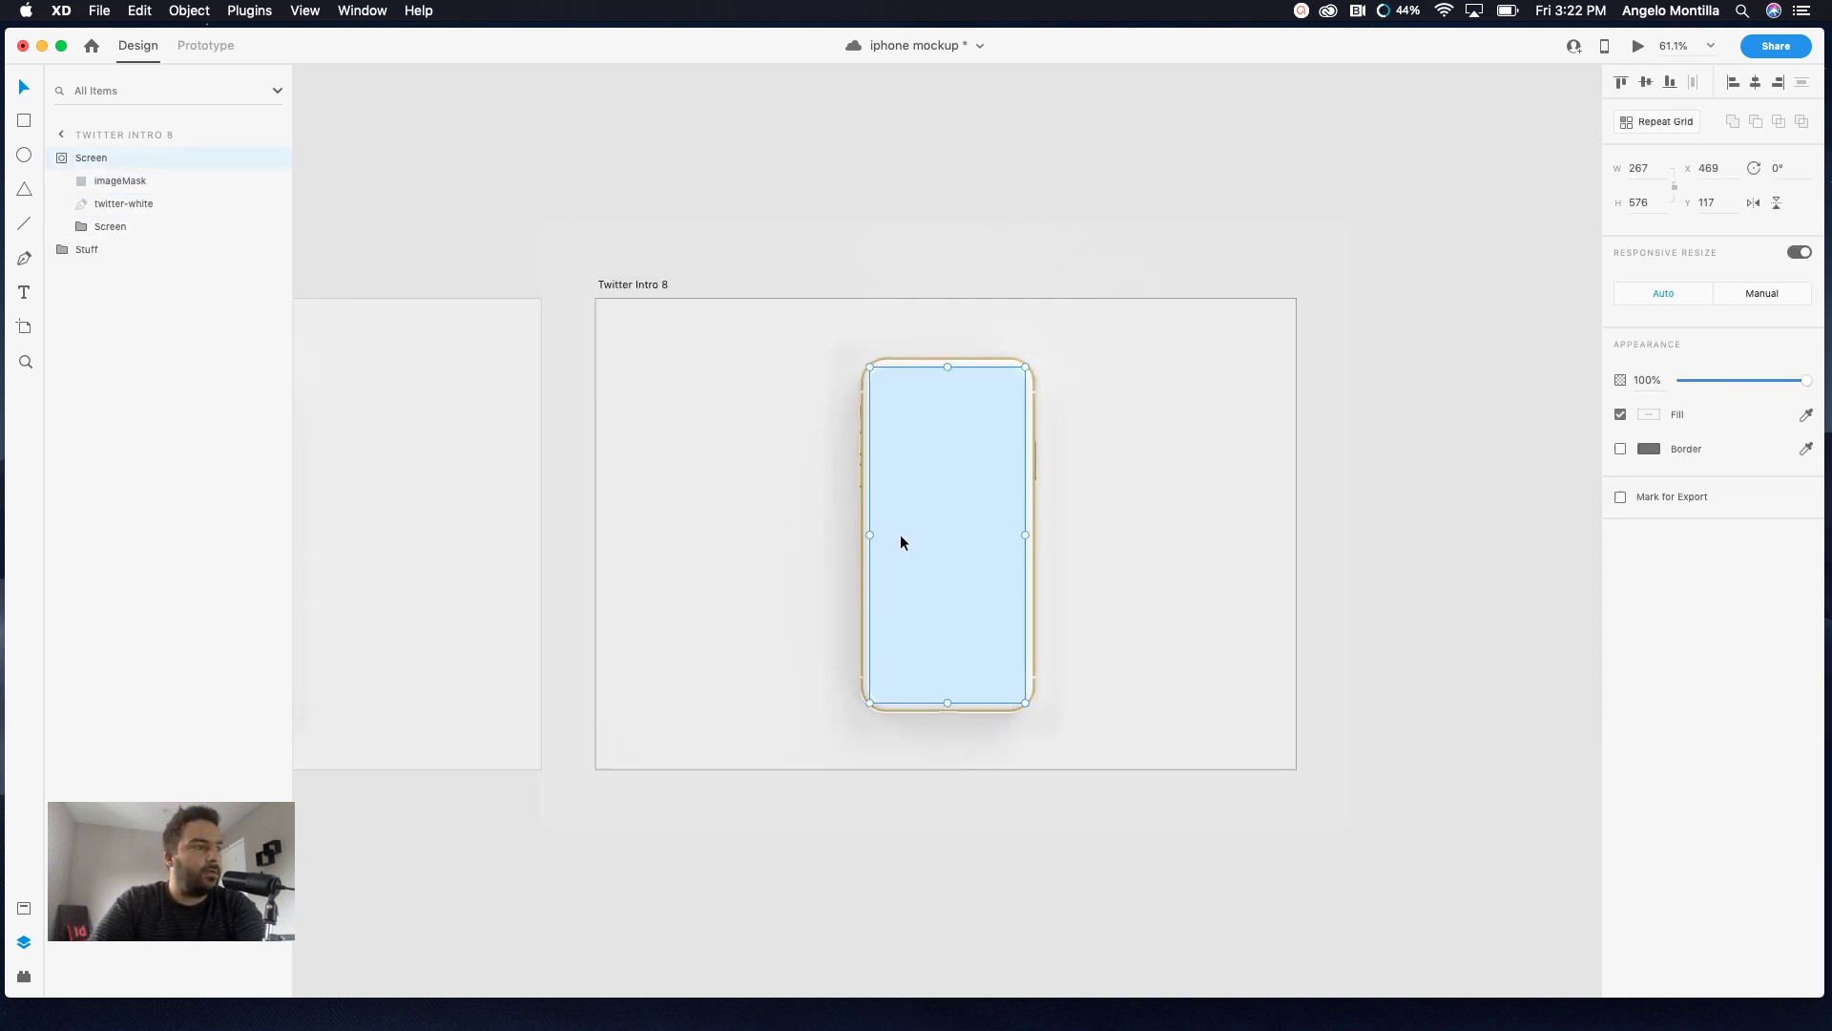
double_click(901, 536)
key("Delete")
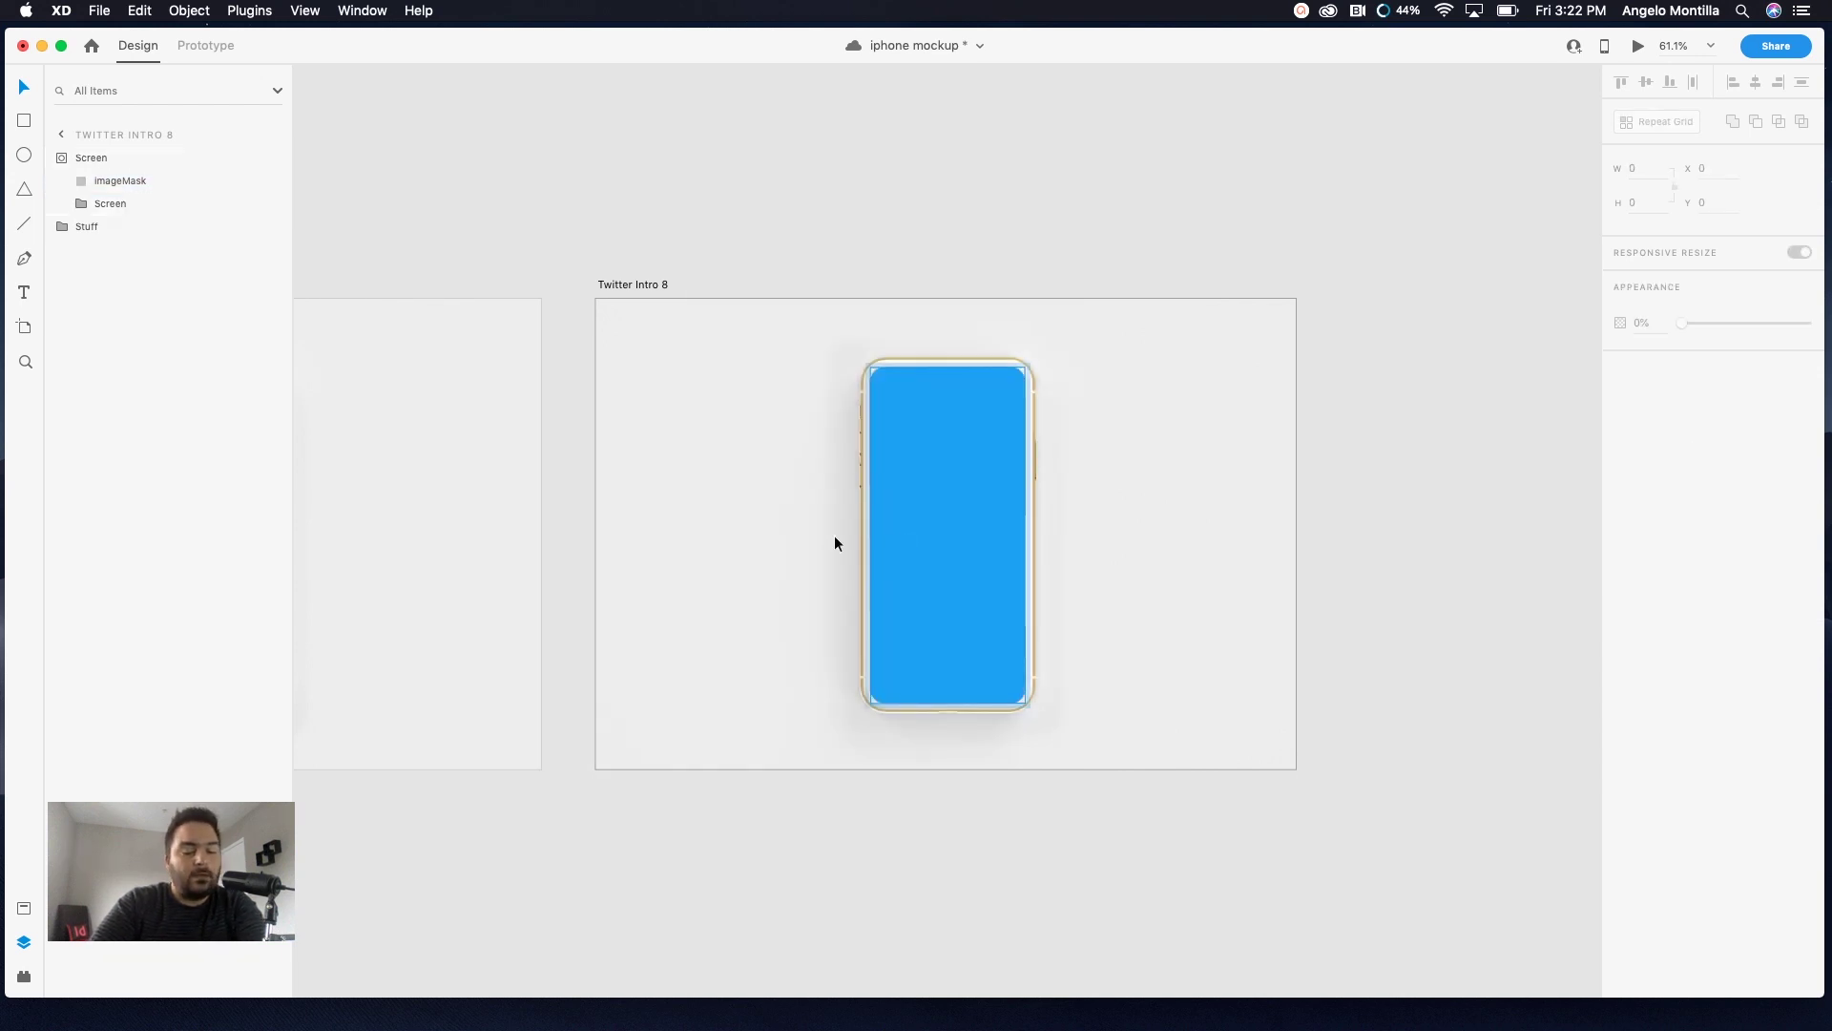
scroll(1070, 499, "left", 10)
scroll(1022, 525, "right", 4)
scroll(1022, 525, "down", 5)
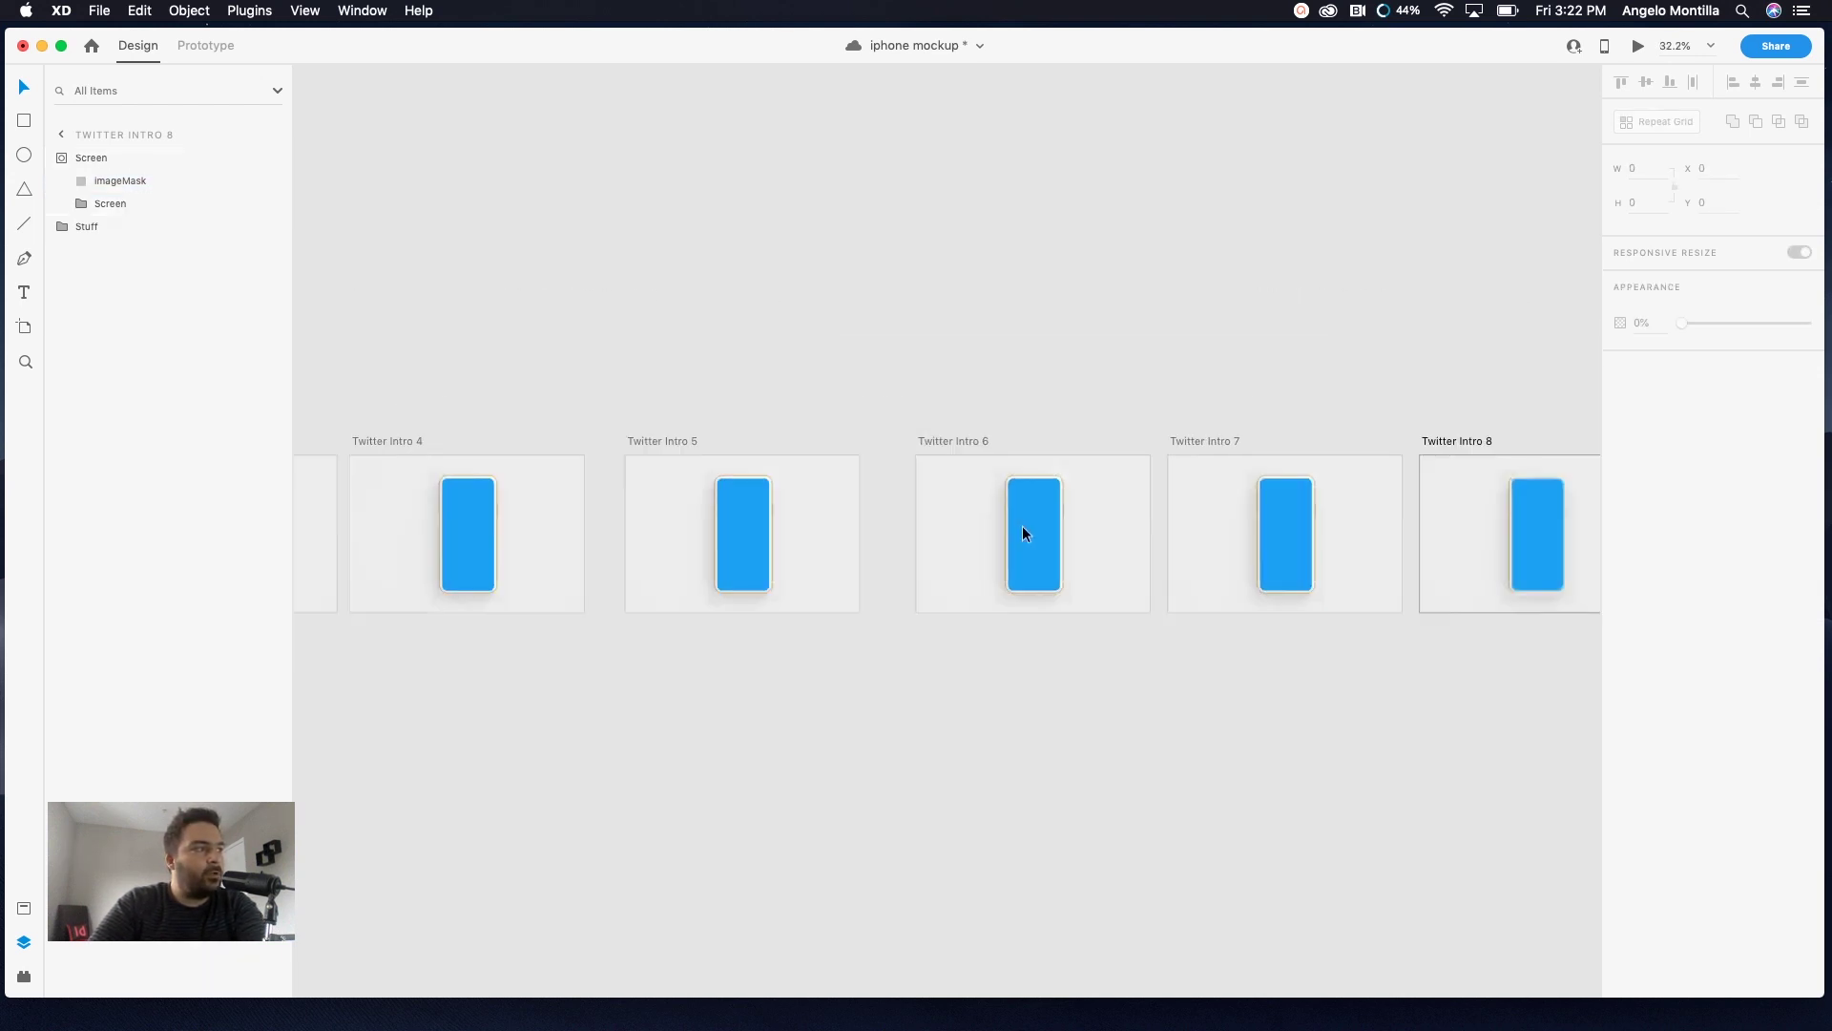
scroll(1220, 486, "left", 4)
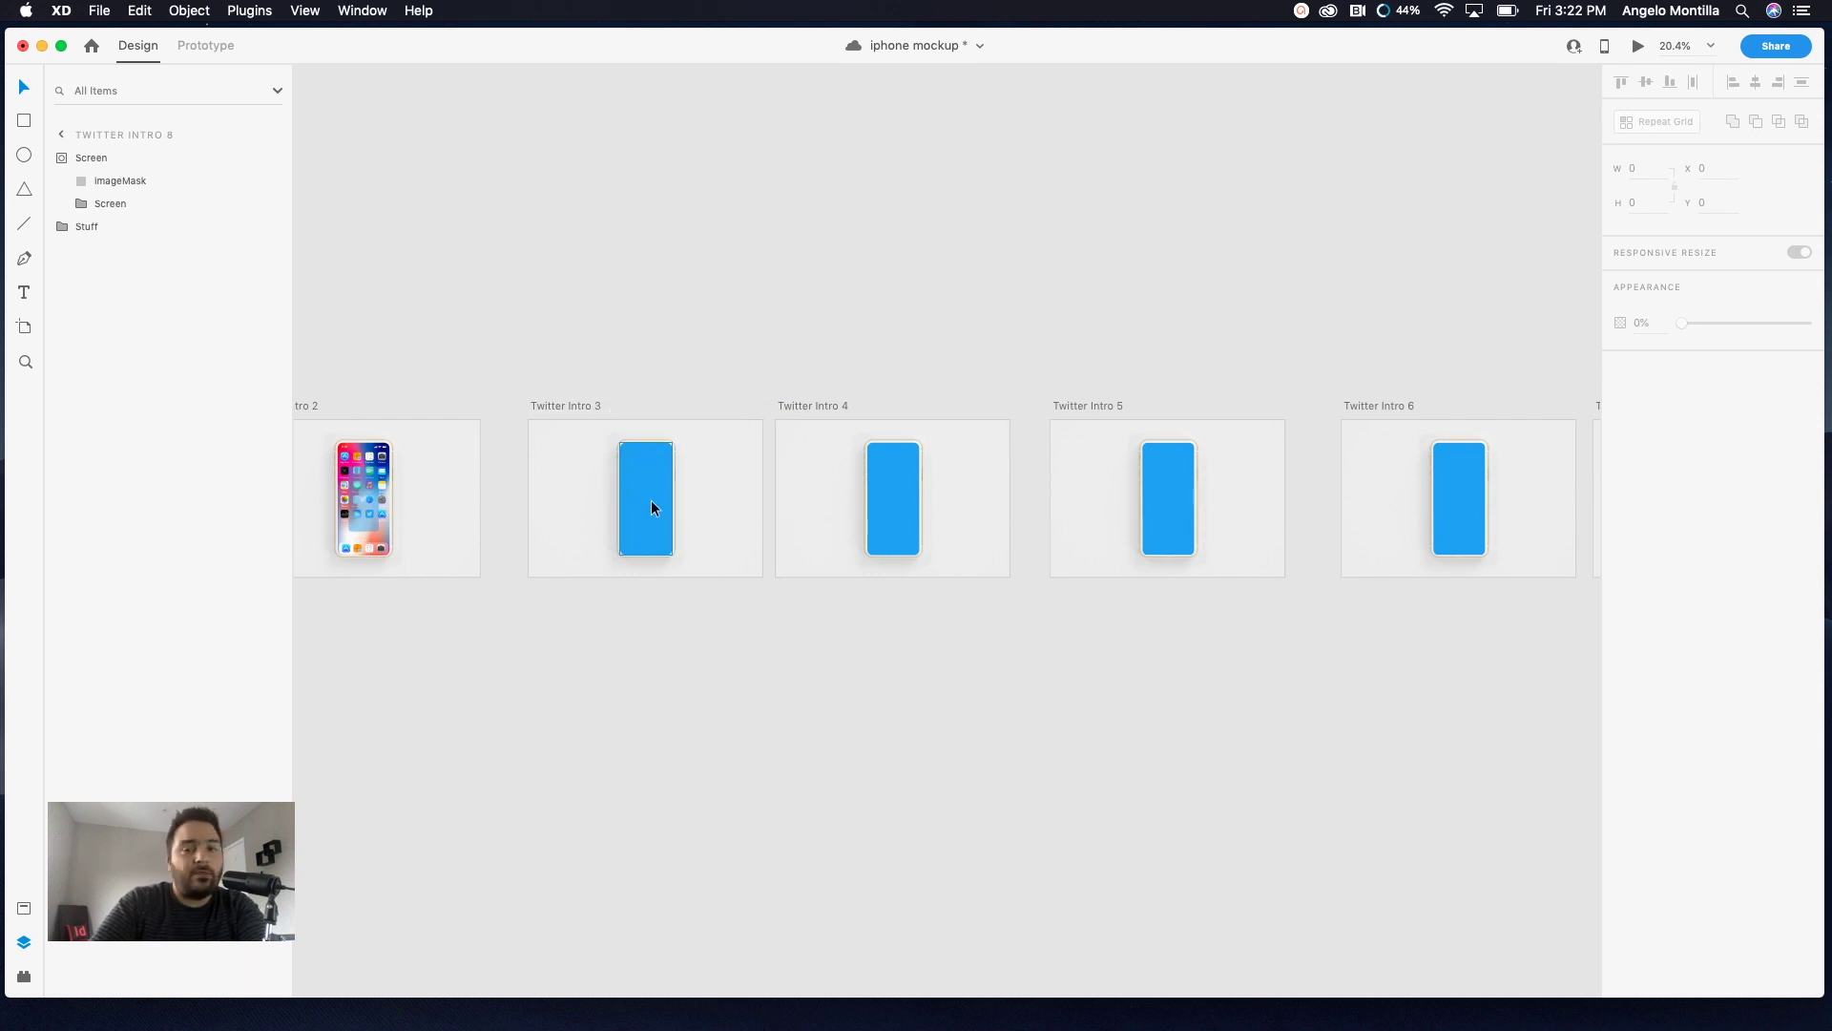
scroll(610, 501, "up", 5)
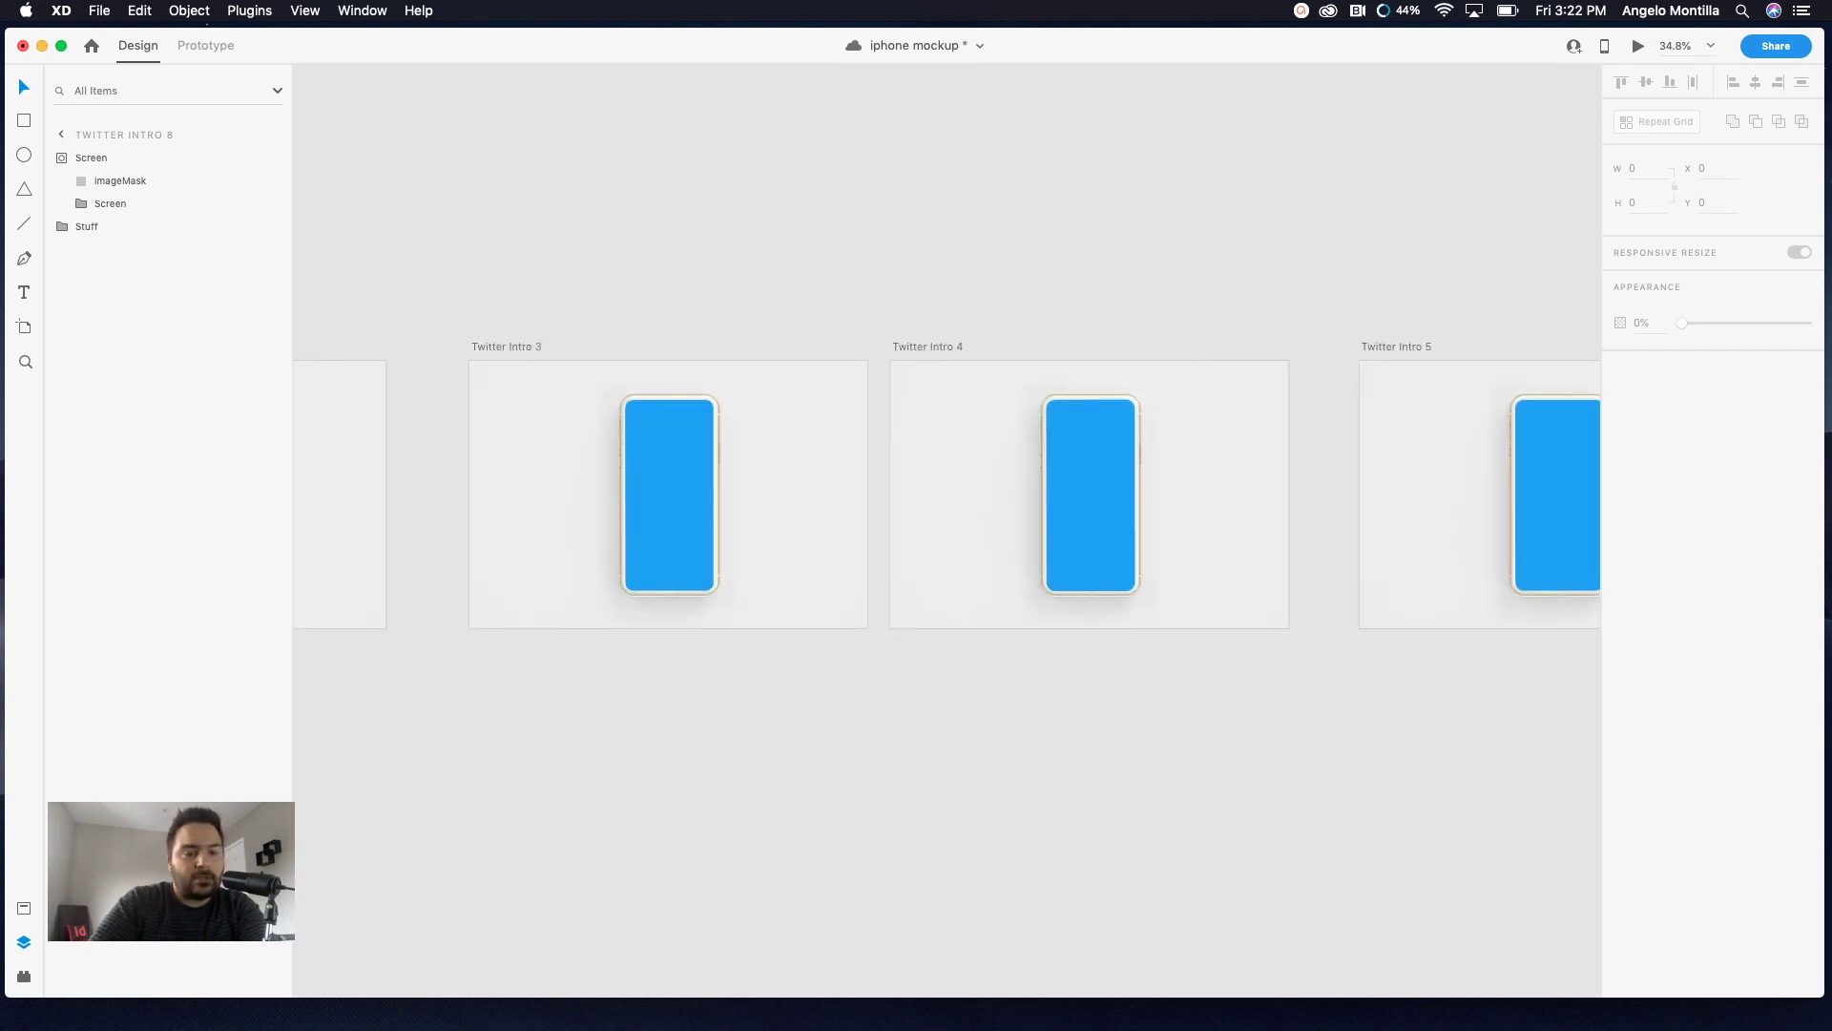
left_click(1828, 748)
key("super+n")
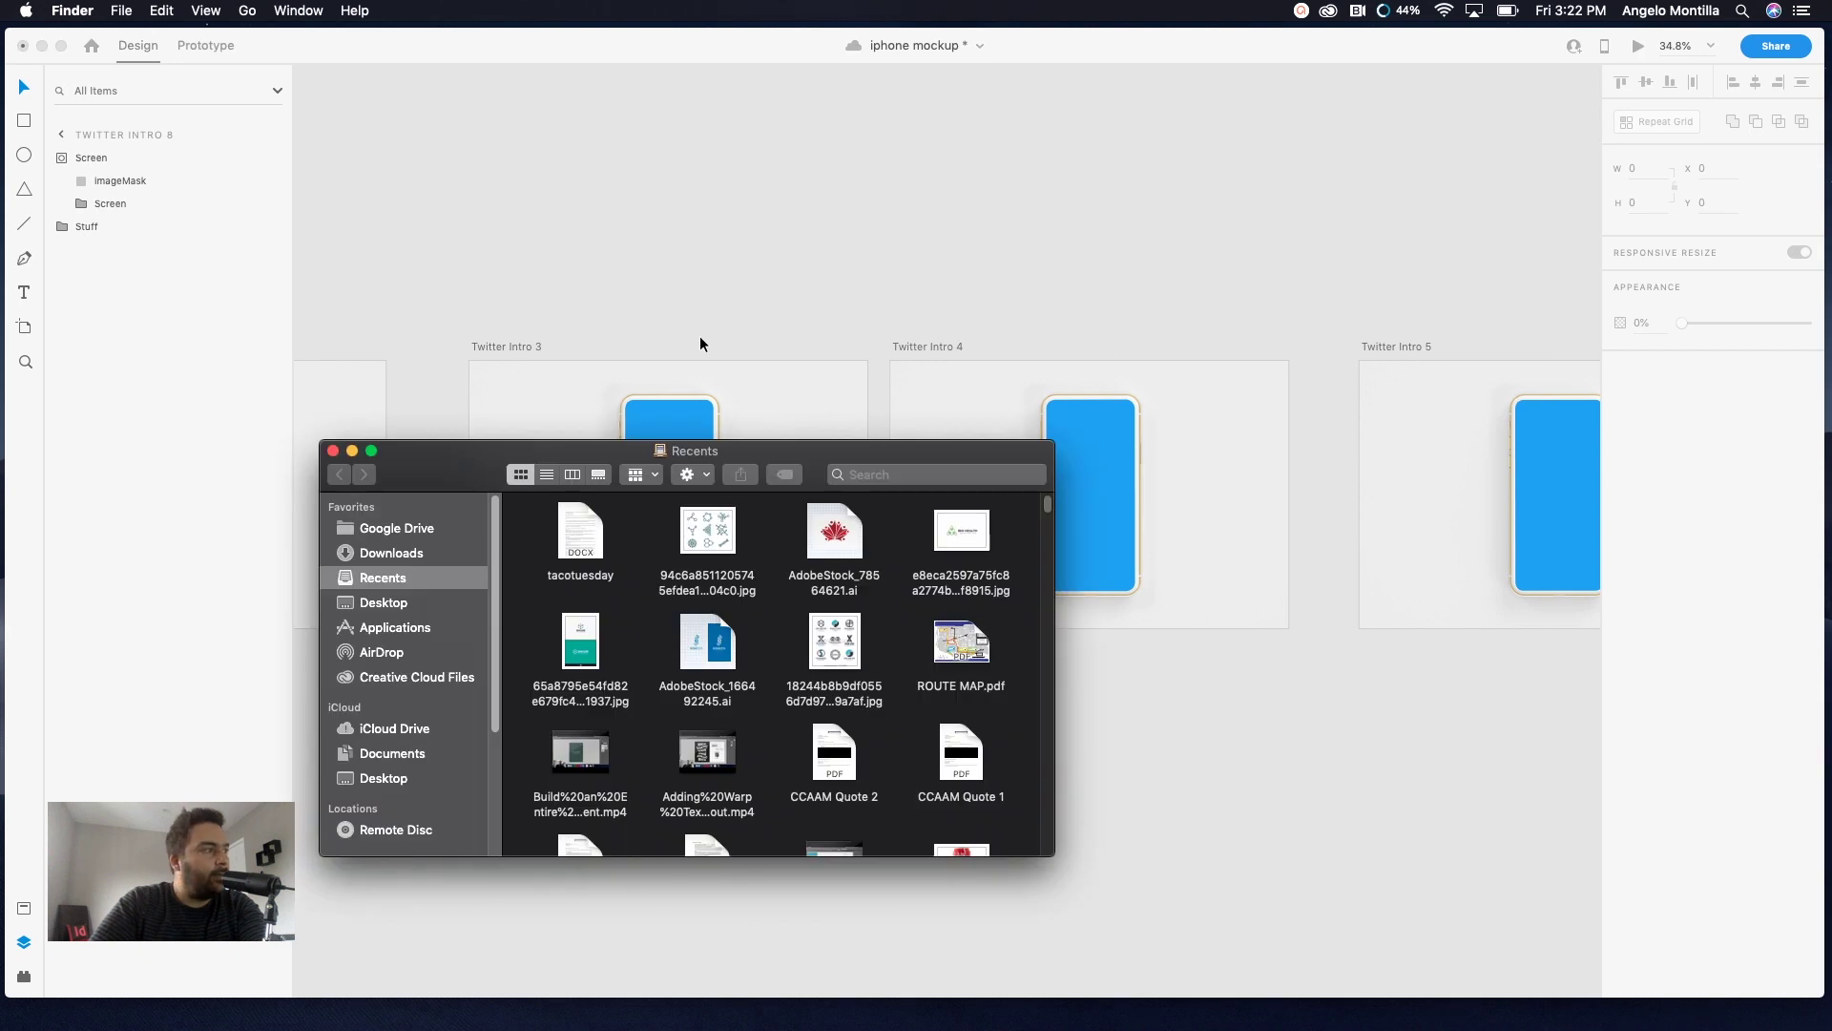
key("super+w")
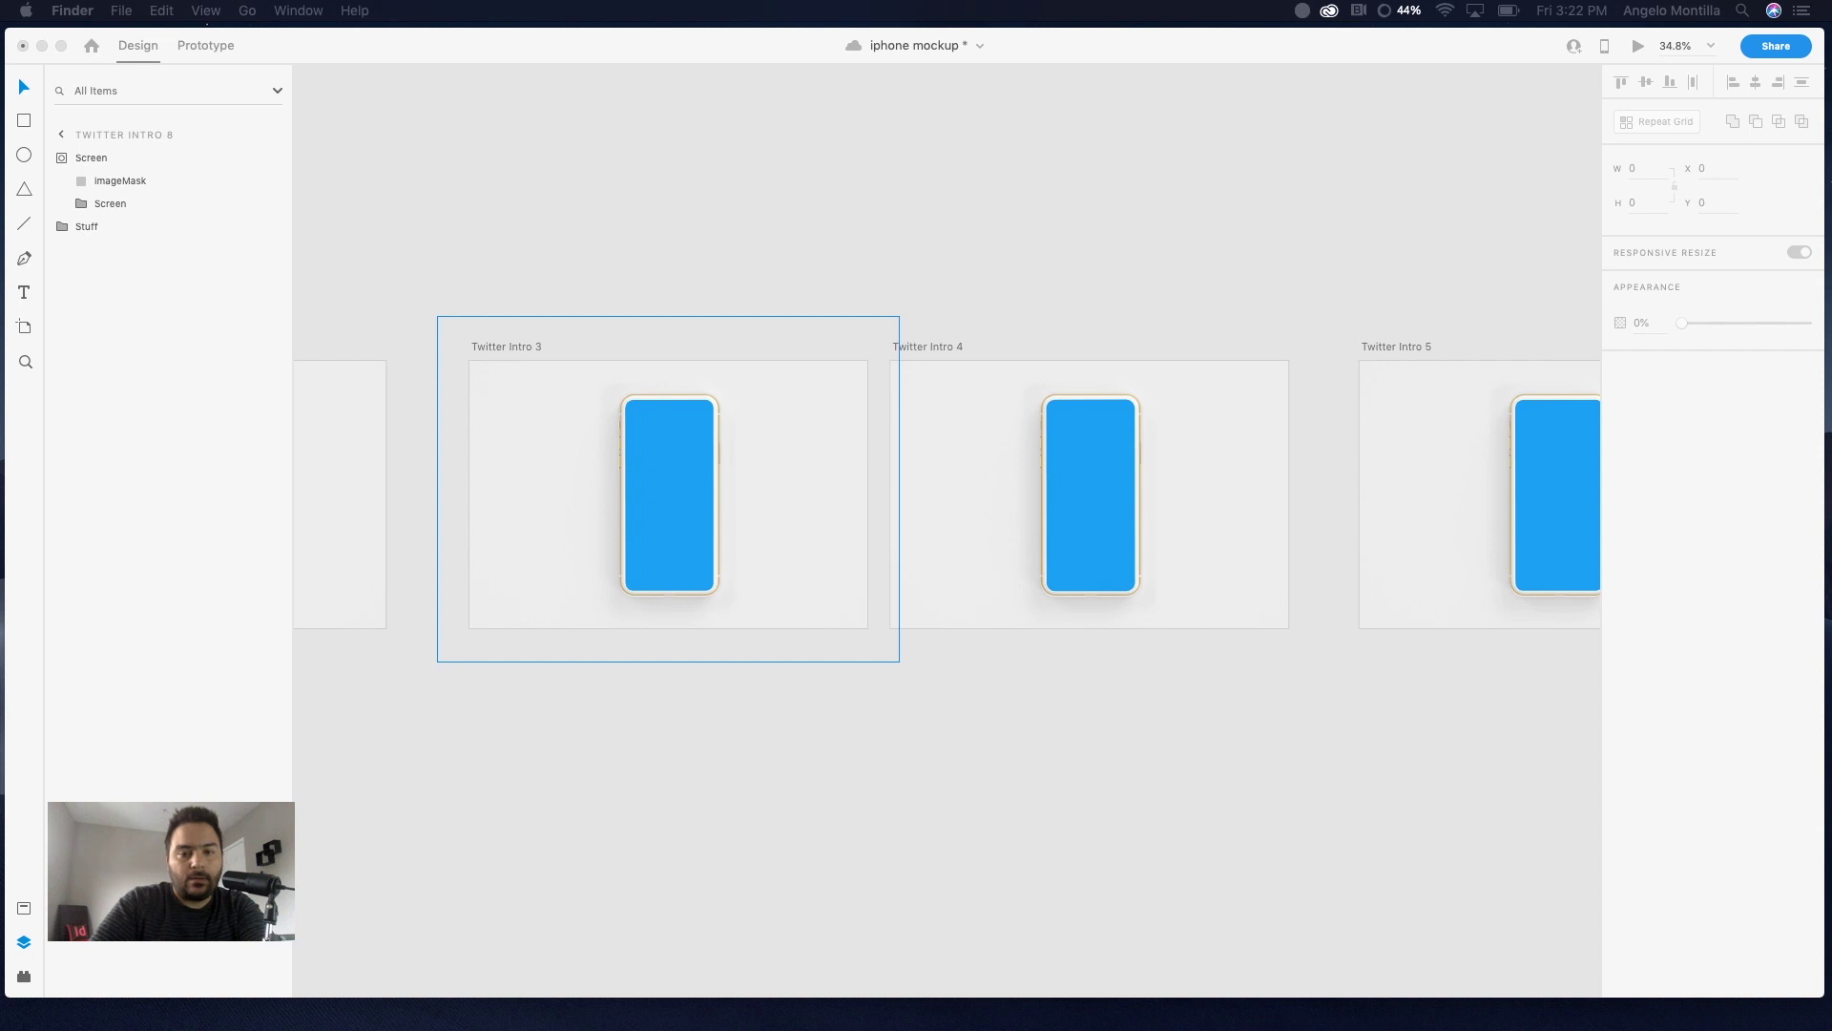
Try dropping twitter-white.png onto Twitter Intro 3, undoing the unwanted image fills
left_click_drag(1050, 49, 569, 380)
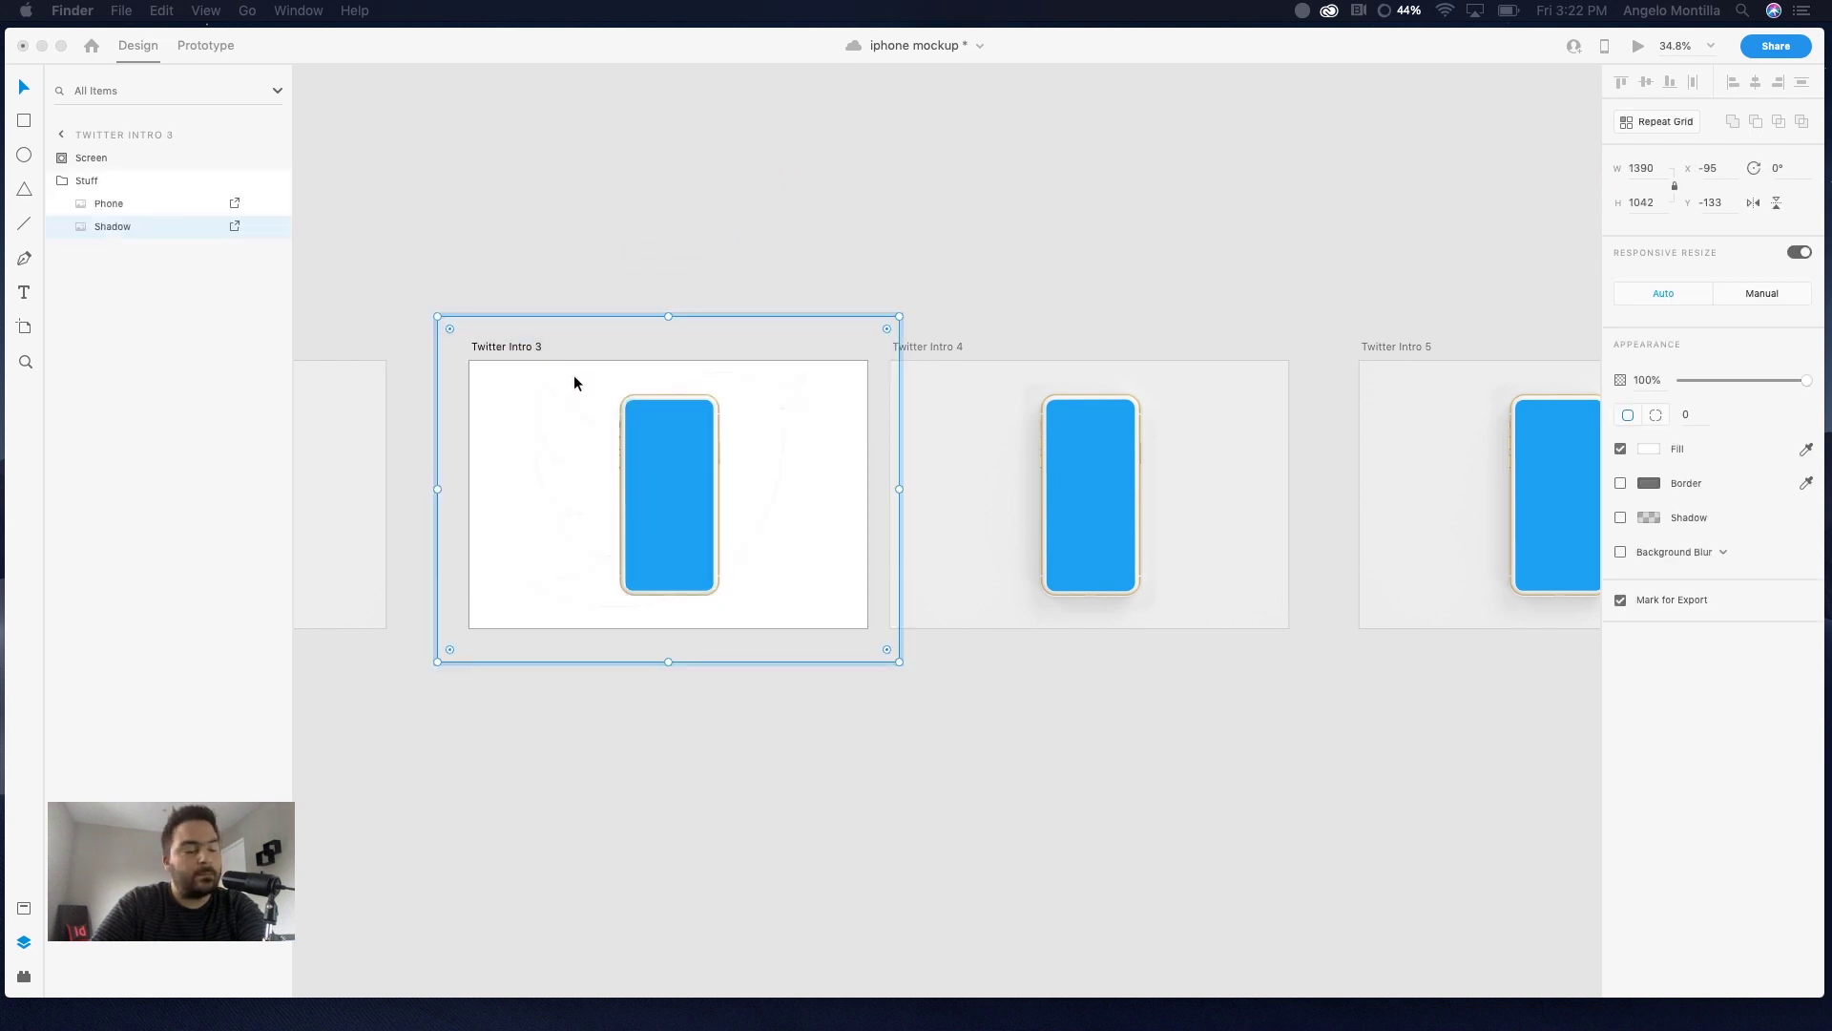
left_click(586, 278)
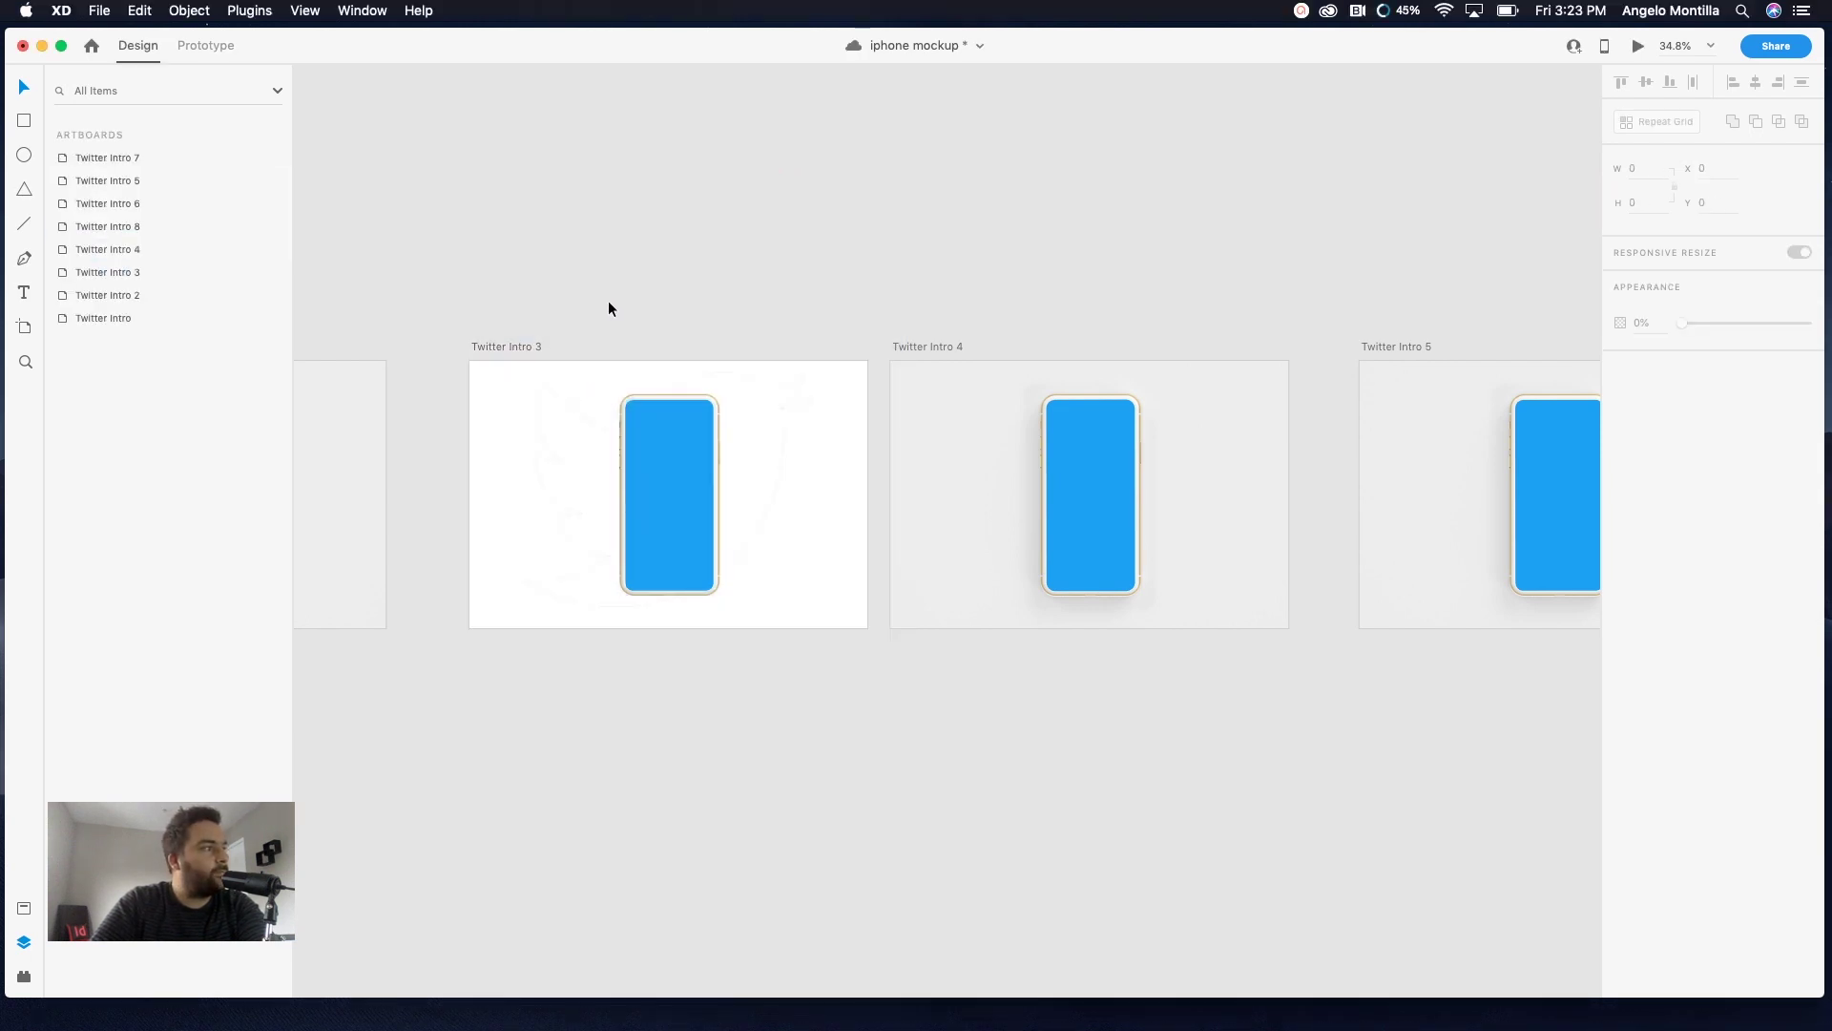
key("super+z")
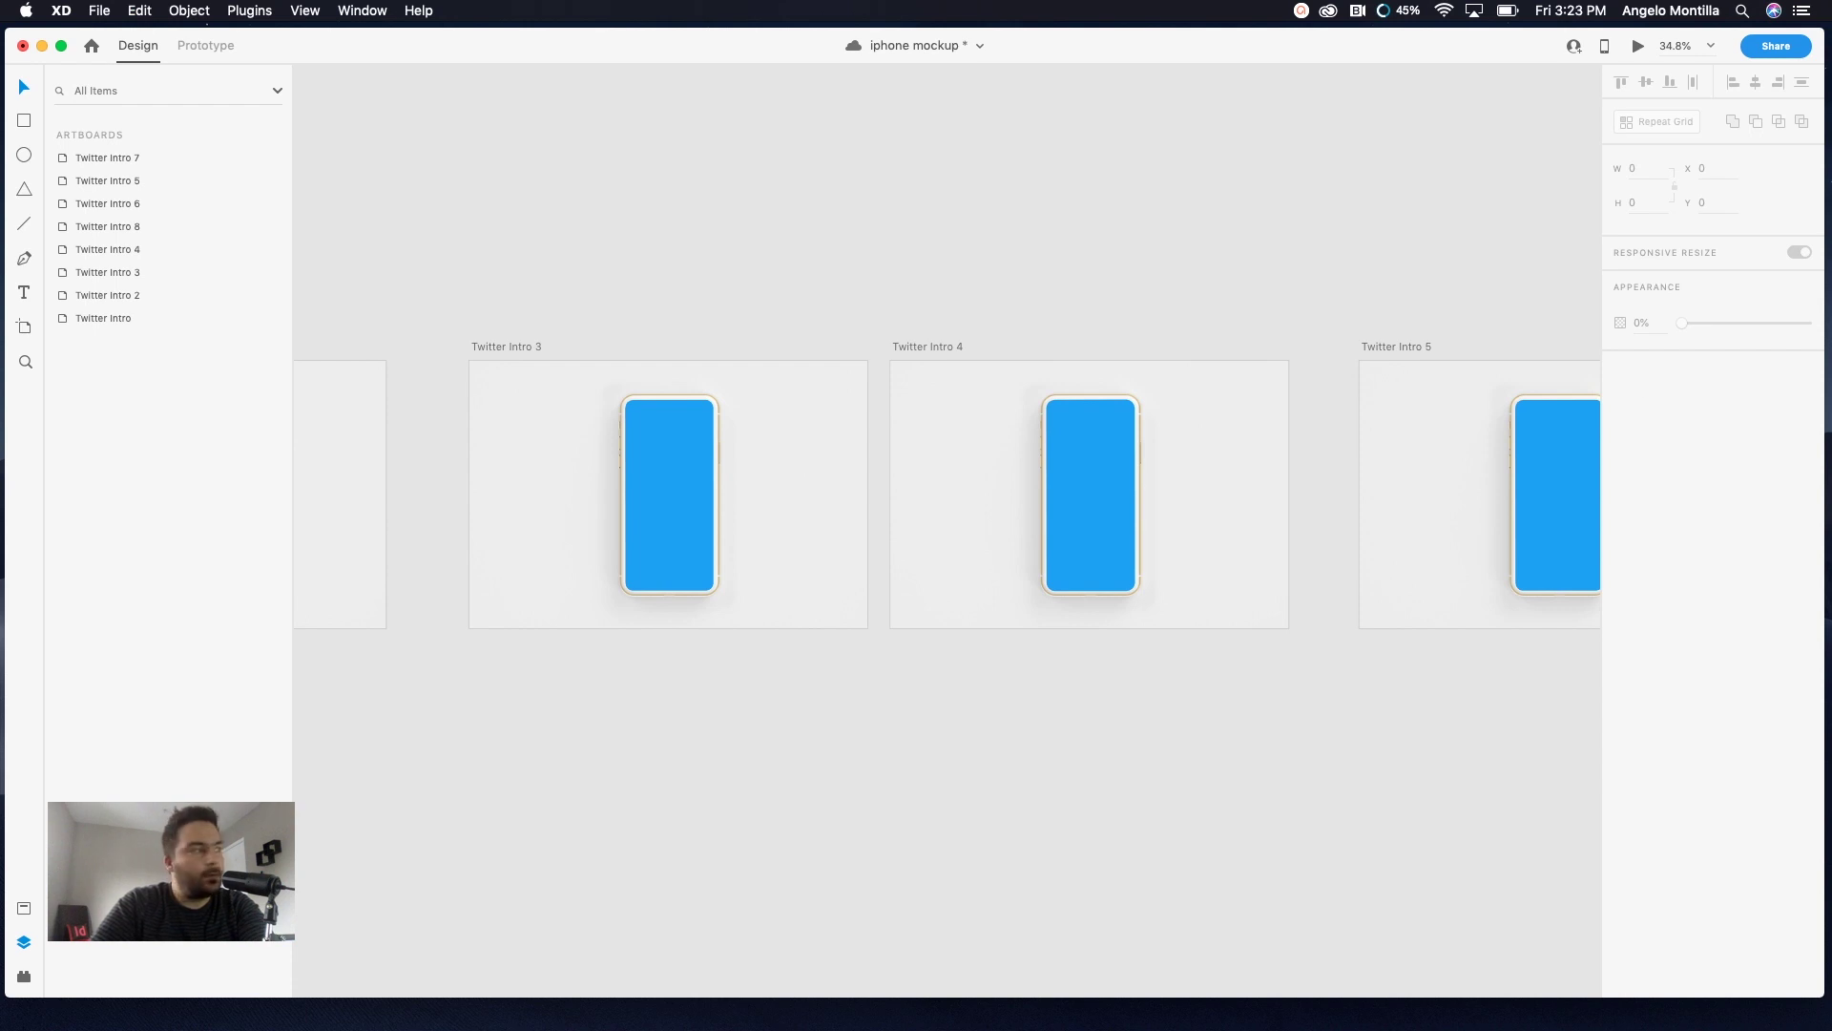
left_click_drag(1011, 169, 668, 410)
key("super+z")
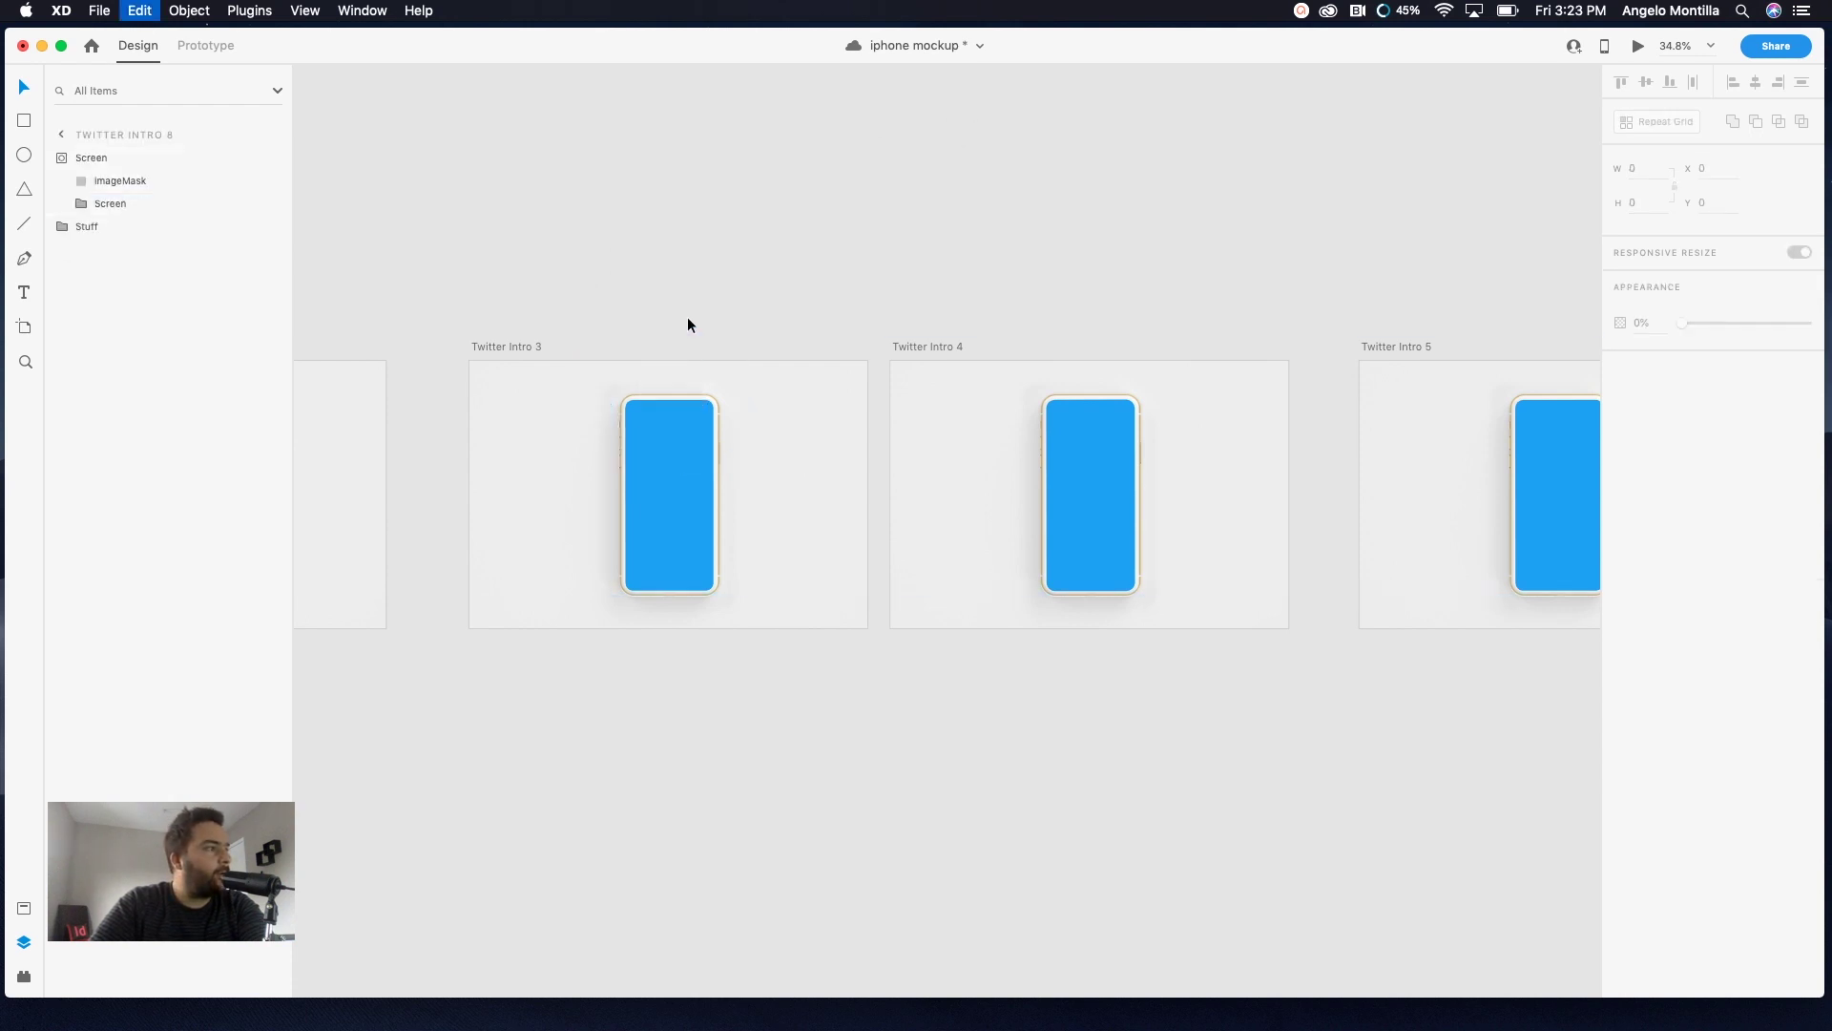
left_click(512, 345)
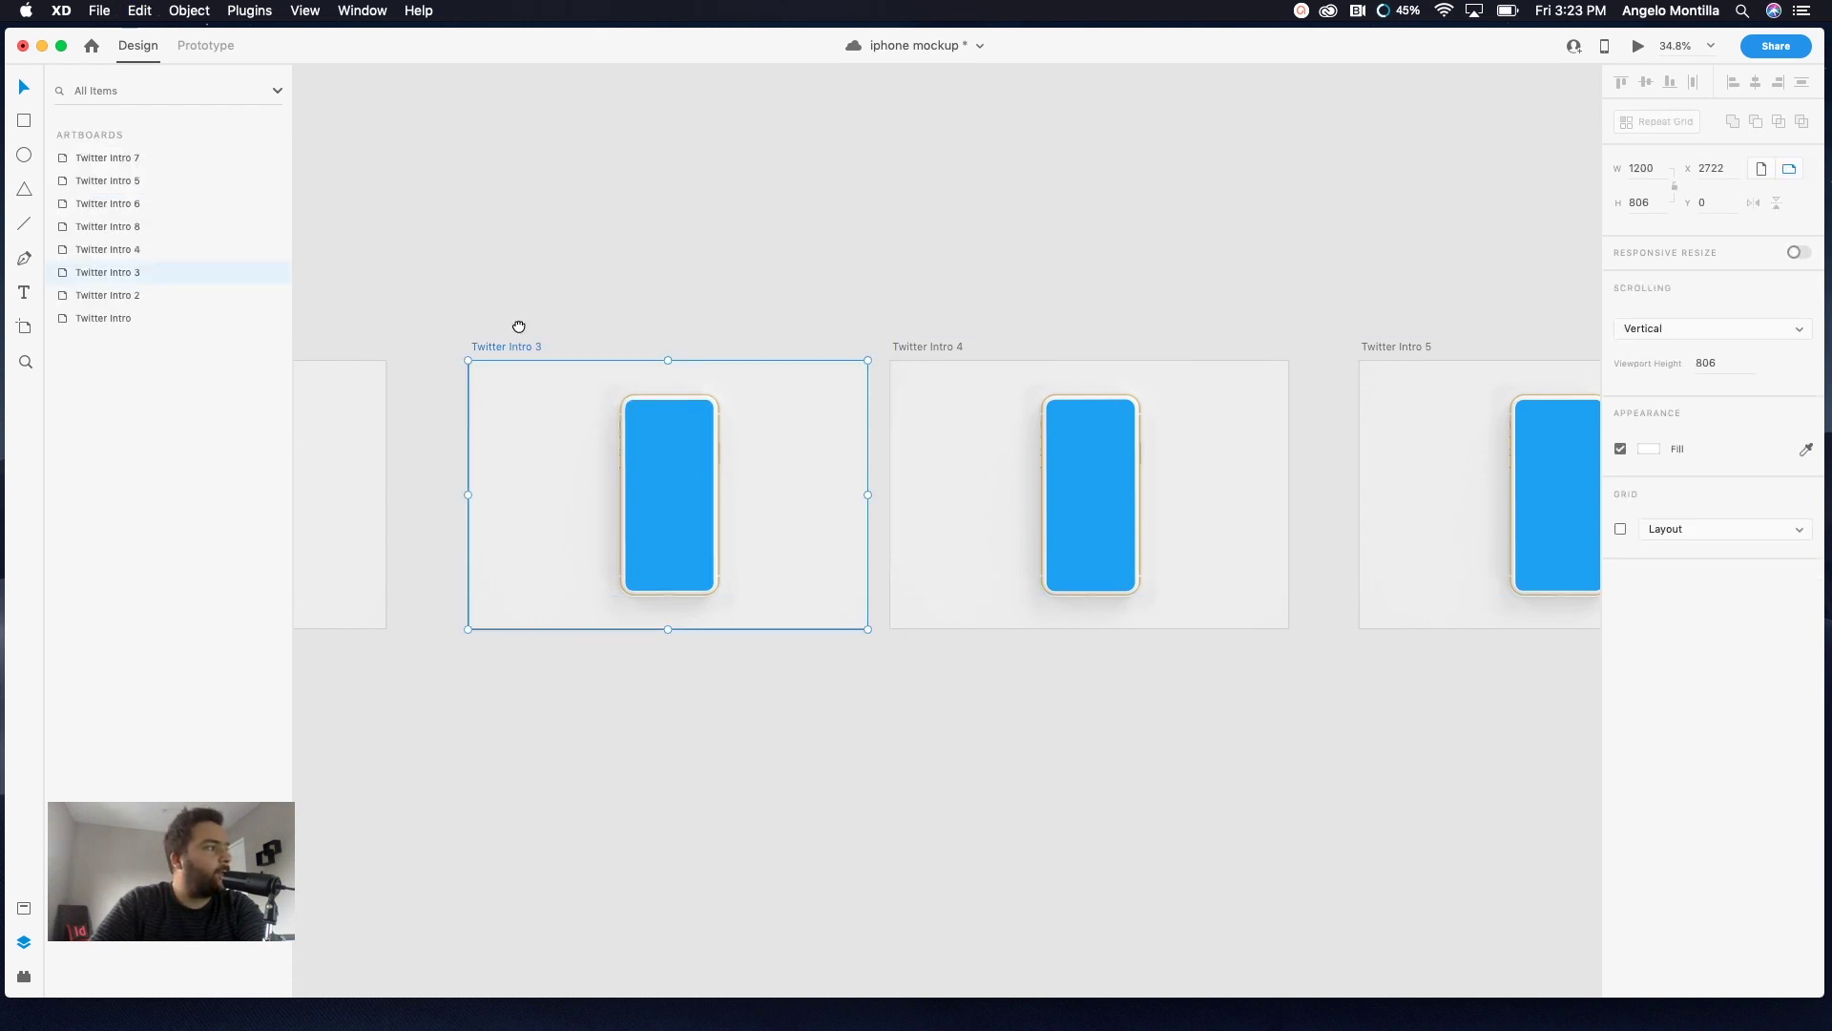
left_click_drag(518, 326, 1018, 277)
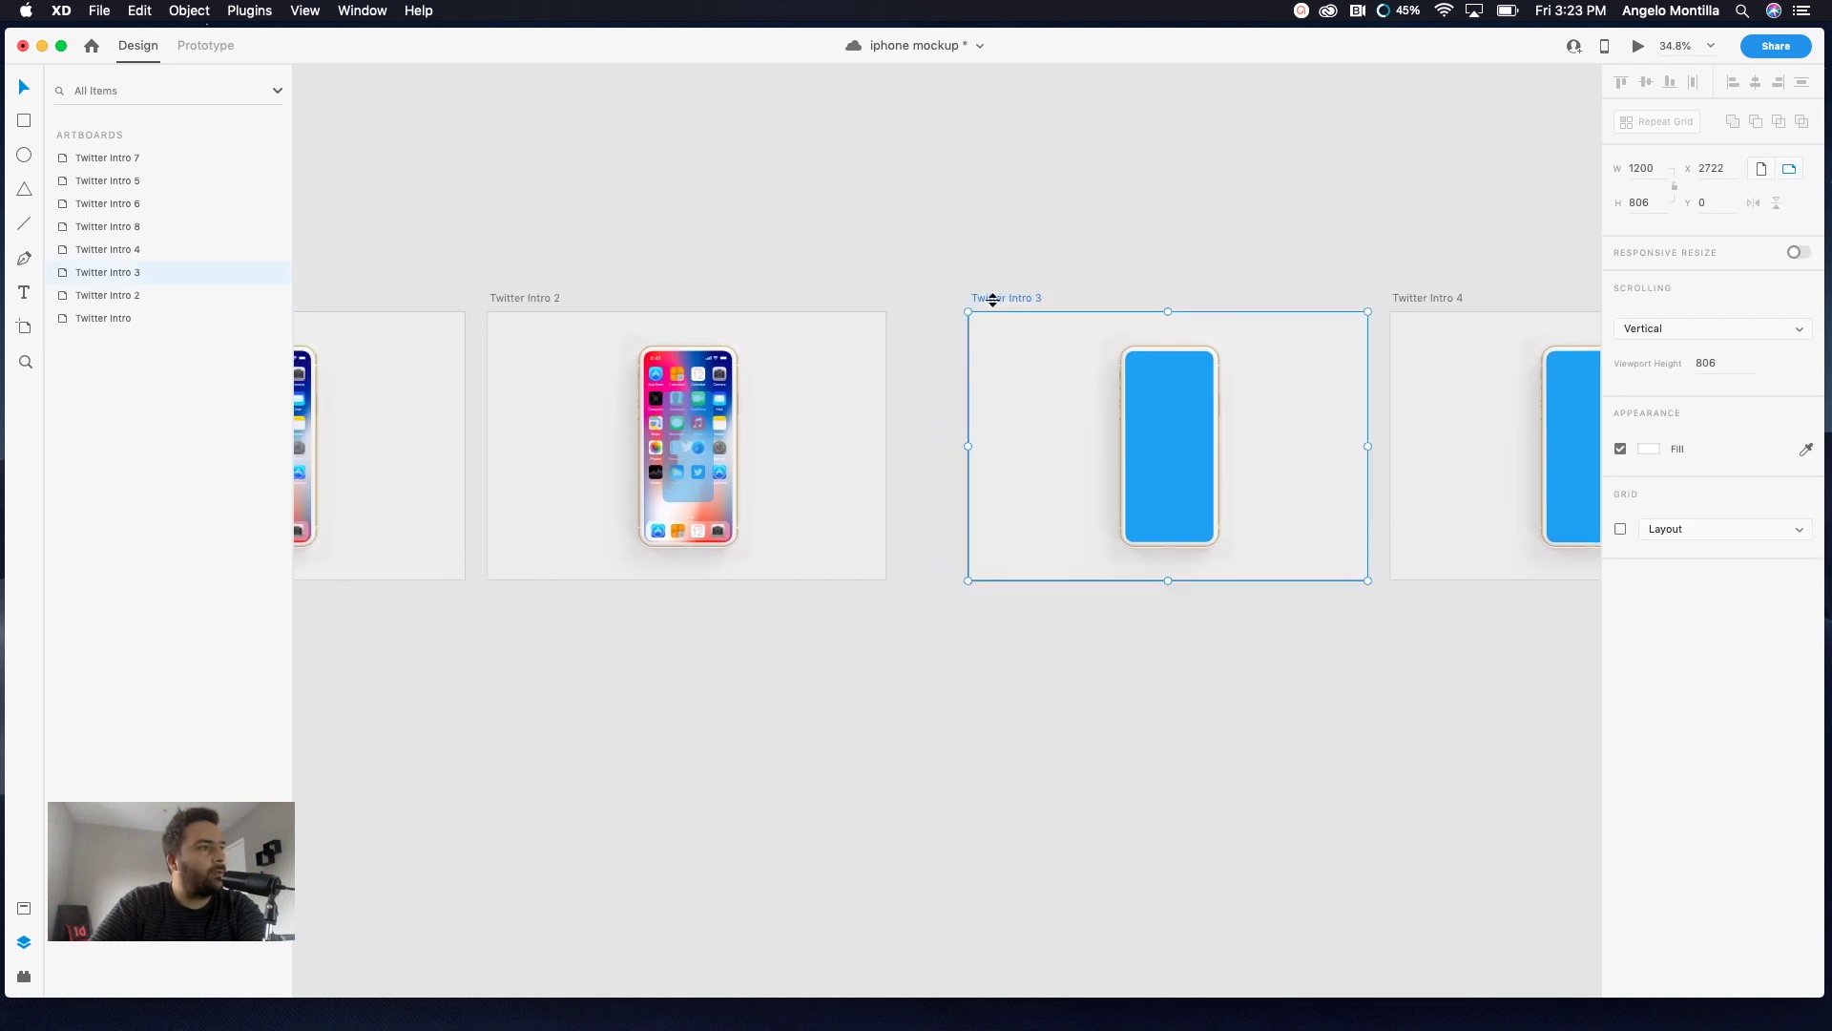
Place twitter-white beside Intro 3, centre it on the phone screen, and shrink it to 100 × 100
left_click_drag(1831, 497, 1093, 683)
left_click_drag(1158, 754, 1067, 458)
scroll(1067, 450, "up", 2)
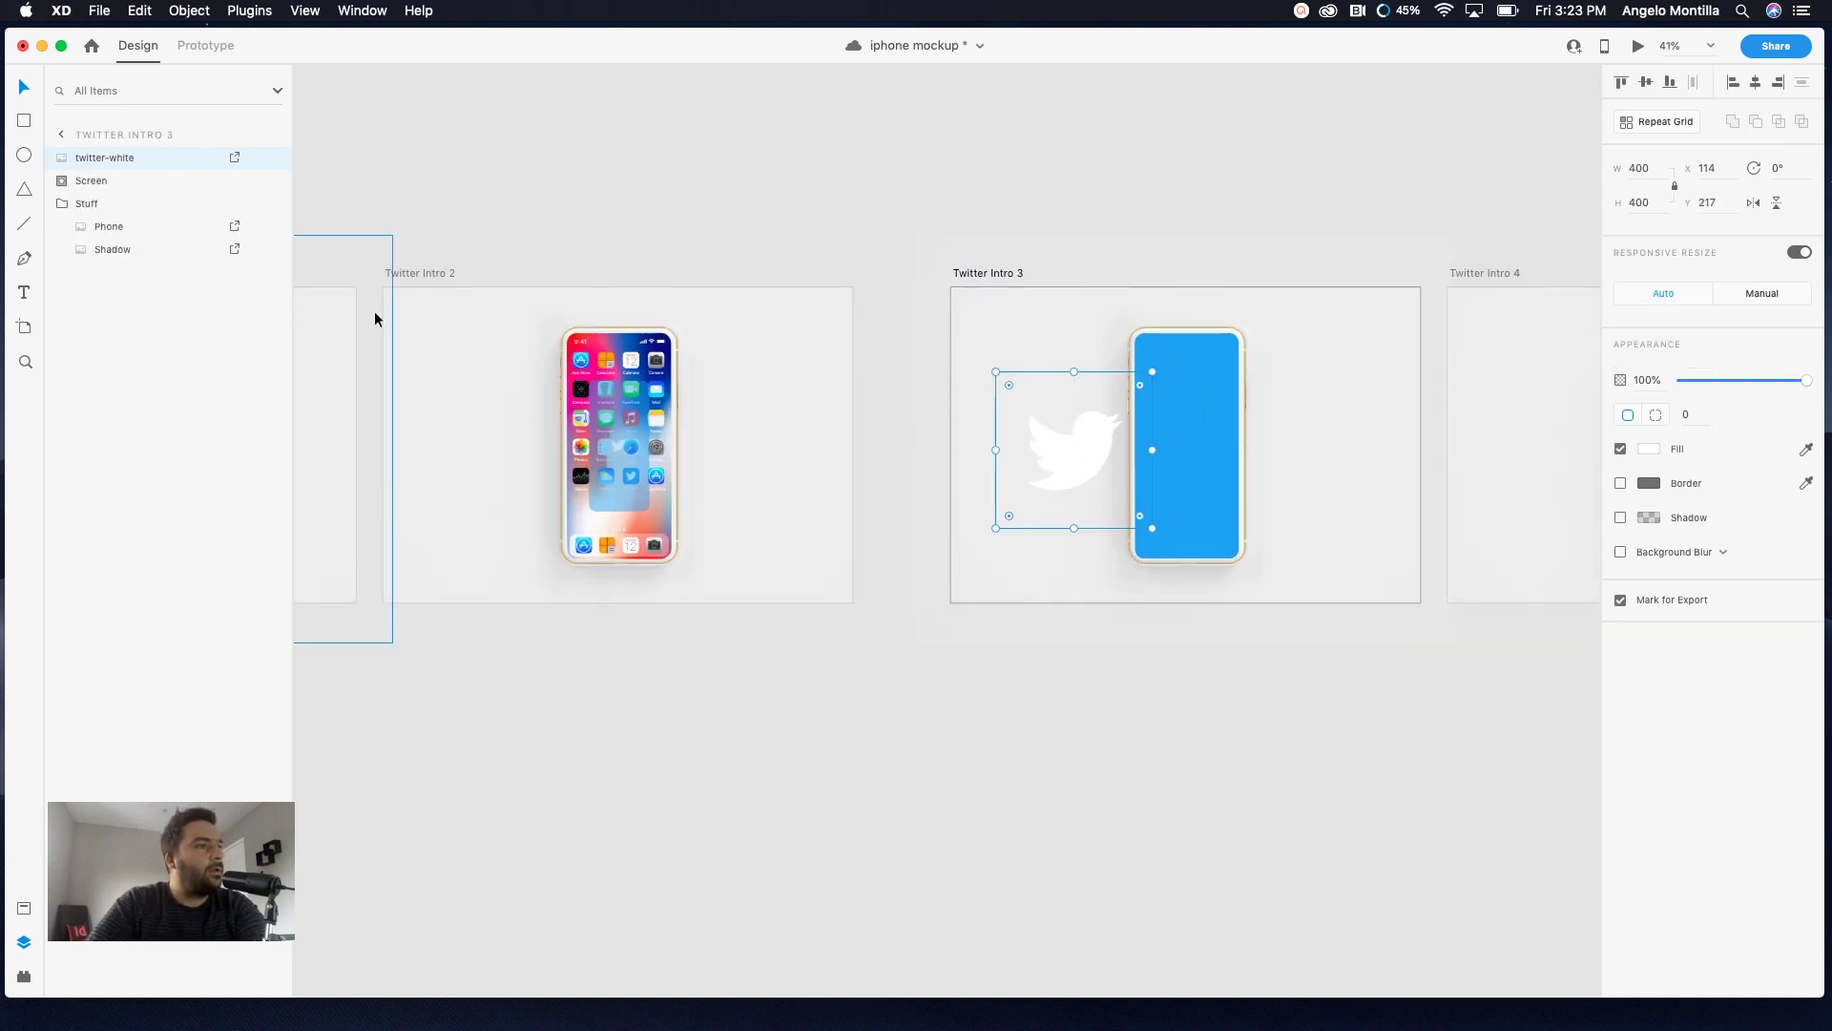
left_click_drag(1079, 449, 1202, 446)
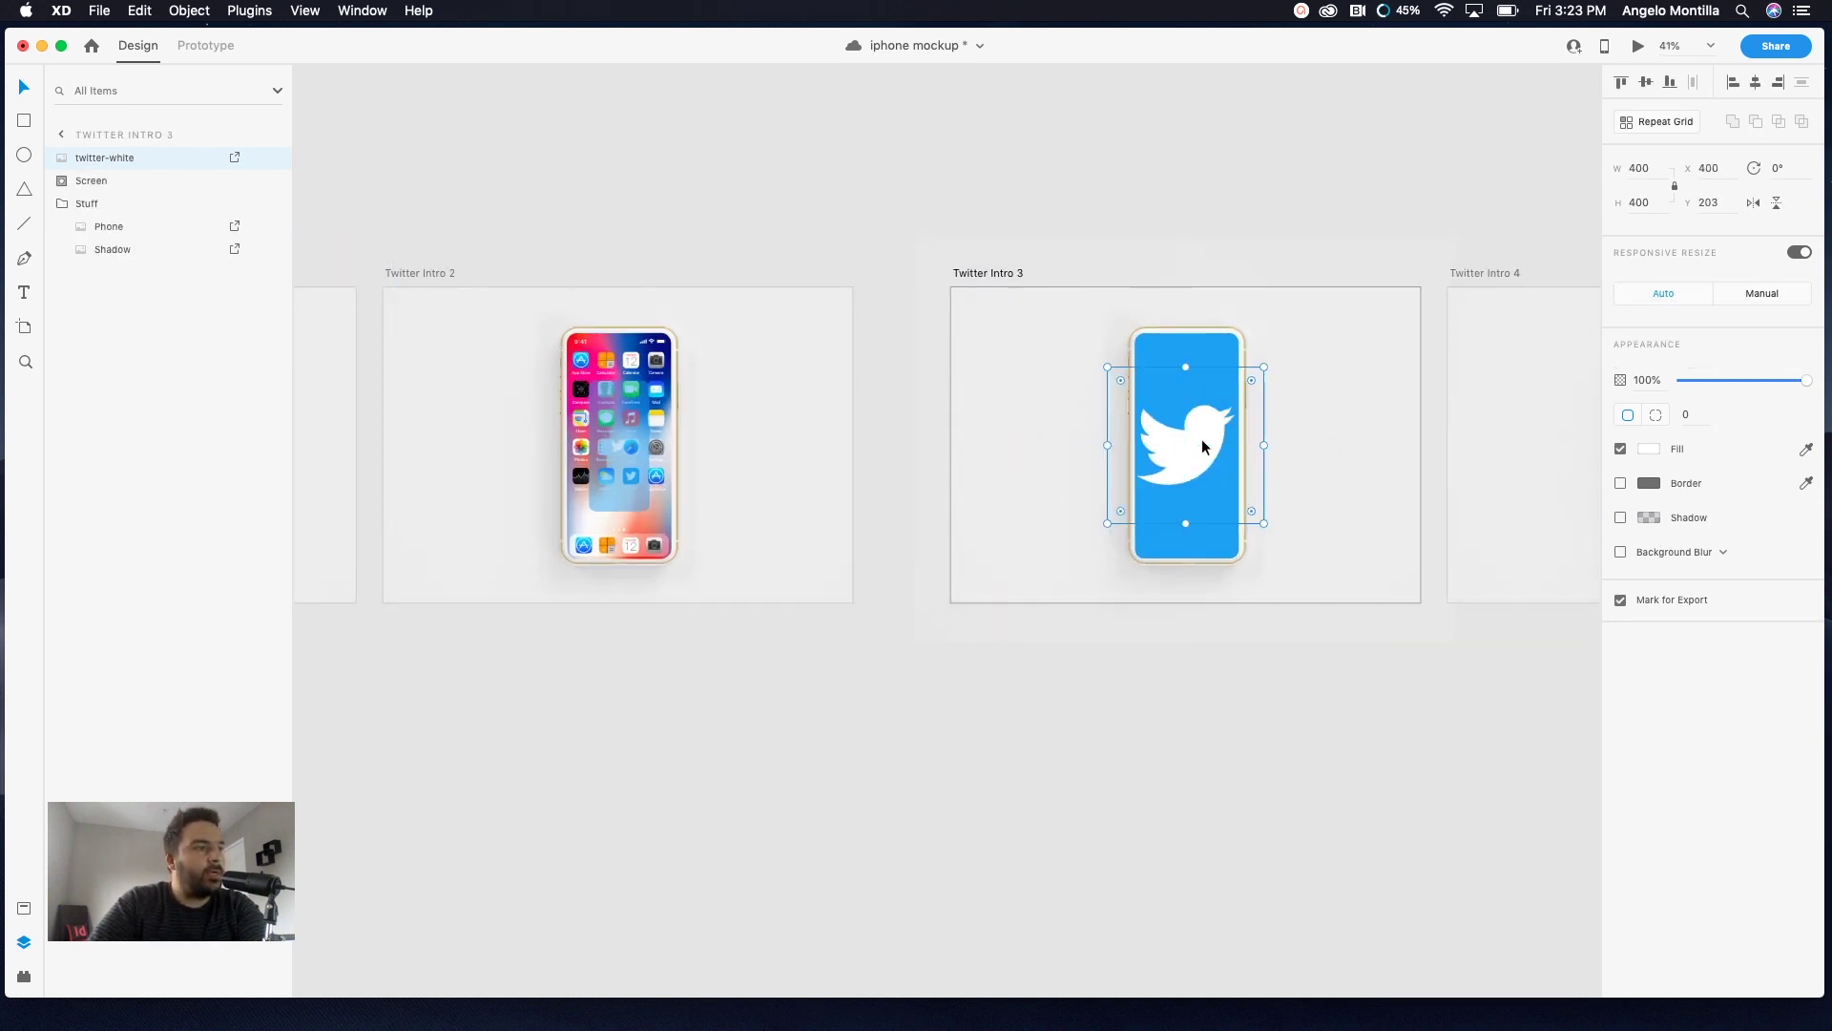
scroll(1212, 444, "up", 2)
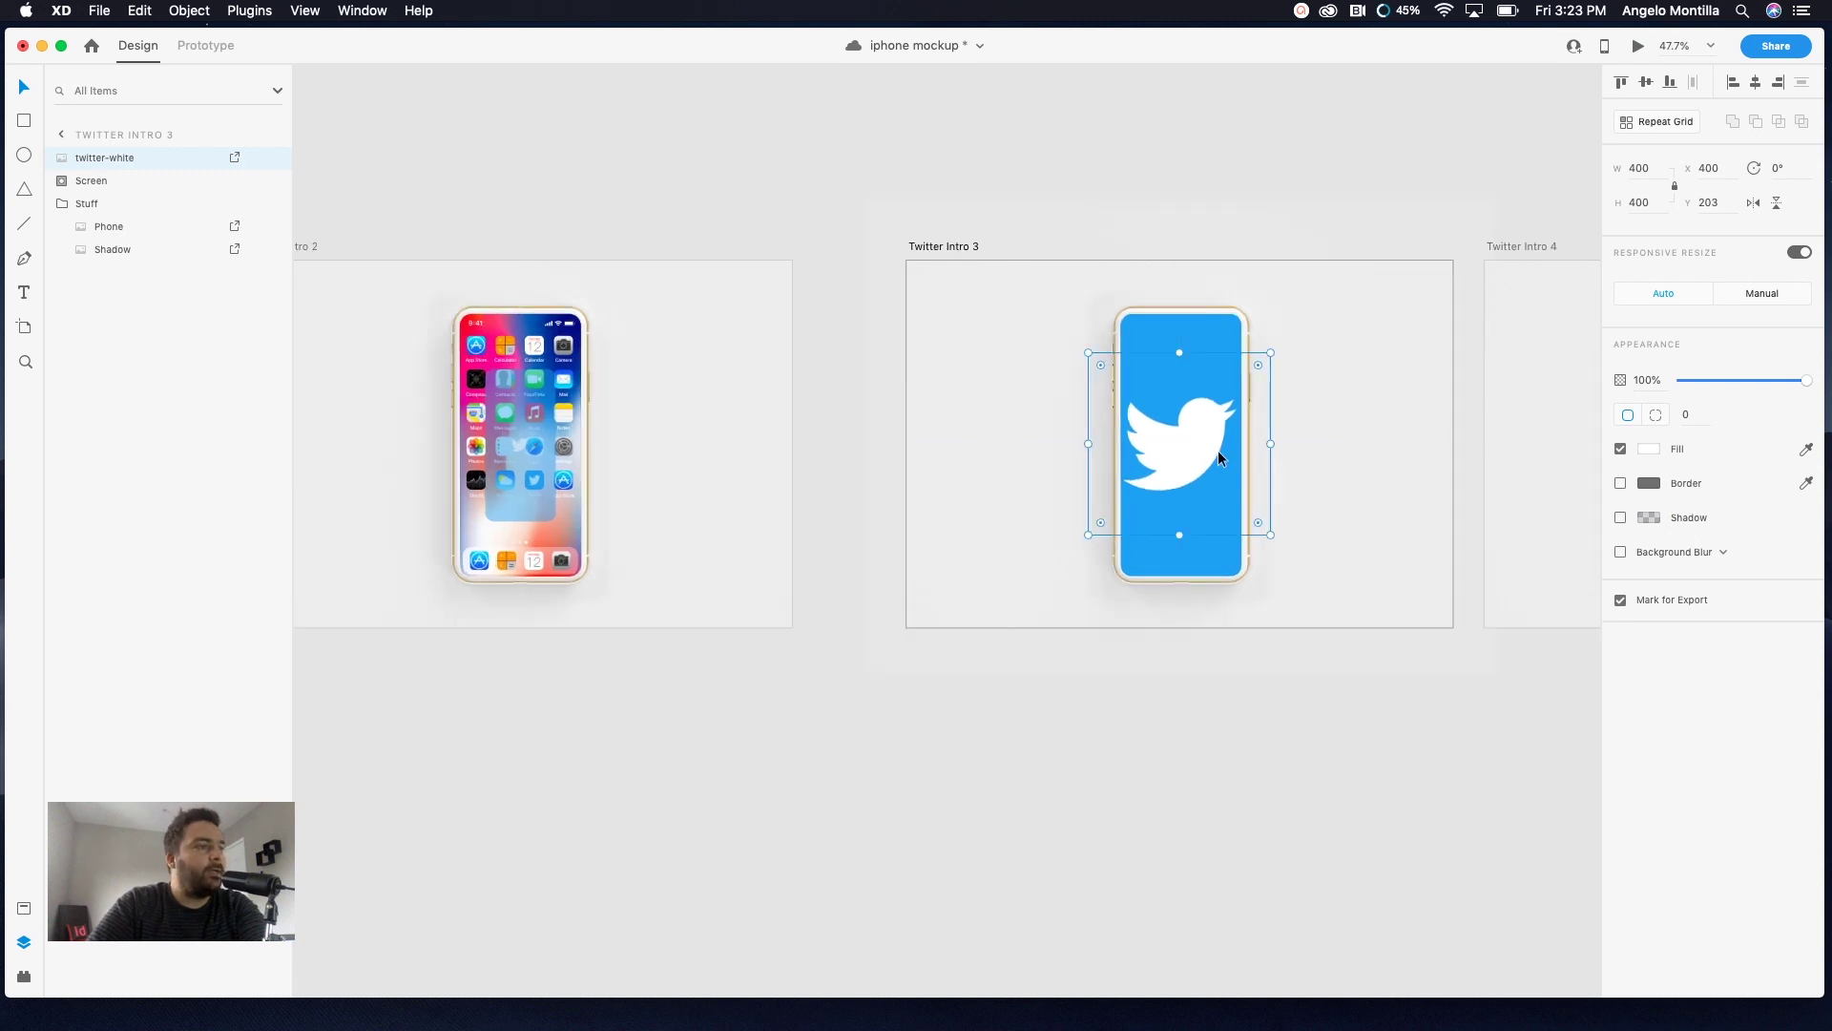
scroll(1216, 444, "up", 3)
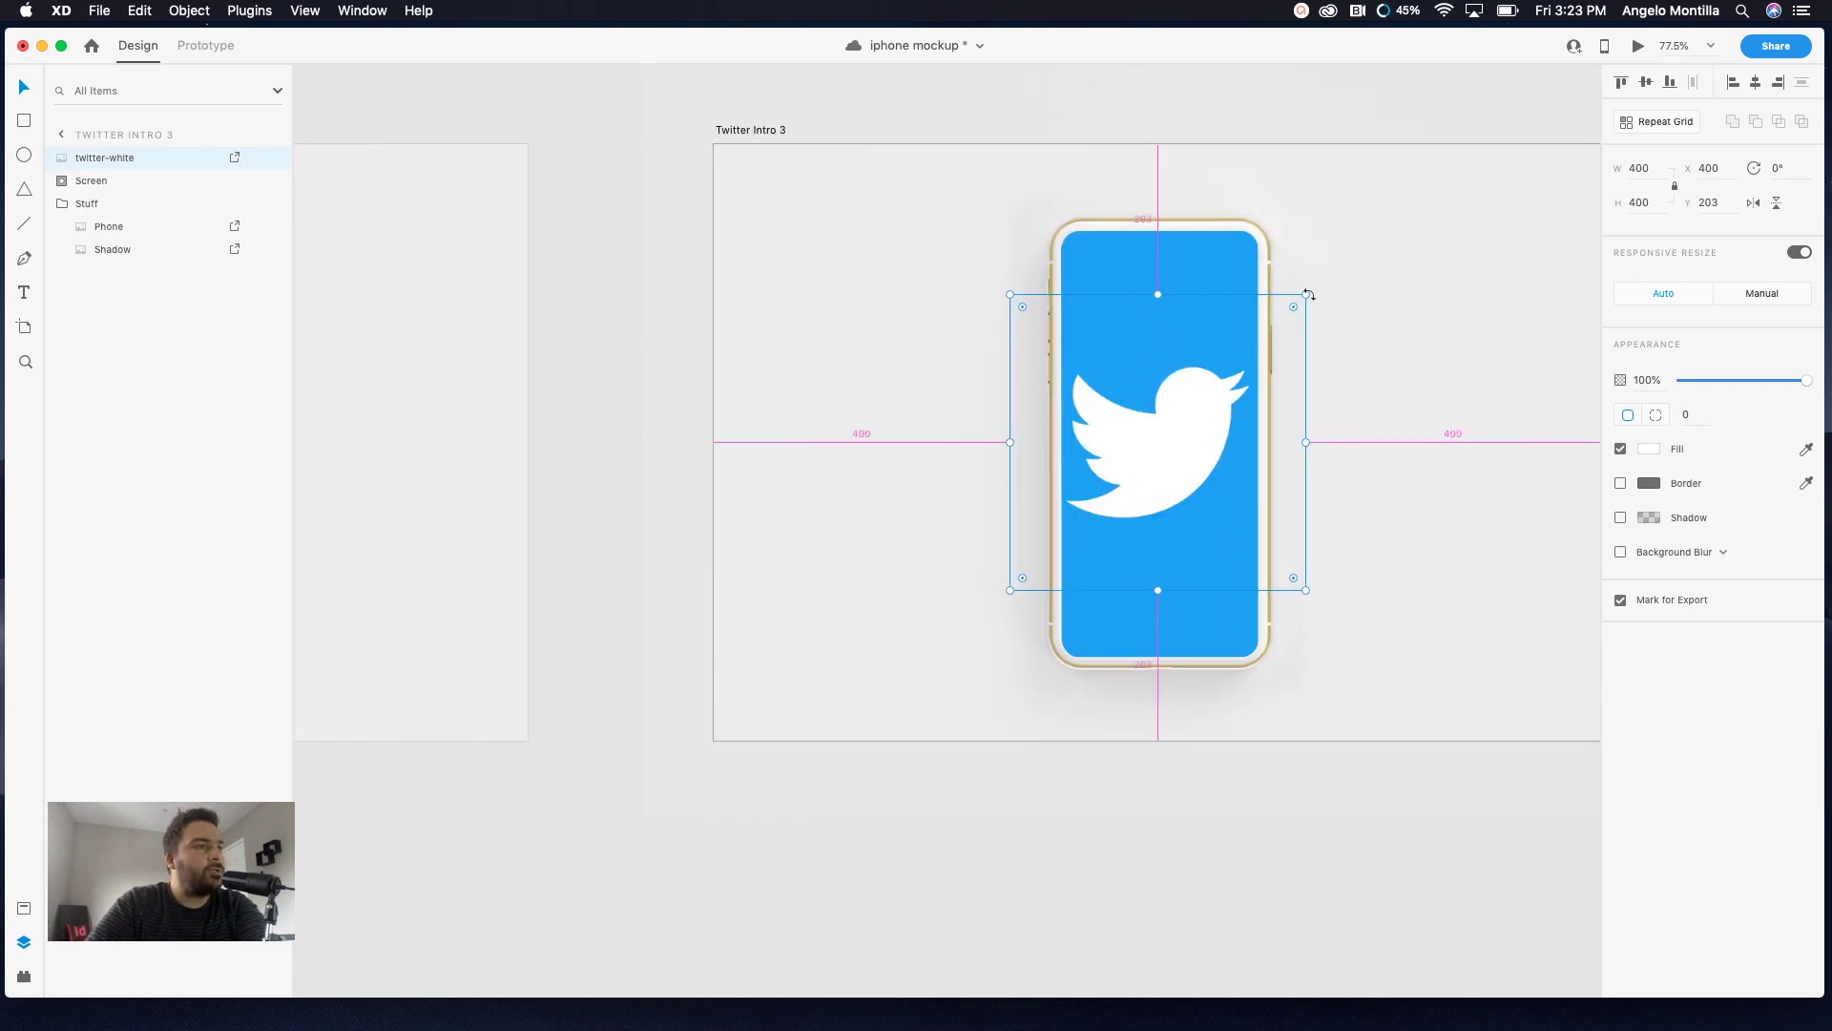
left_click_drag(1307, 295, 1196, 405)
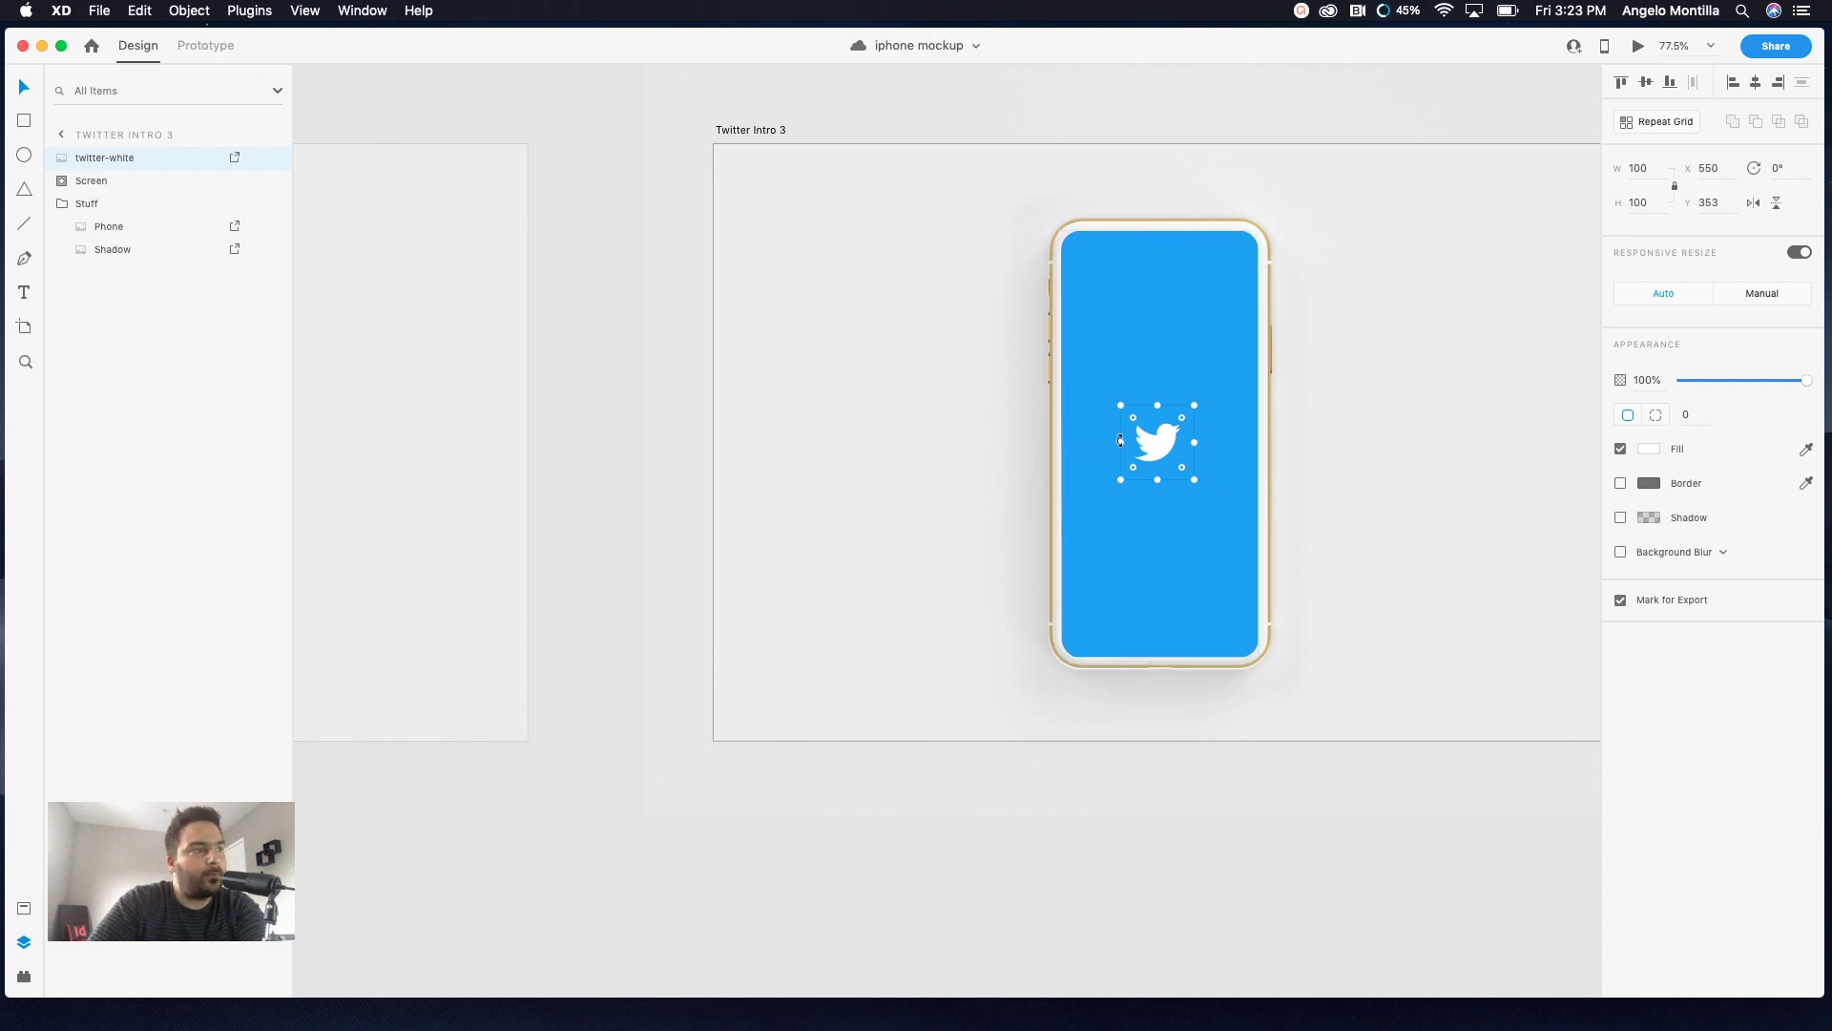
scroll(1136, 464, "down", 3)
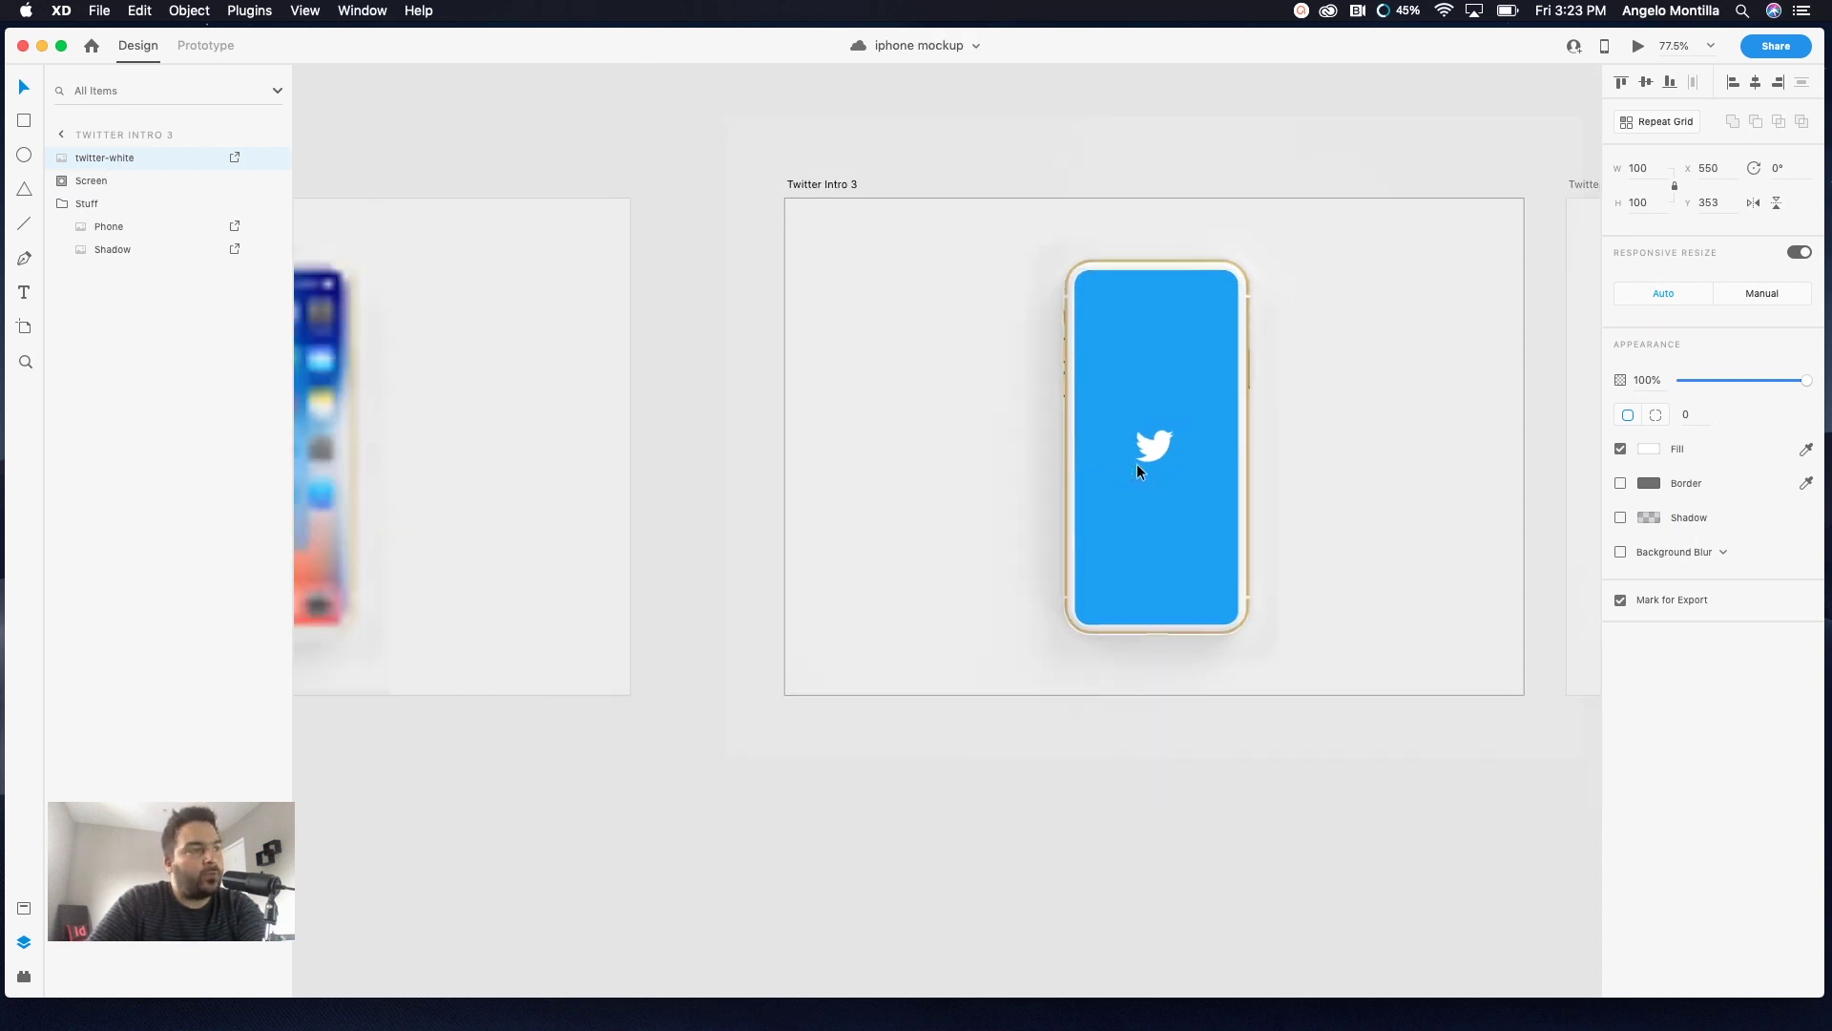
left_click_drag(1309, 456, 951, 473)
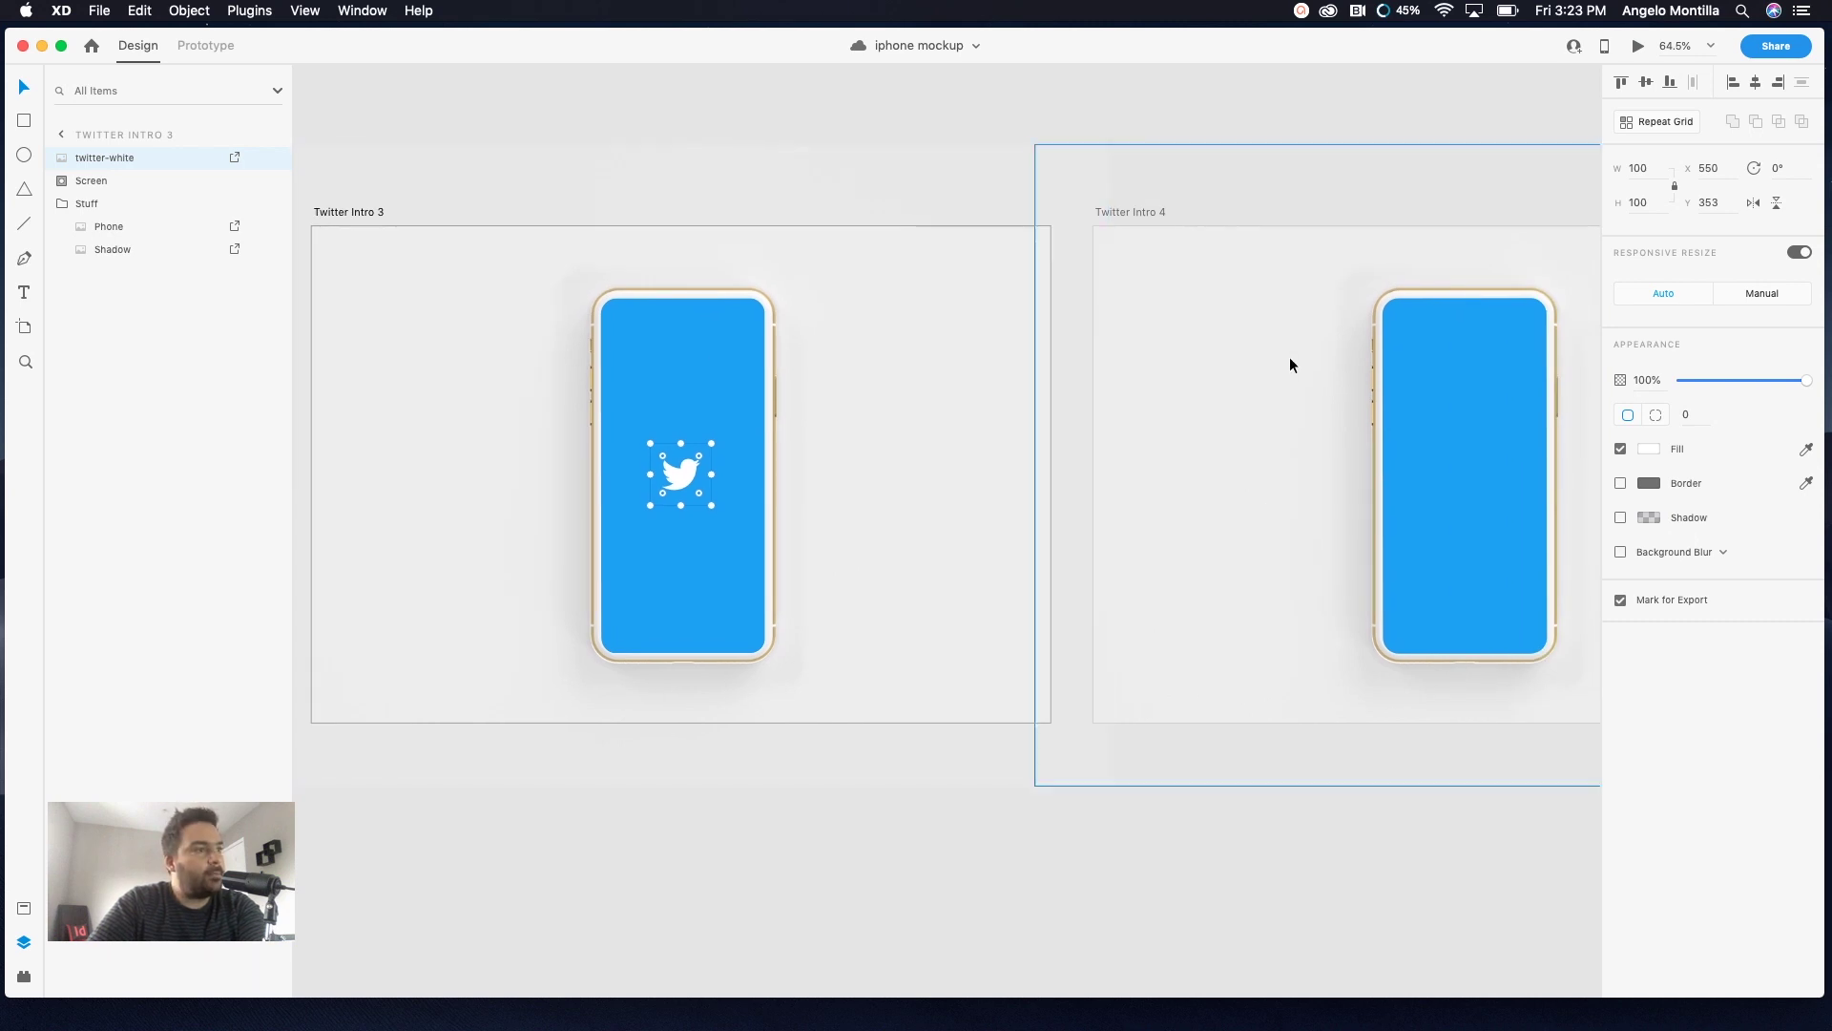
left_click(1157, 212)
left_click_drag(1352, 309, 916, 324)
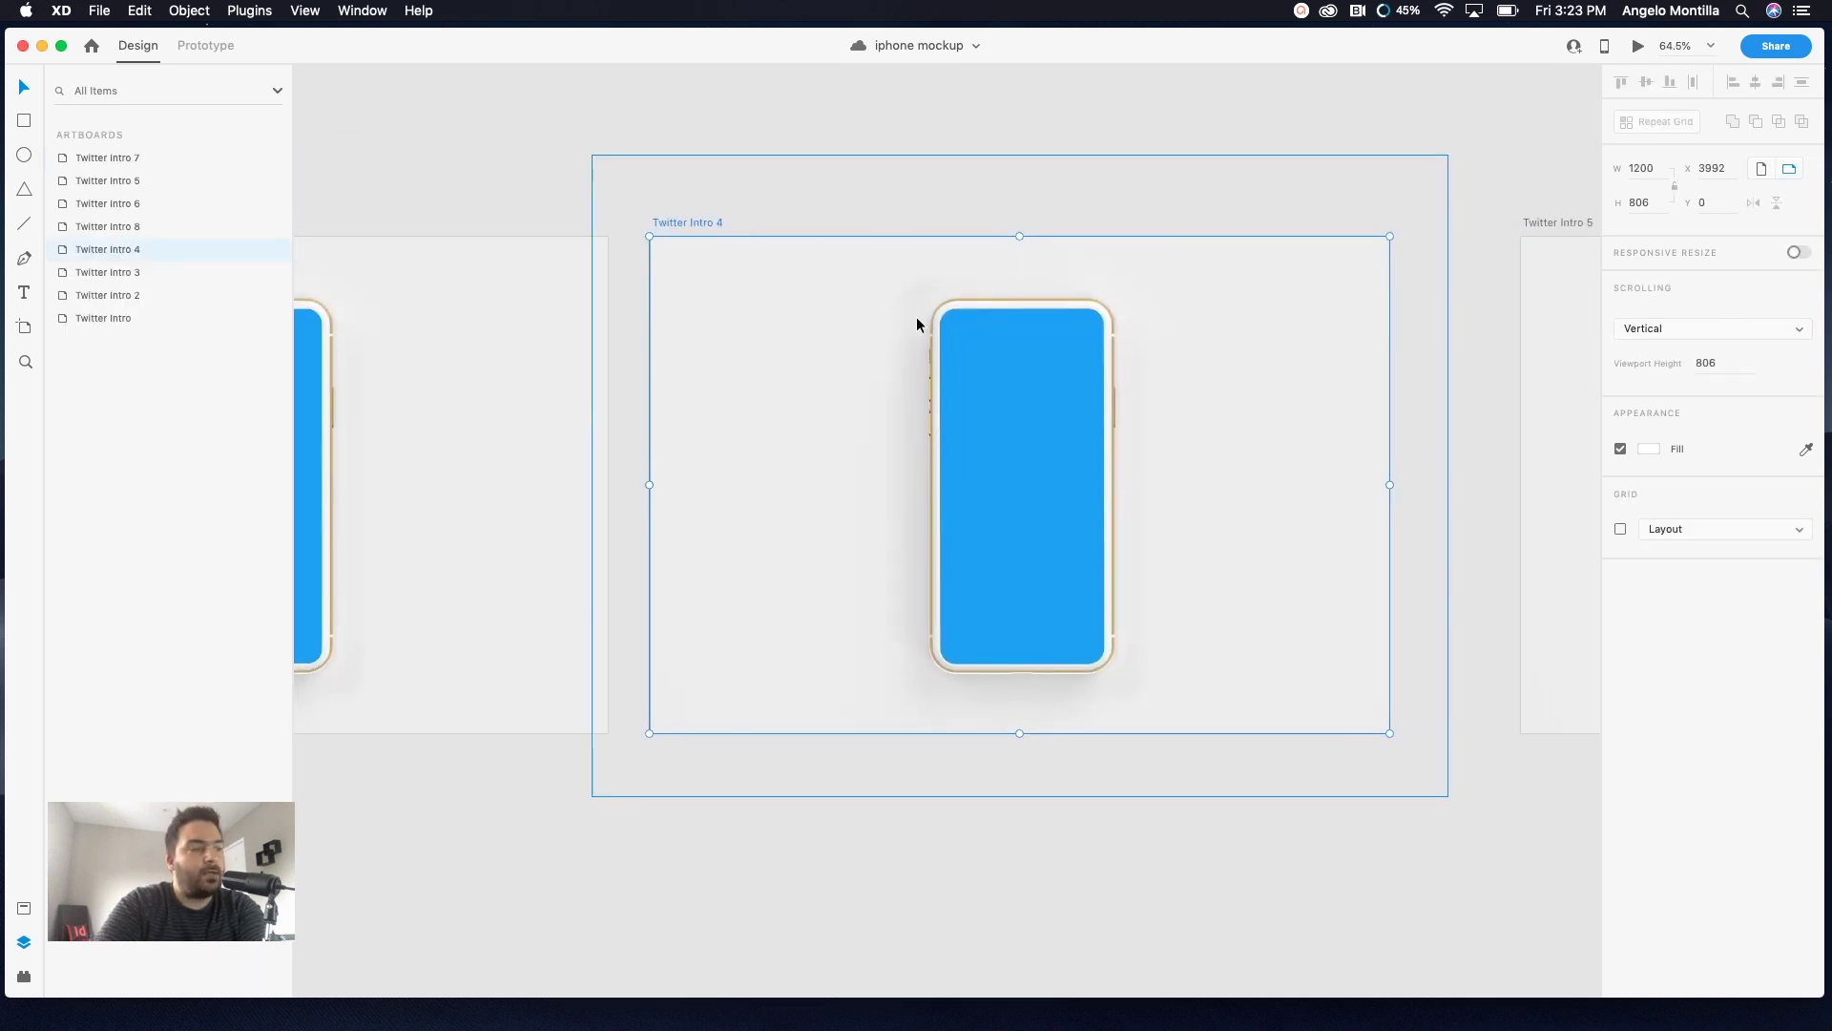
key("super+v")
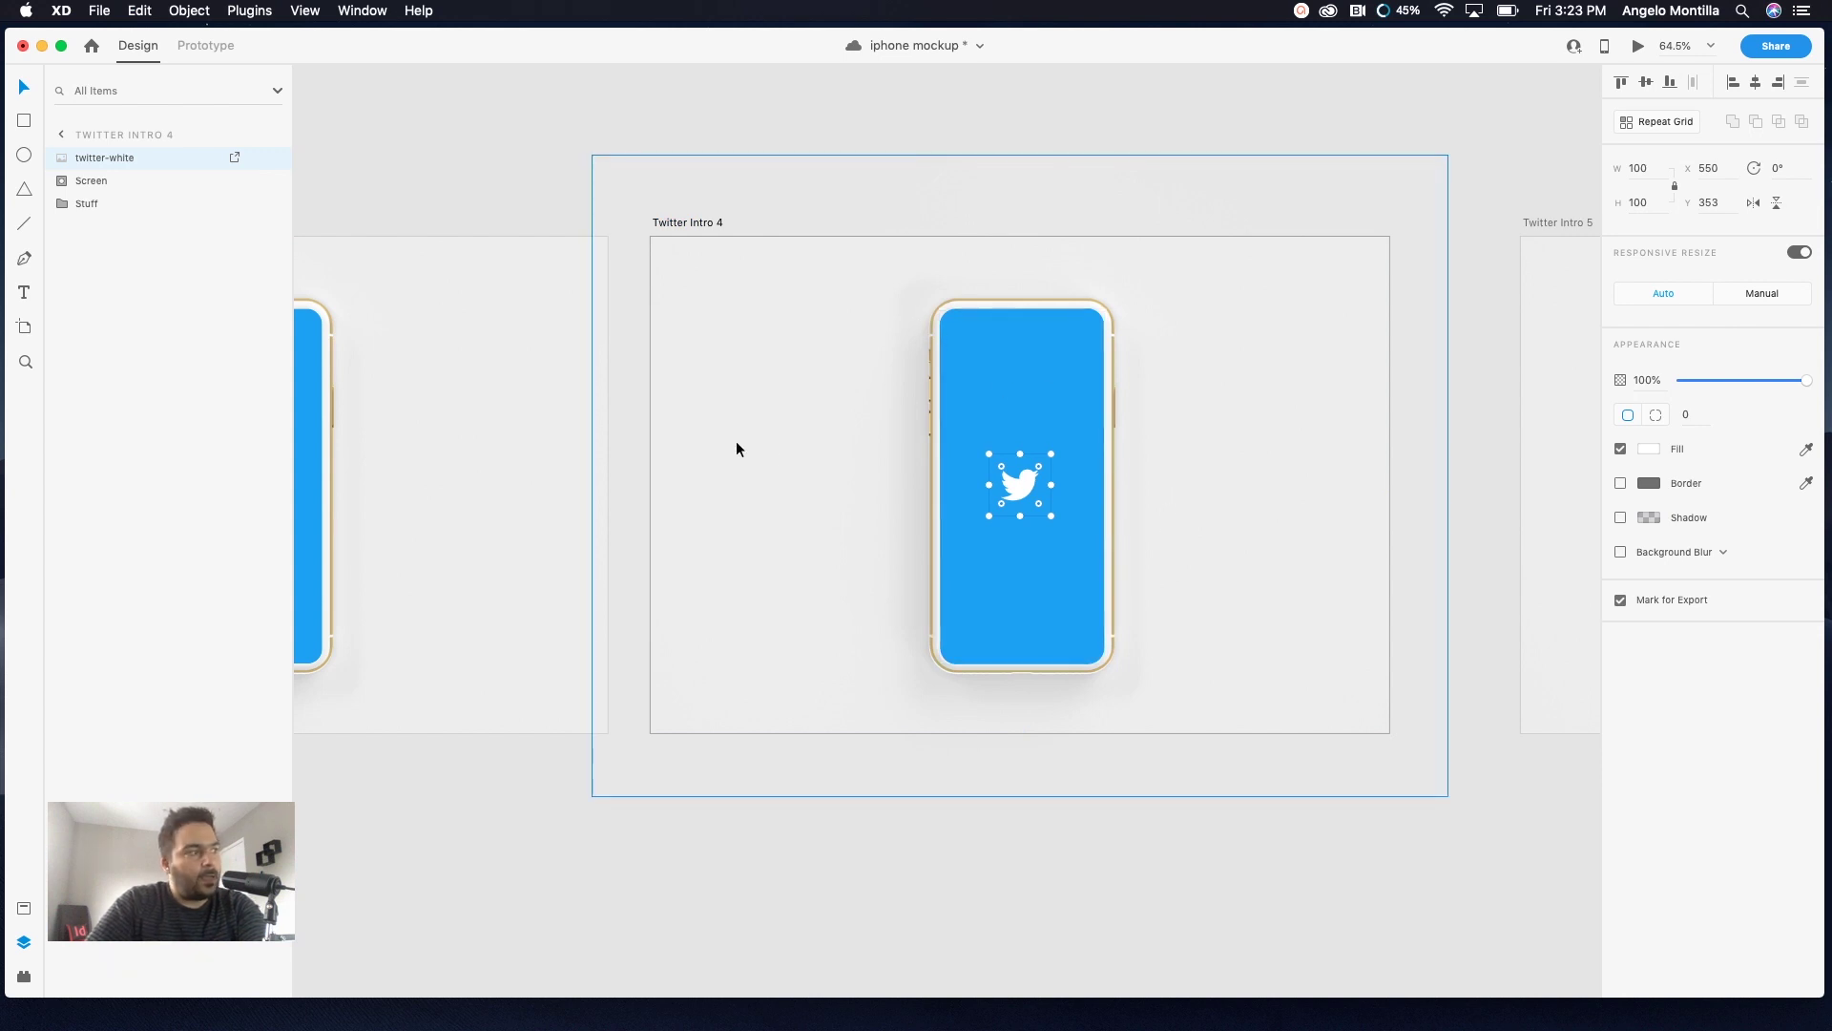
left_click_drag(735, 448, 1256, 426)
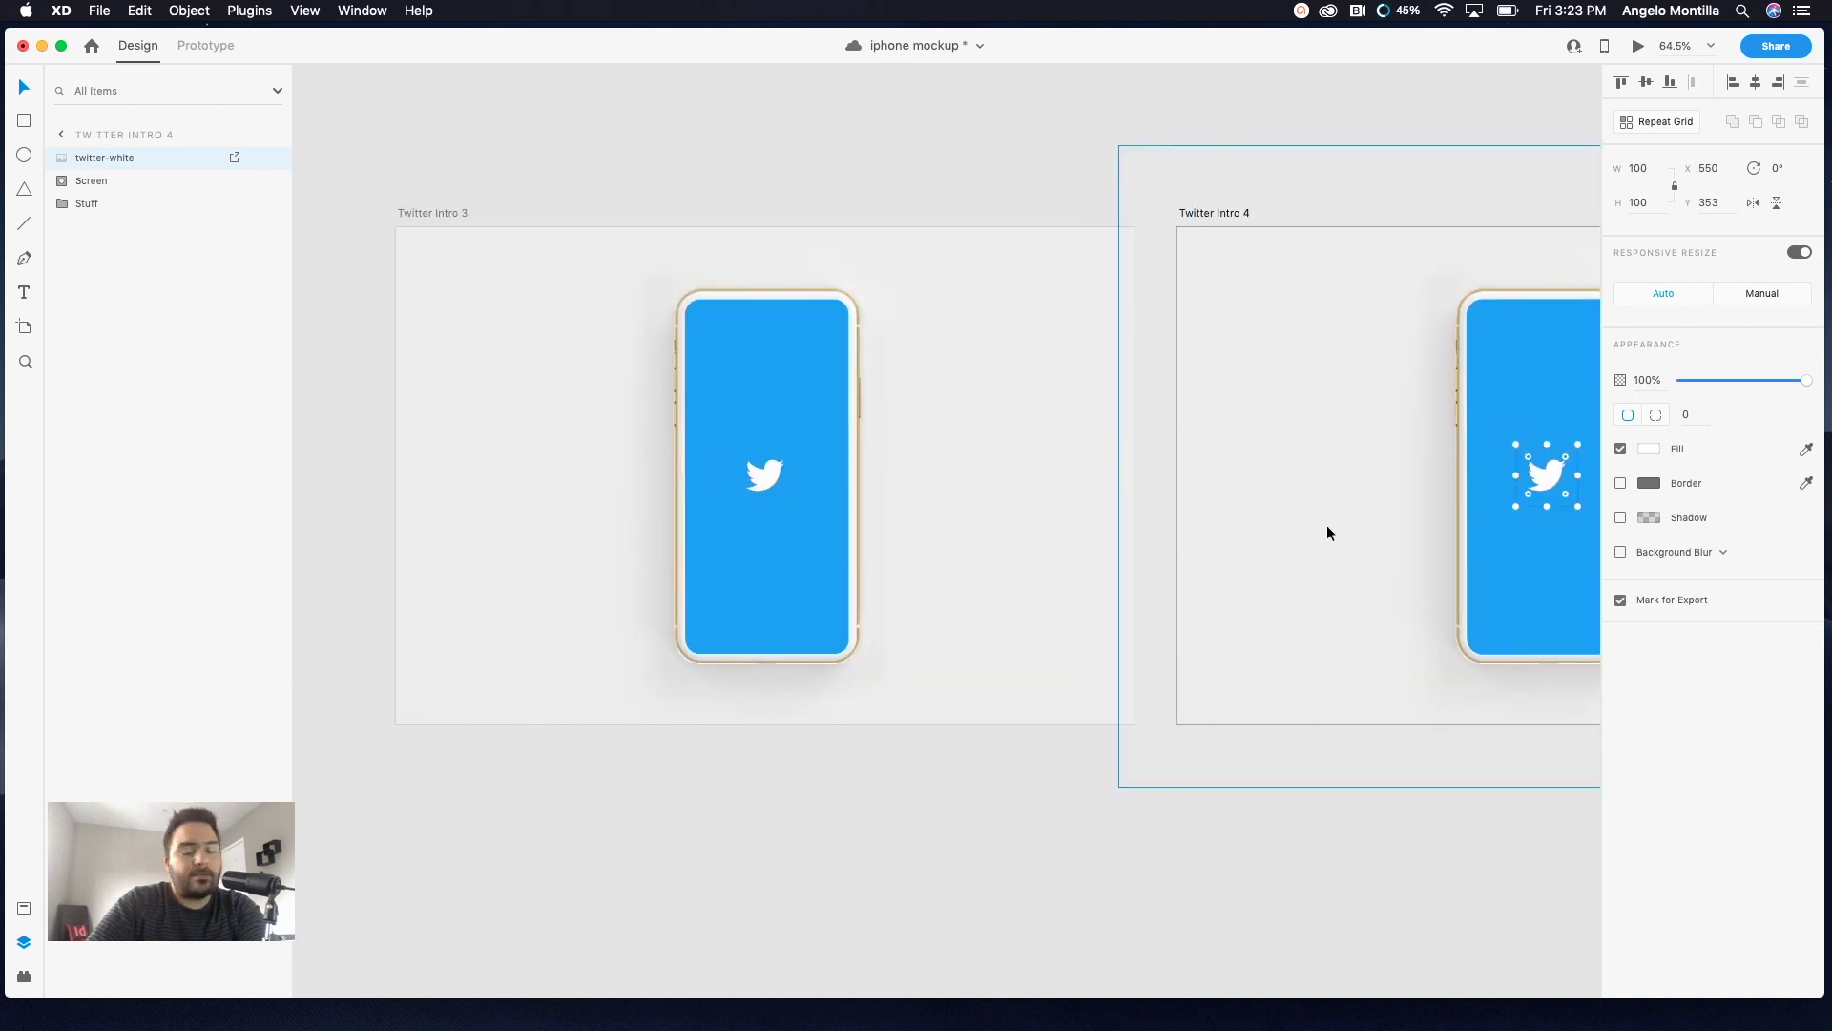
left_click_drag(1327, 525, 765, 520)
scroll(1037, 470, "up", 5)
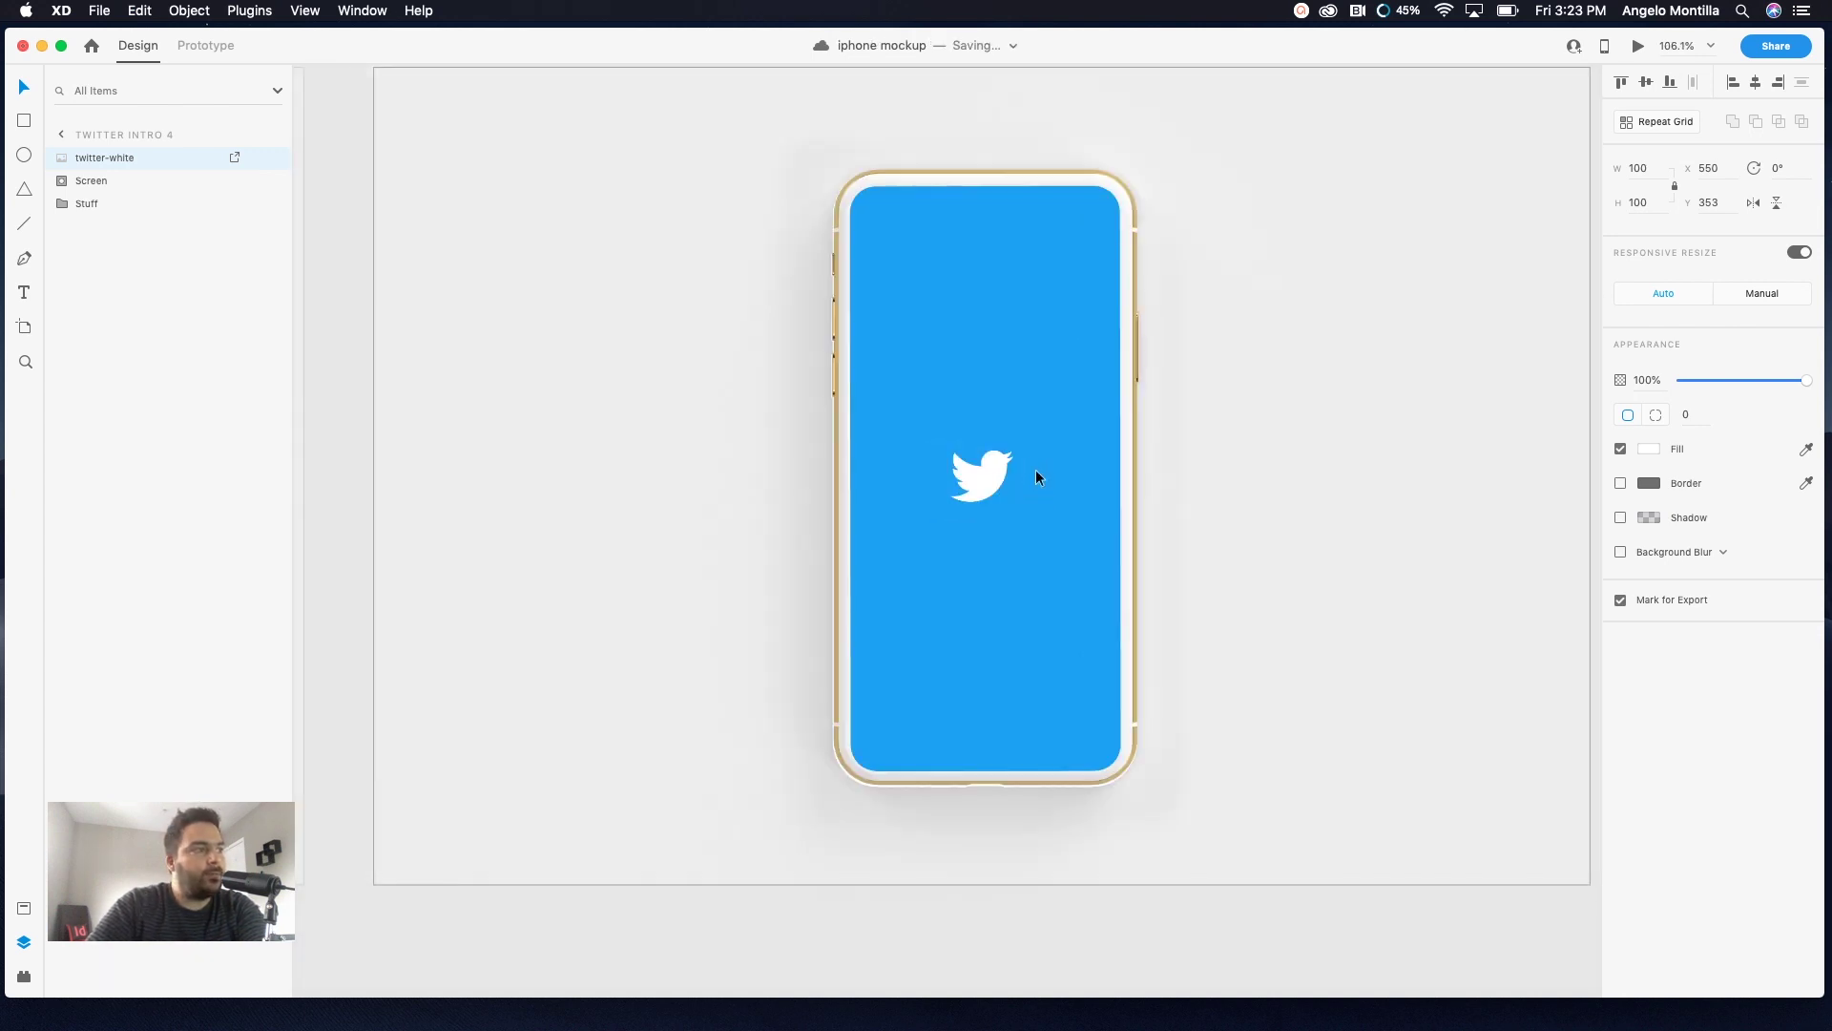
left_click_drag(1031, 416, 1023, 421)
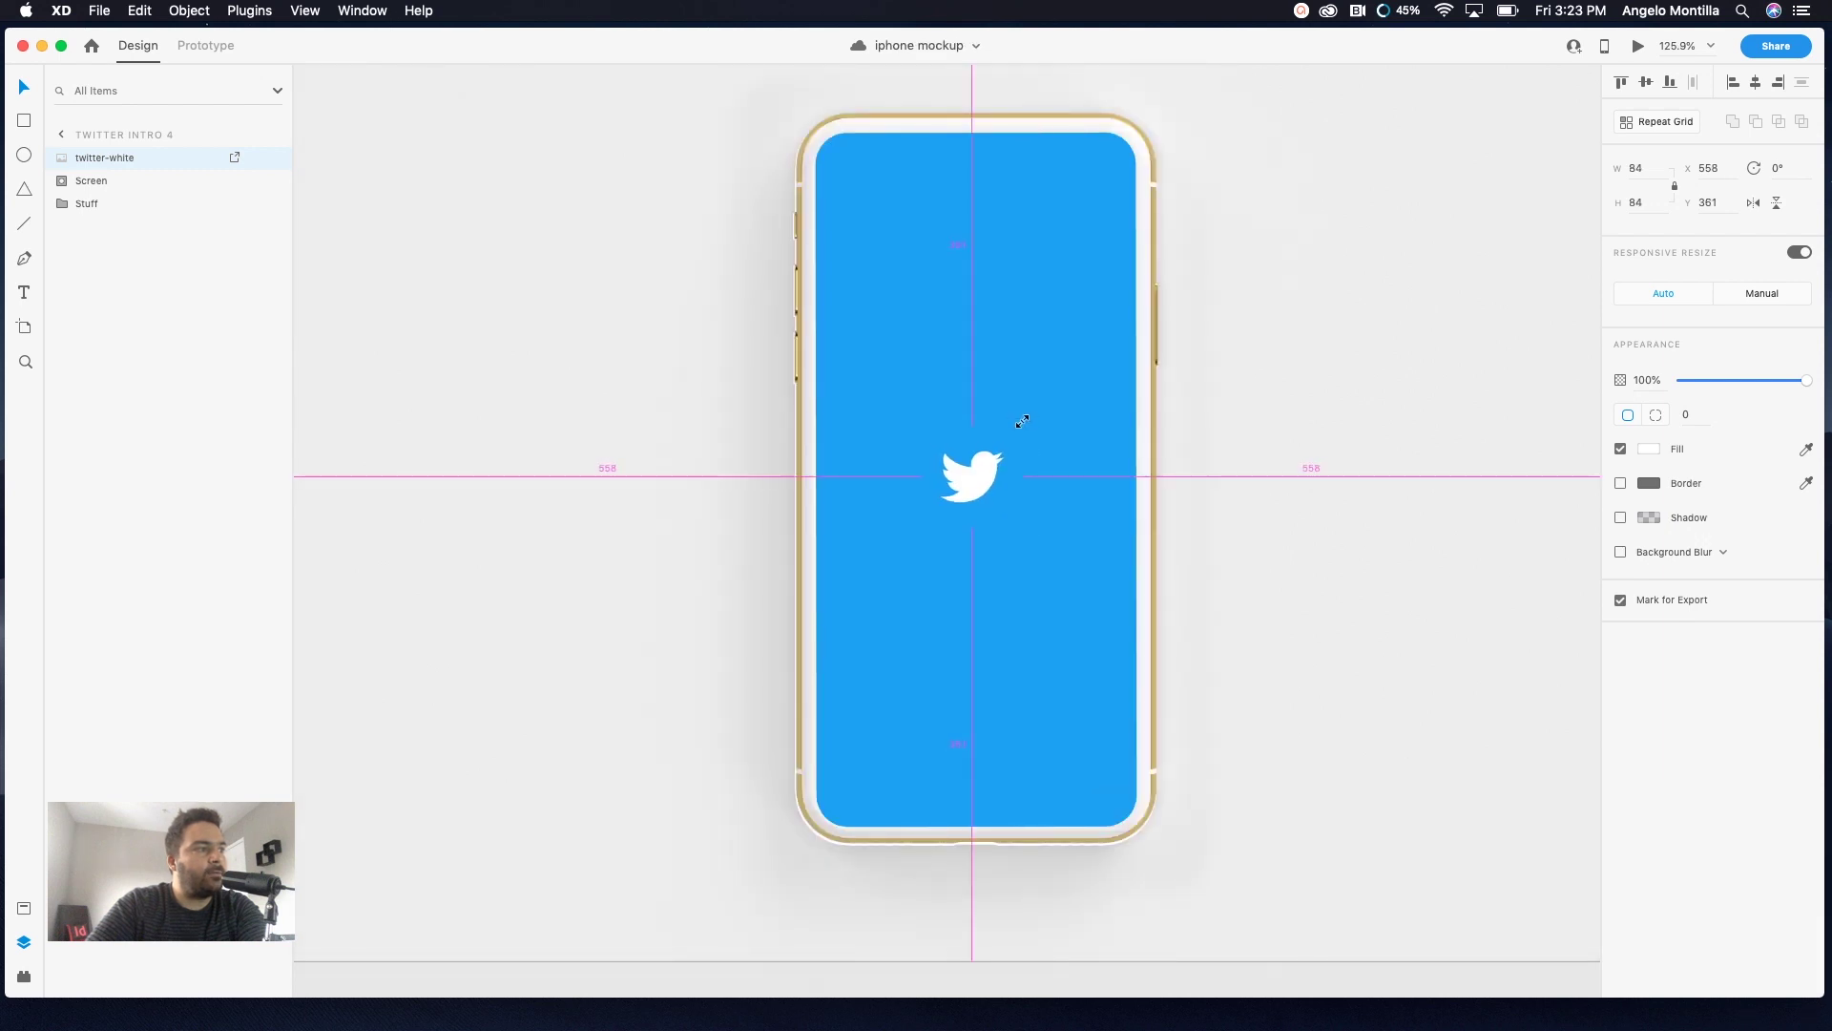
left_click(748, 389)
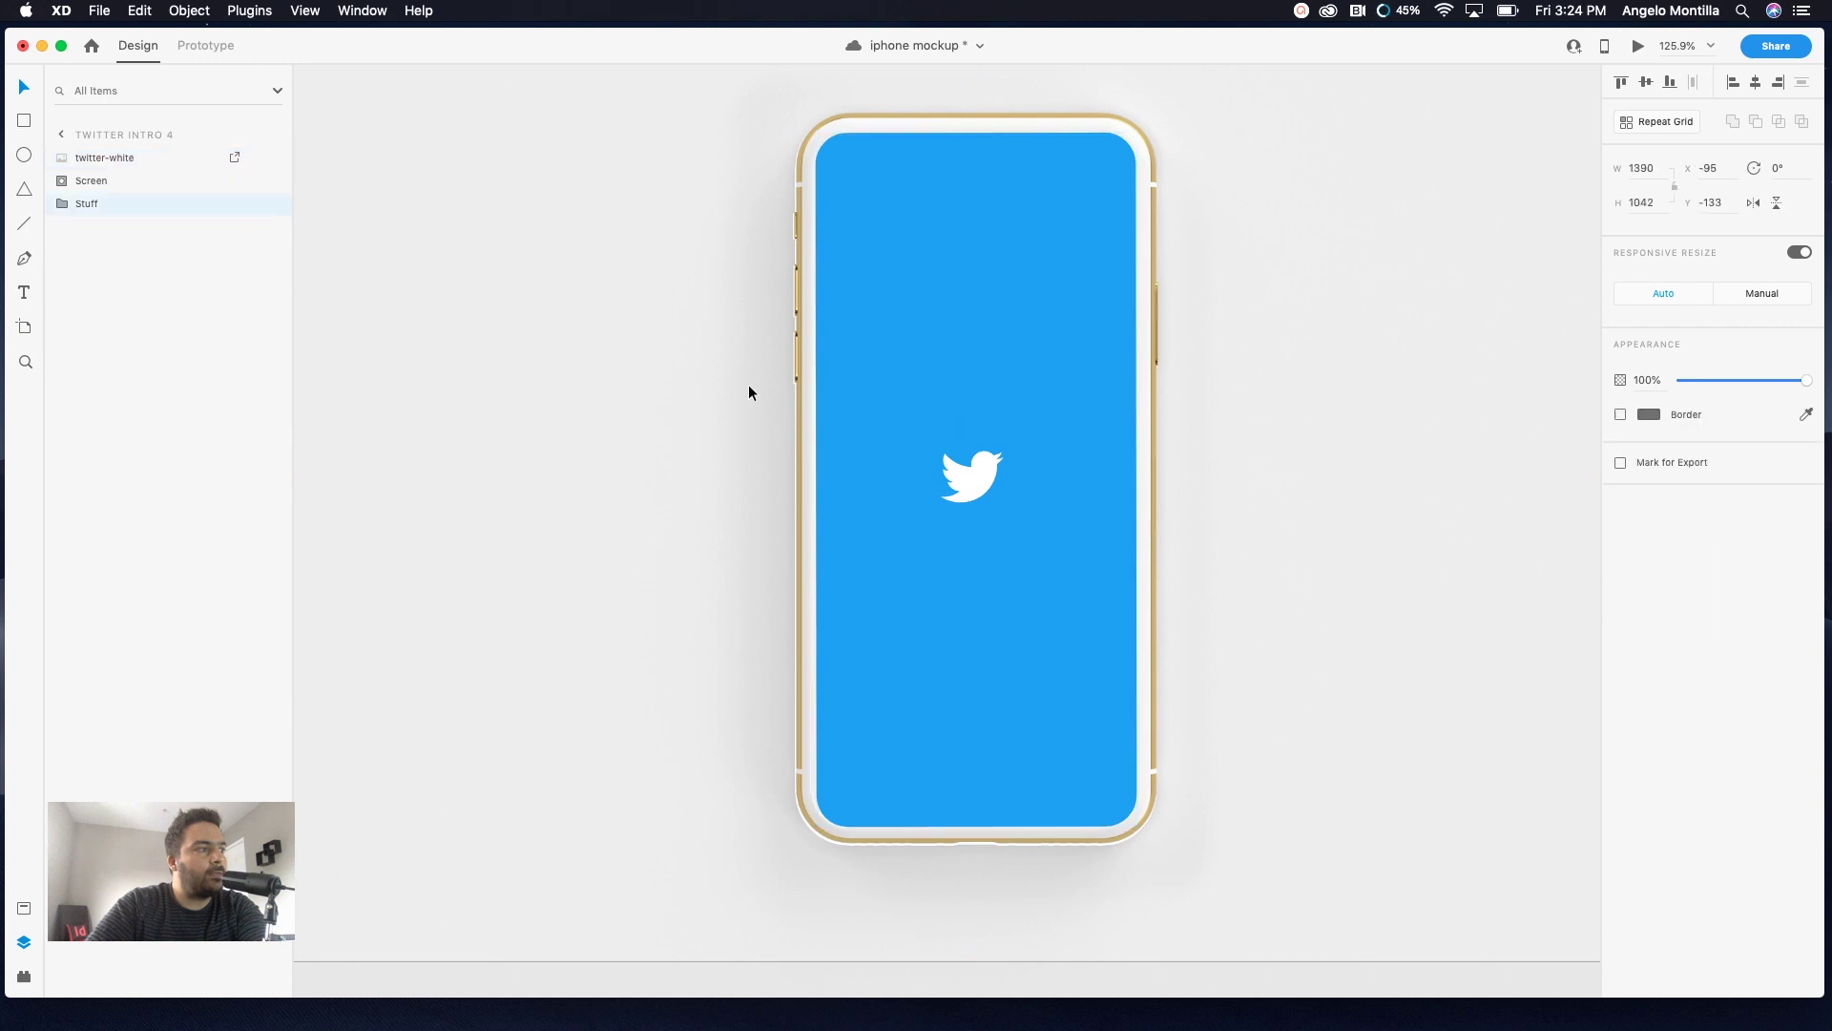
scroll(743, 391, "down", 5)
left_click_drag(671, 405, 1087, 412)
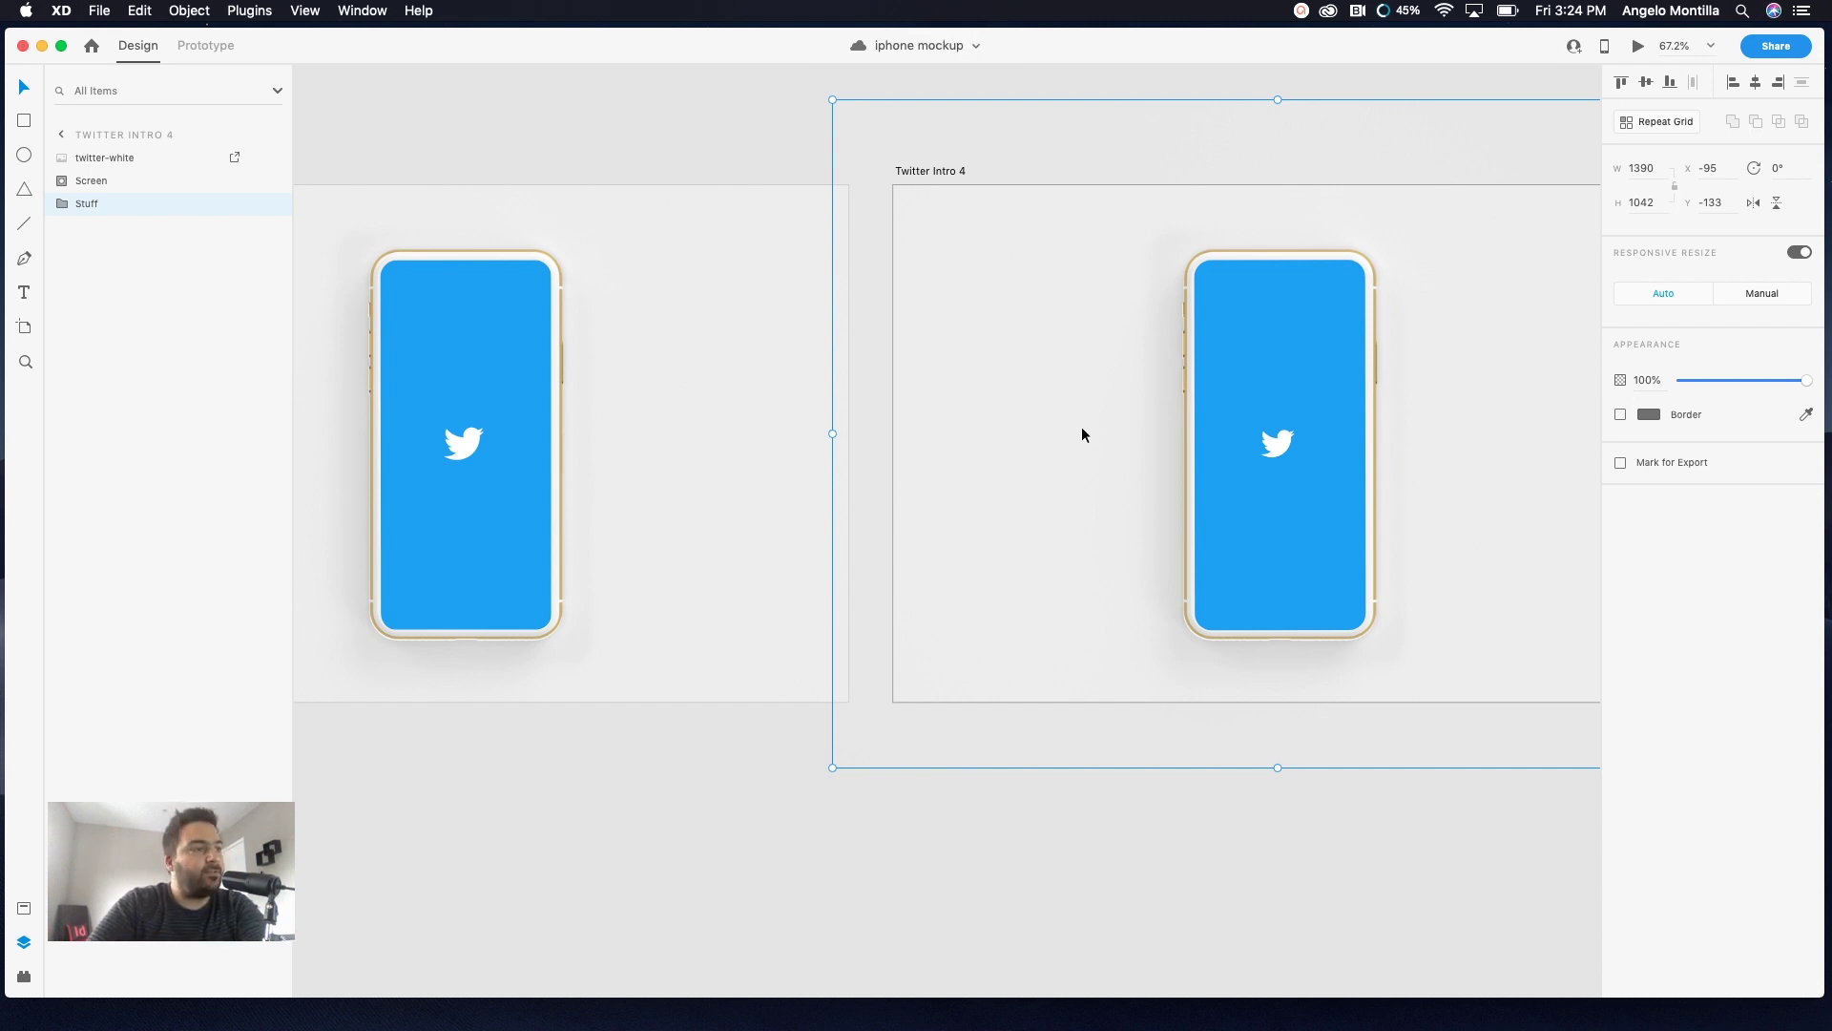
left_click(871, 196)
Paste a copy of Twitter Intro 4's white bird into Twitter Intro 5 and save the document
scroll(544, 274, "right", 10)
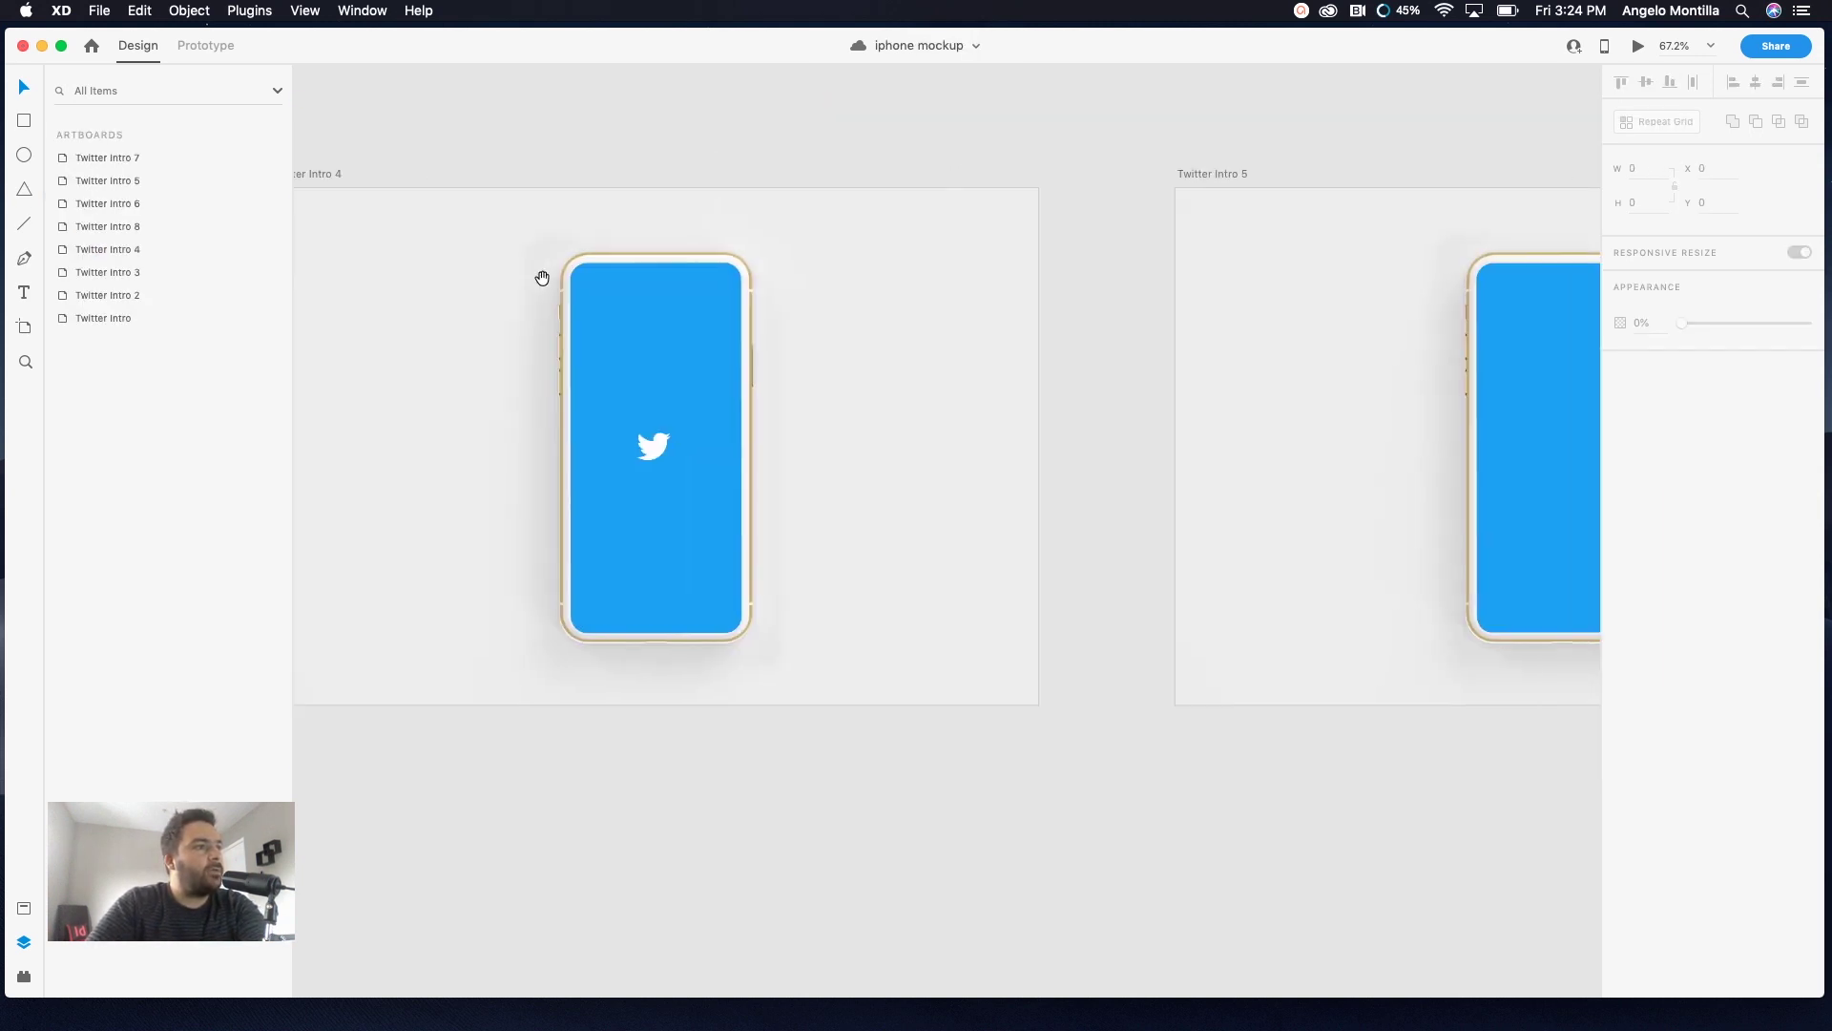
left_click(467, 464)
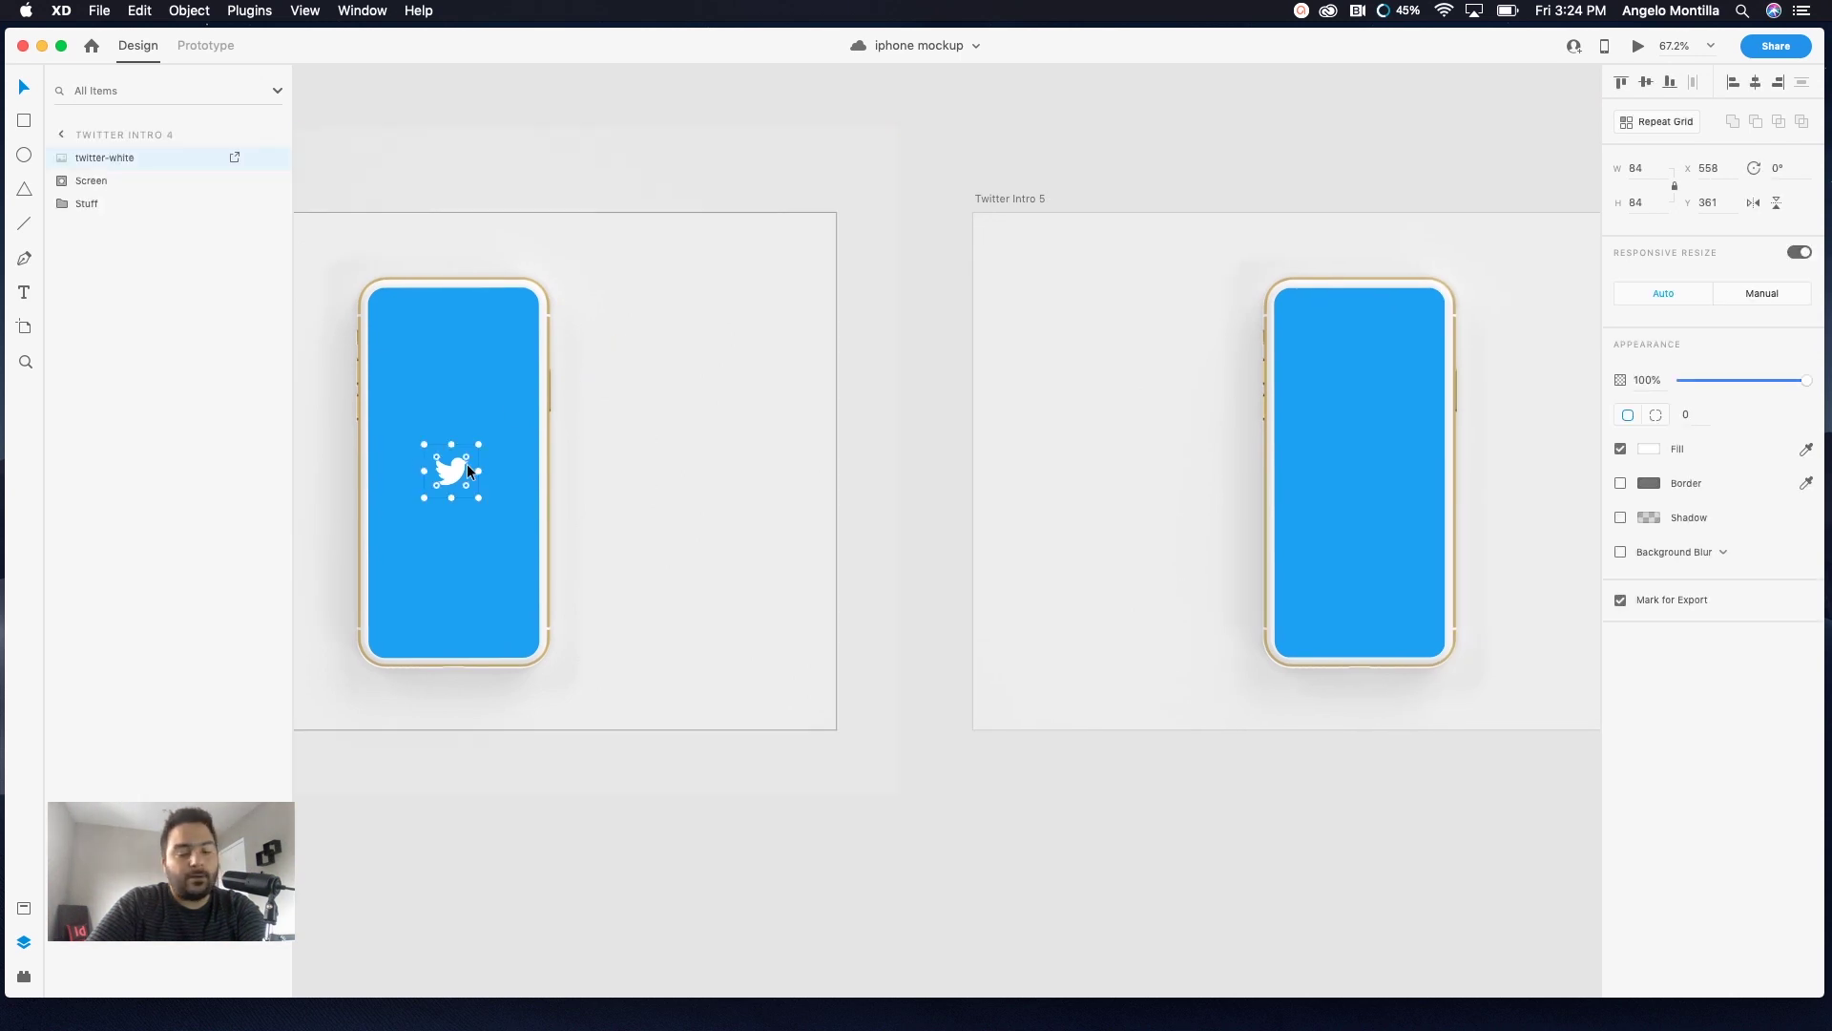
left_click(1013, 201)
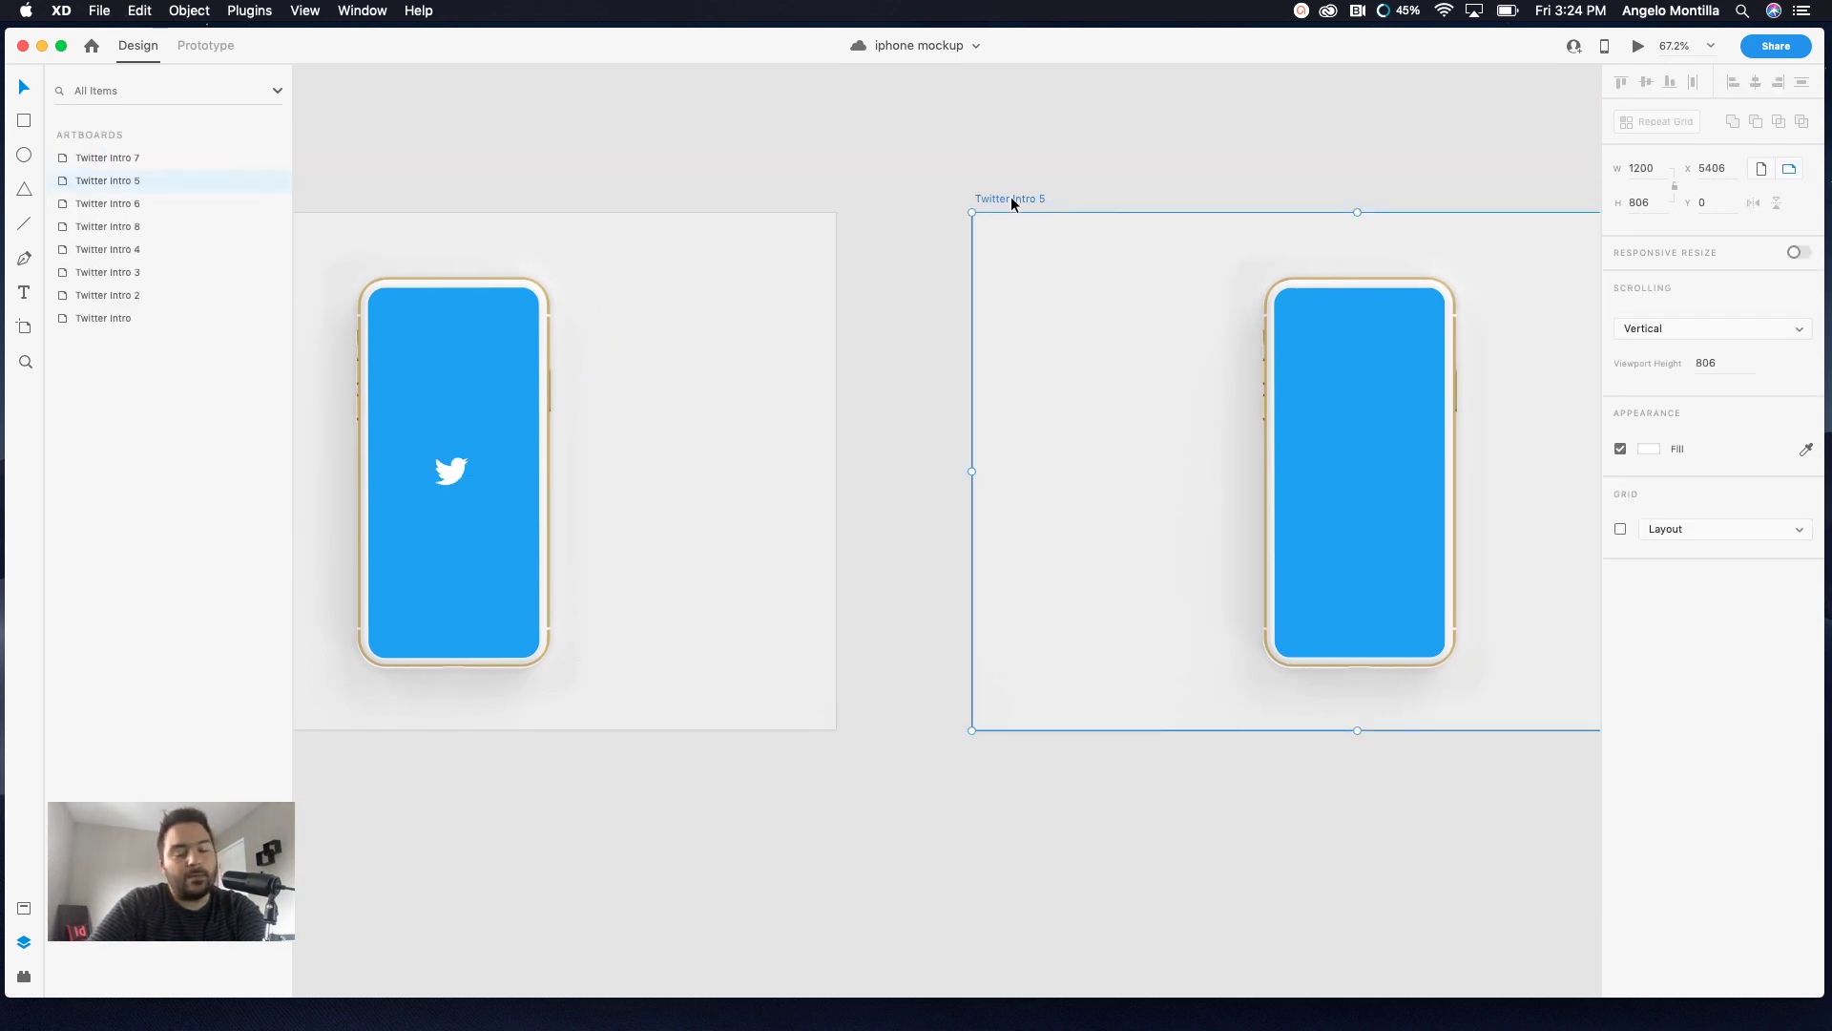
scroll(871, 372, "right", 6)
key("super+v")
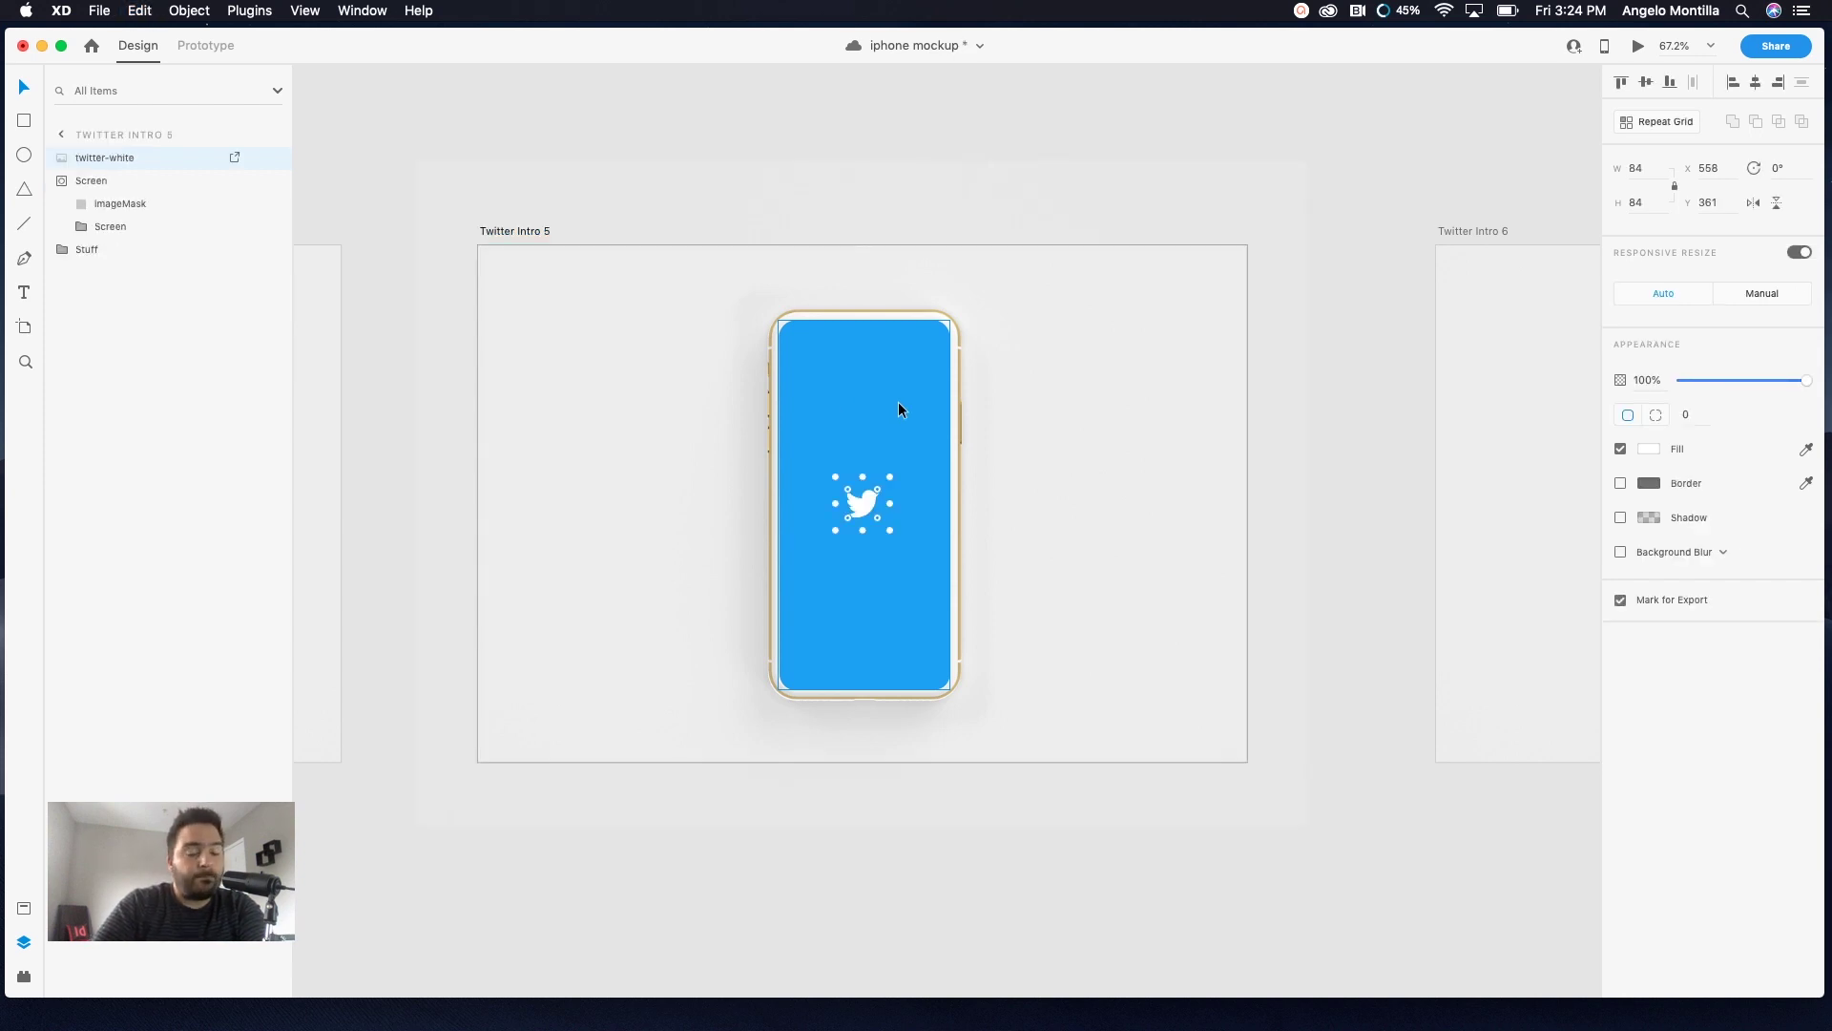
scroll(900, 404, "left", 3)
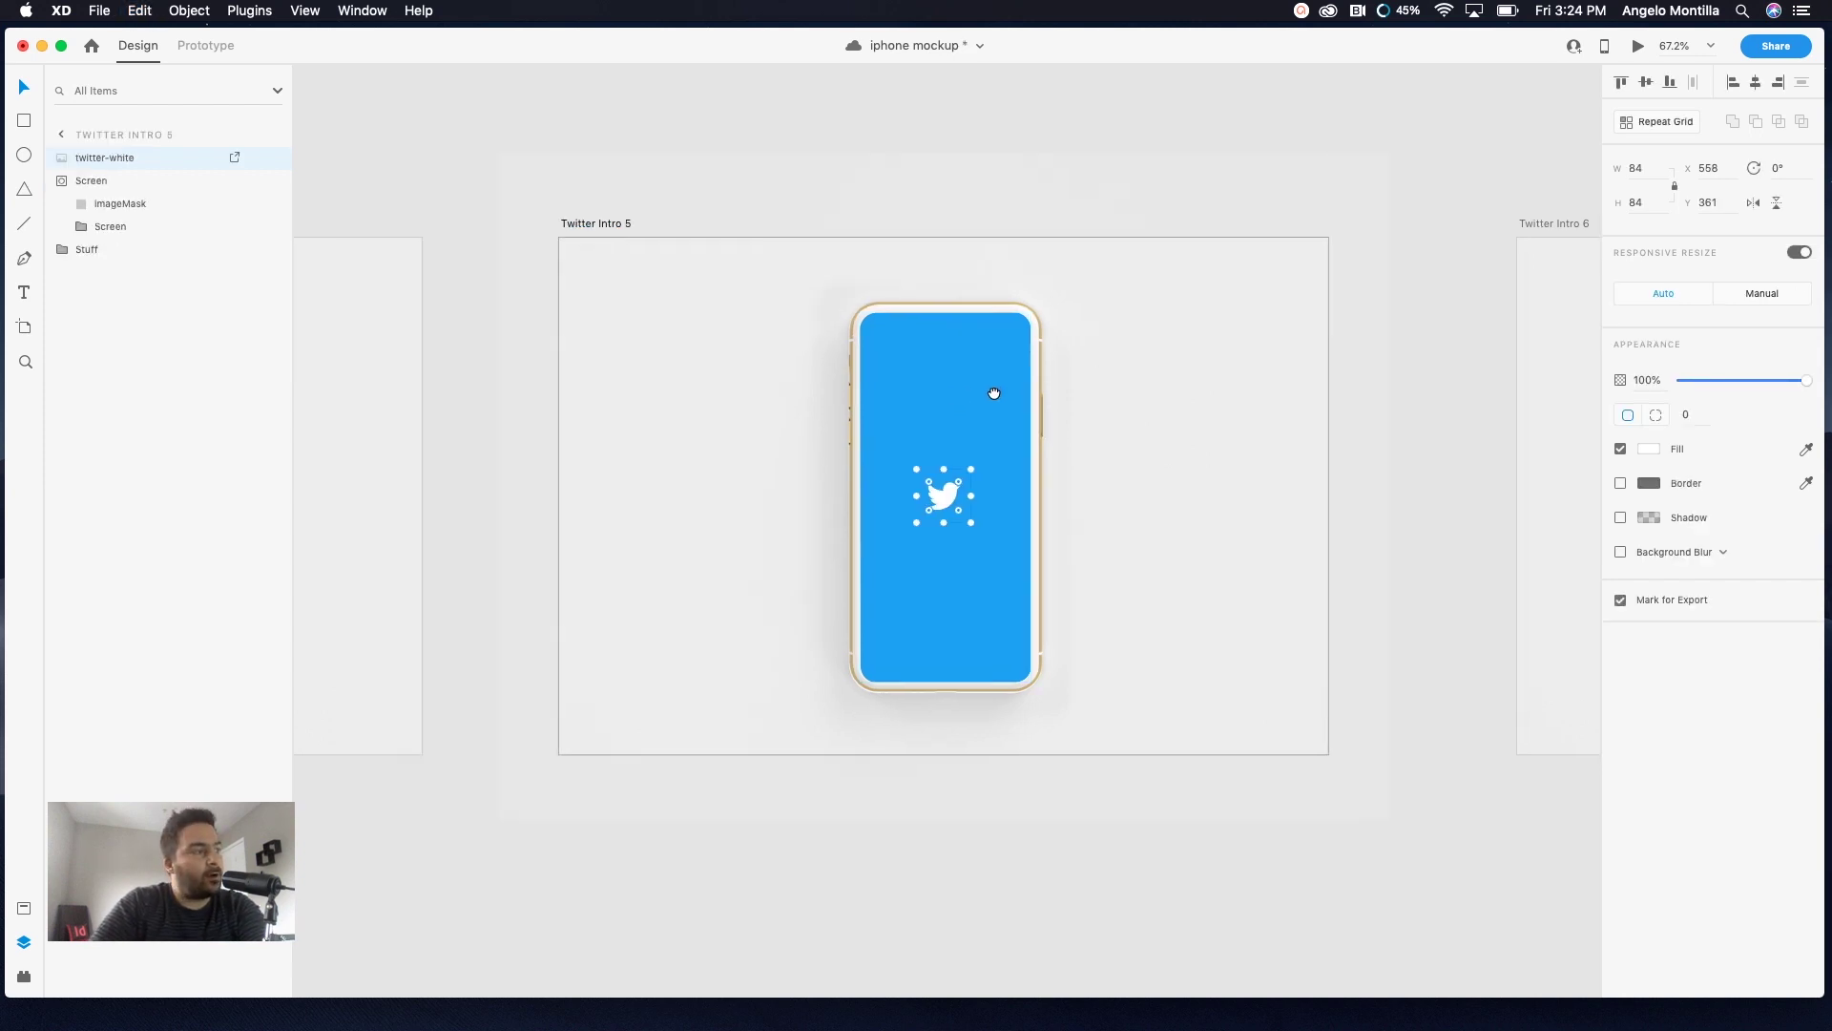
key("super+s")
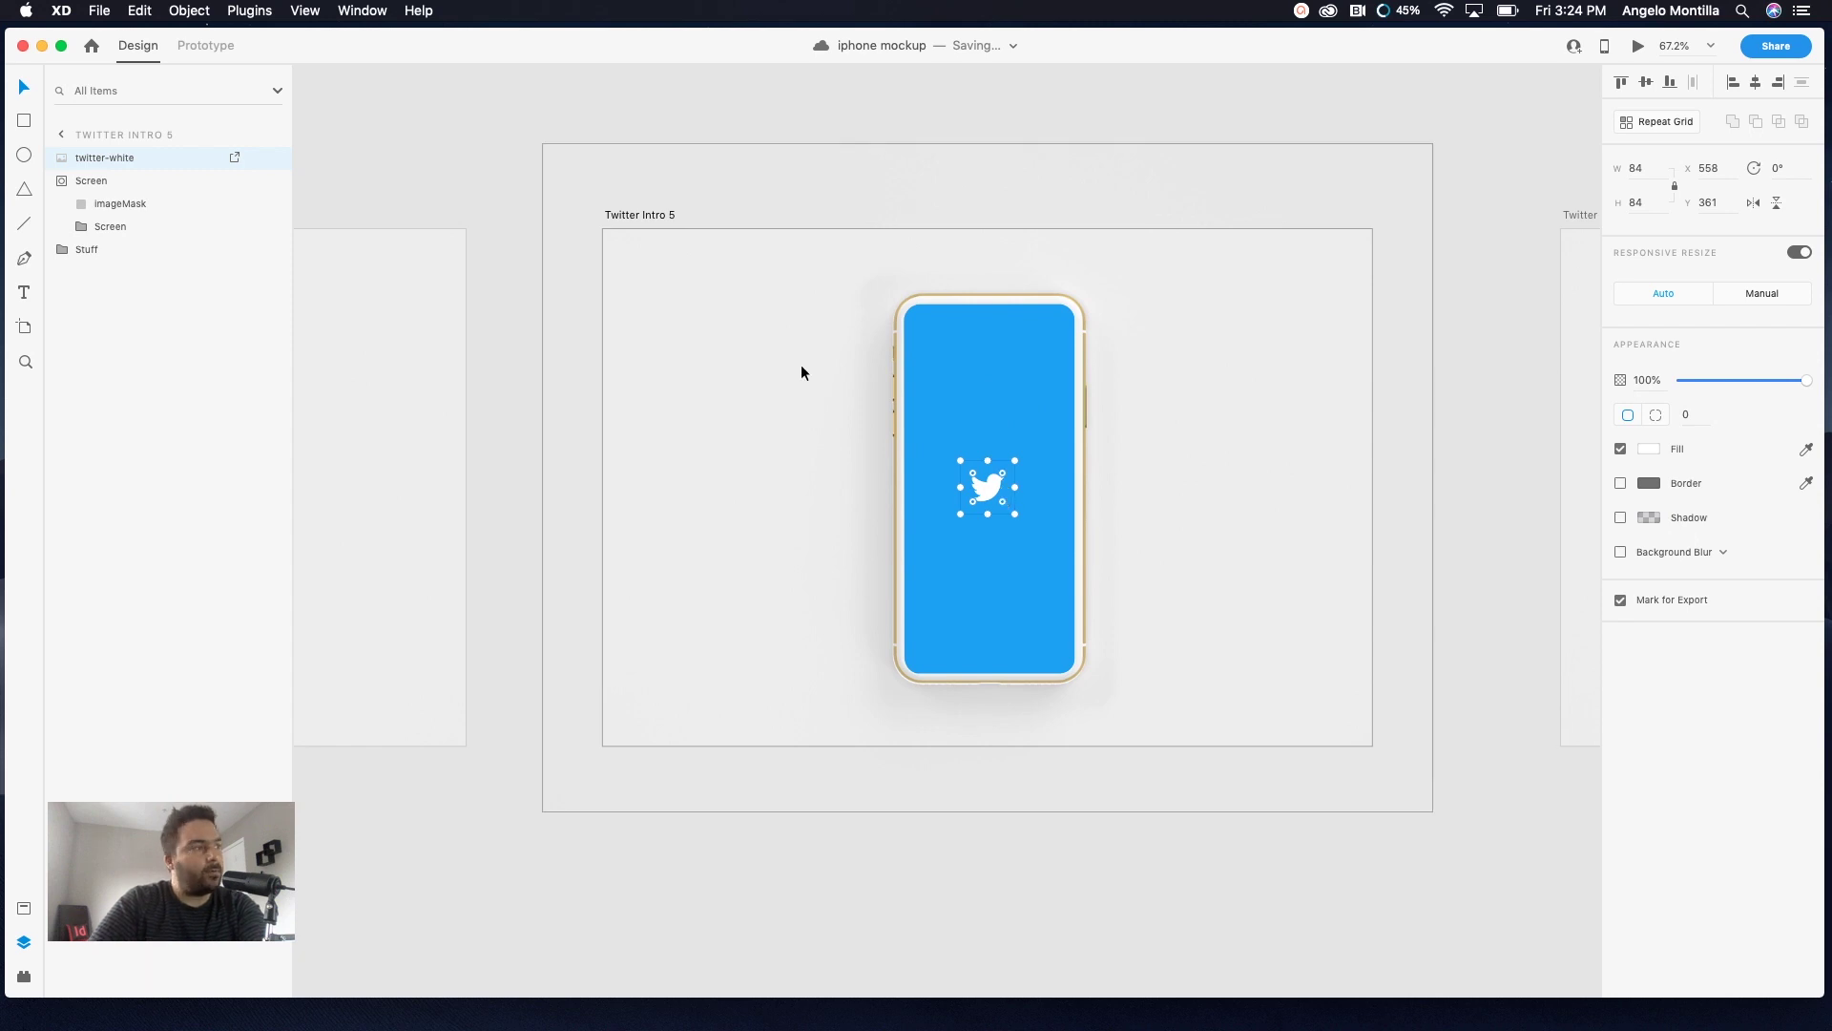
Scale the pasted bird around its centre to 312 × 312
left_click_drag(1016, 459, 1165, 387)
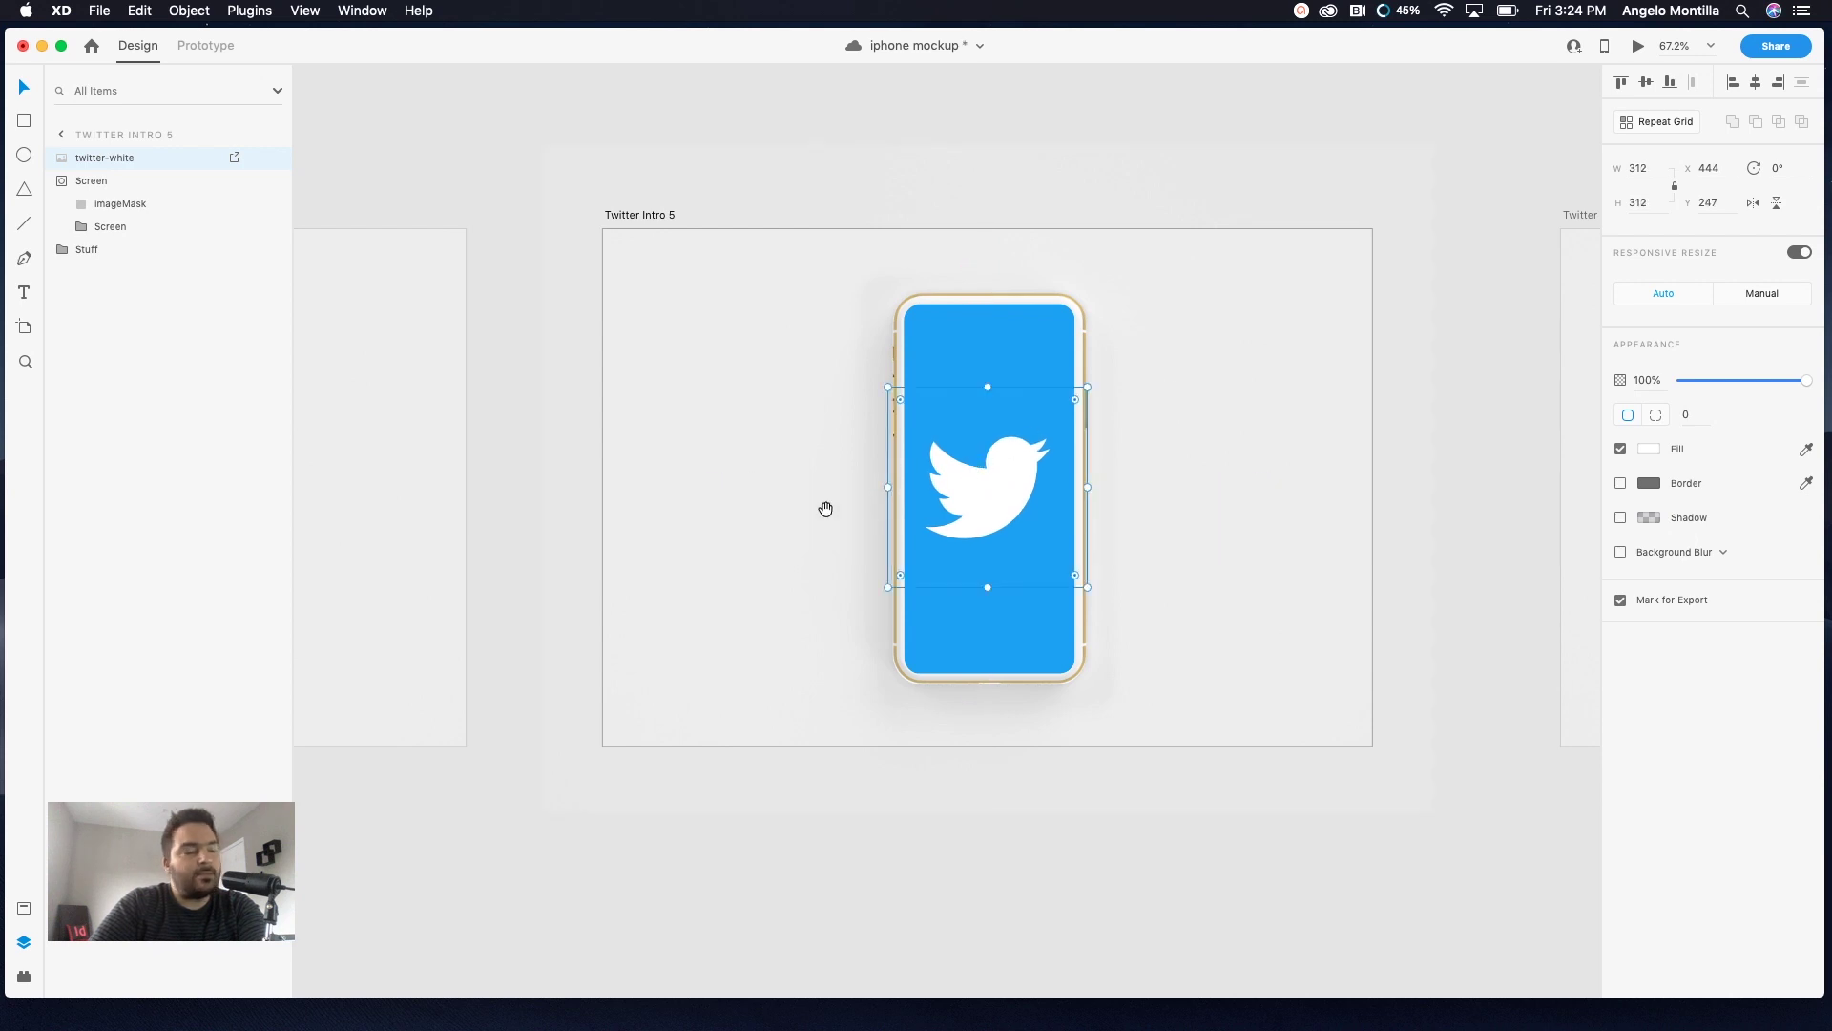
scroll(1220, 487, "left", 10)
scroll(1236, 487, "left", 5)
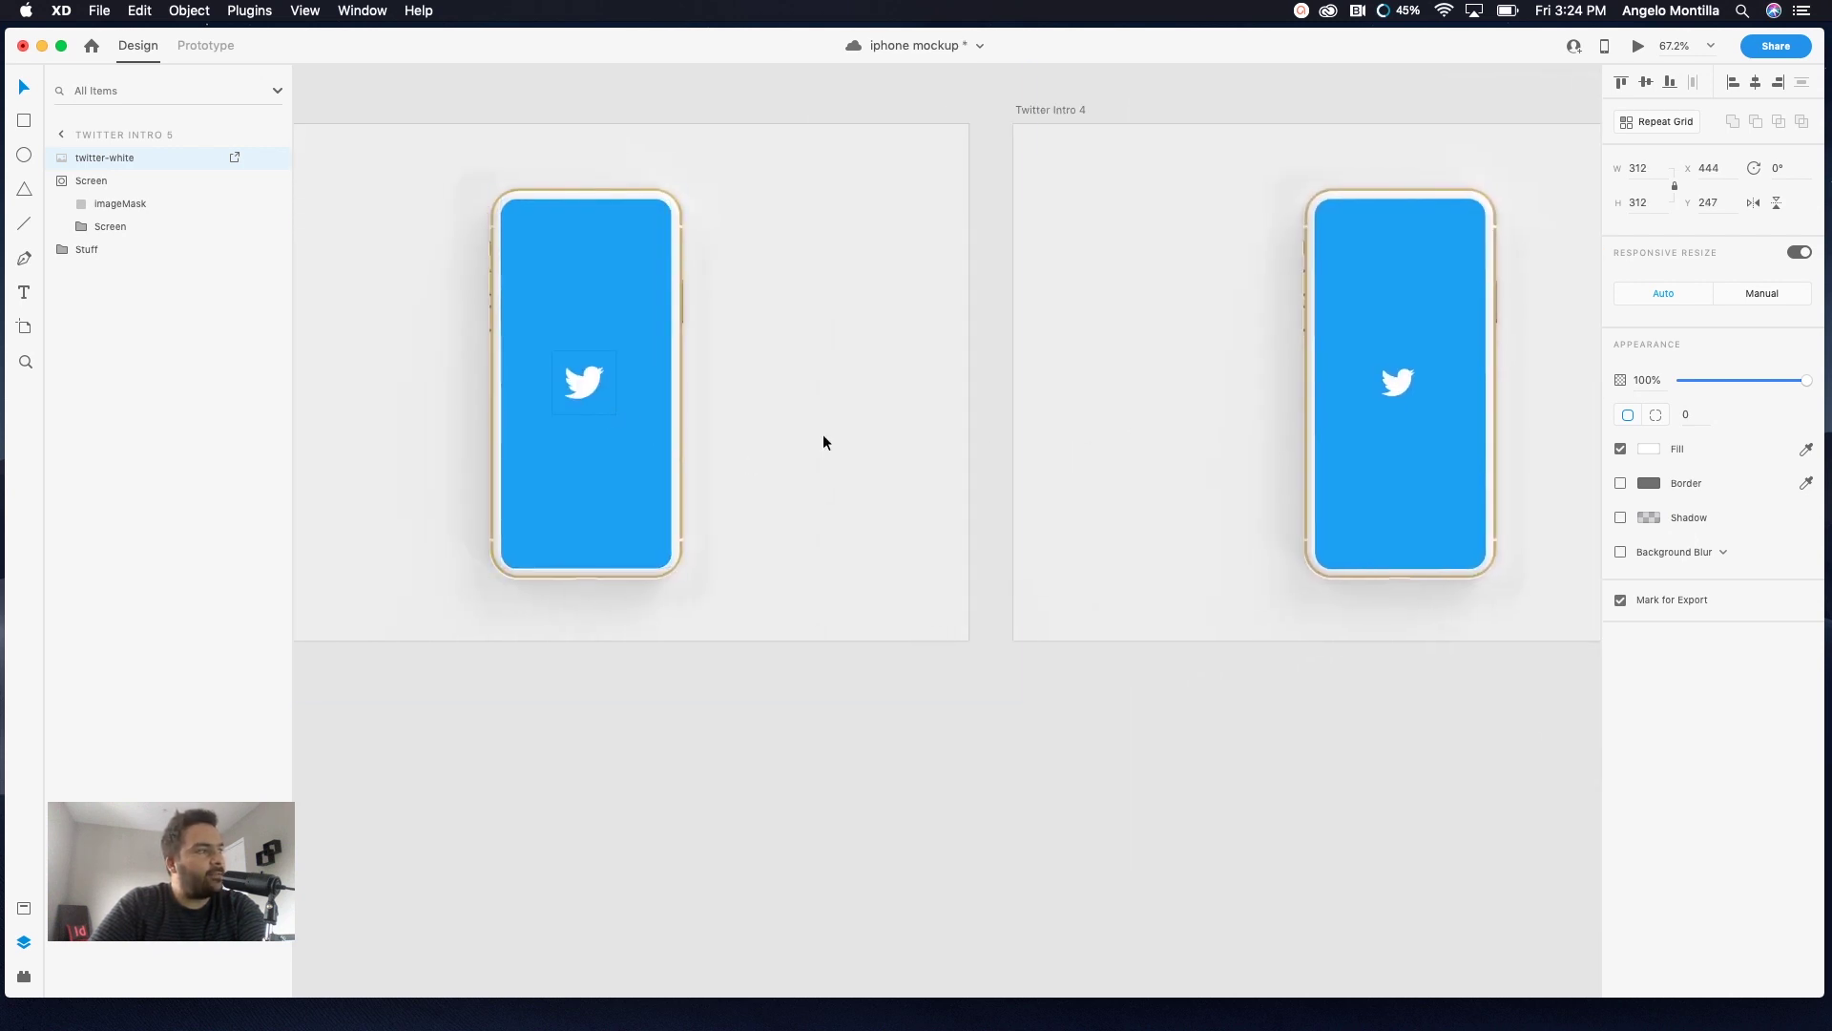
scroll(823, 438, "right", 6)
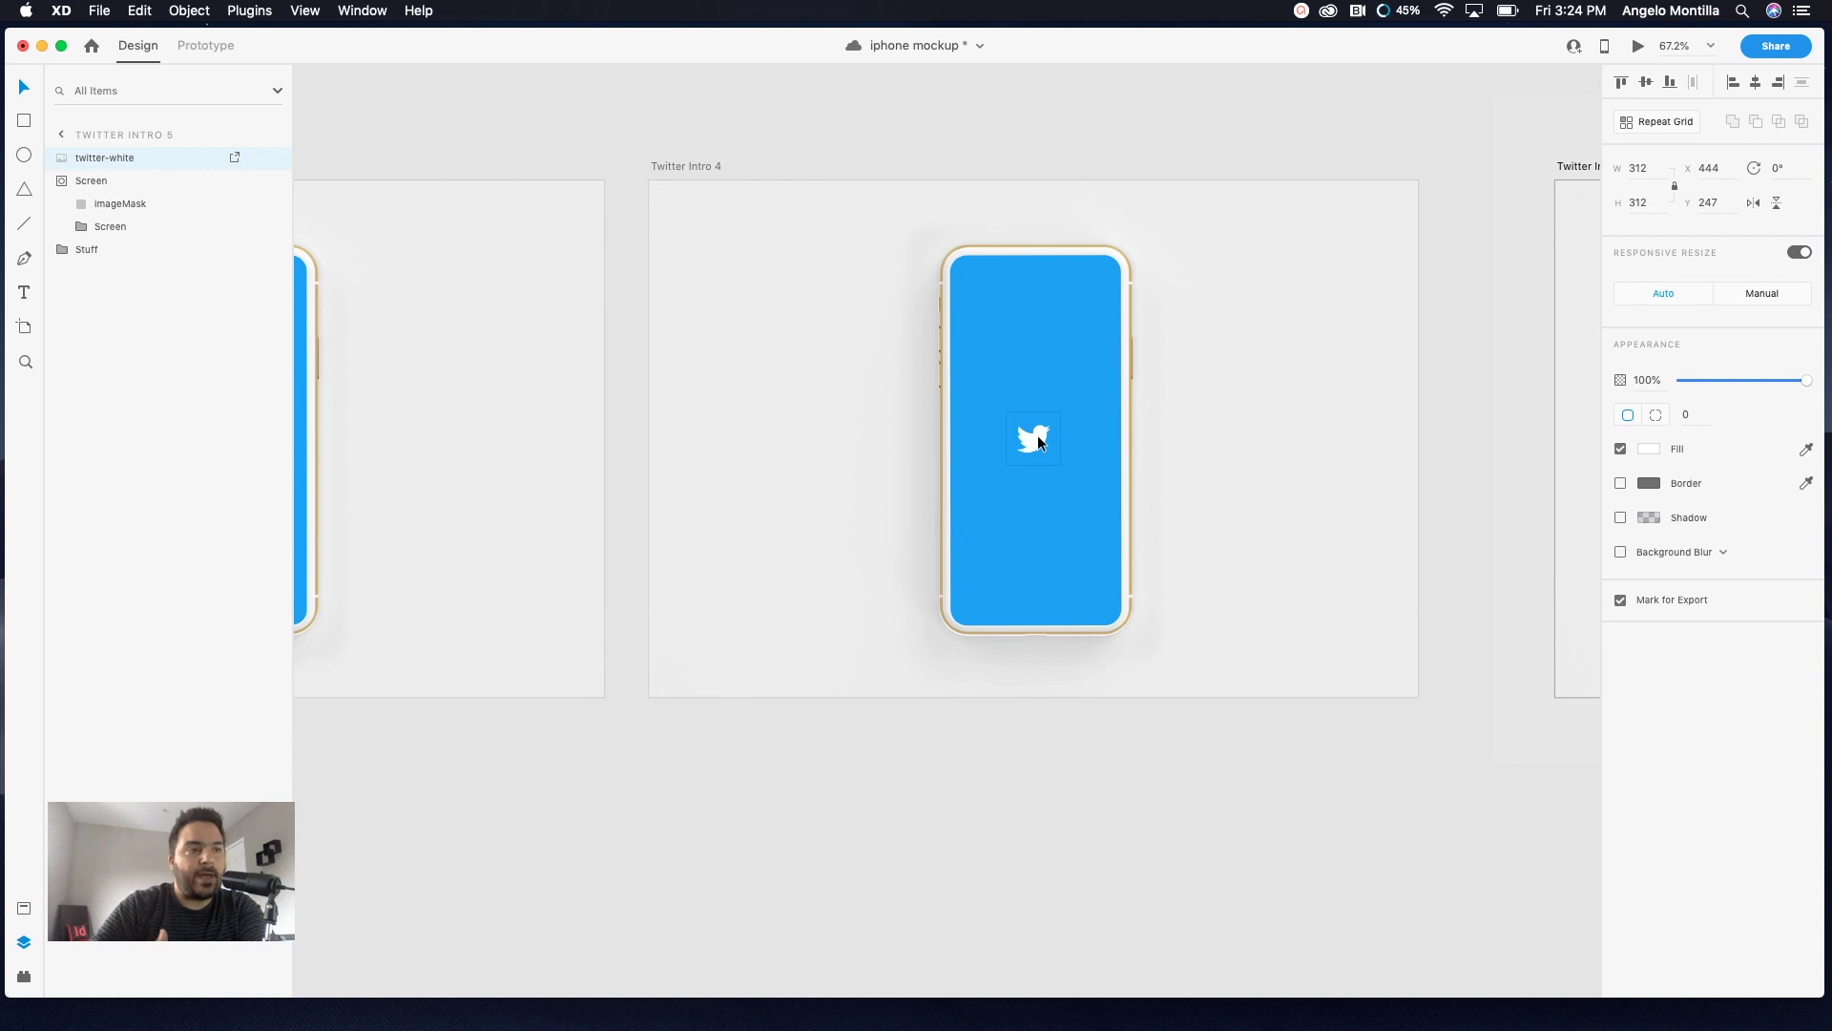
scroll(1321, 494, "right", 10)
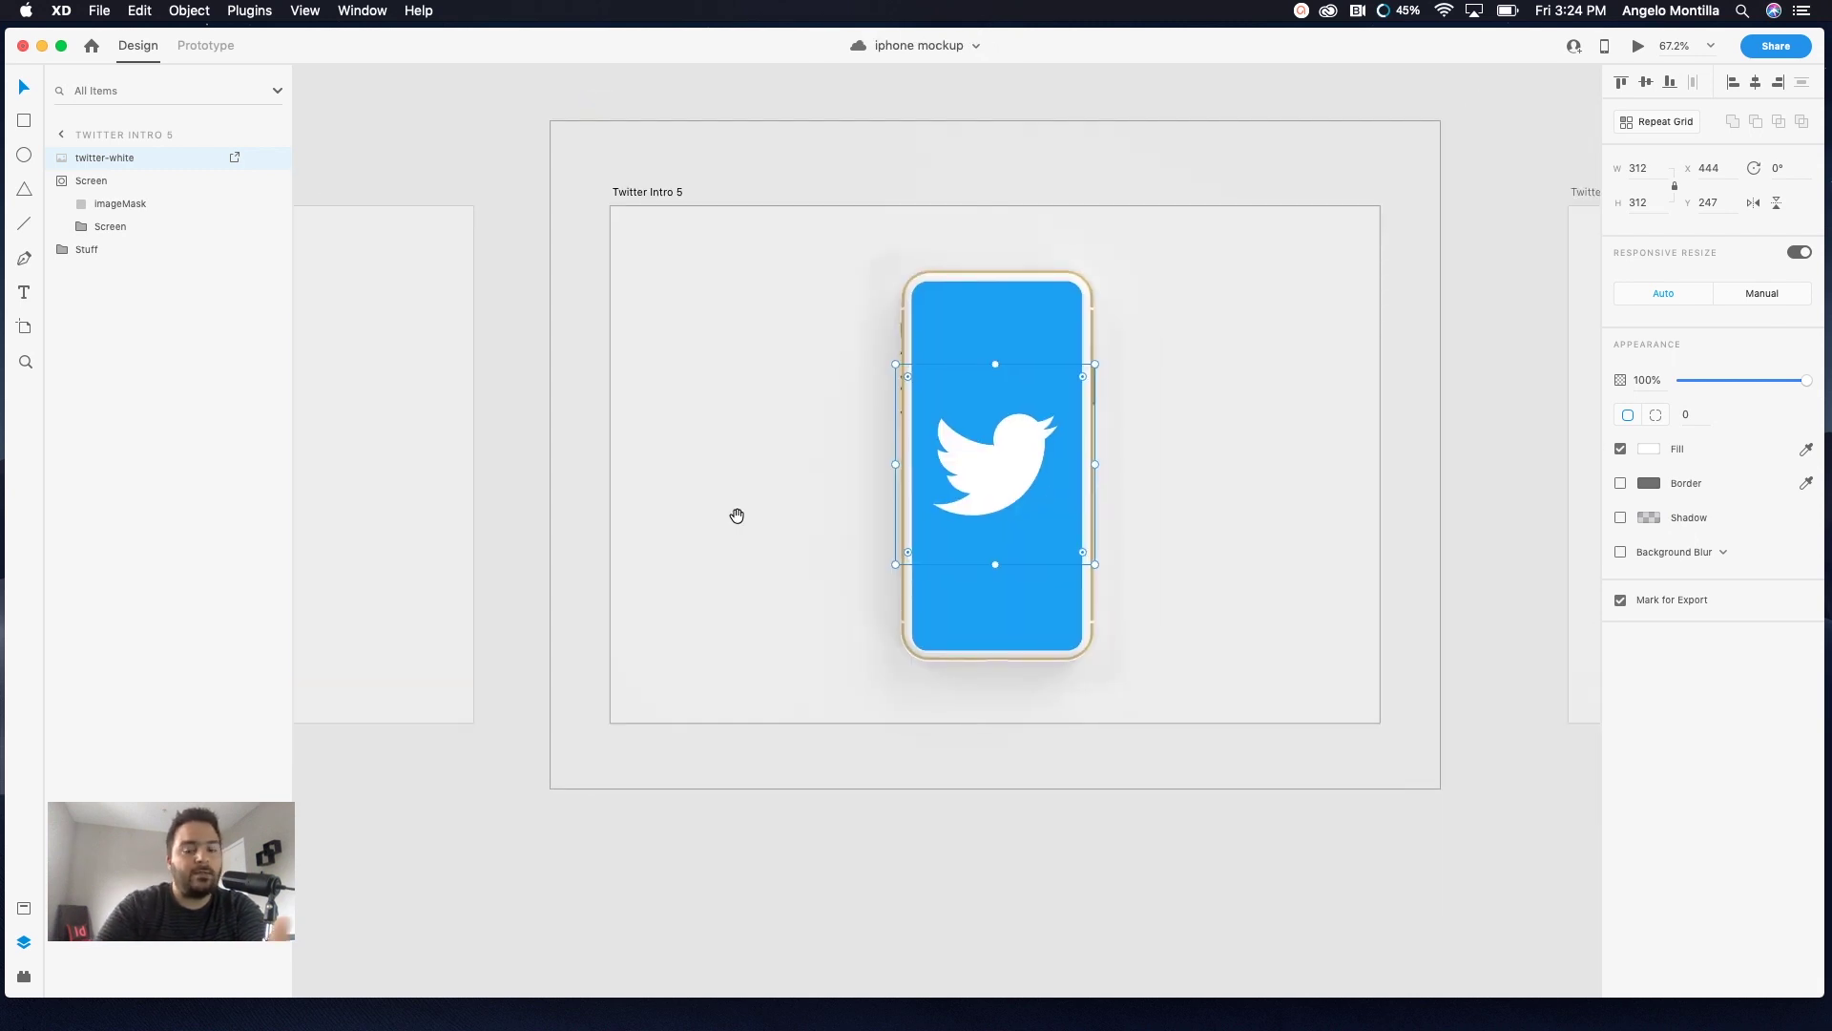
scroll(982, 521, "right", 5)
left_click_drag(982, 521, 719, 542)
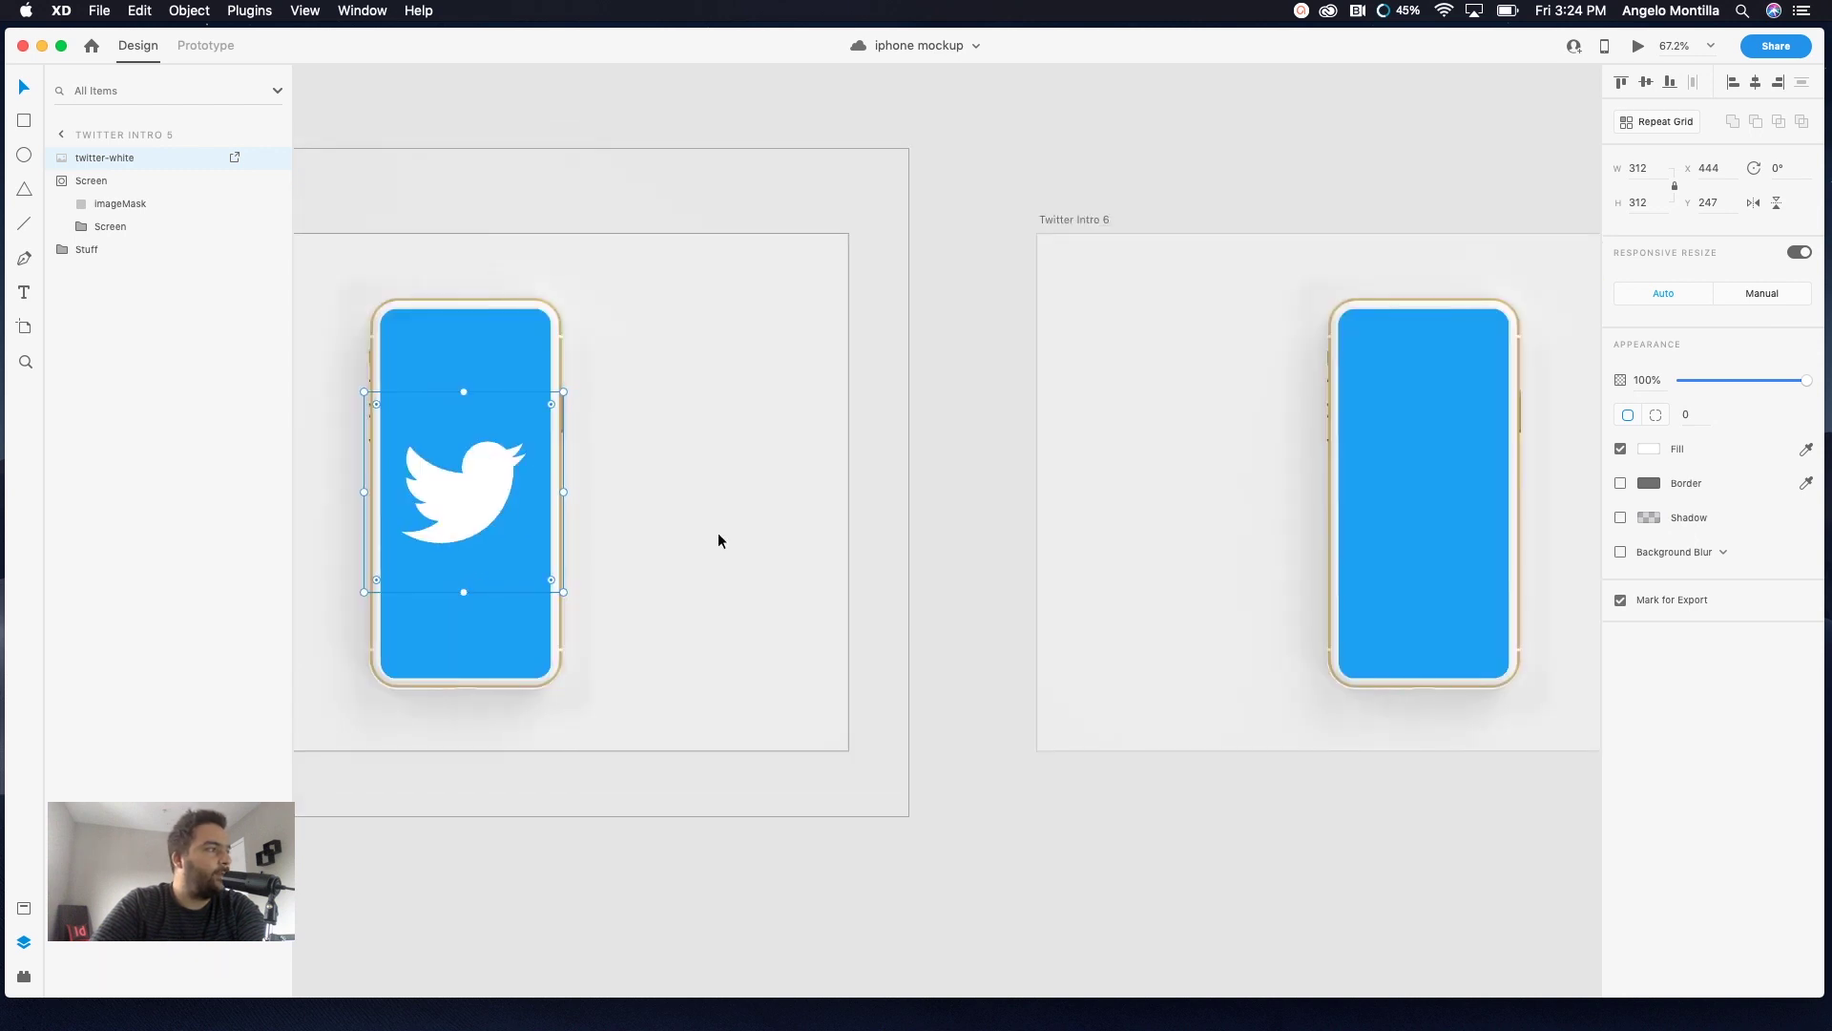
Paste the white bird into Twitter Intro 6's imageMask and scale it to 660 × 660
left_click_drag(1284, 548, 855, 563)
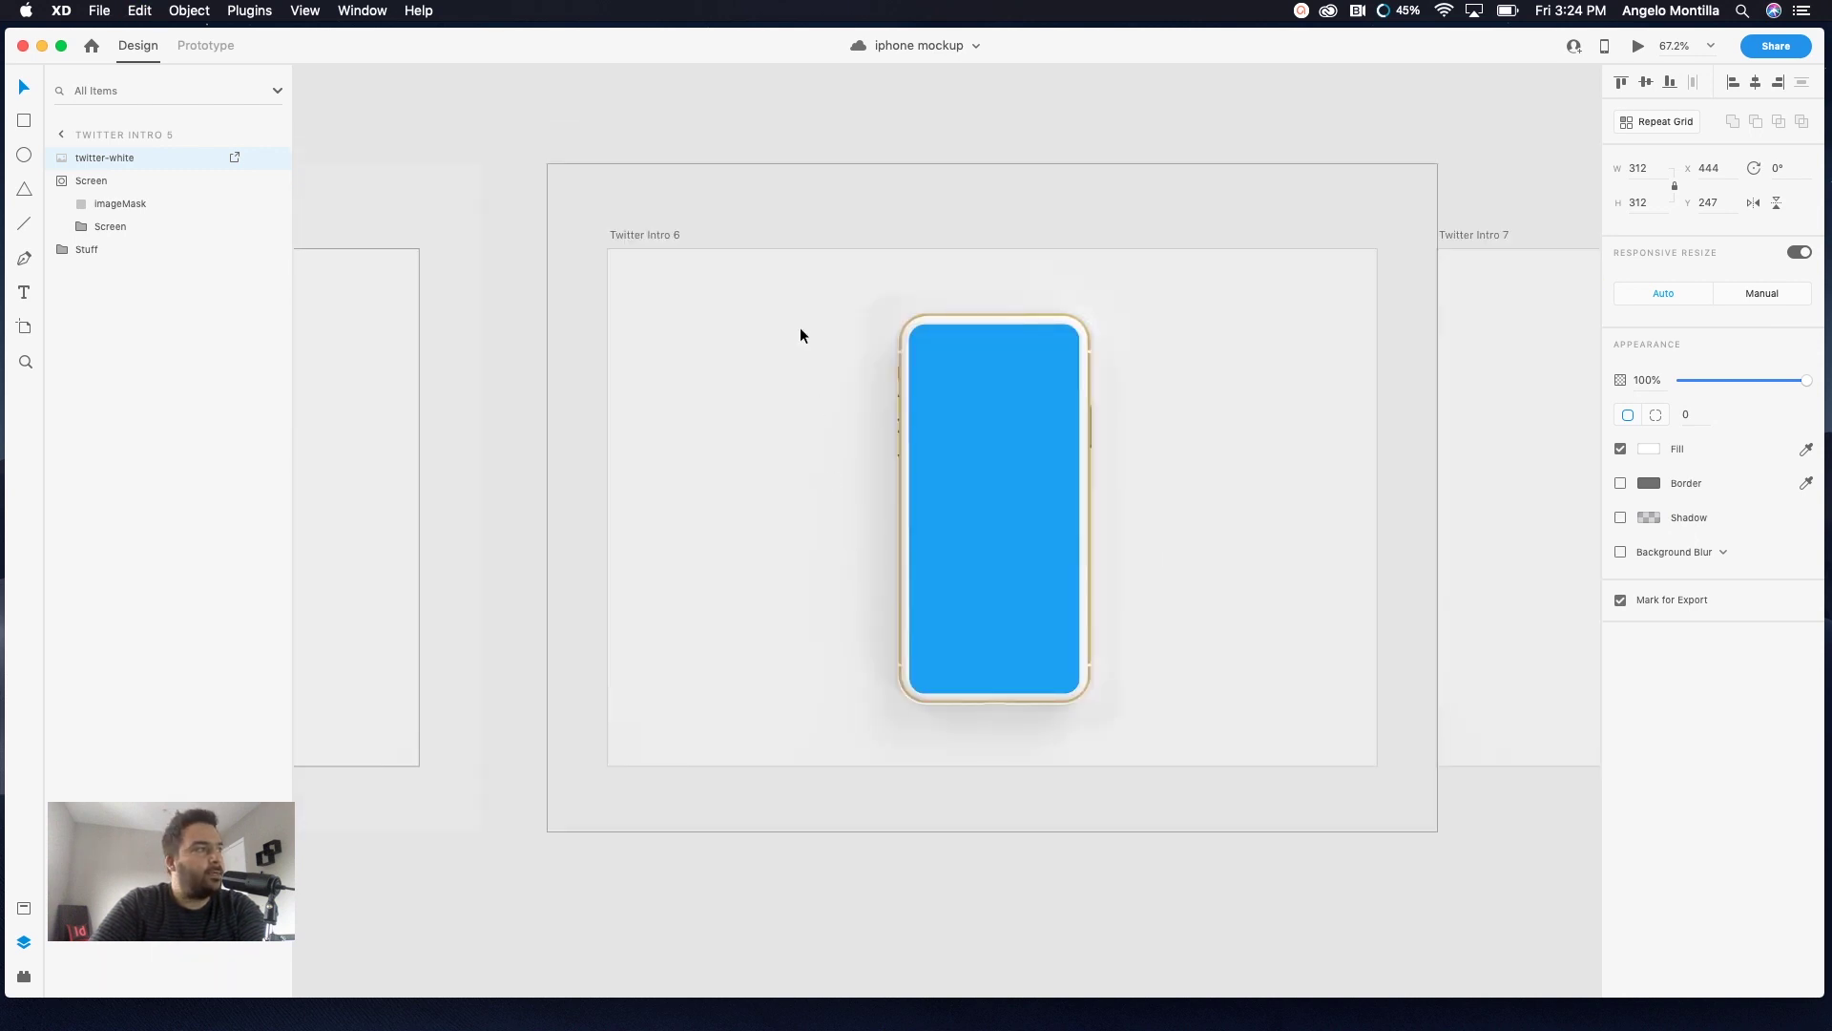
left_click(664, 237)
left_click(659, 236)
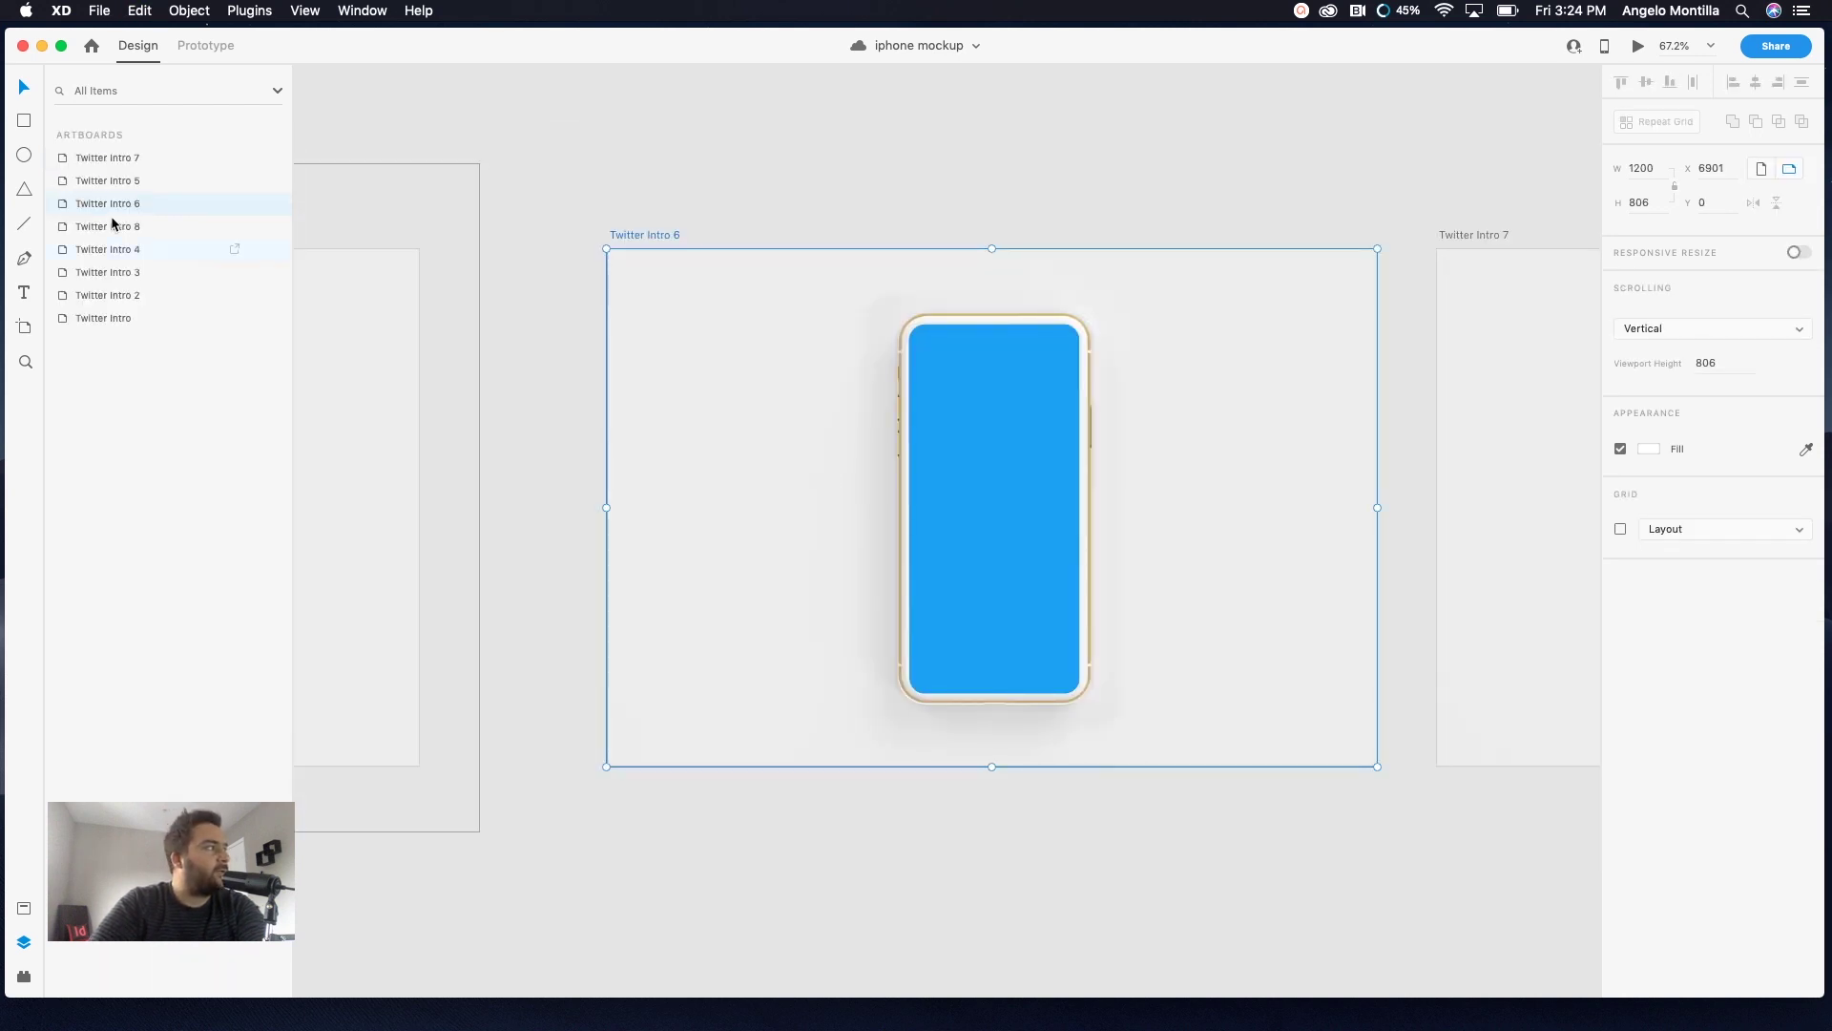
double_click(67, 205)
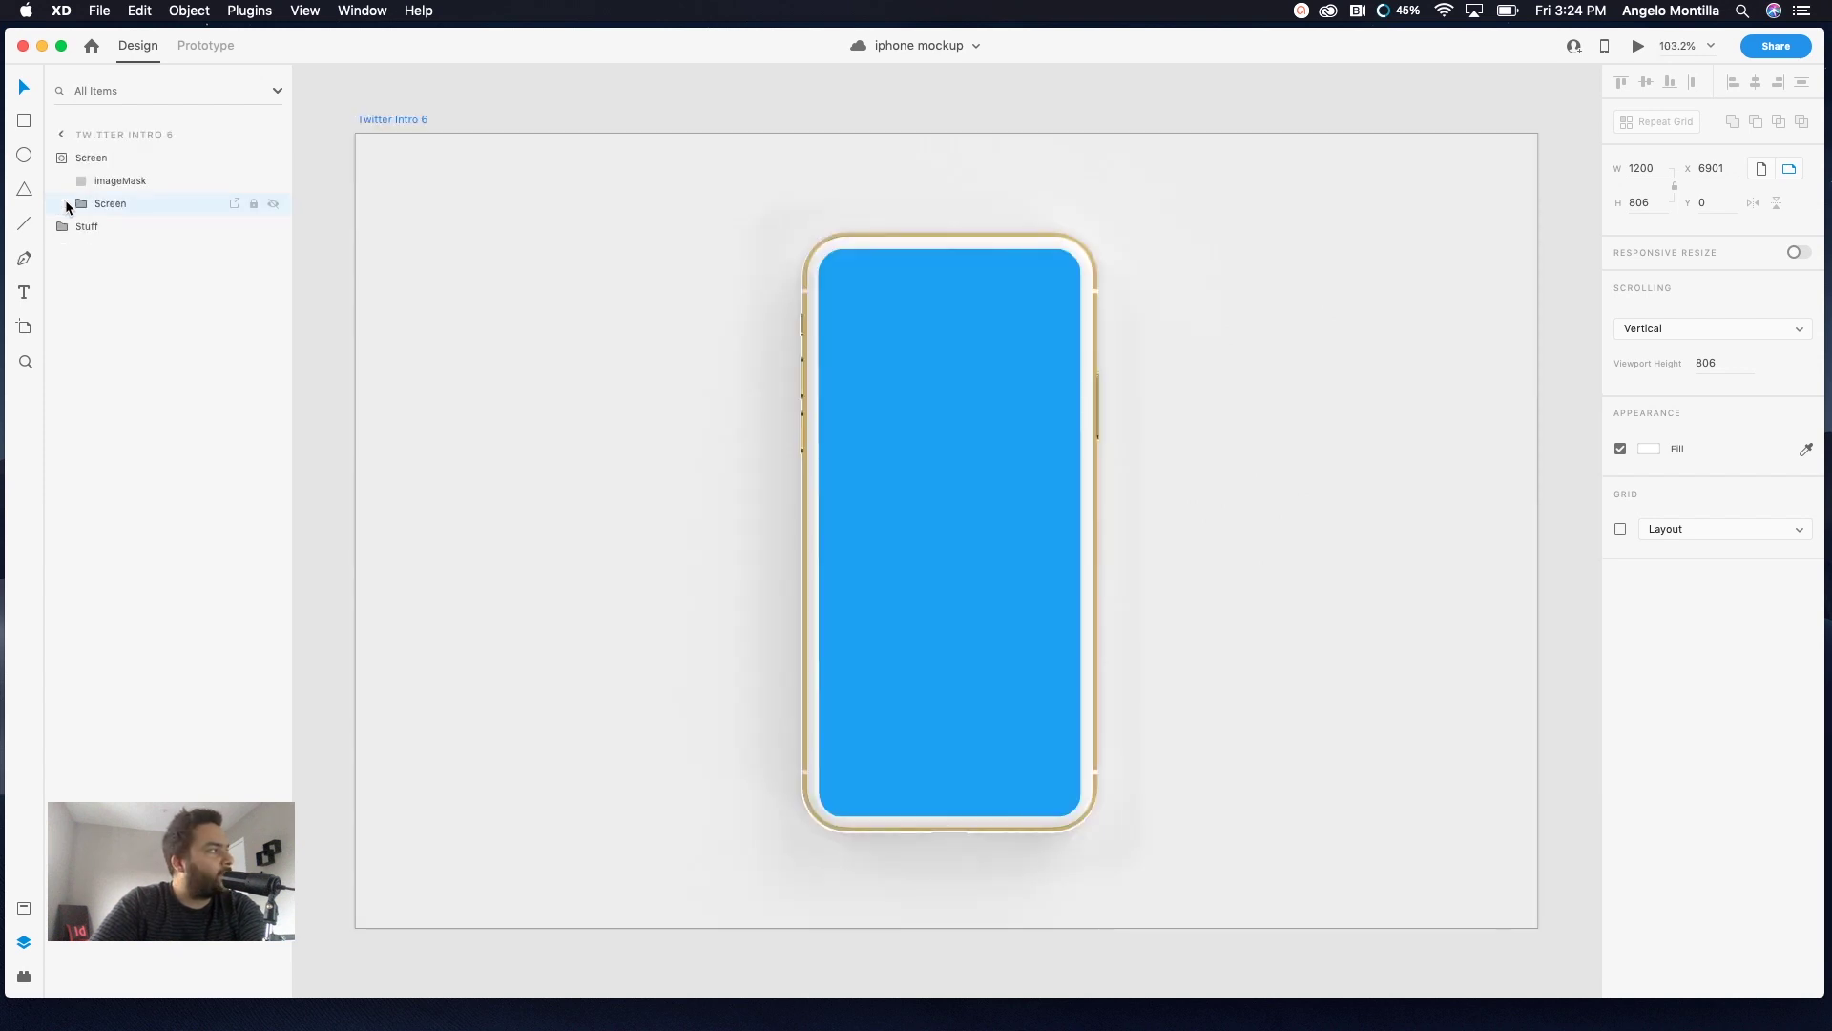
left_click(73, 182)
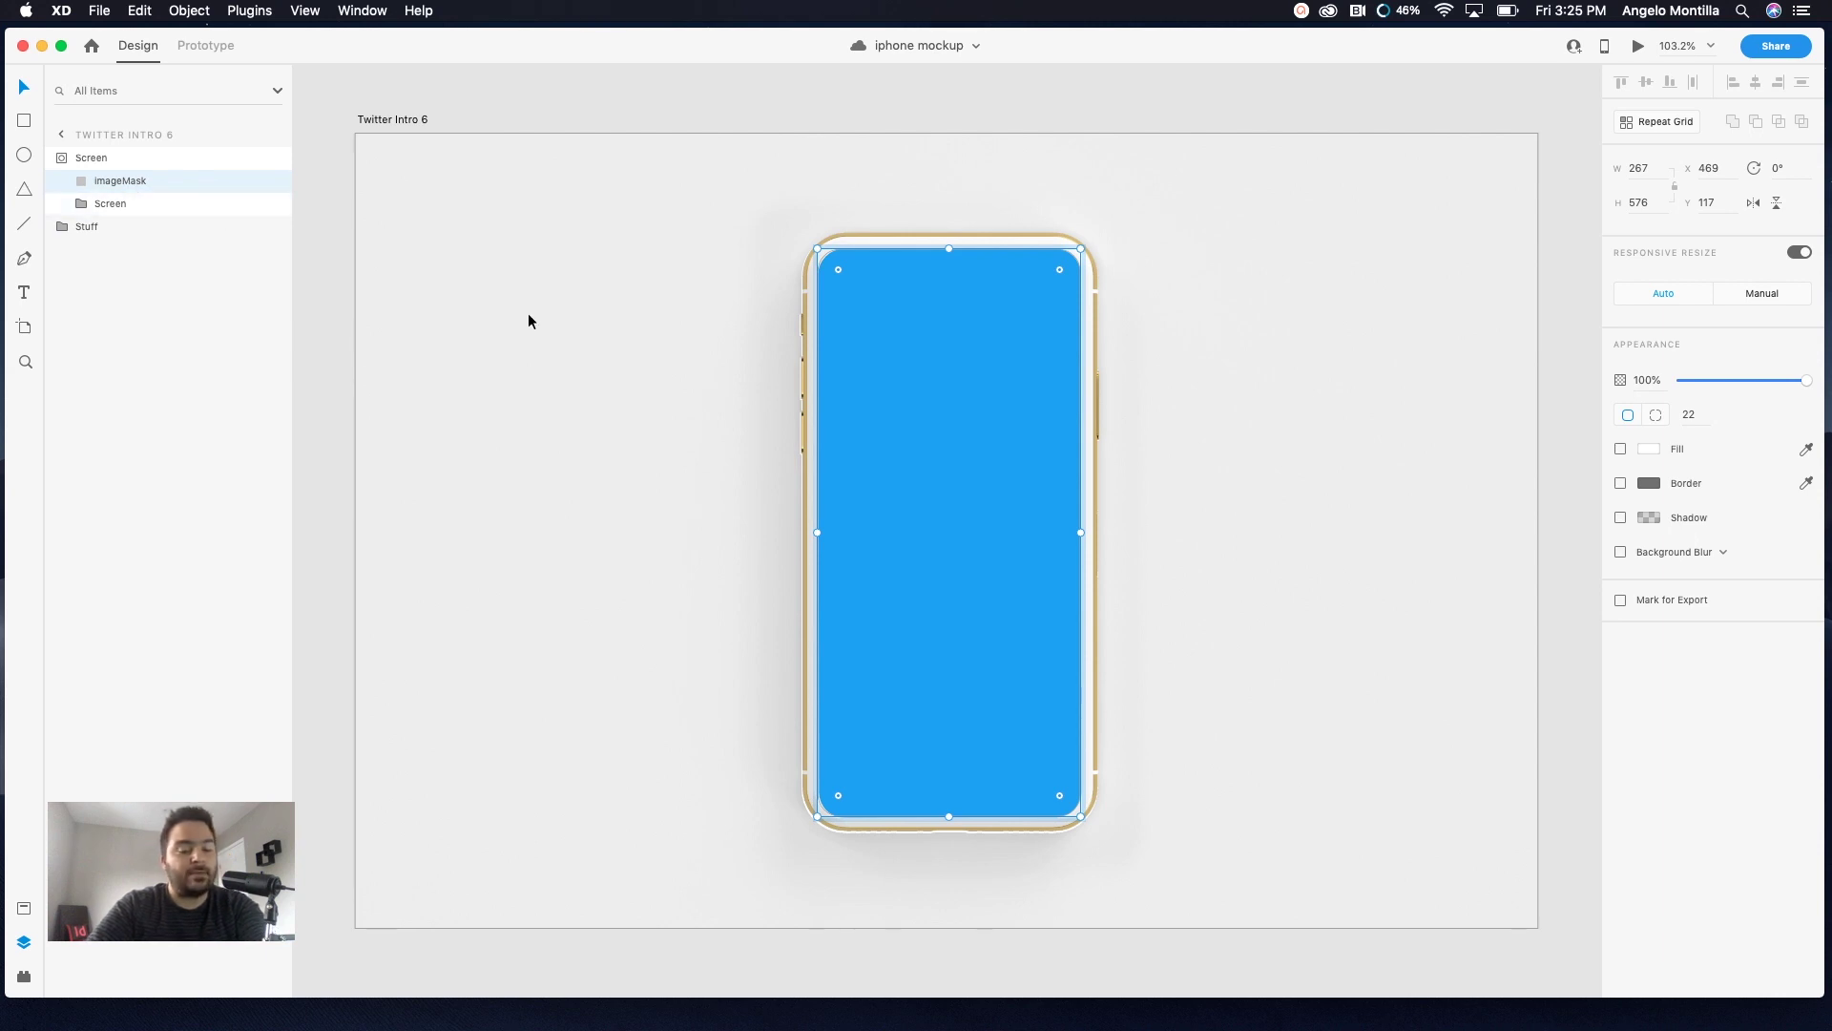
key("cmd+v")
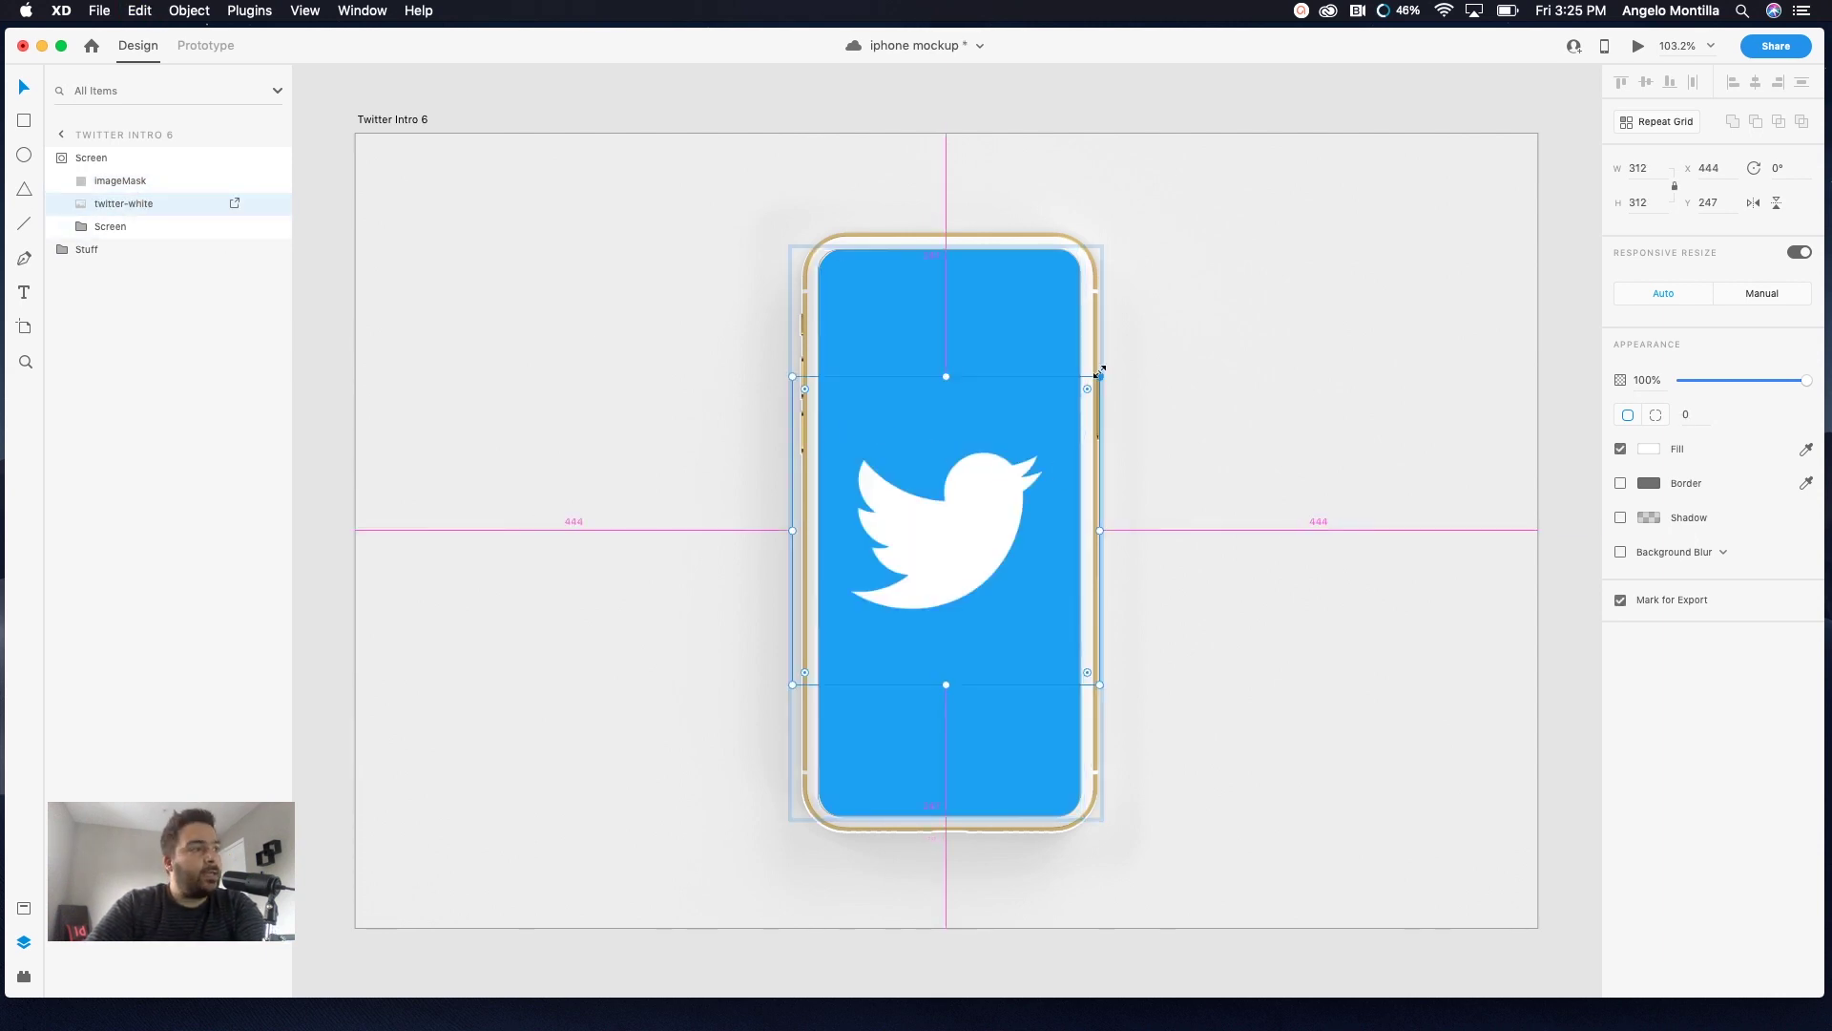
left_click_drag(1099, 377, 1472, 205)
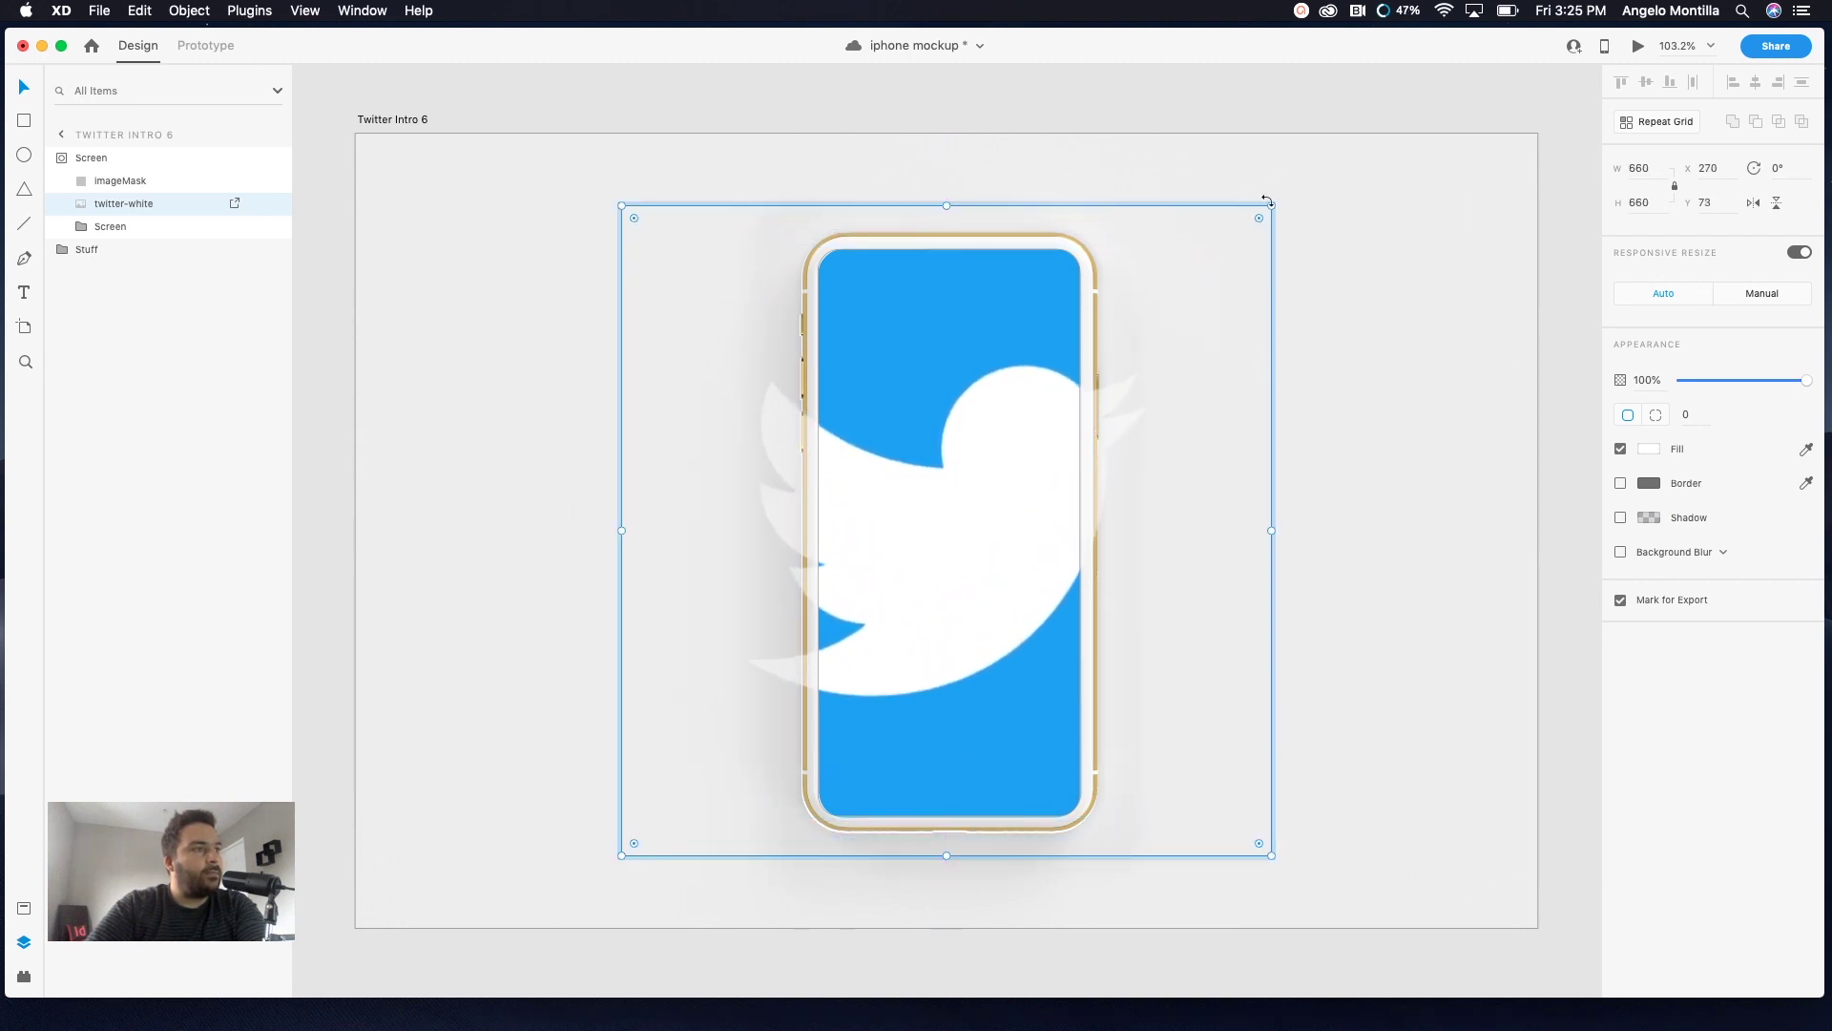
scroll(1120, 233, "down", 4)
left_click(966, 106)
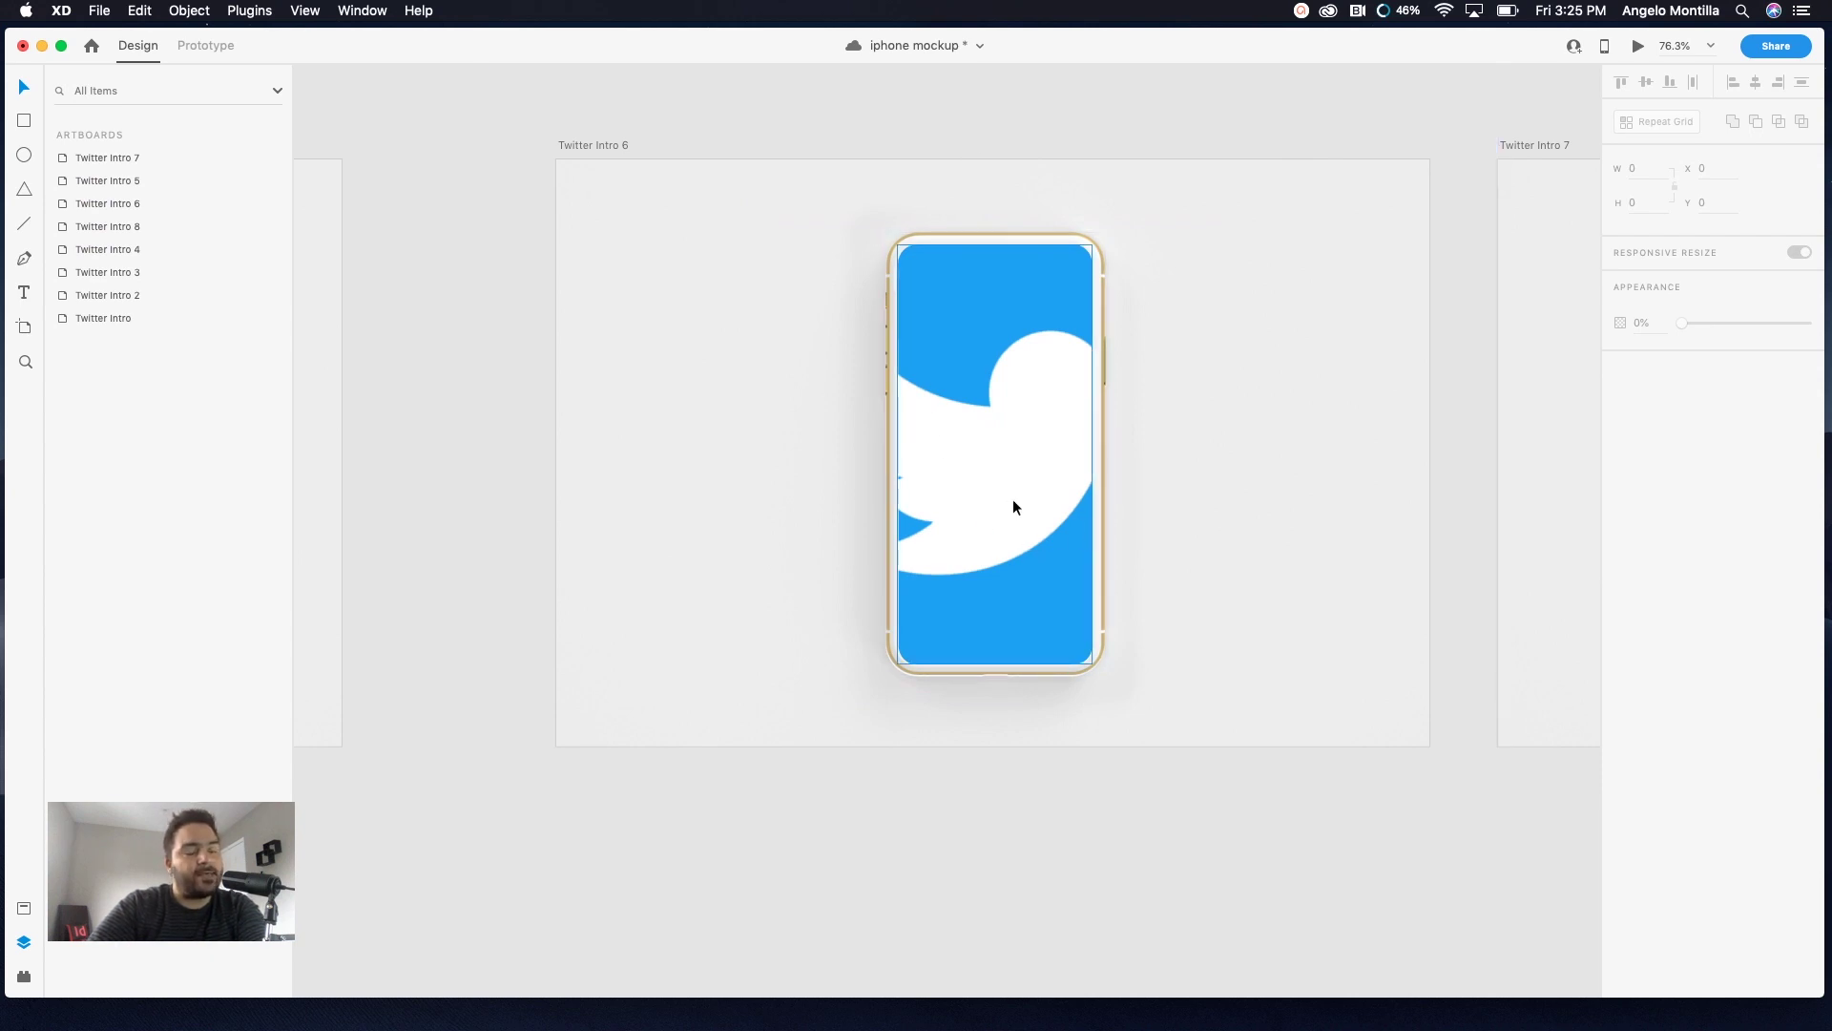
Reselect the bird inside Twitter Intro 6's Screen group and enlarge it to 686 × 686
scroll(997, 501, "left", 5)
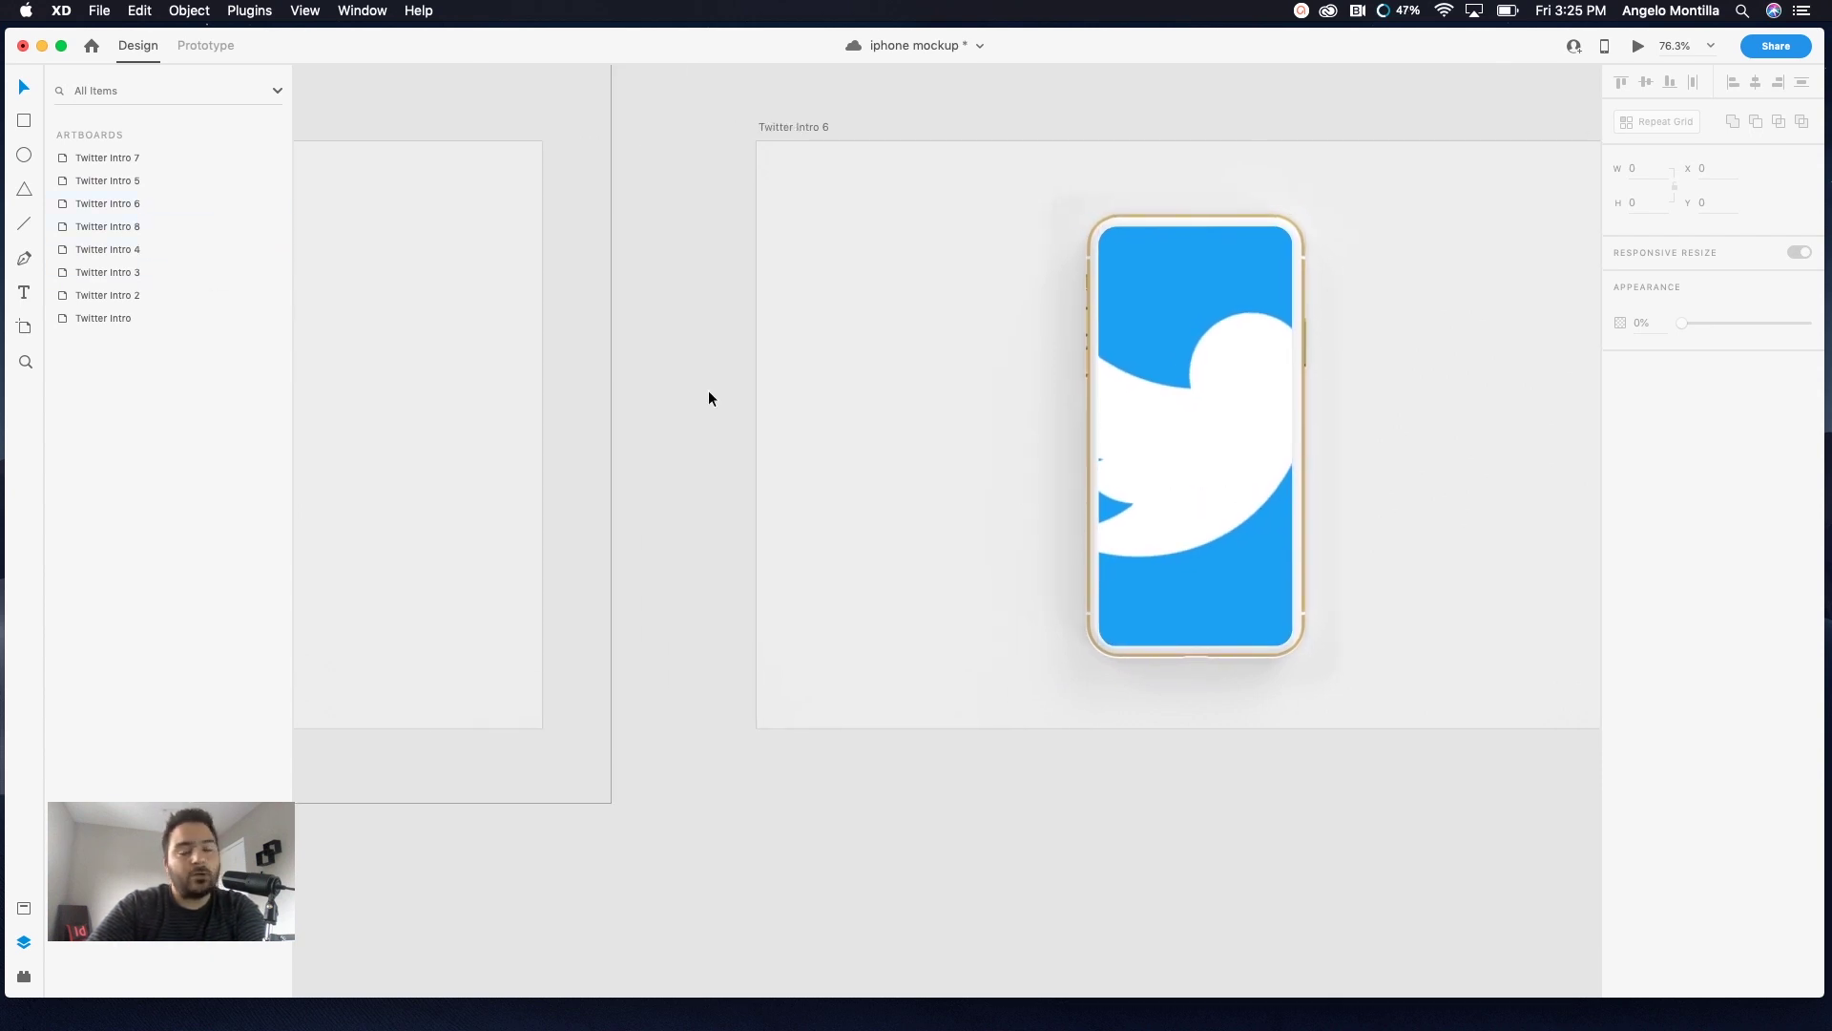
scroll(709, 398, "right", 6)
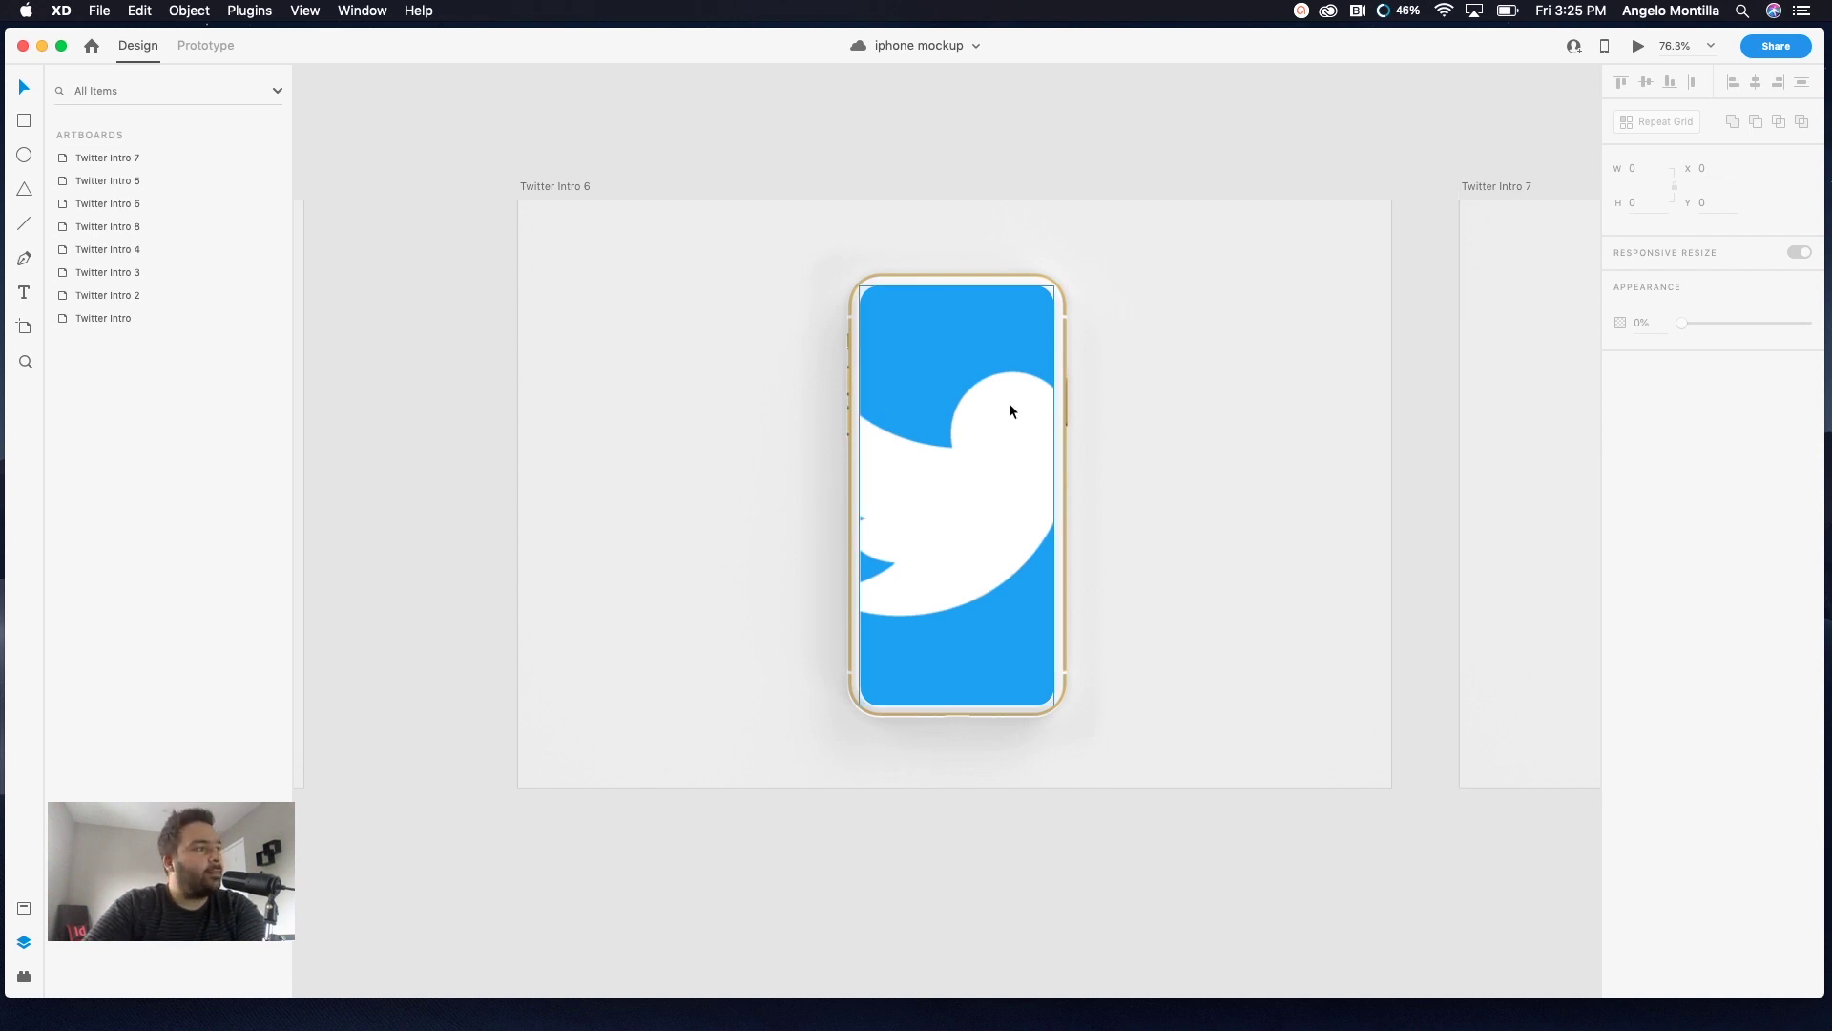
left_click(1042, 425)
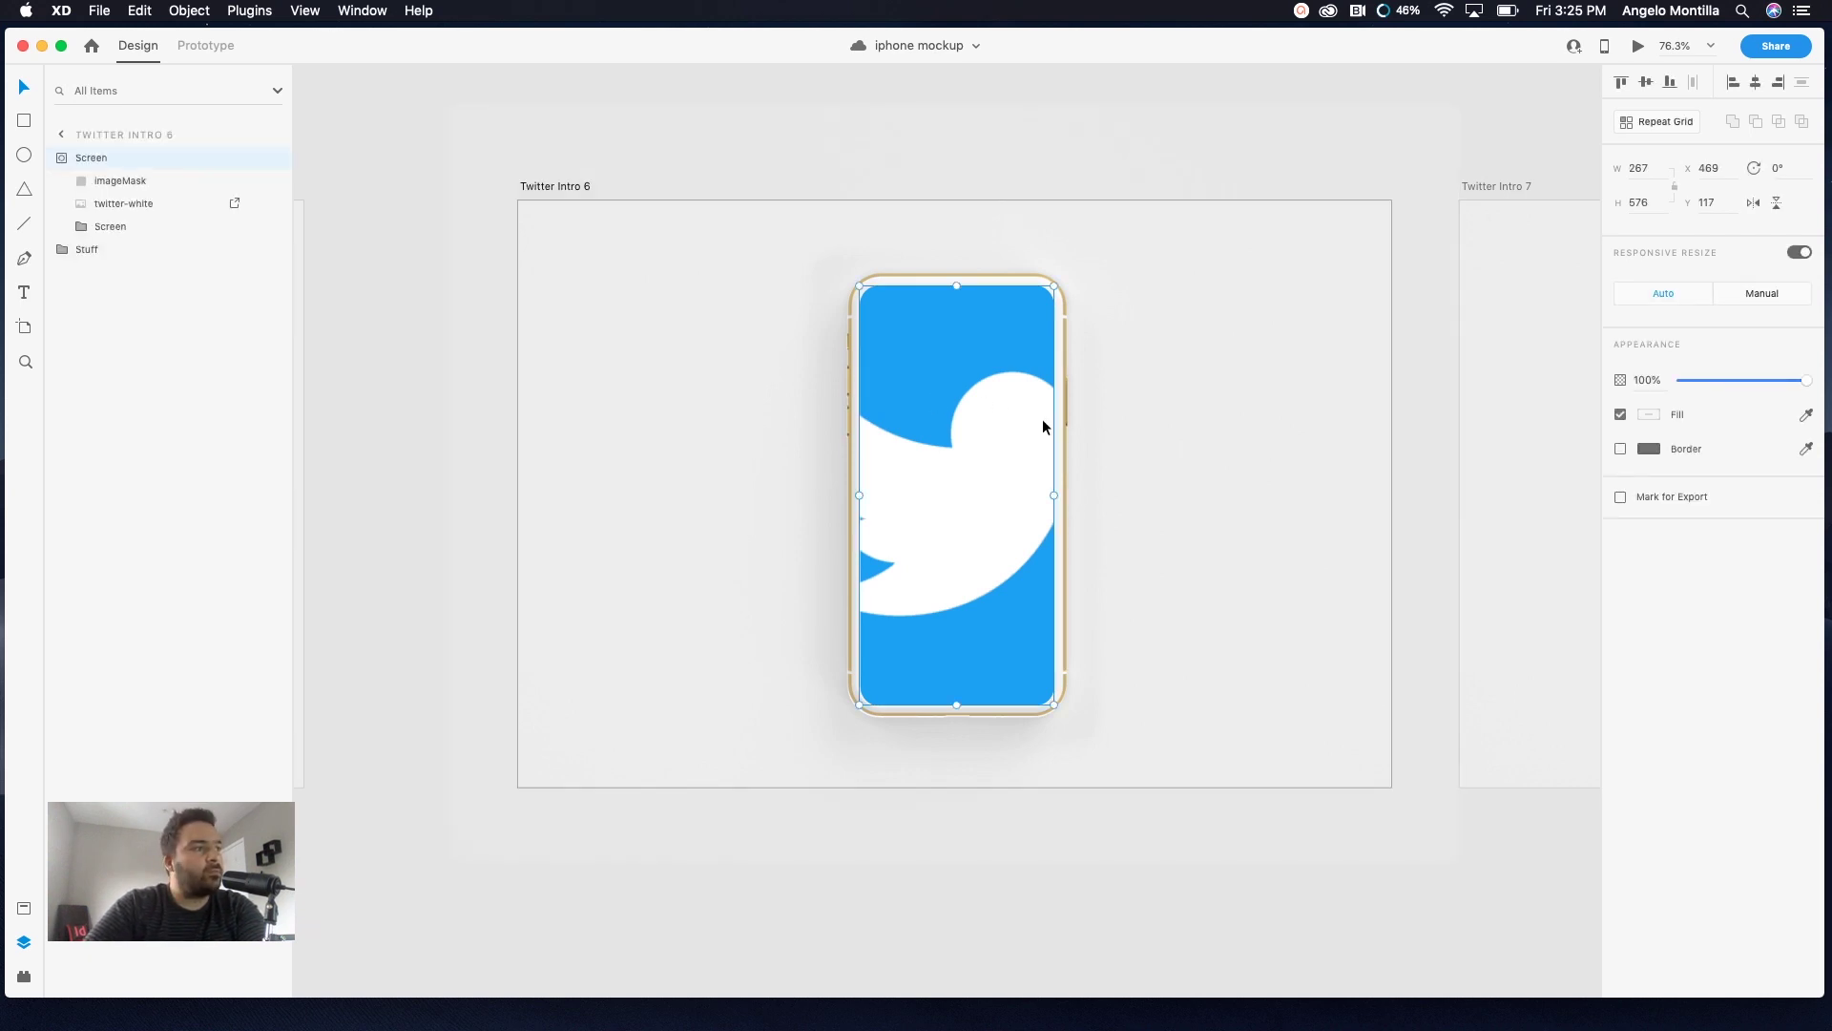
double_click(1010, 456)
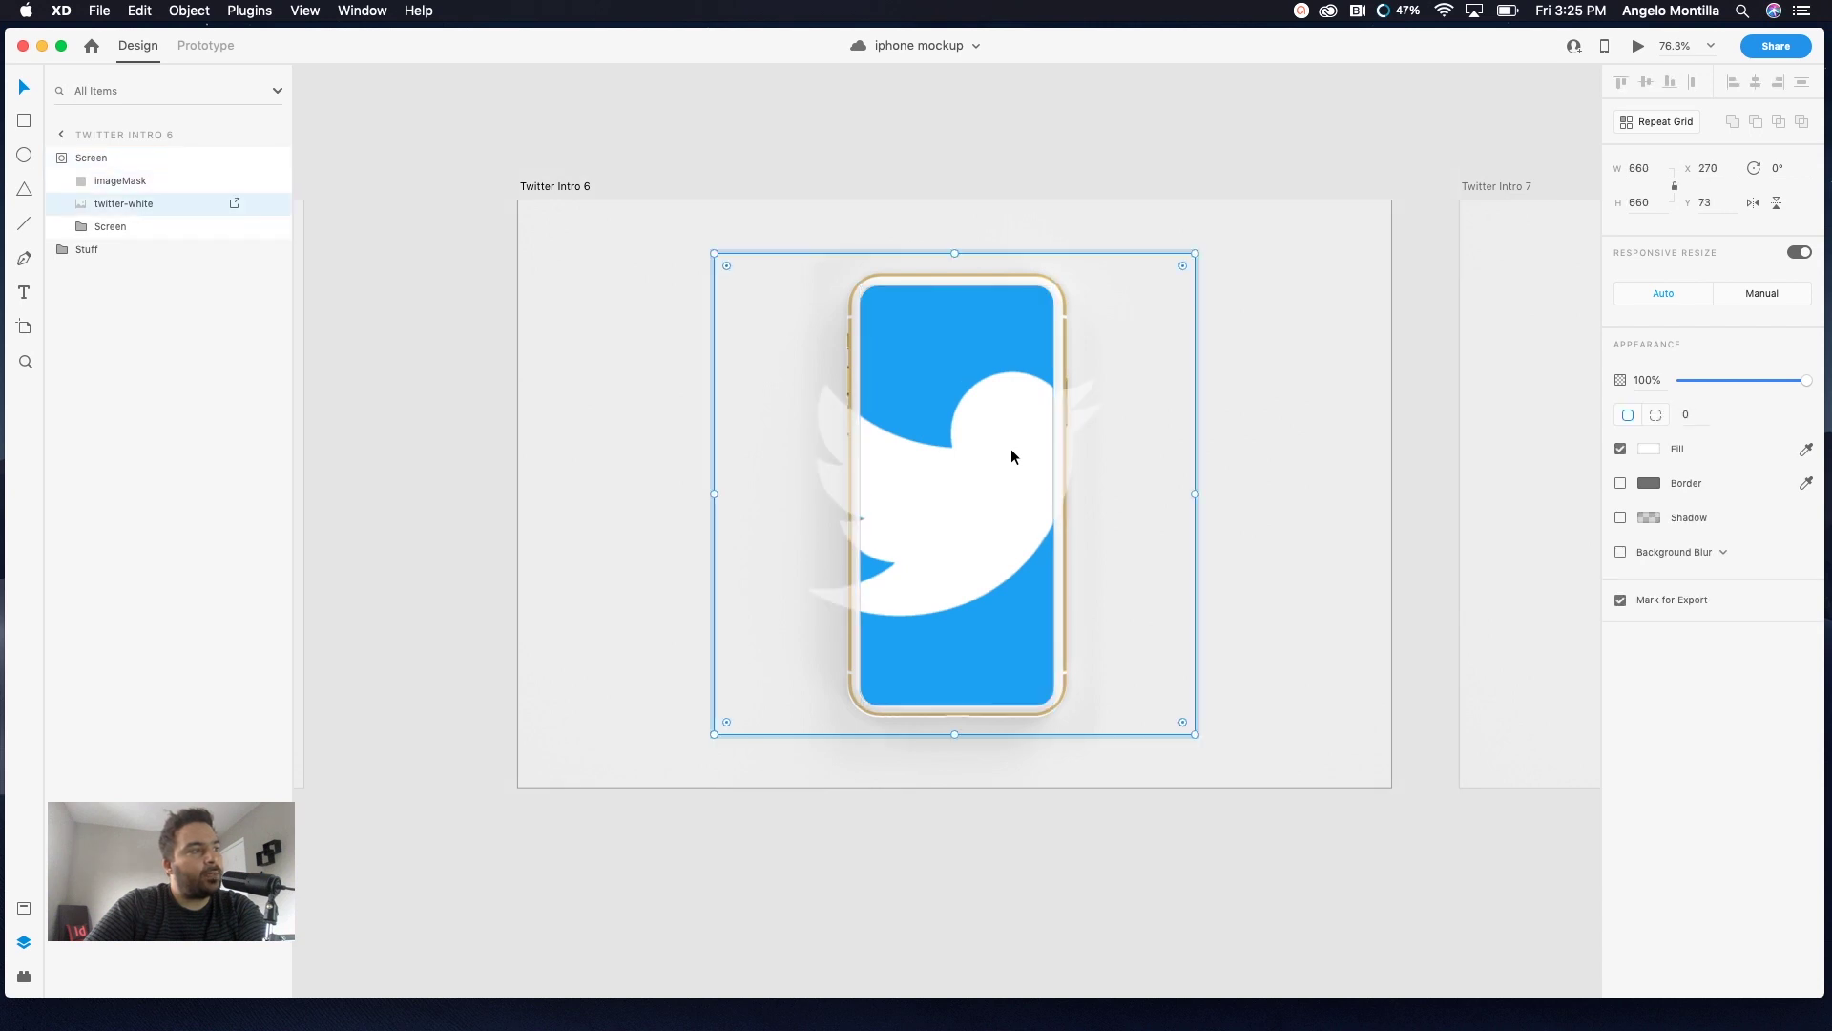
left_click_drag(1204, 248, 1207, 245)
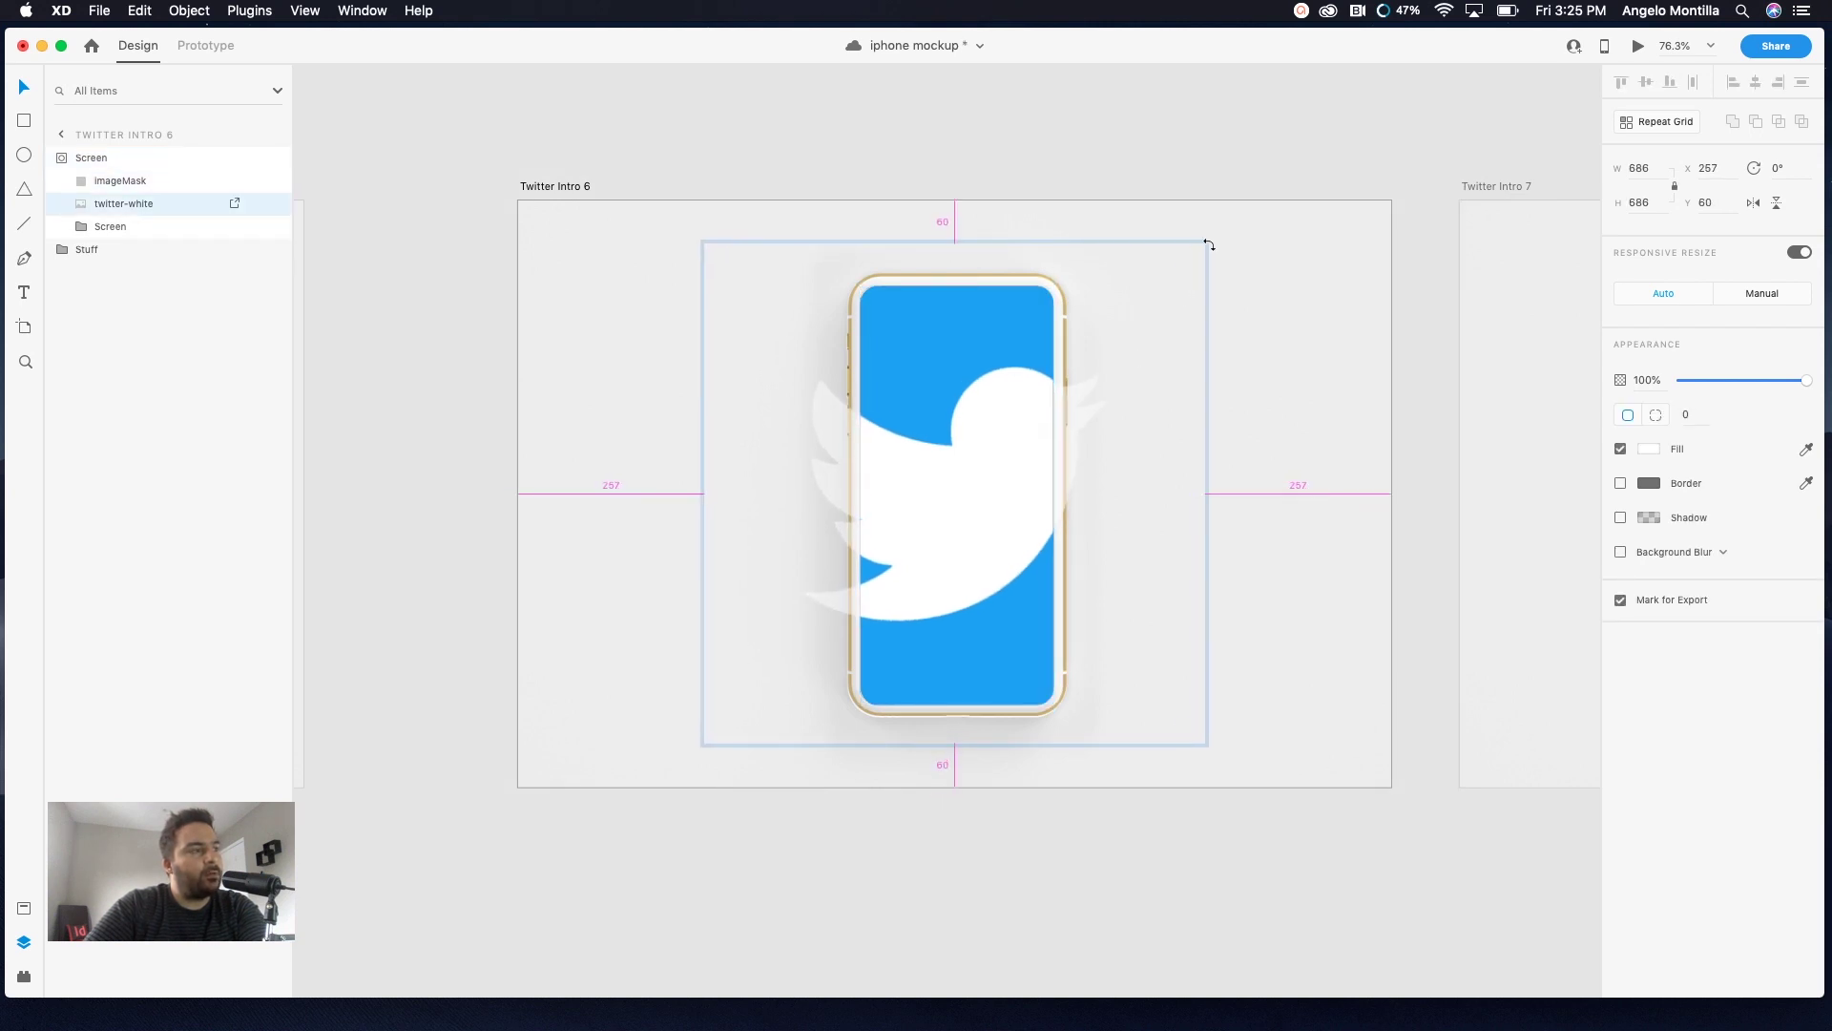
left_click(594, 98)
scroll(775, 242, "down", 5)
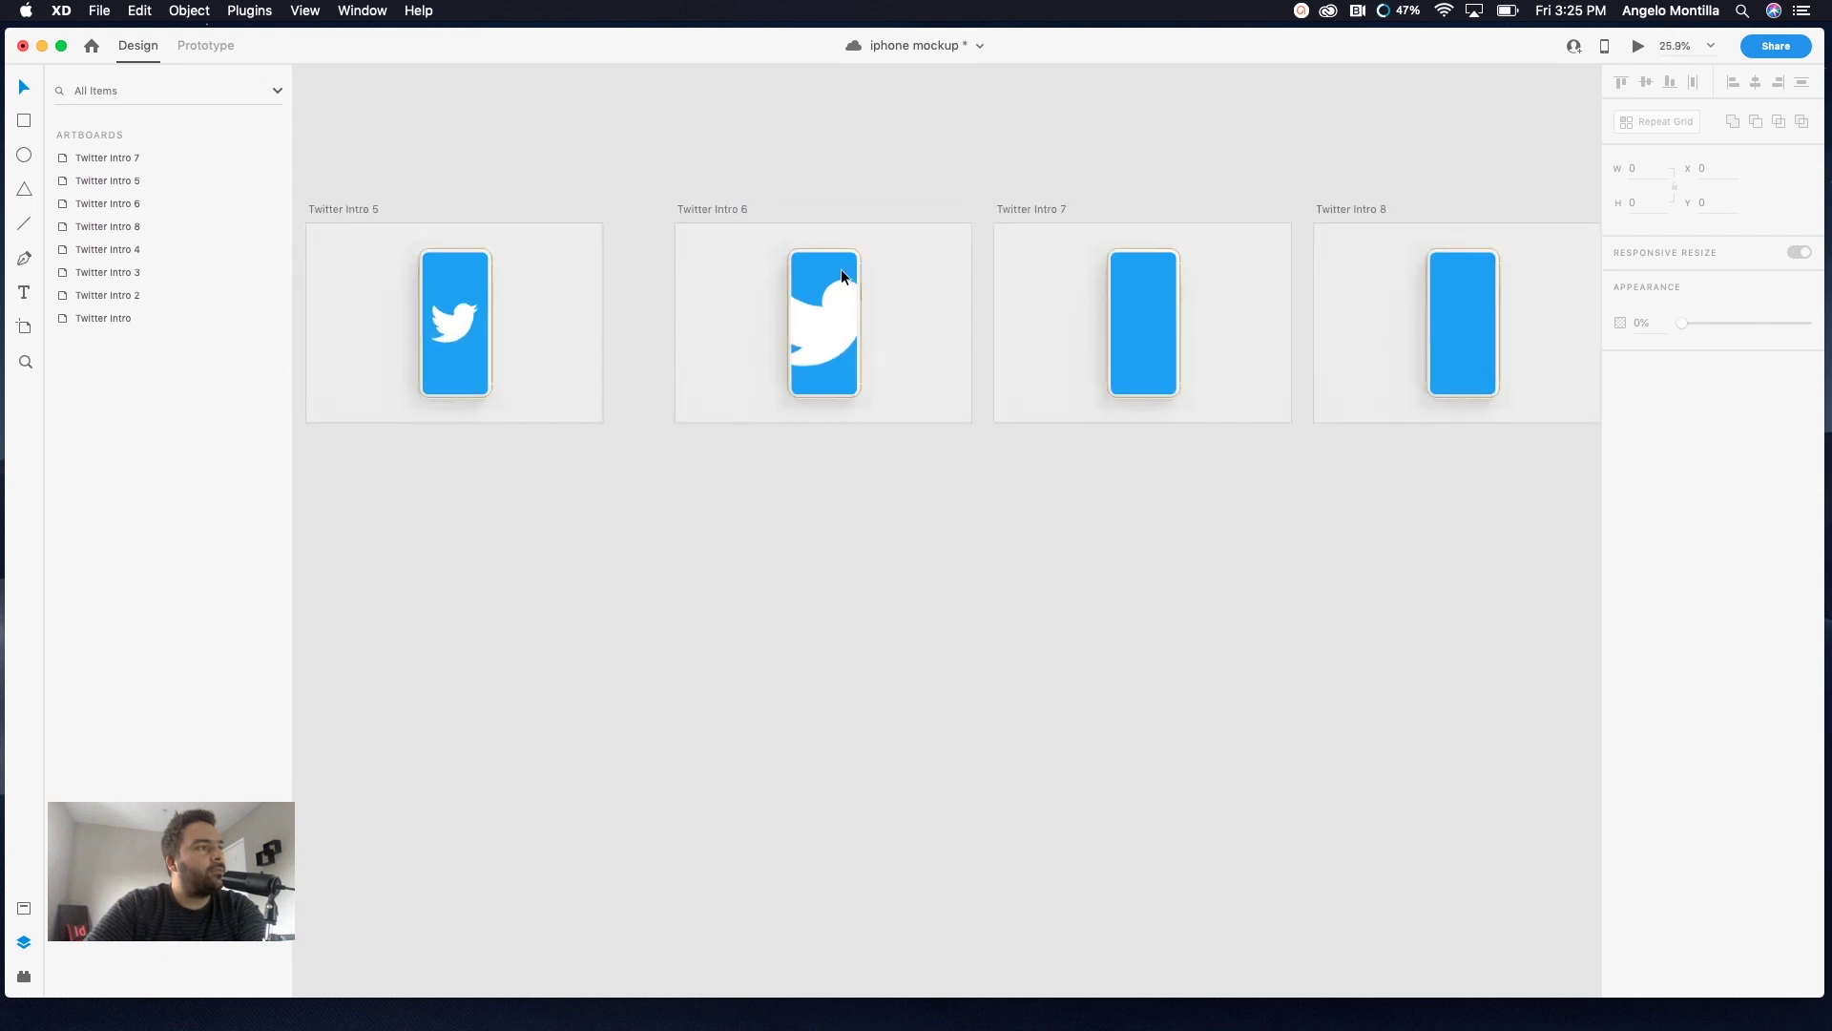
Pick the bird from Twitter Intro 5, save, and paste it into Twitter Intro 7's imageMask
left_click(720, 208)
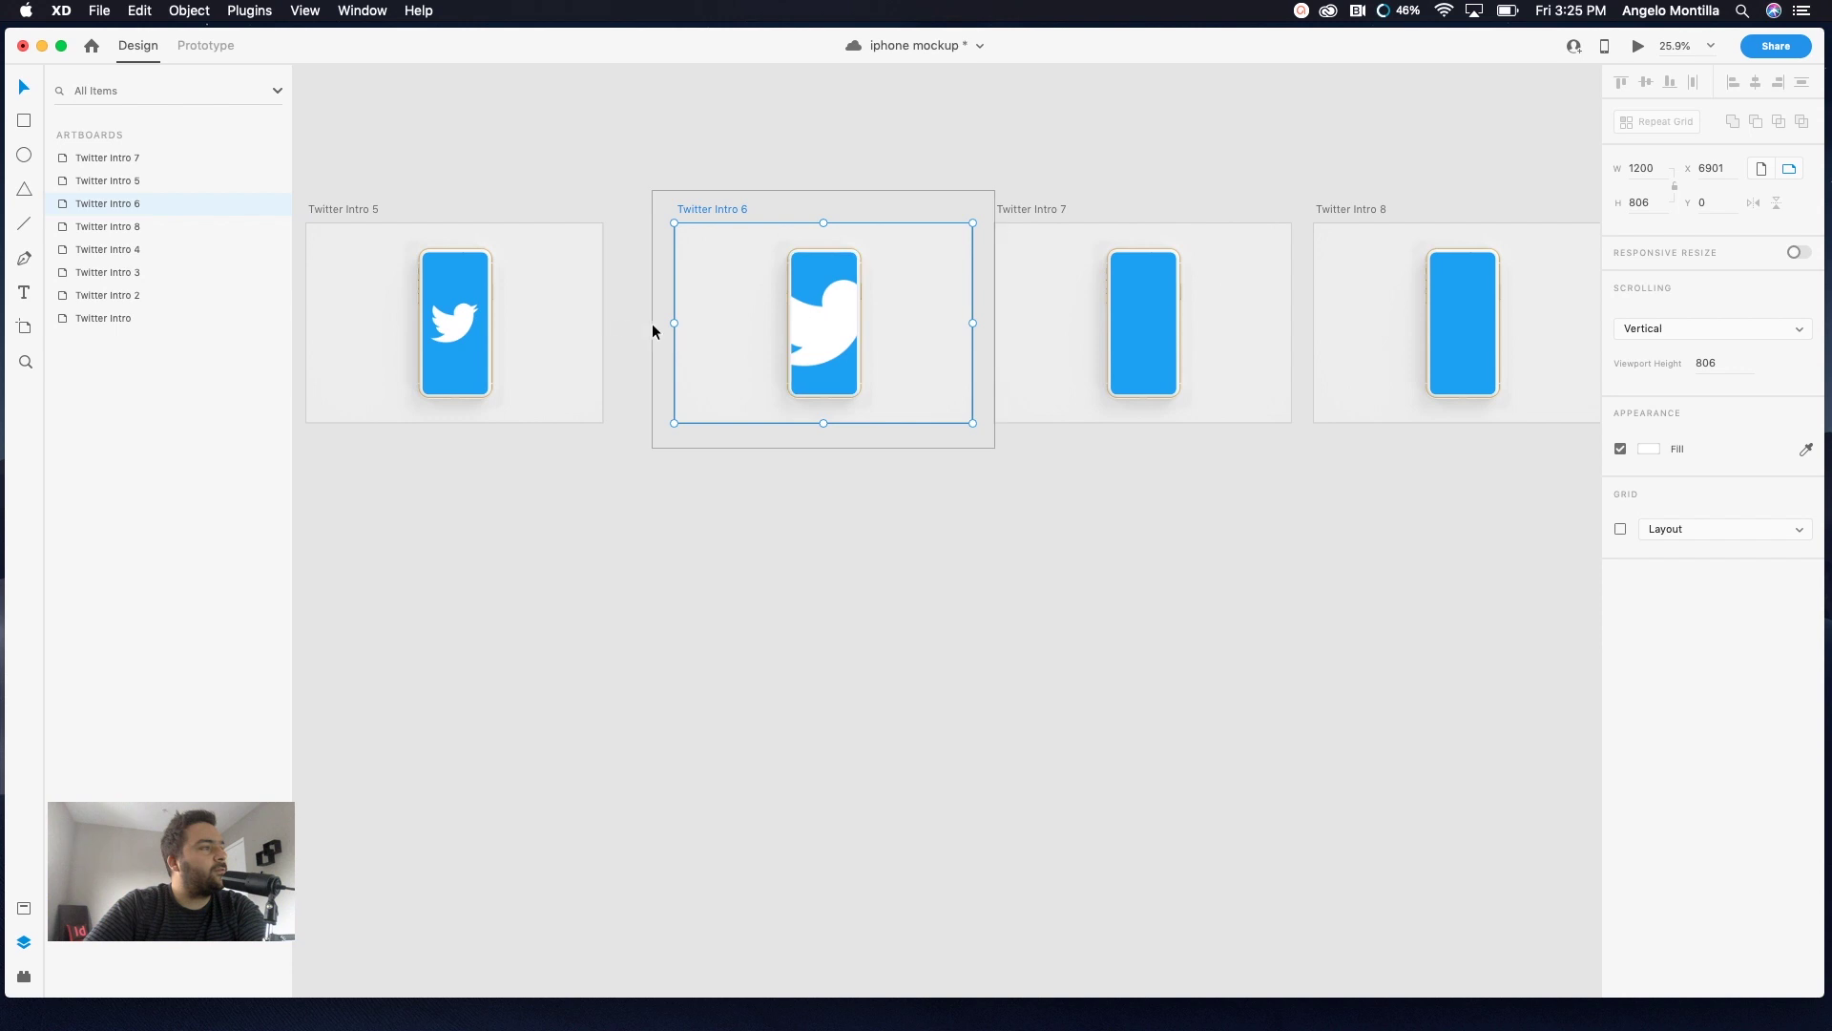
left_click(457, 332)
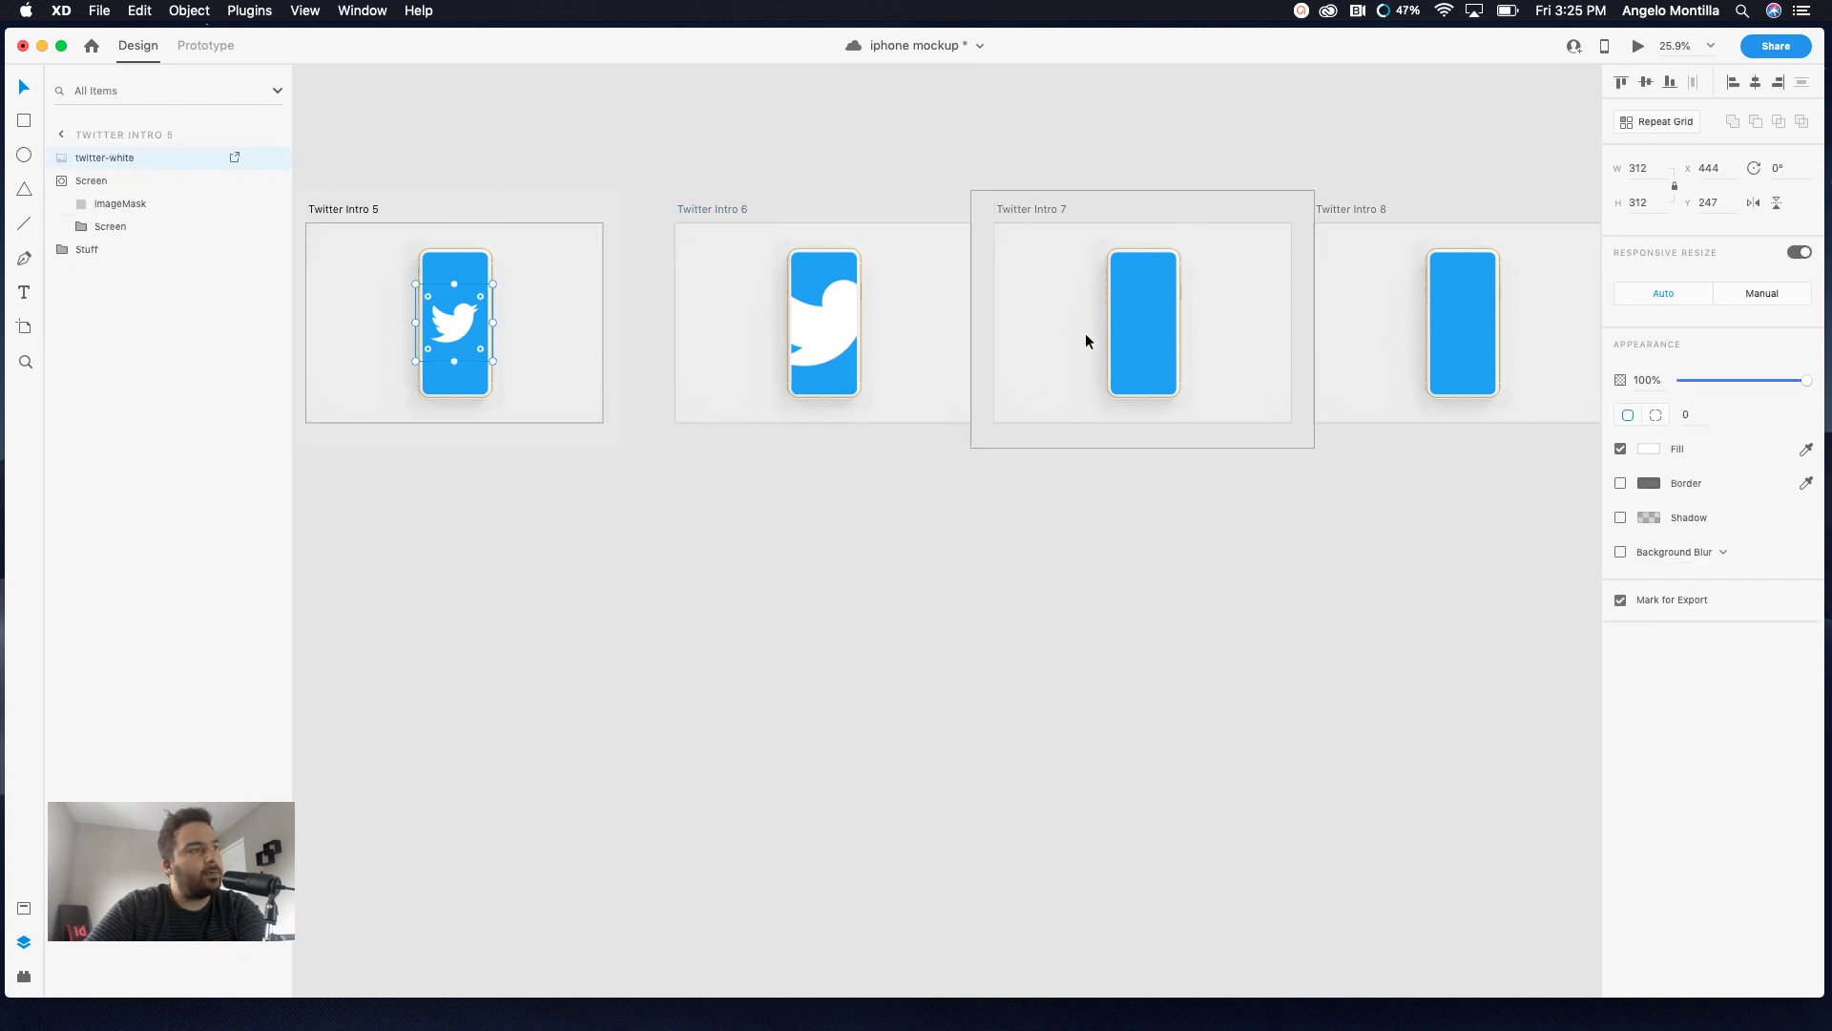
left_click(1039, 209)
scroll(997, 222, "right", 4)
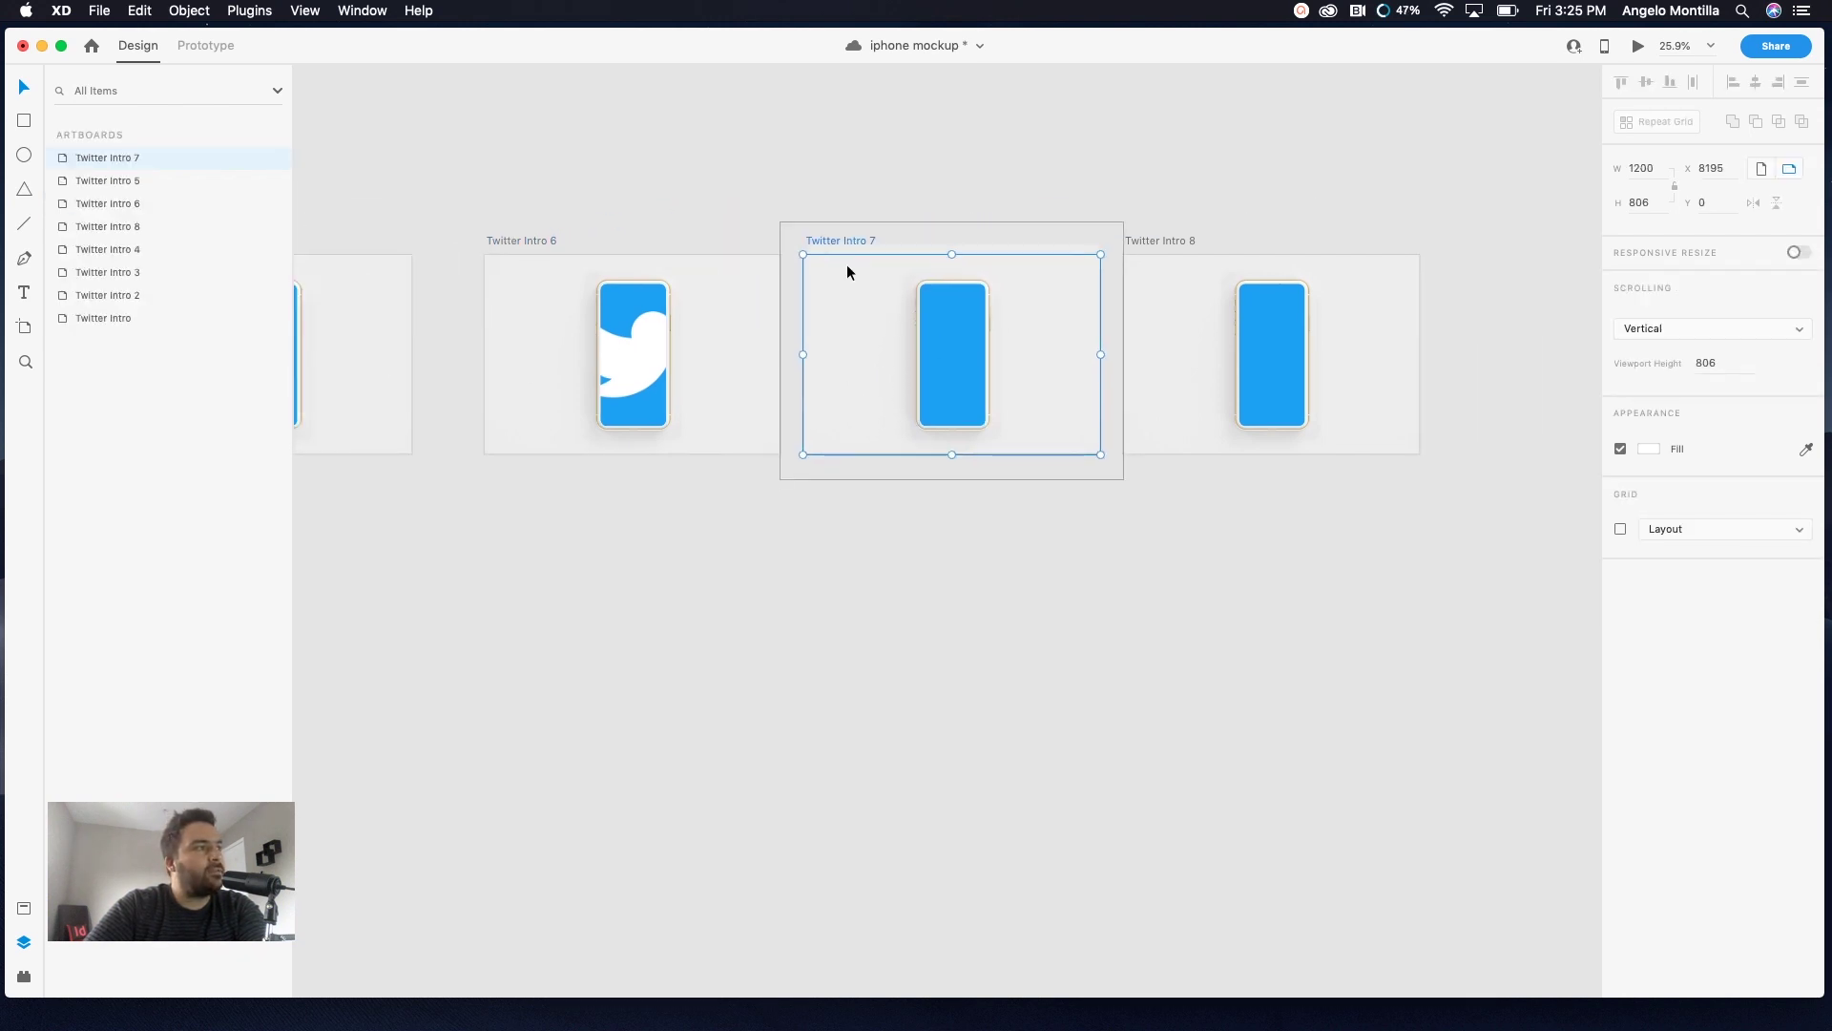
scroll(846, 266, "up", 5)
scroll(853, 265, "right", 4)
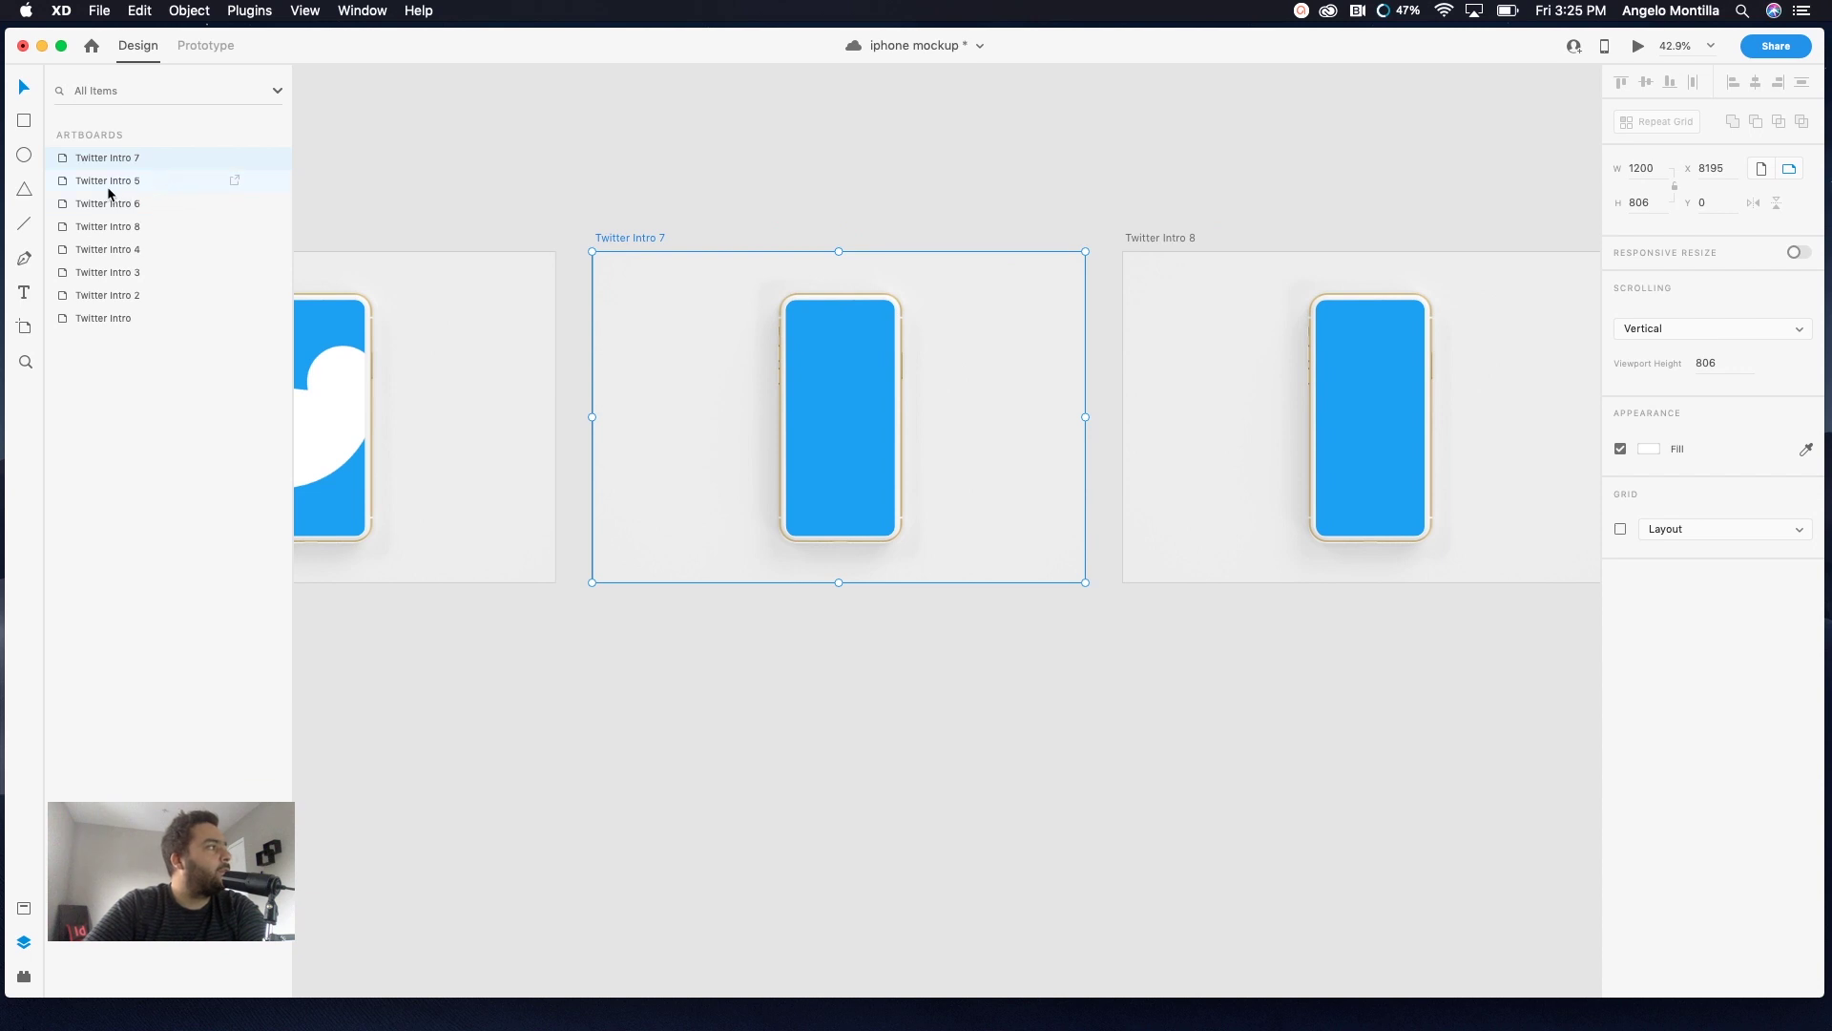
key("super+s")
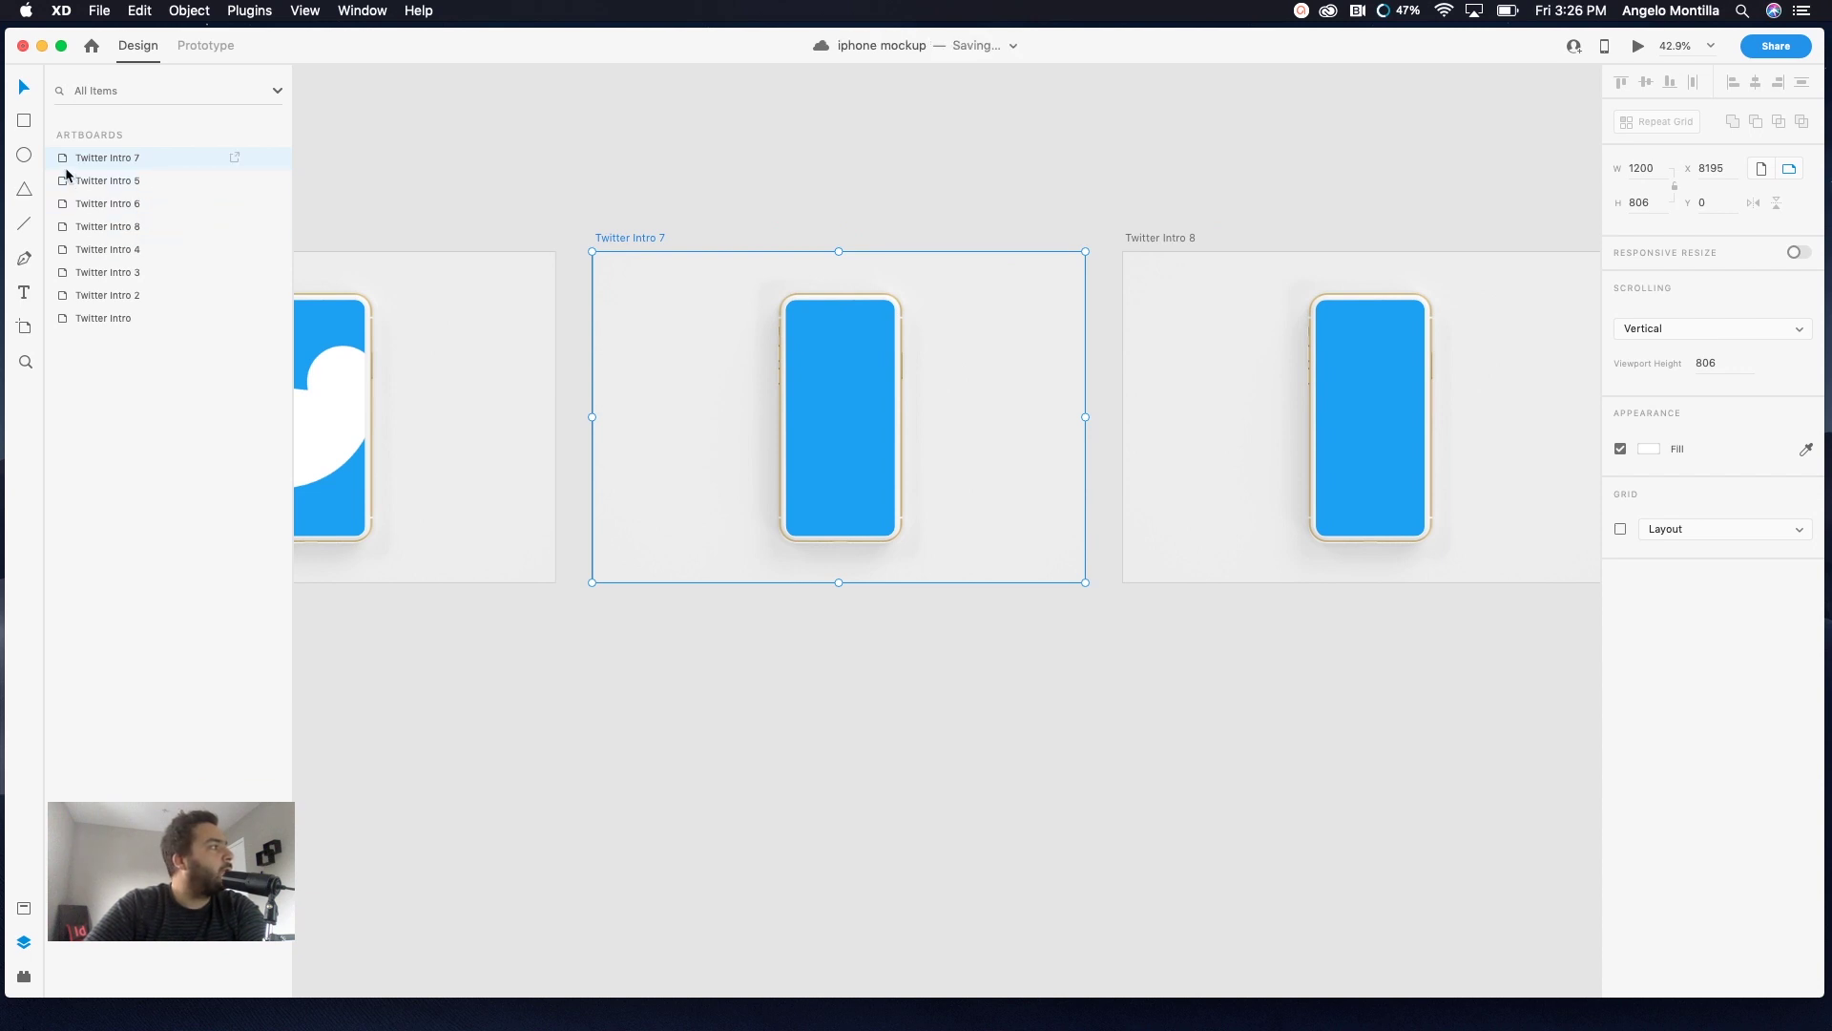
double_click(62, 158)
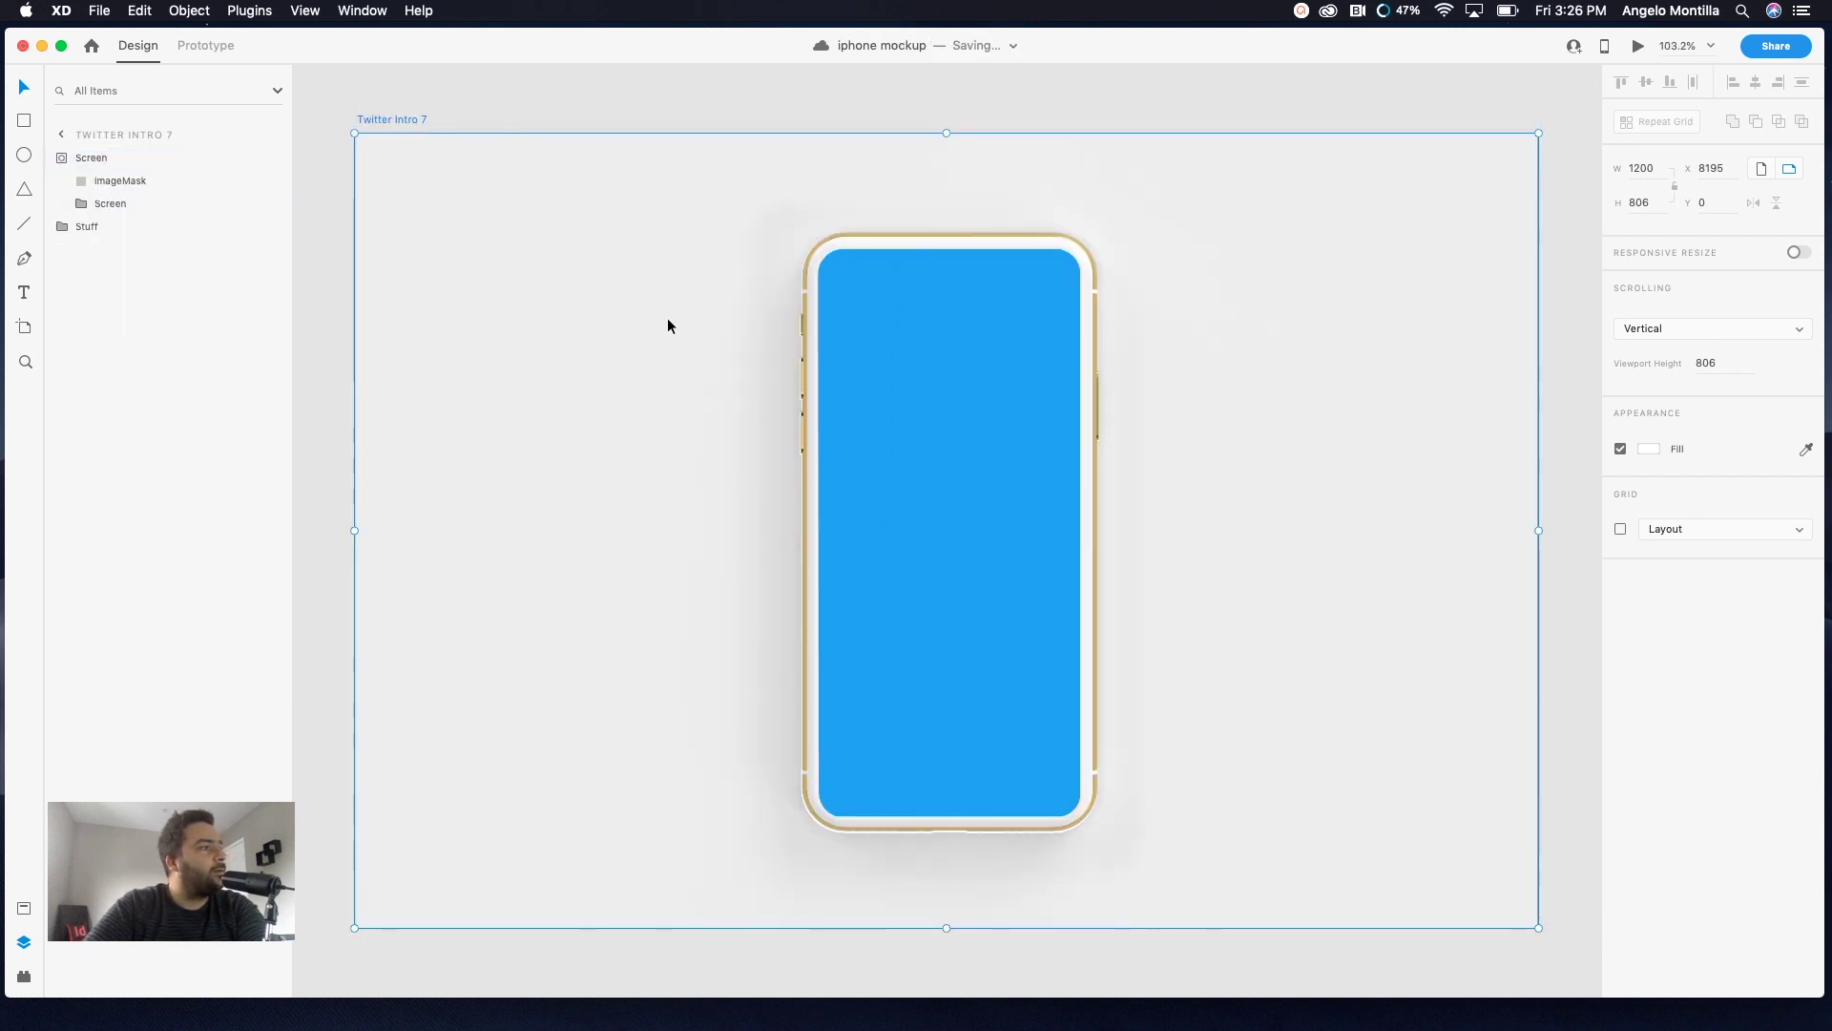
left_click(116, 177)
key("super+v")
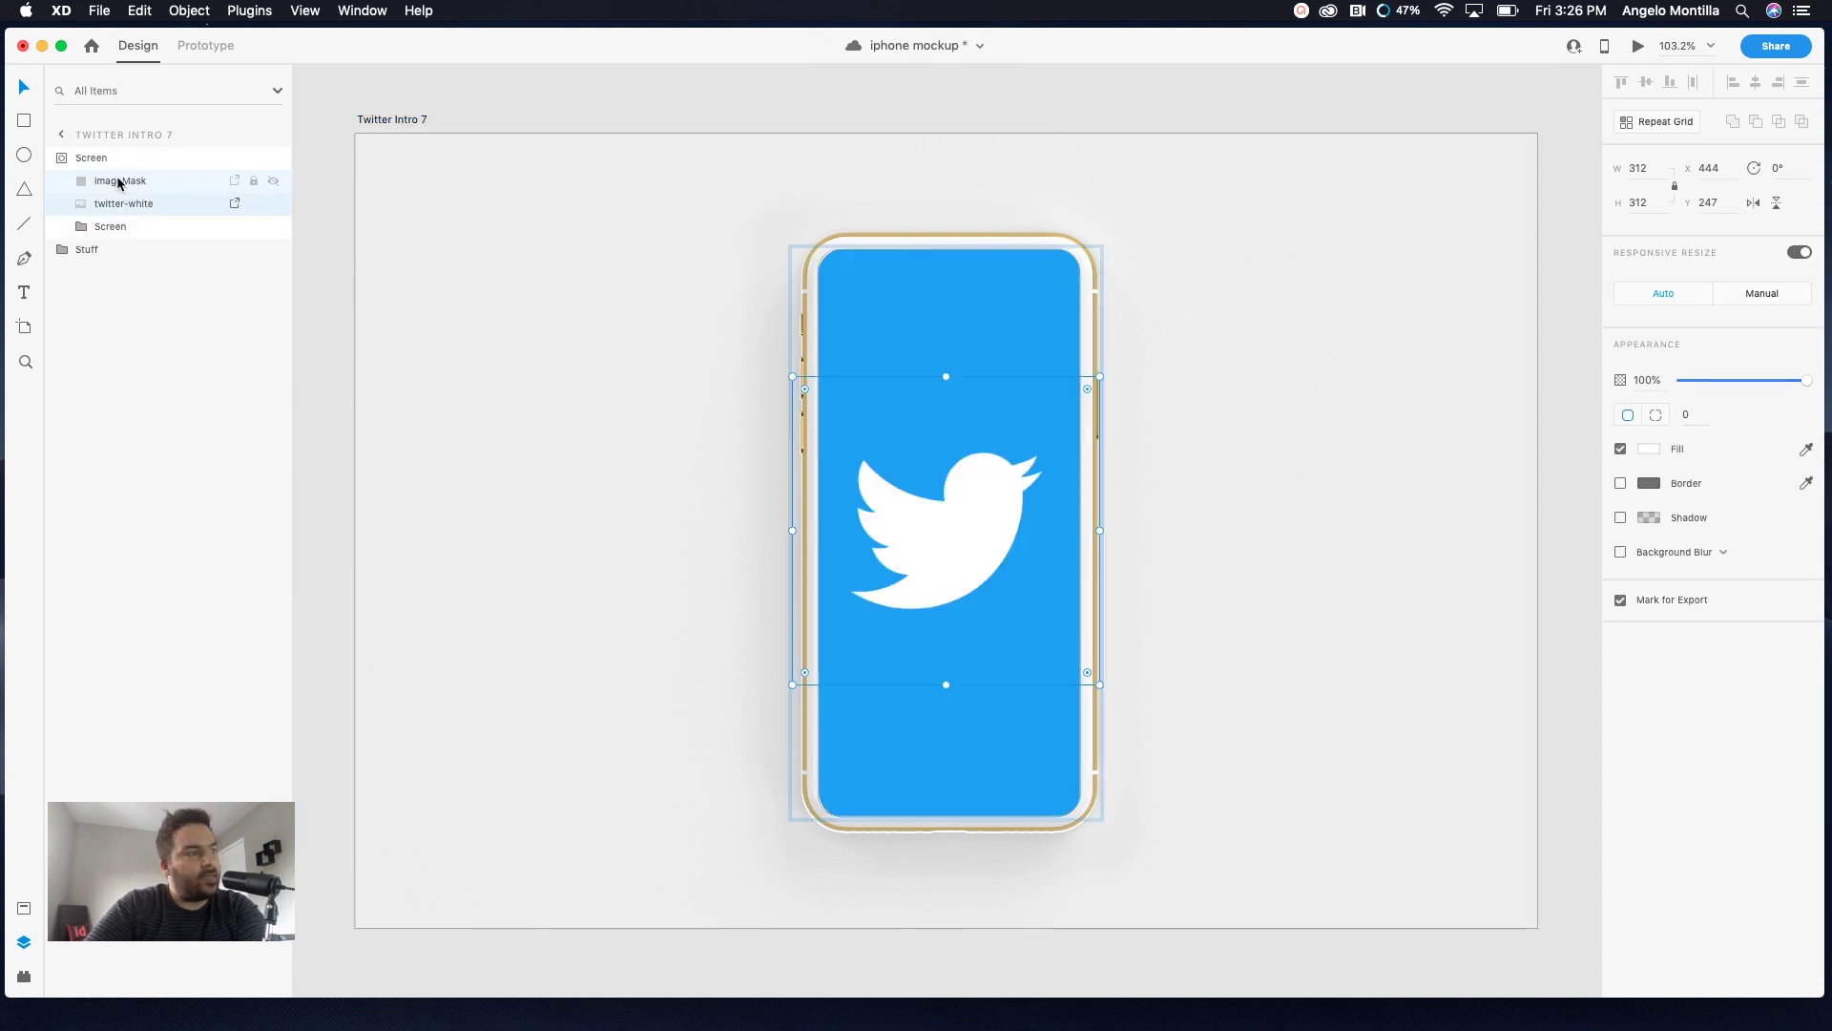
Enlarge the pasted bird in stages (958, 1056) to 1154 × 1154
left_click_drag(1100, 376, 1302, 175)
scroll(1141, 420, "down", 5)
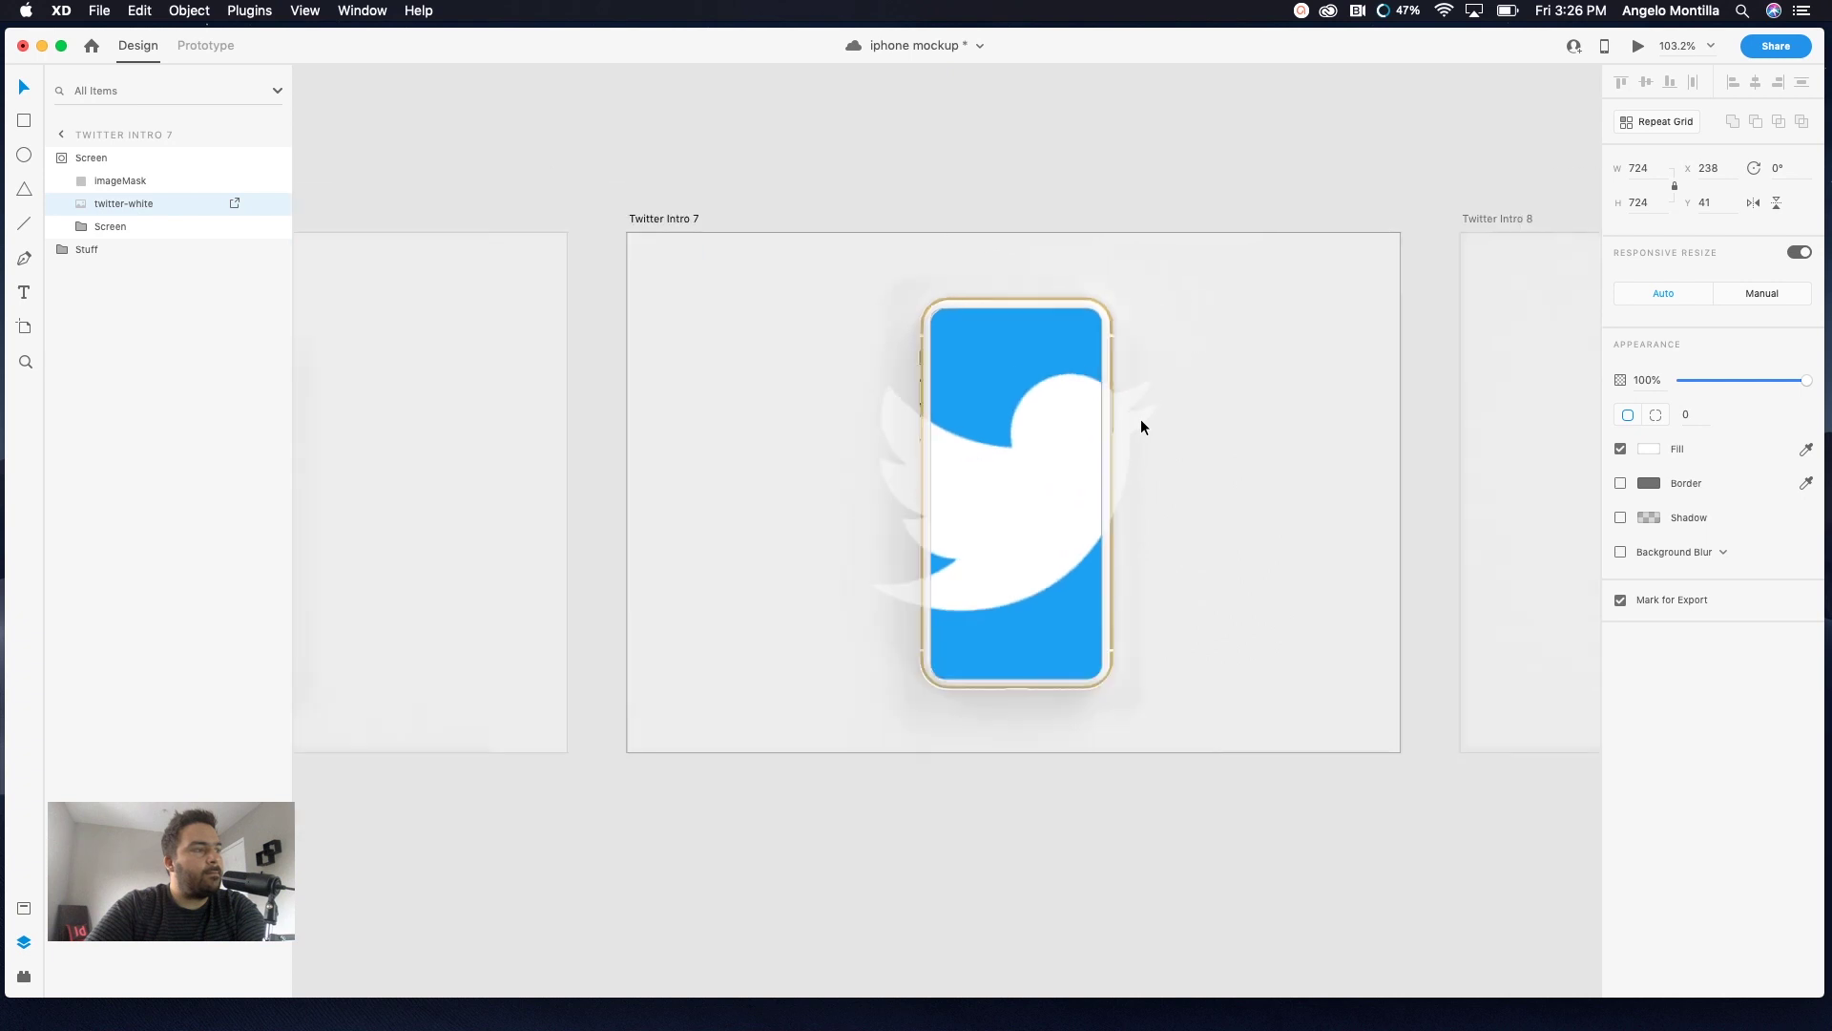
left_click_drag(1201, 327, 1274, 282)
scroll(1489, 413, "right", 5)
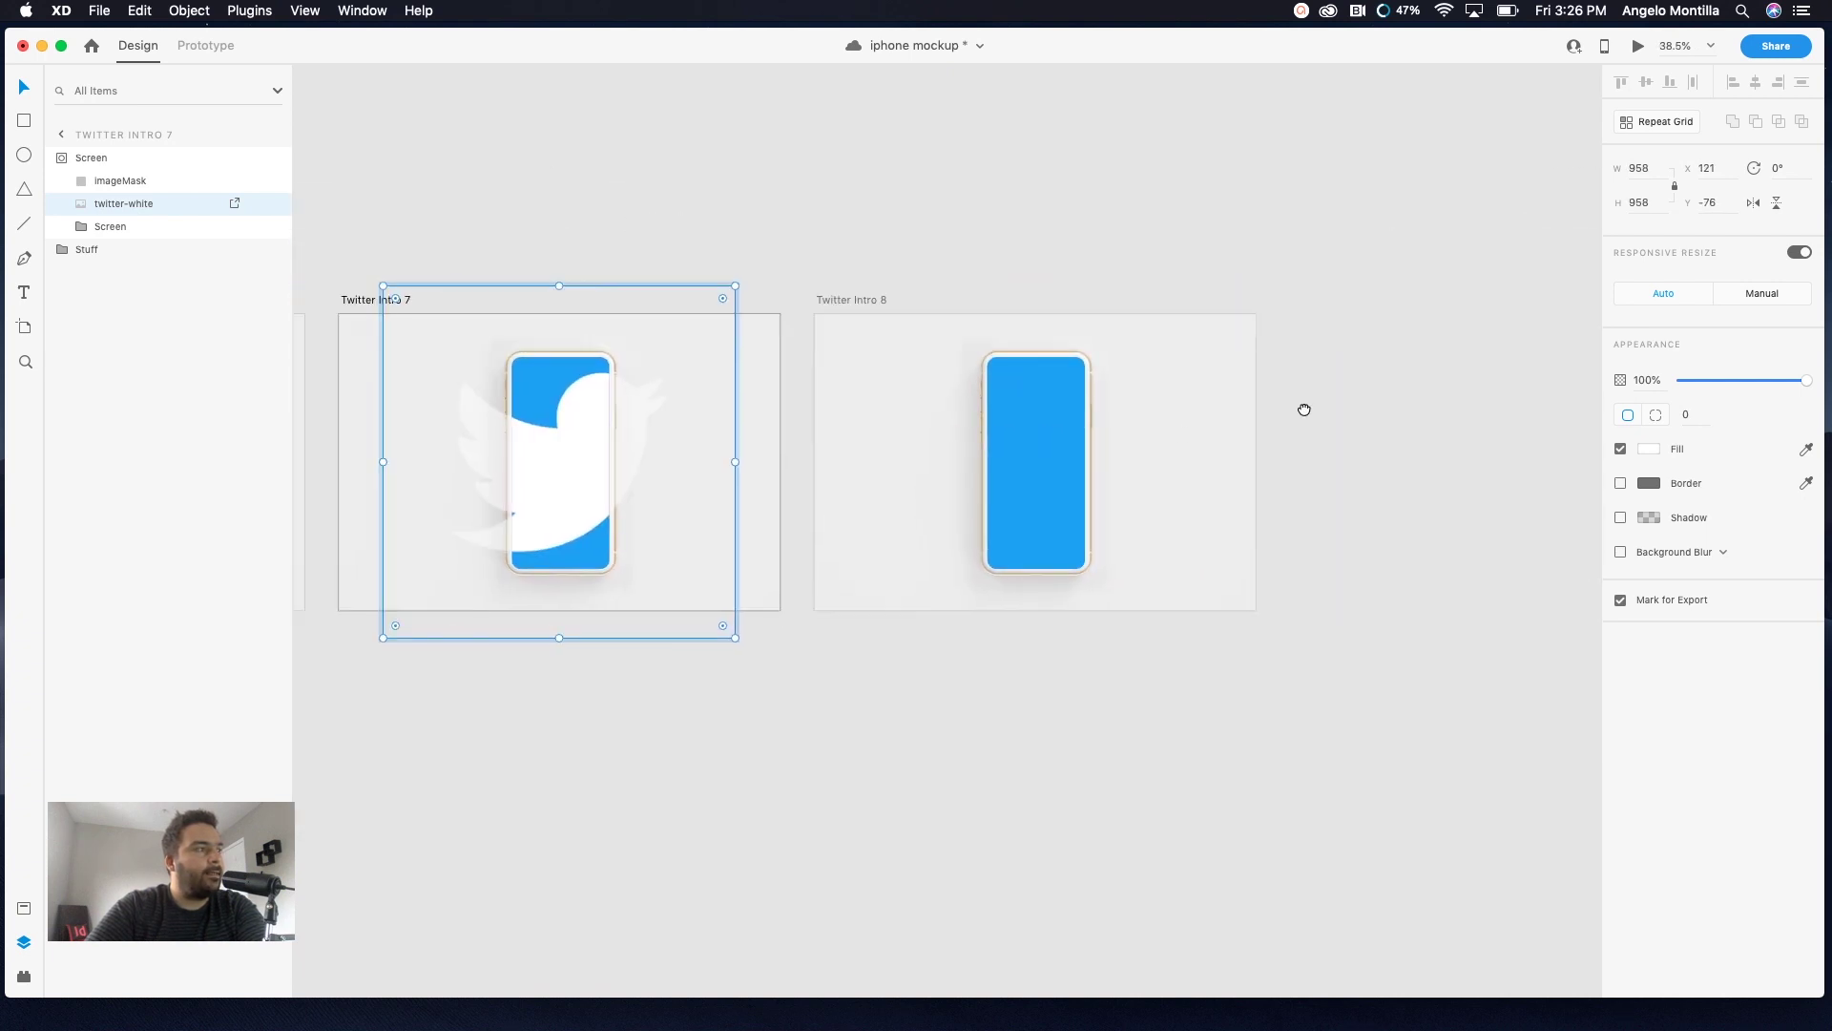
left_click_drag(1014, 257, 1088, 229)
left_click_drag(905, 353, 1205, 351)
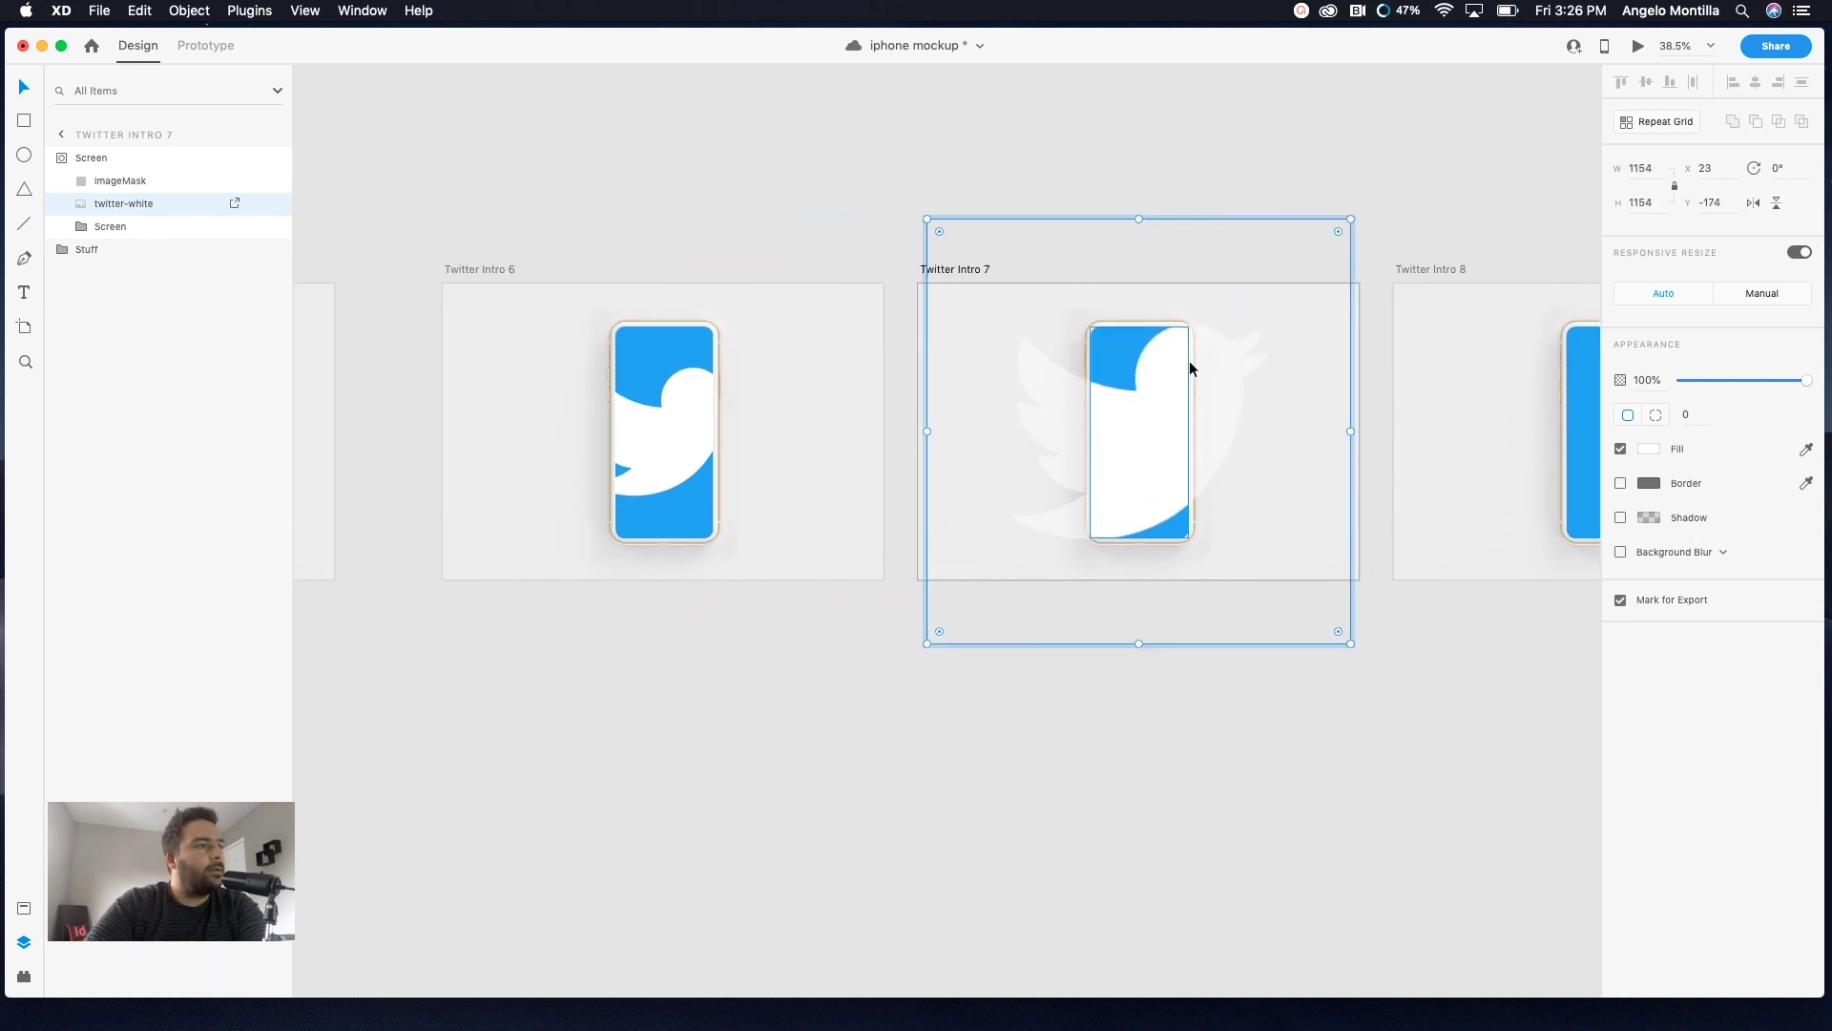
left_click(1032, 145)
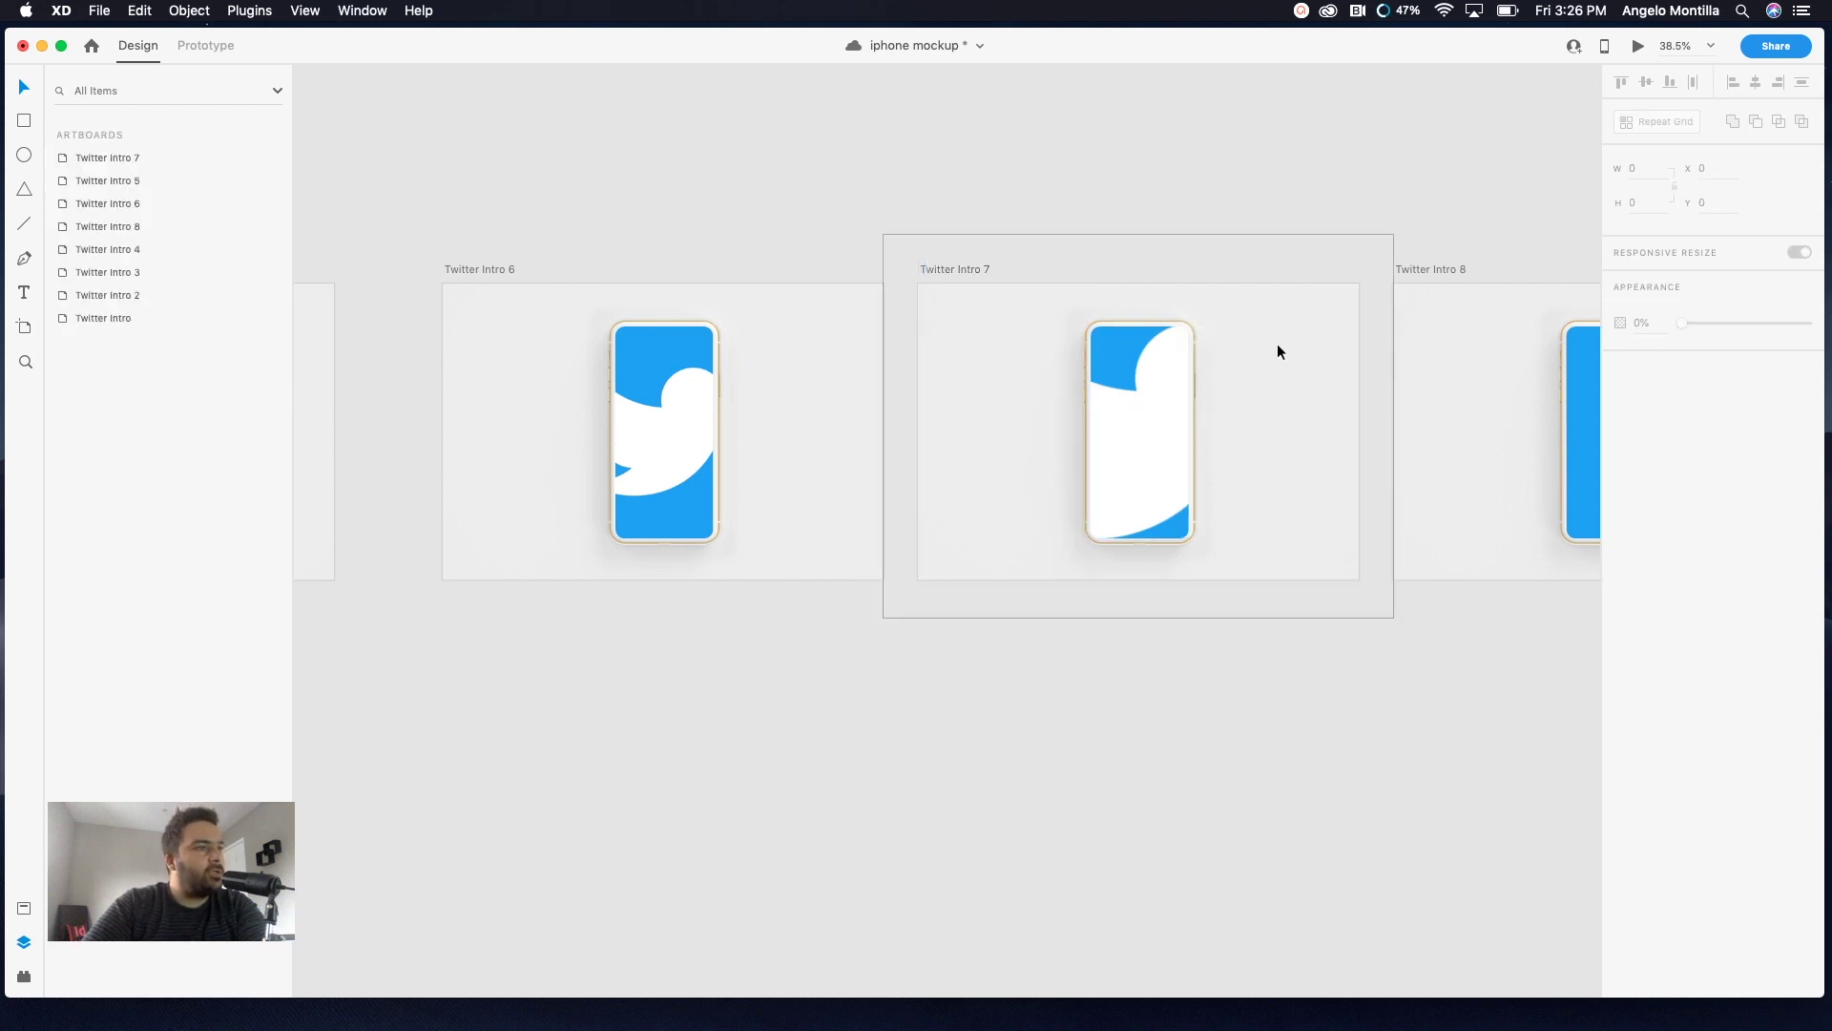
Move Twitter Intro 8 to the top of the artboard list and paste the white bird into its screen mask
left_click(1412, 268)
left_click_drag(1165, 316, 856, 332)
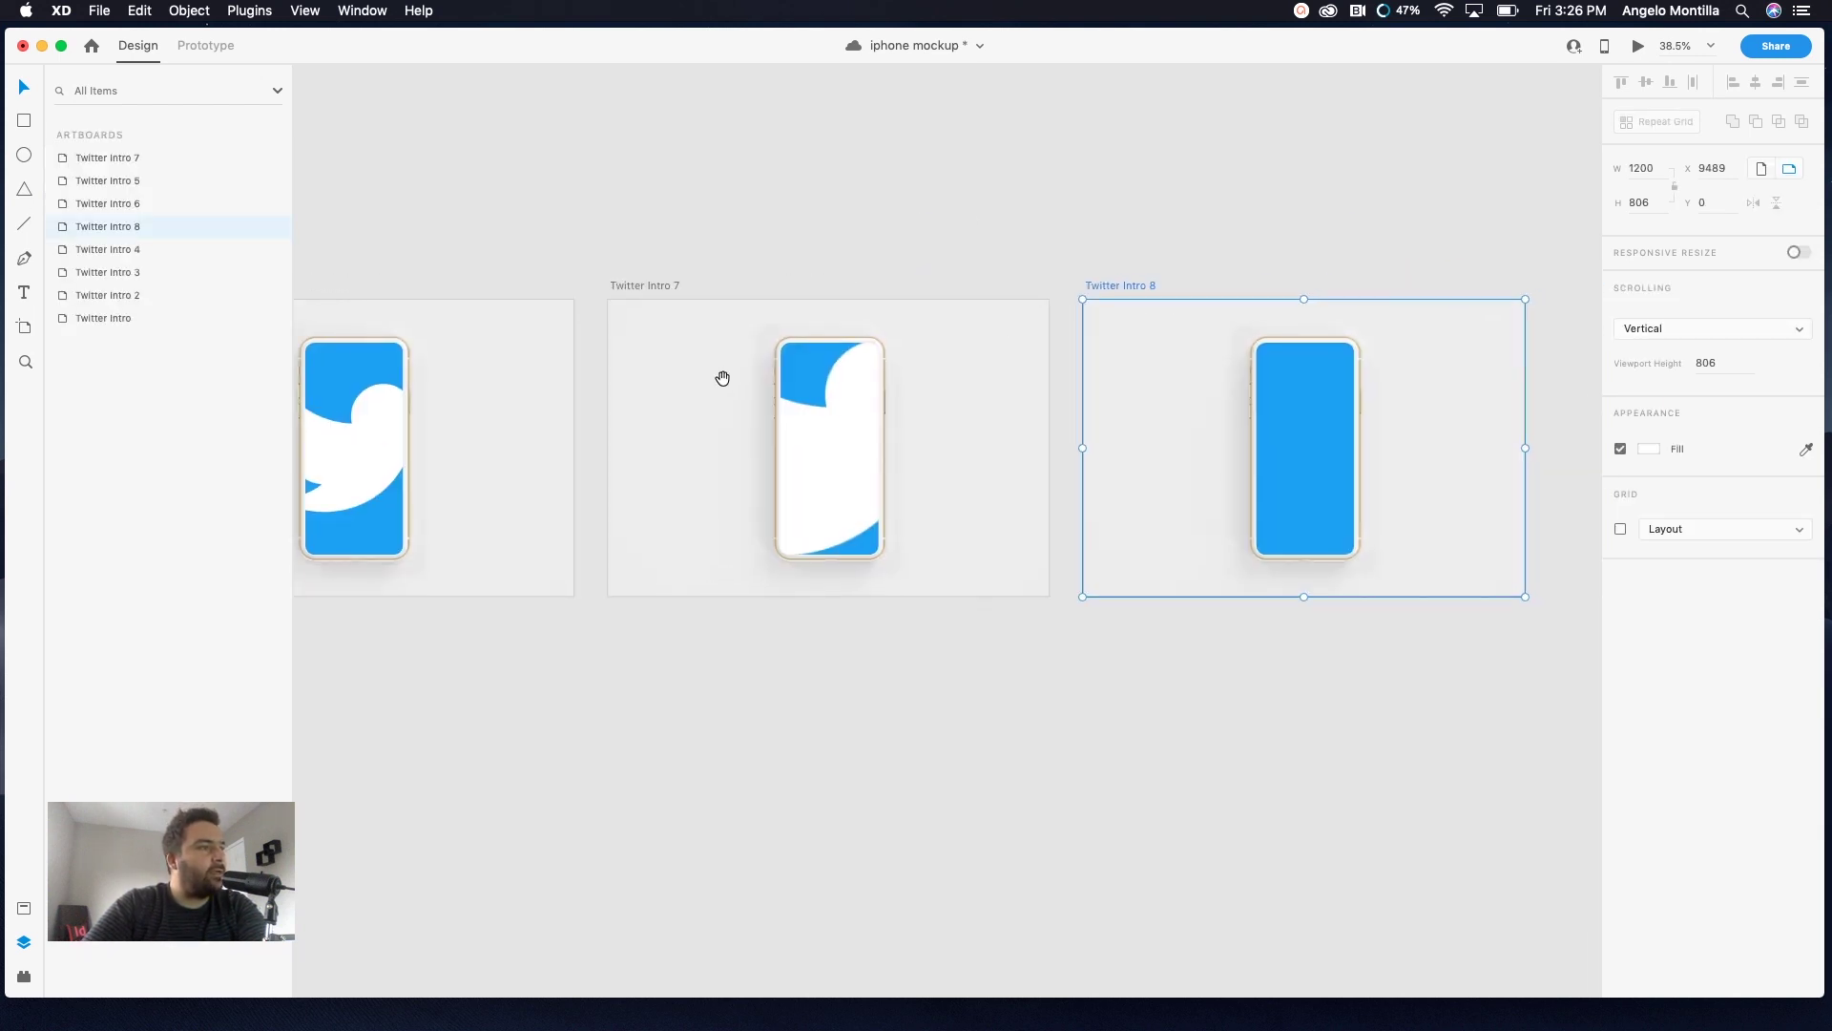
scroll(719, 376, "right", 3)
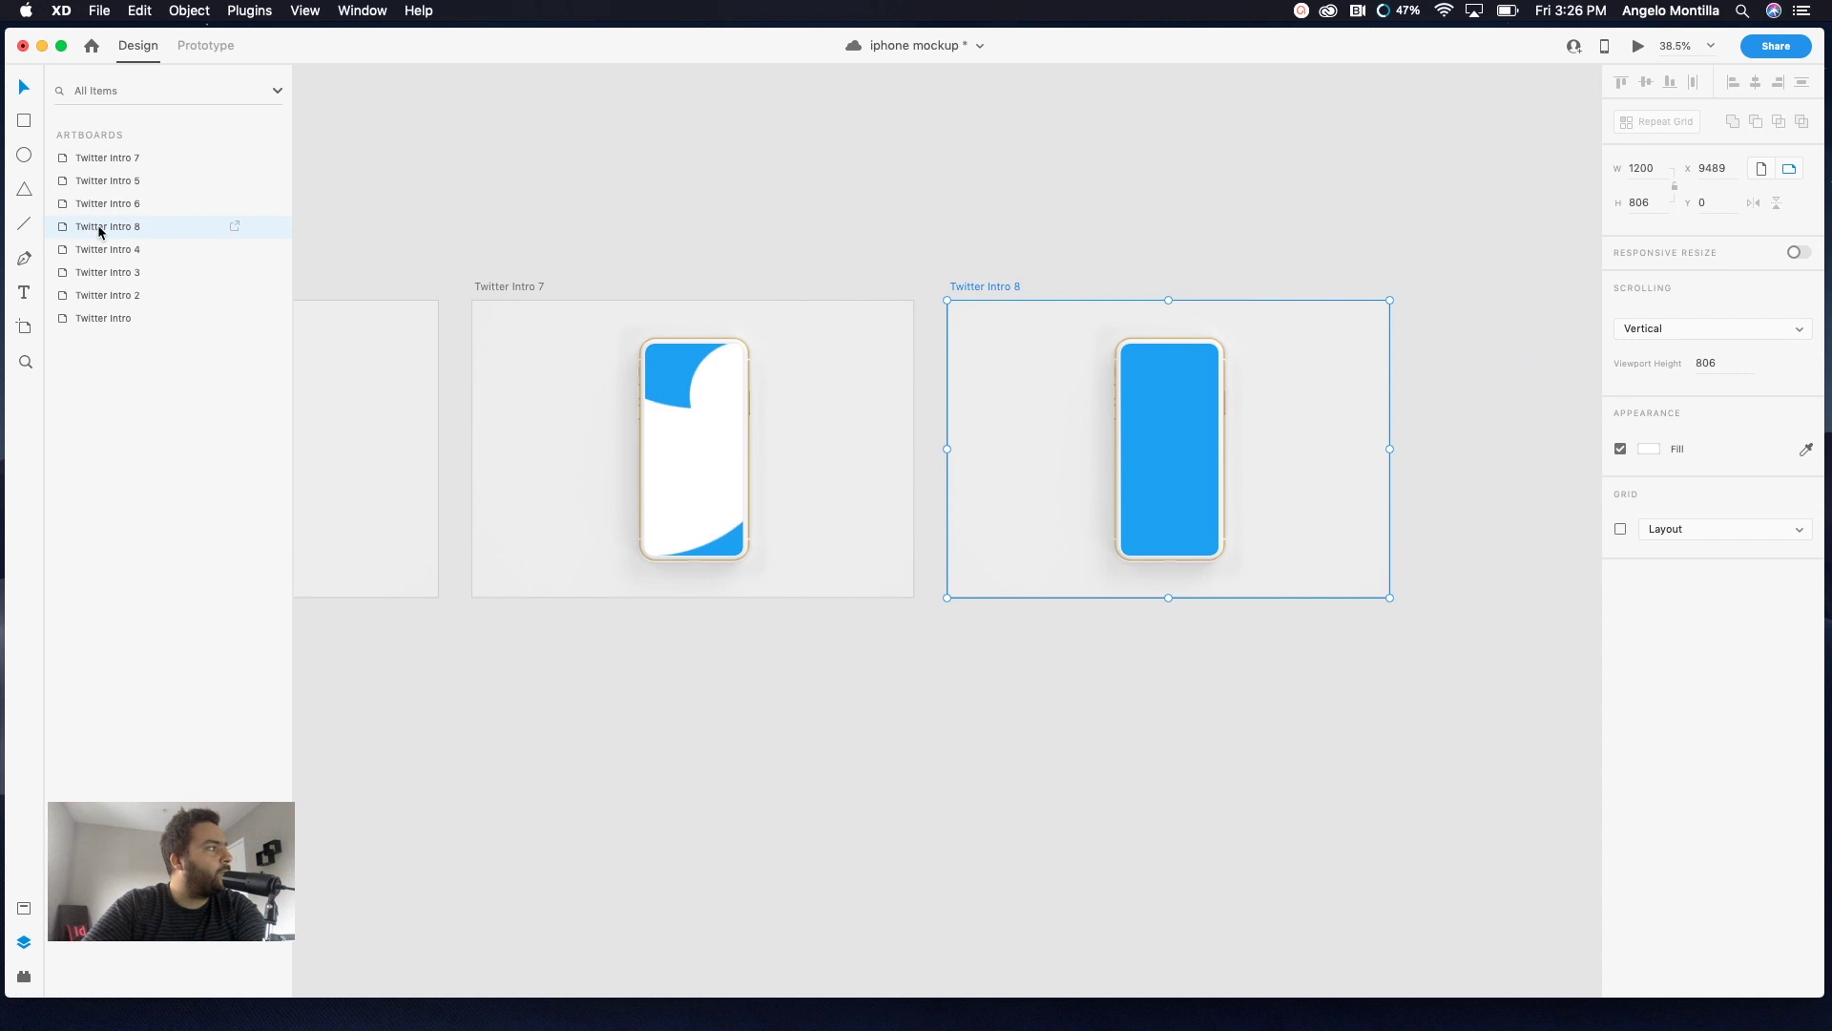
left_click_drag(66, 231, 73, 164)
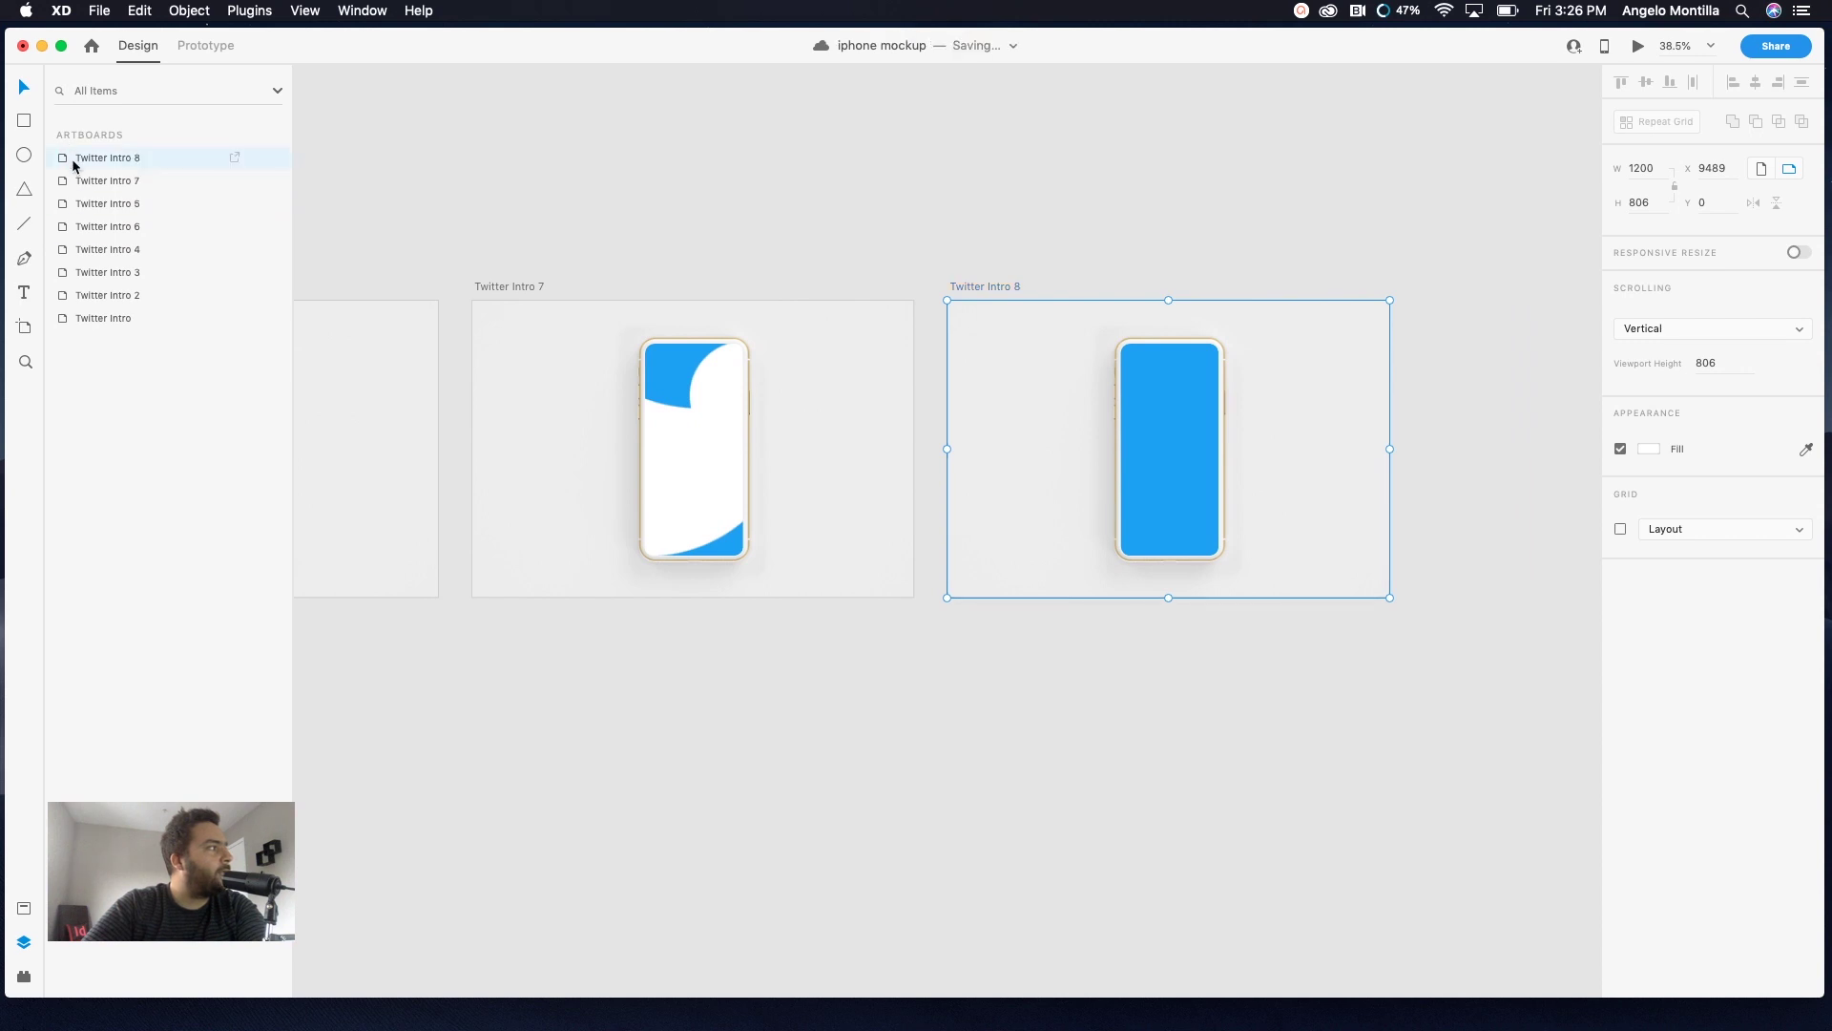
double_click(65, 164)
left_click(117, 185)
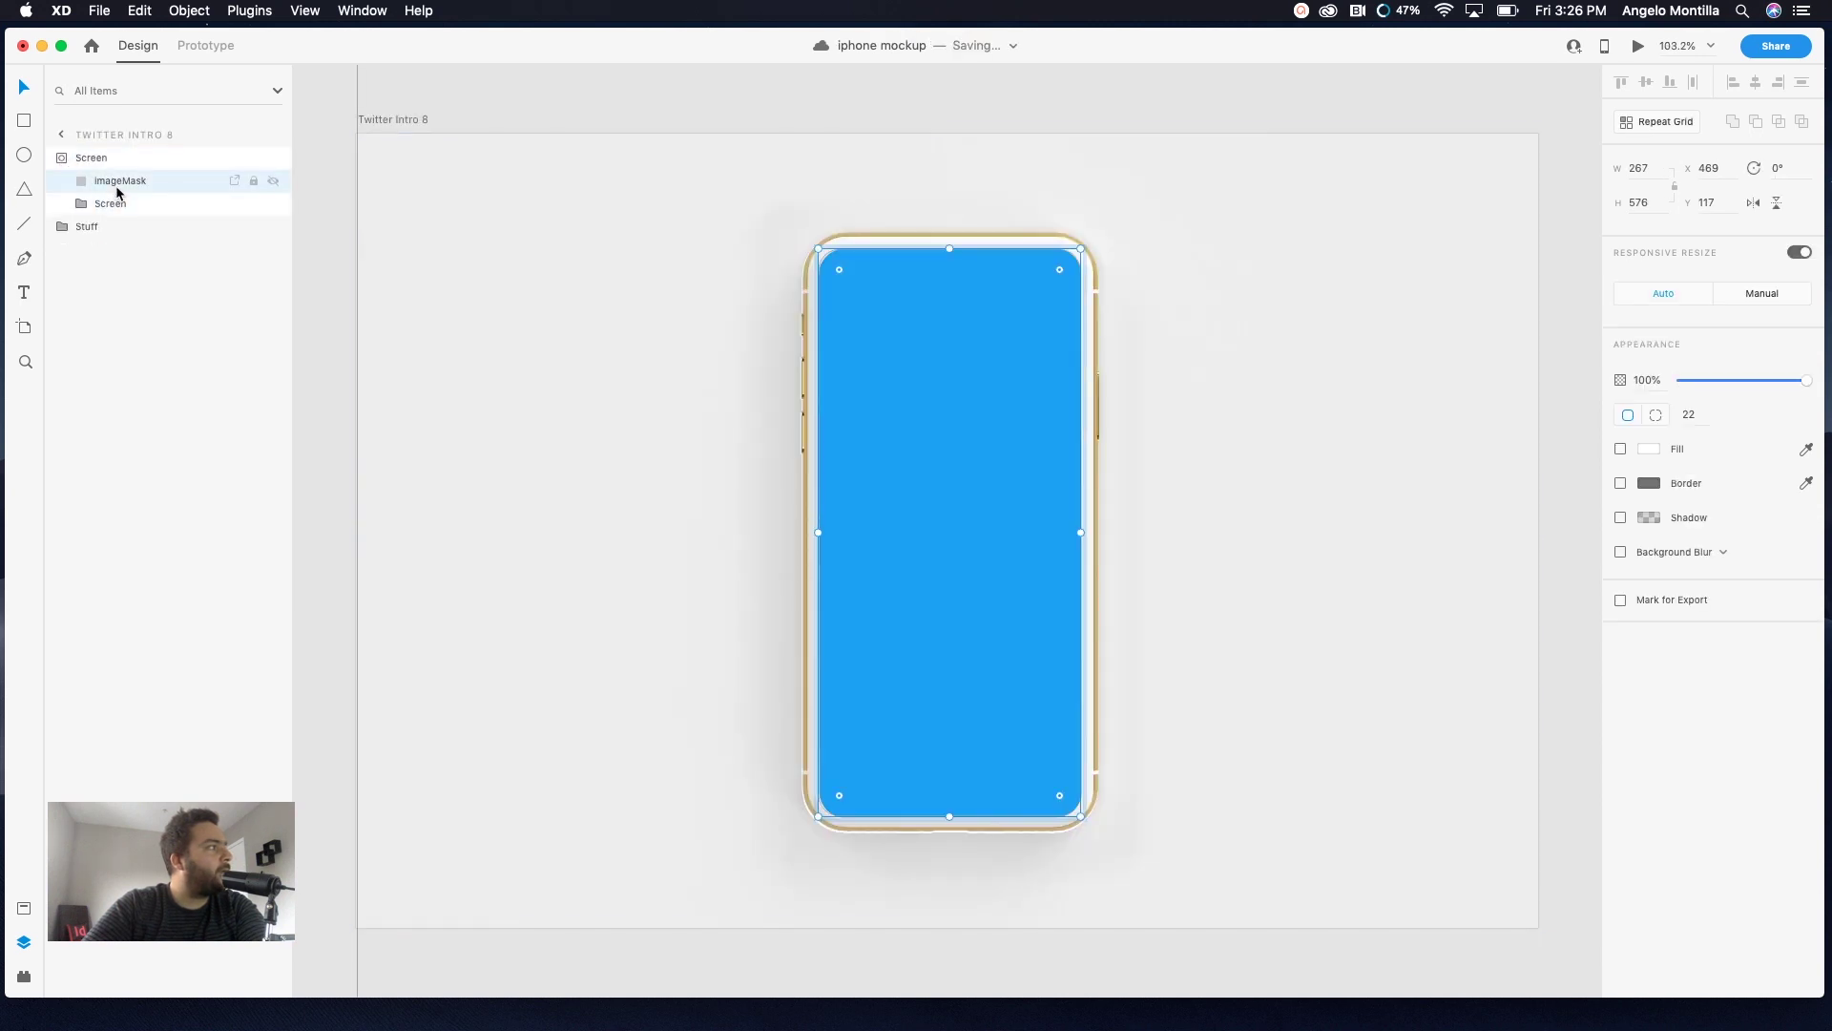
key("super+v")
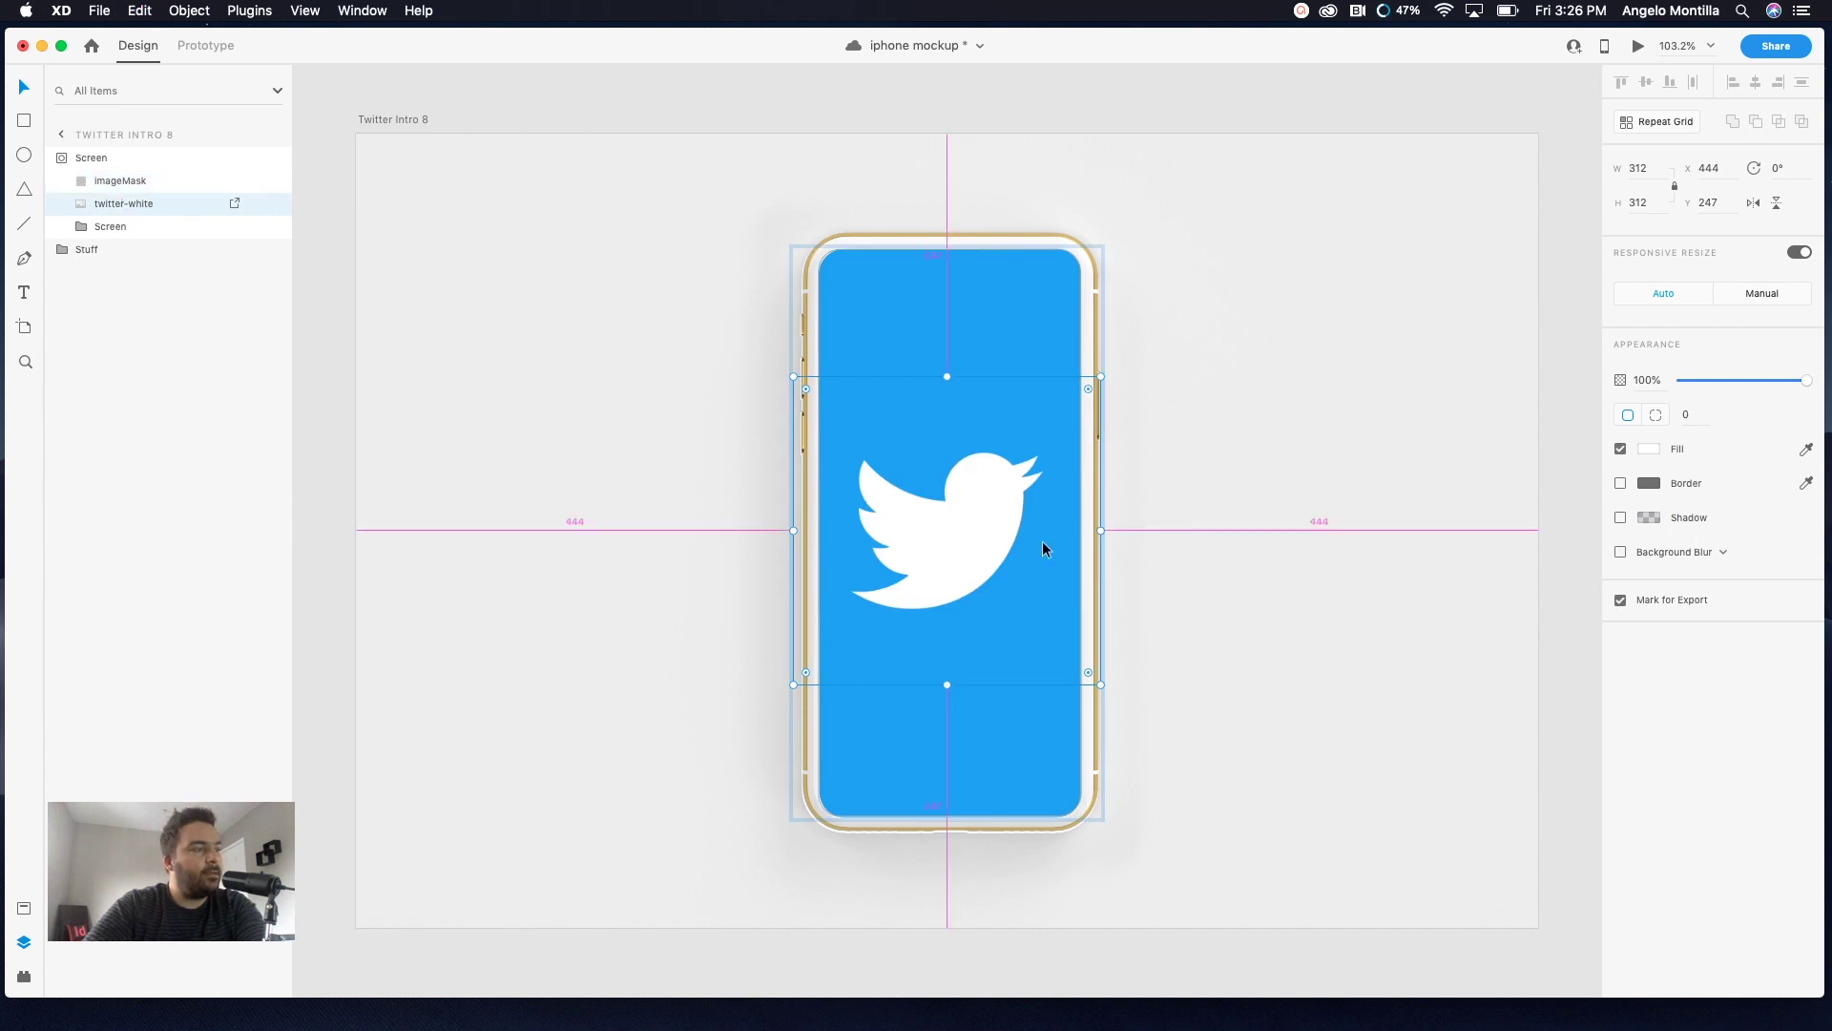
Enlarge the white bird to 2100 px, position it over the phone, and set its opacity to 55%
key("super+0")
left_click_drag(1066, 482, 1462, 181)
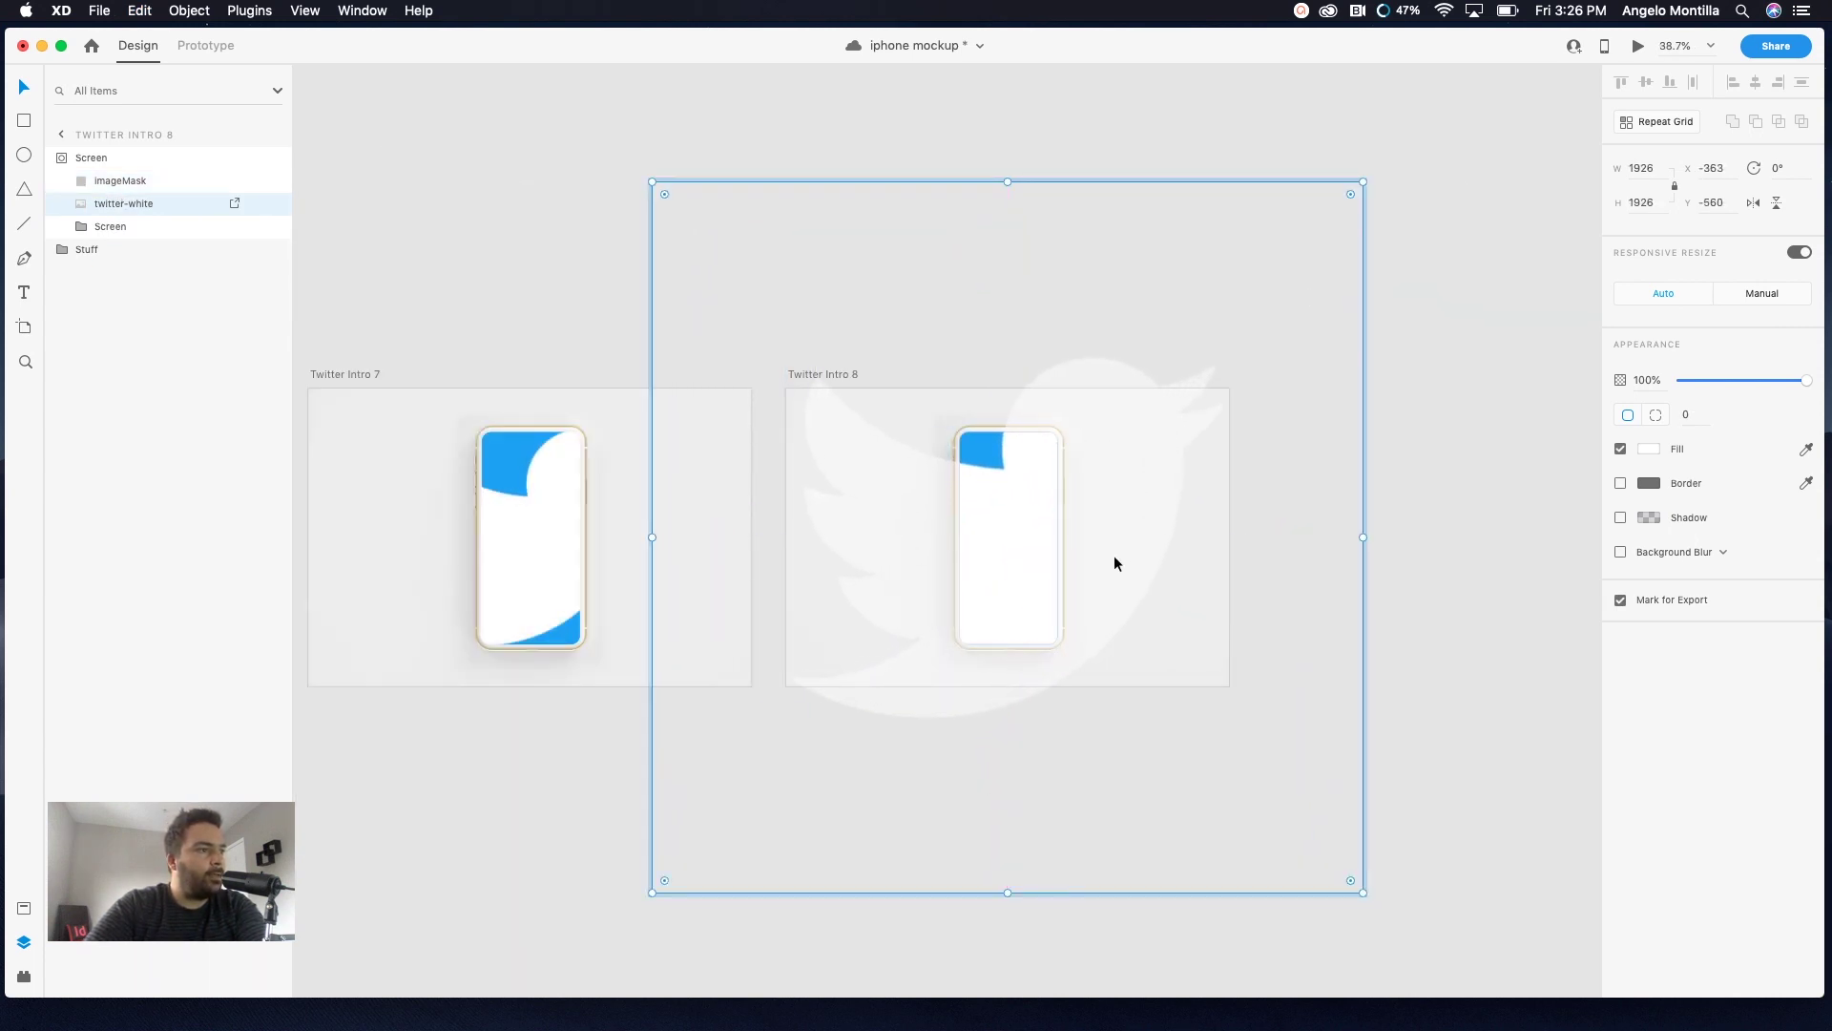
left_click_drag(1115, 563, 1104, 524)
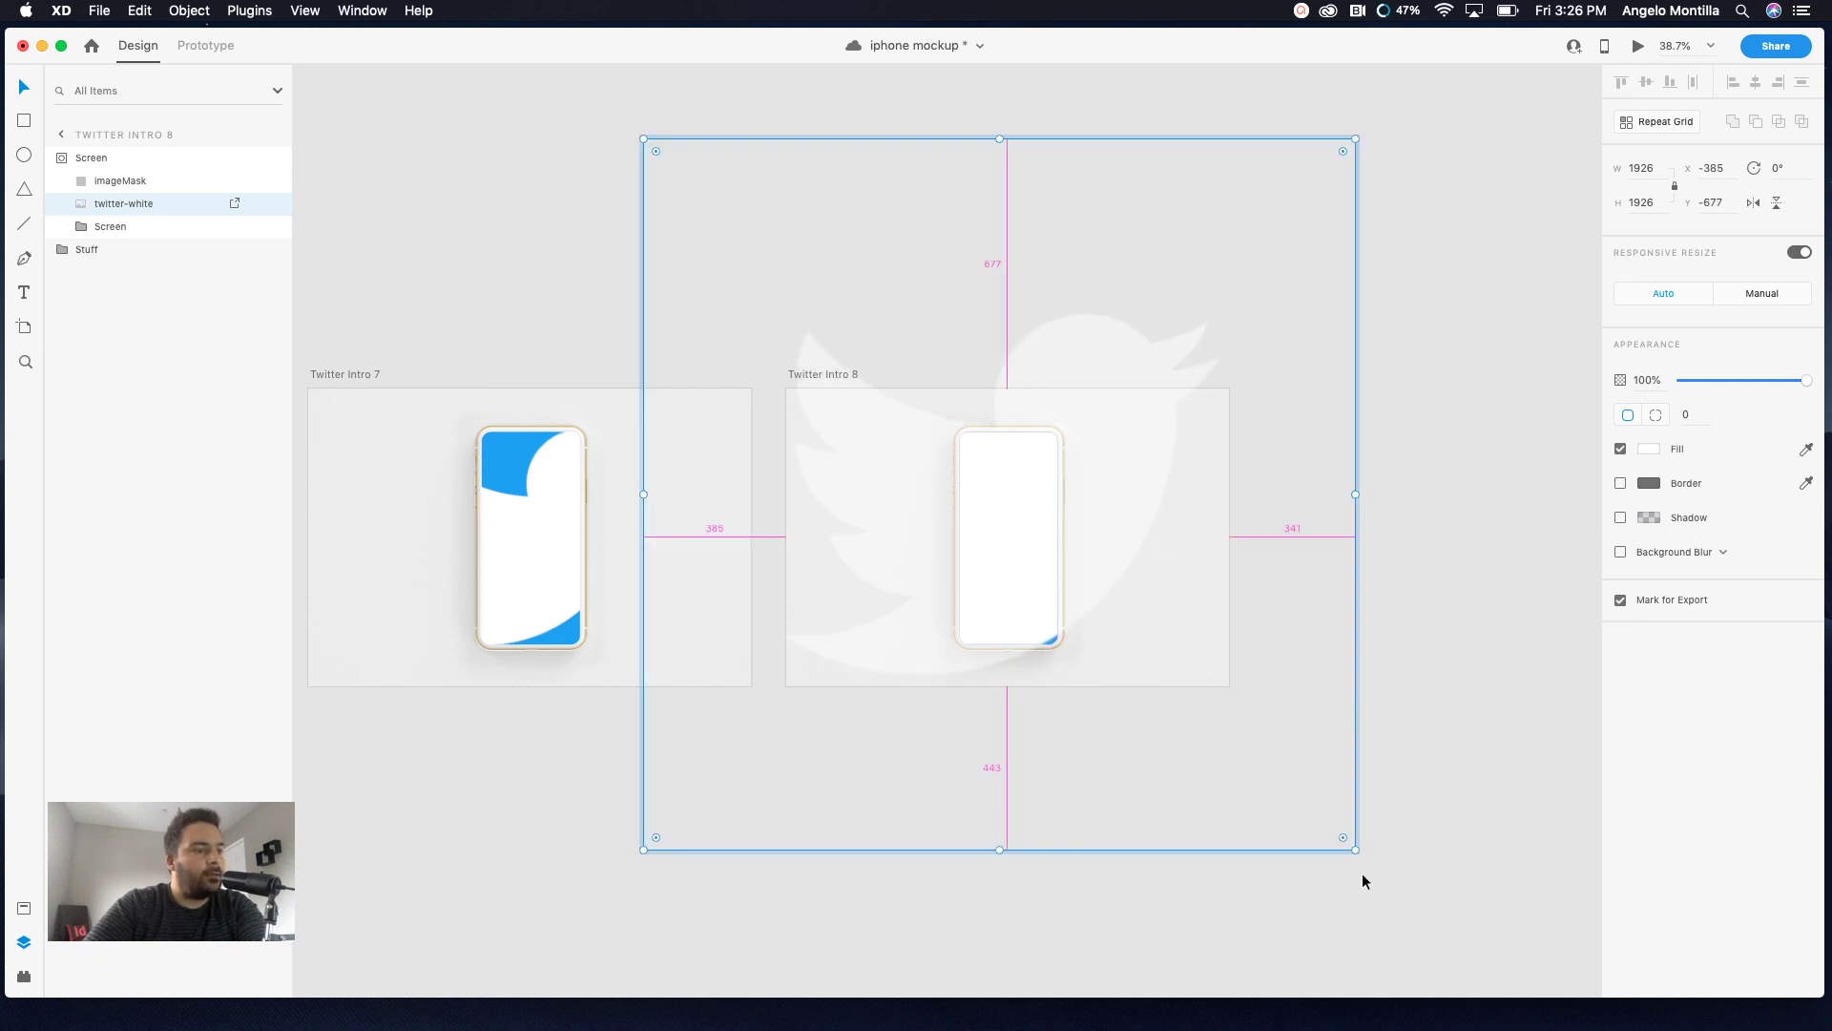
left_click_drag(1355, 848, 1387, 875)
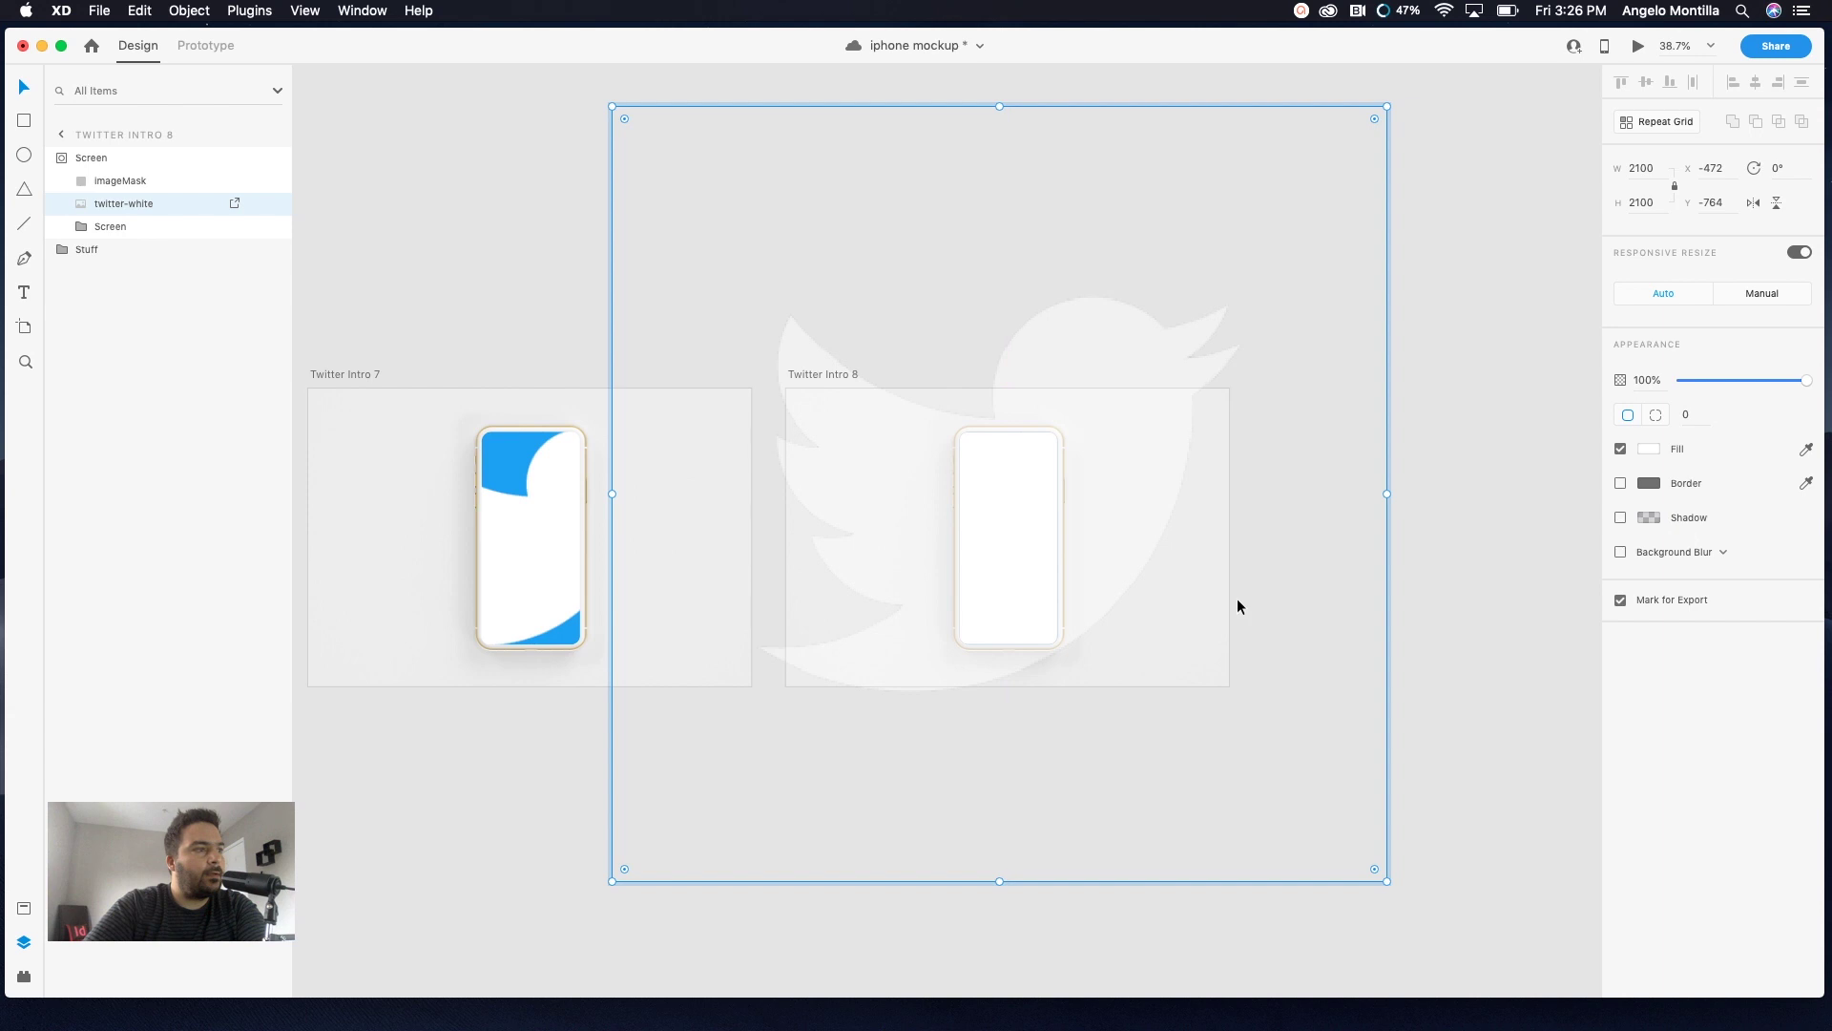
left_click_drag(1132, 533, 1128, 515)
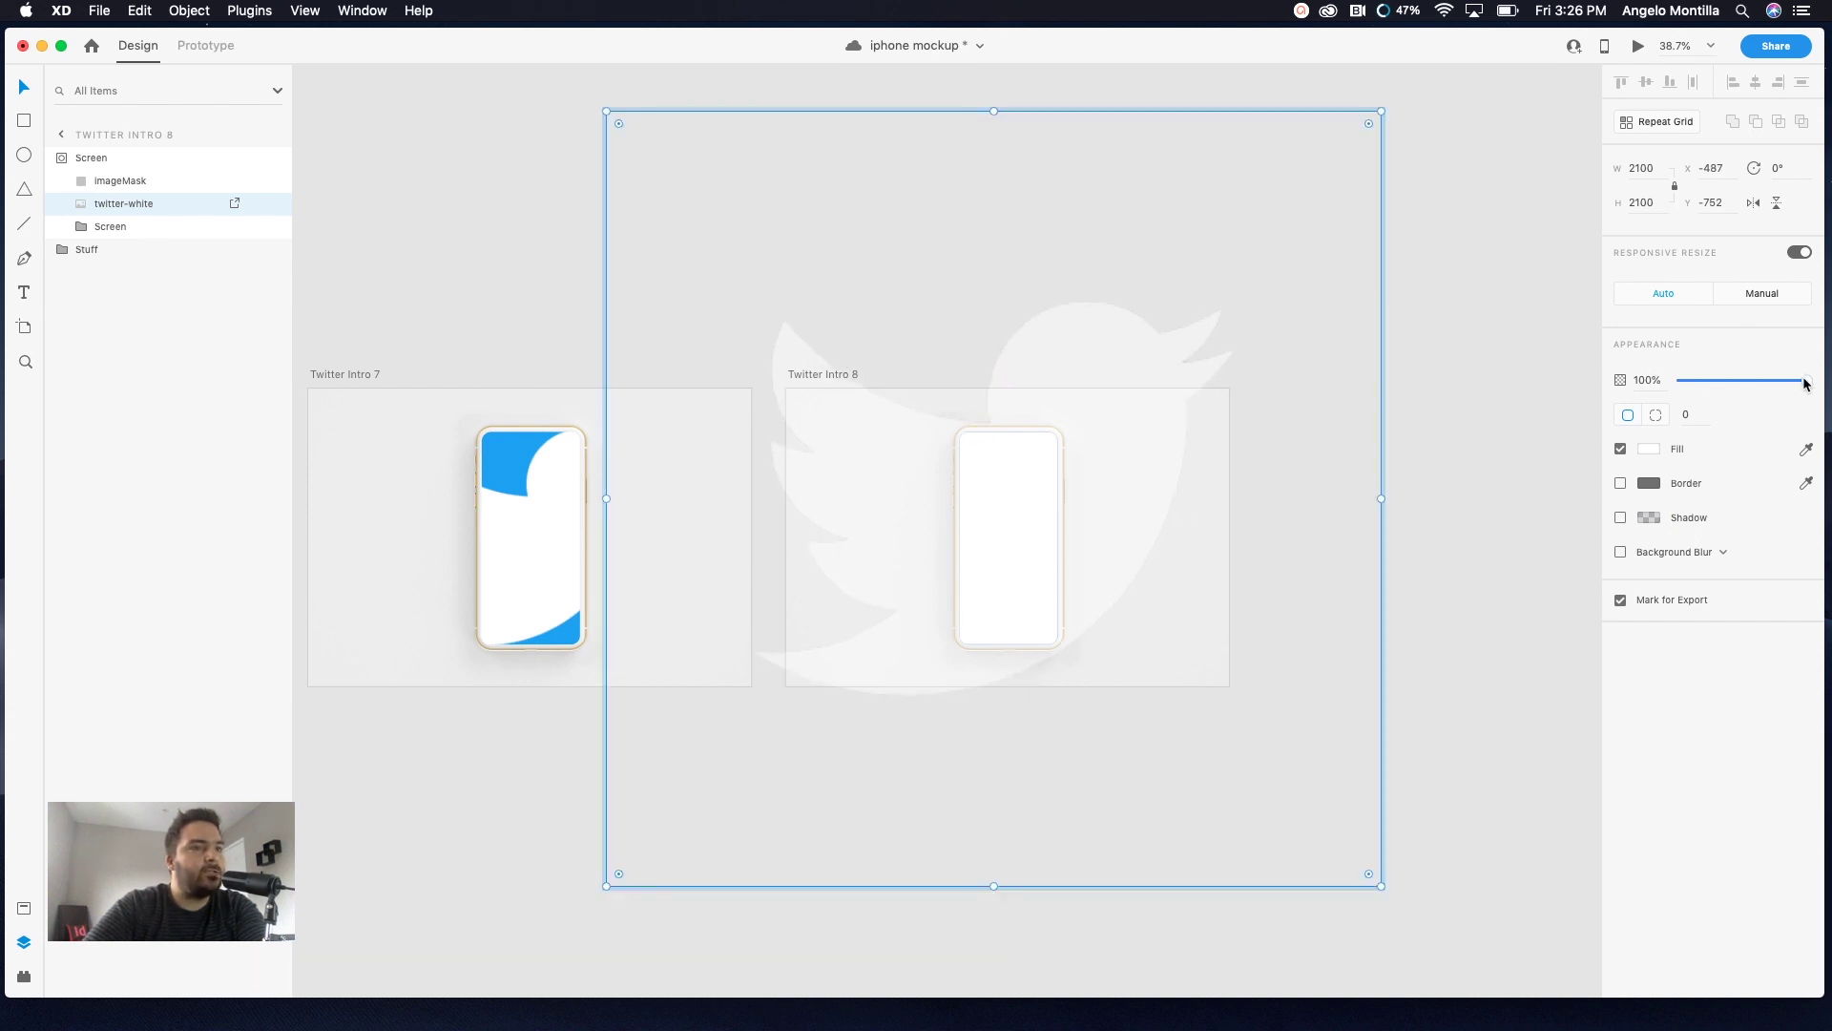
left_click_drag(1806, 380, 1754, 385)
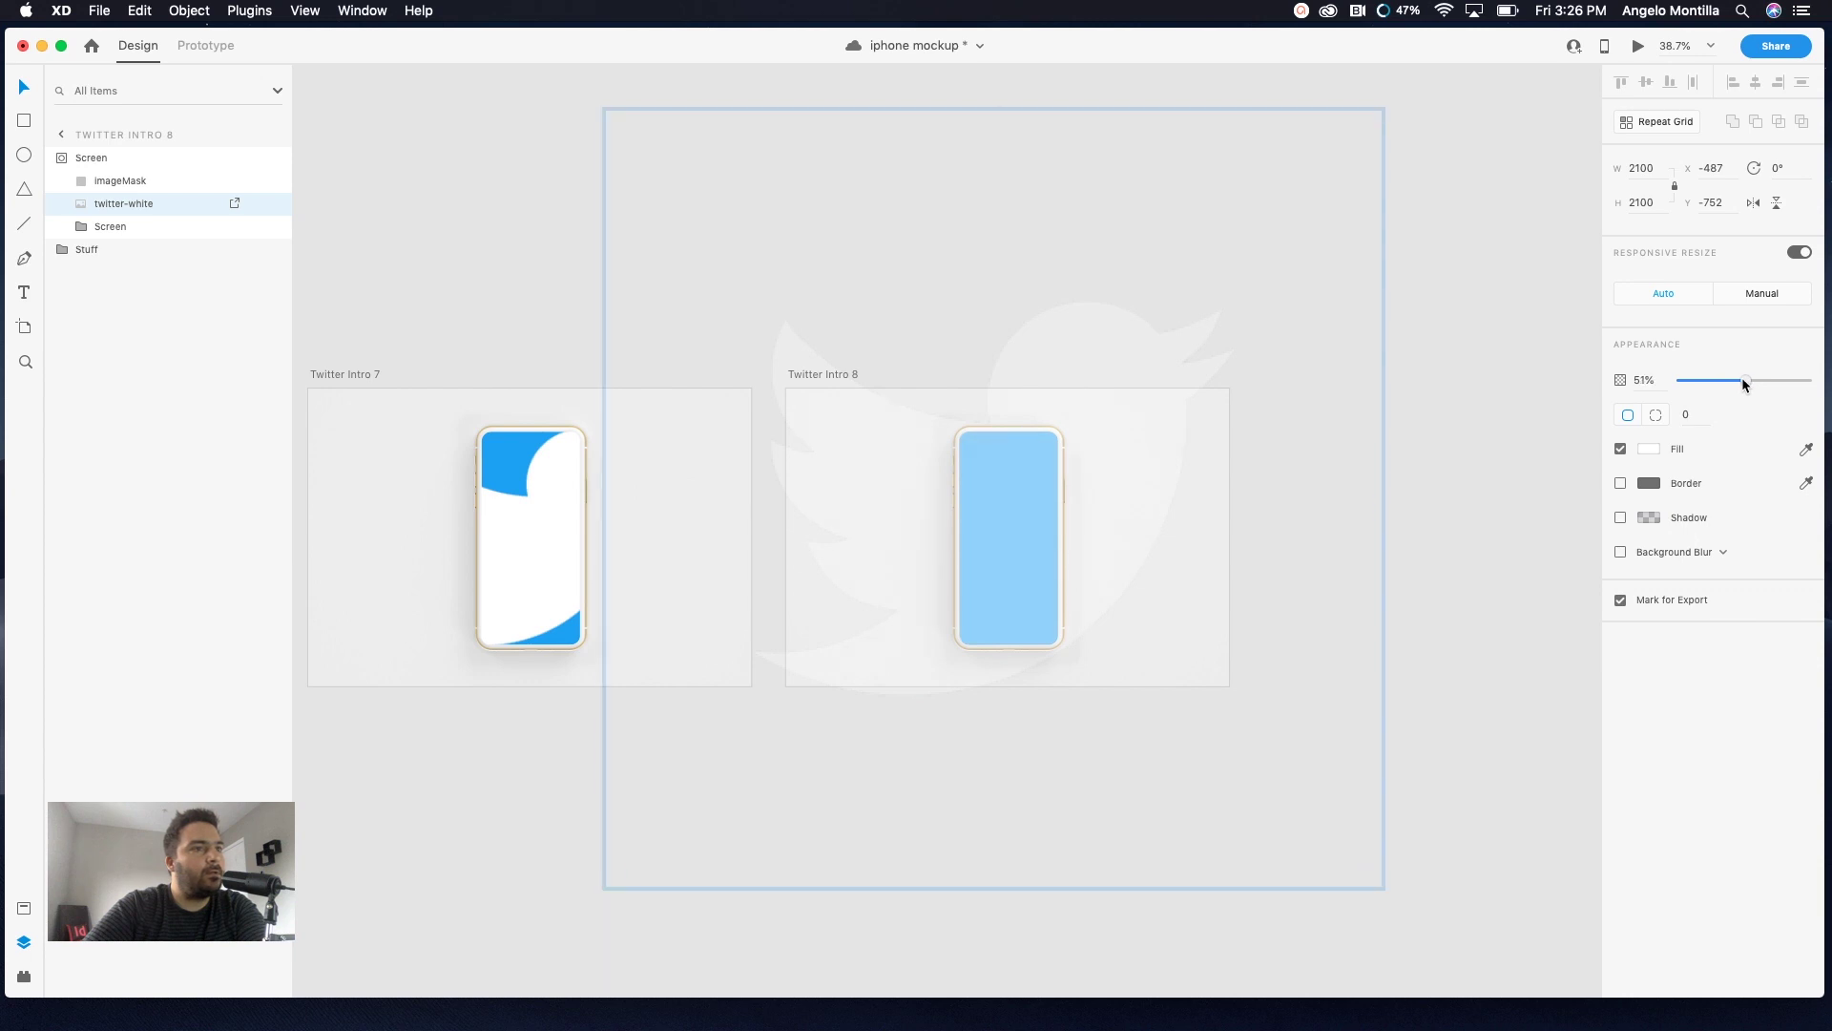
left_click_drag(1748, 382, 1750, 382)
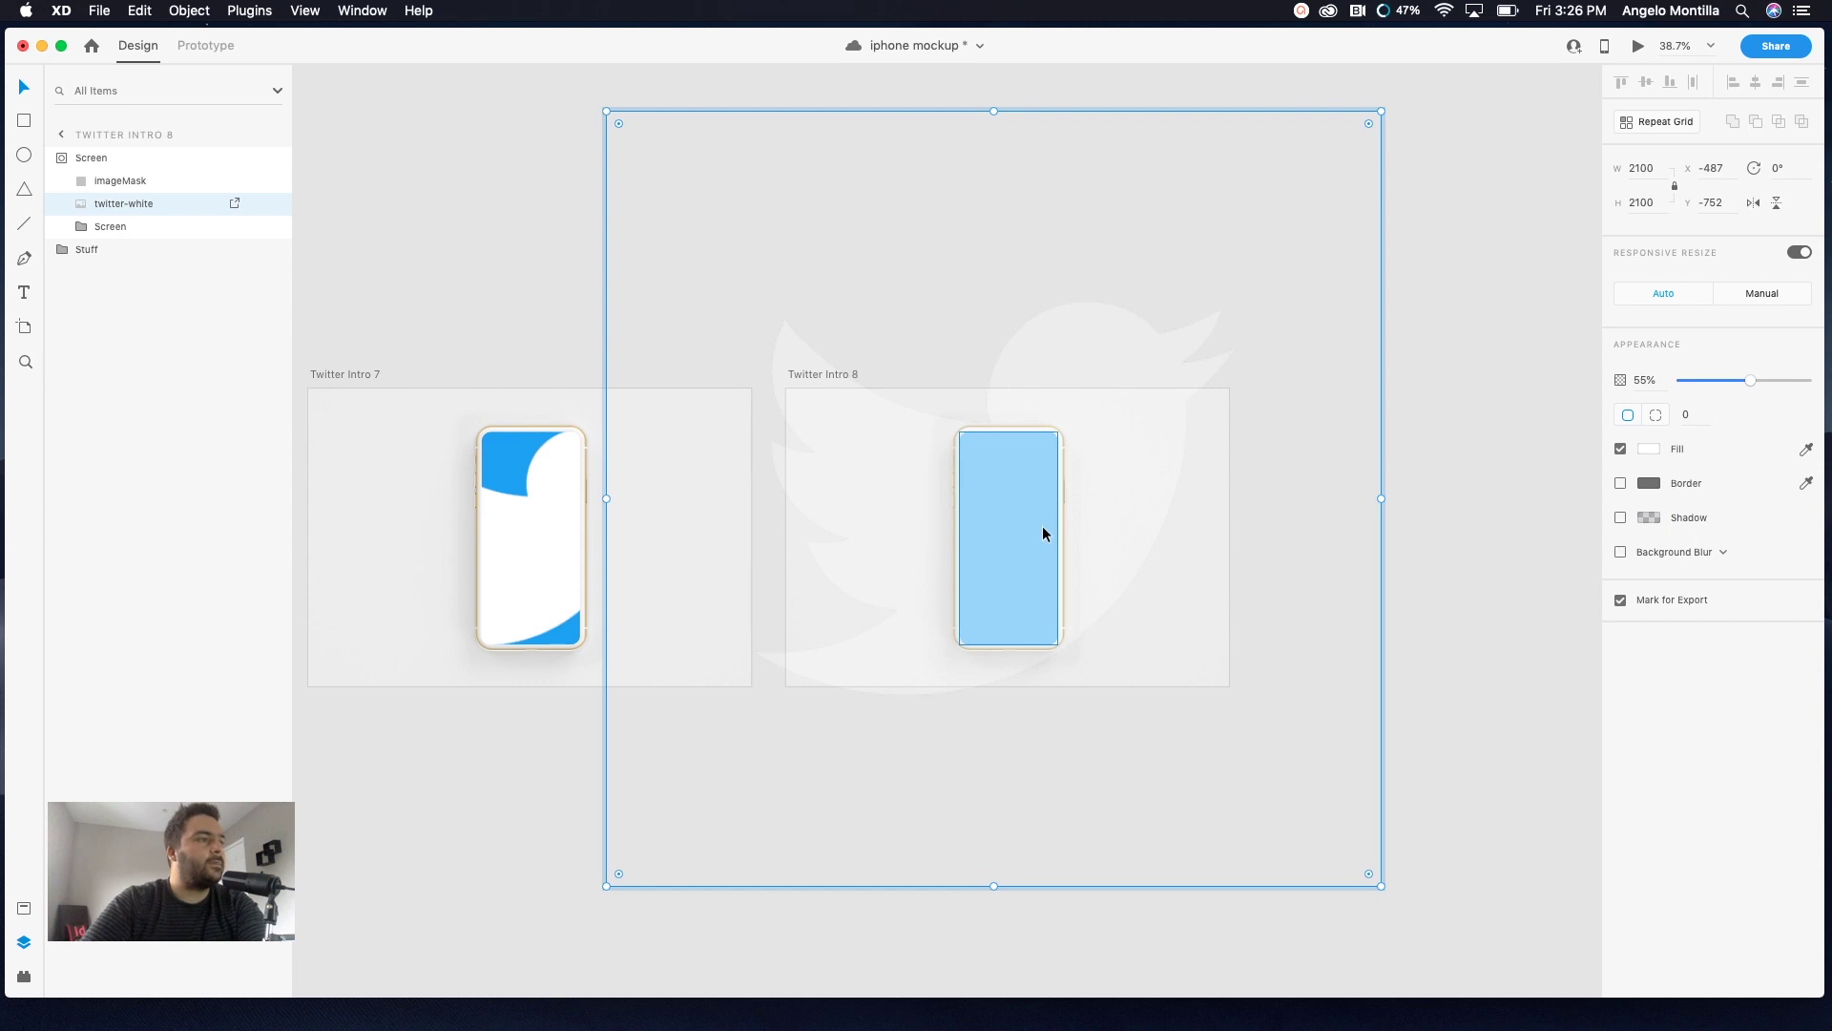
left_click_drag(1021, 548, 973, 587)
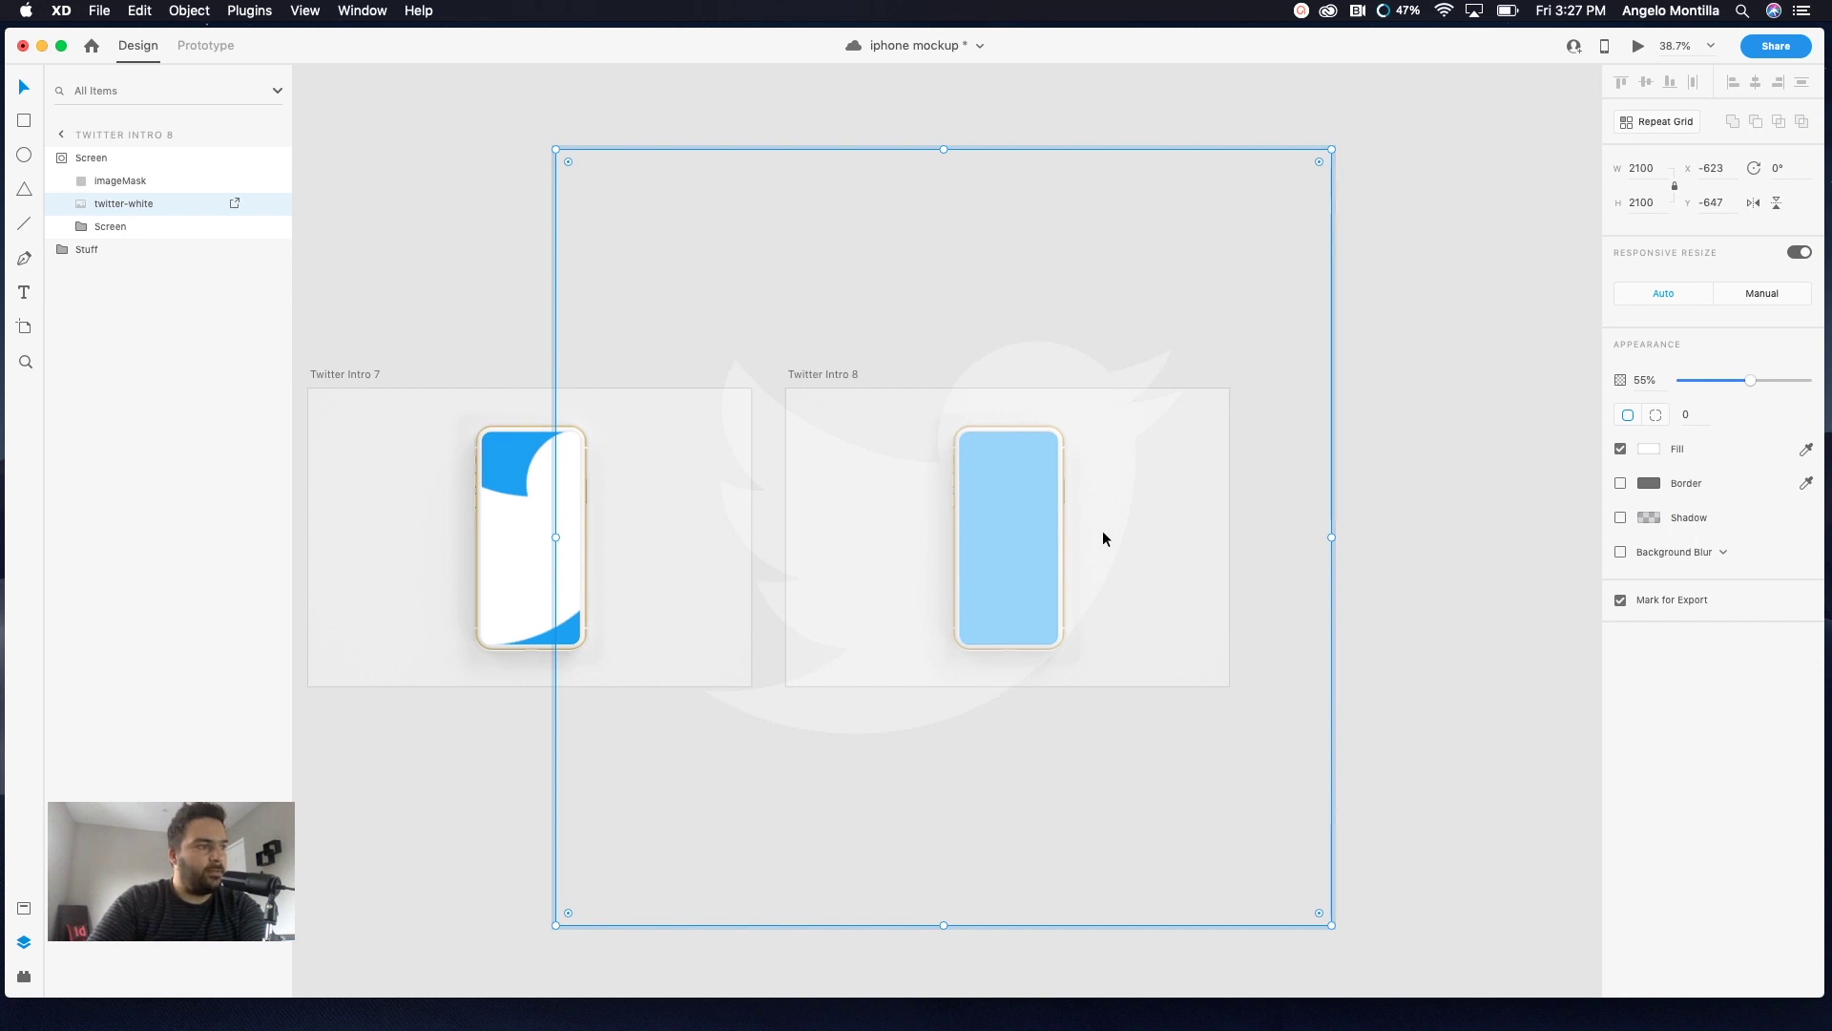
left_click(1423, 572)
scroll(1129, 585, "down", 2)
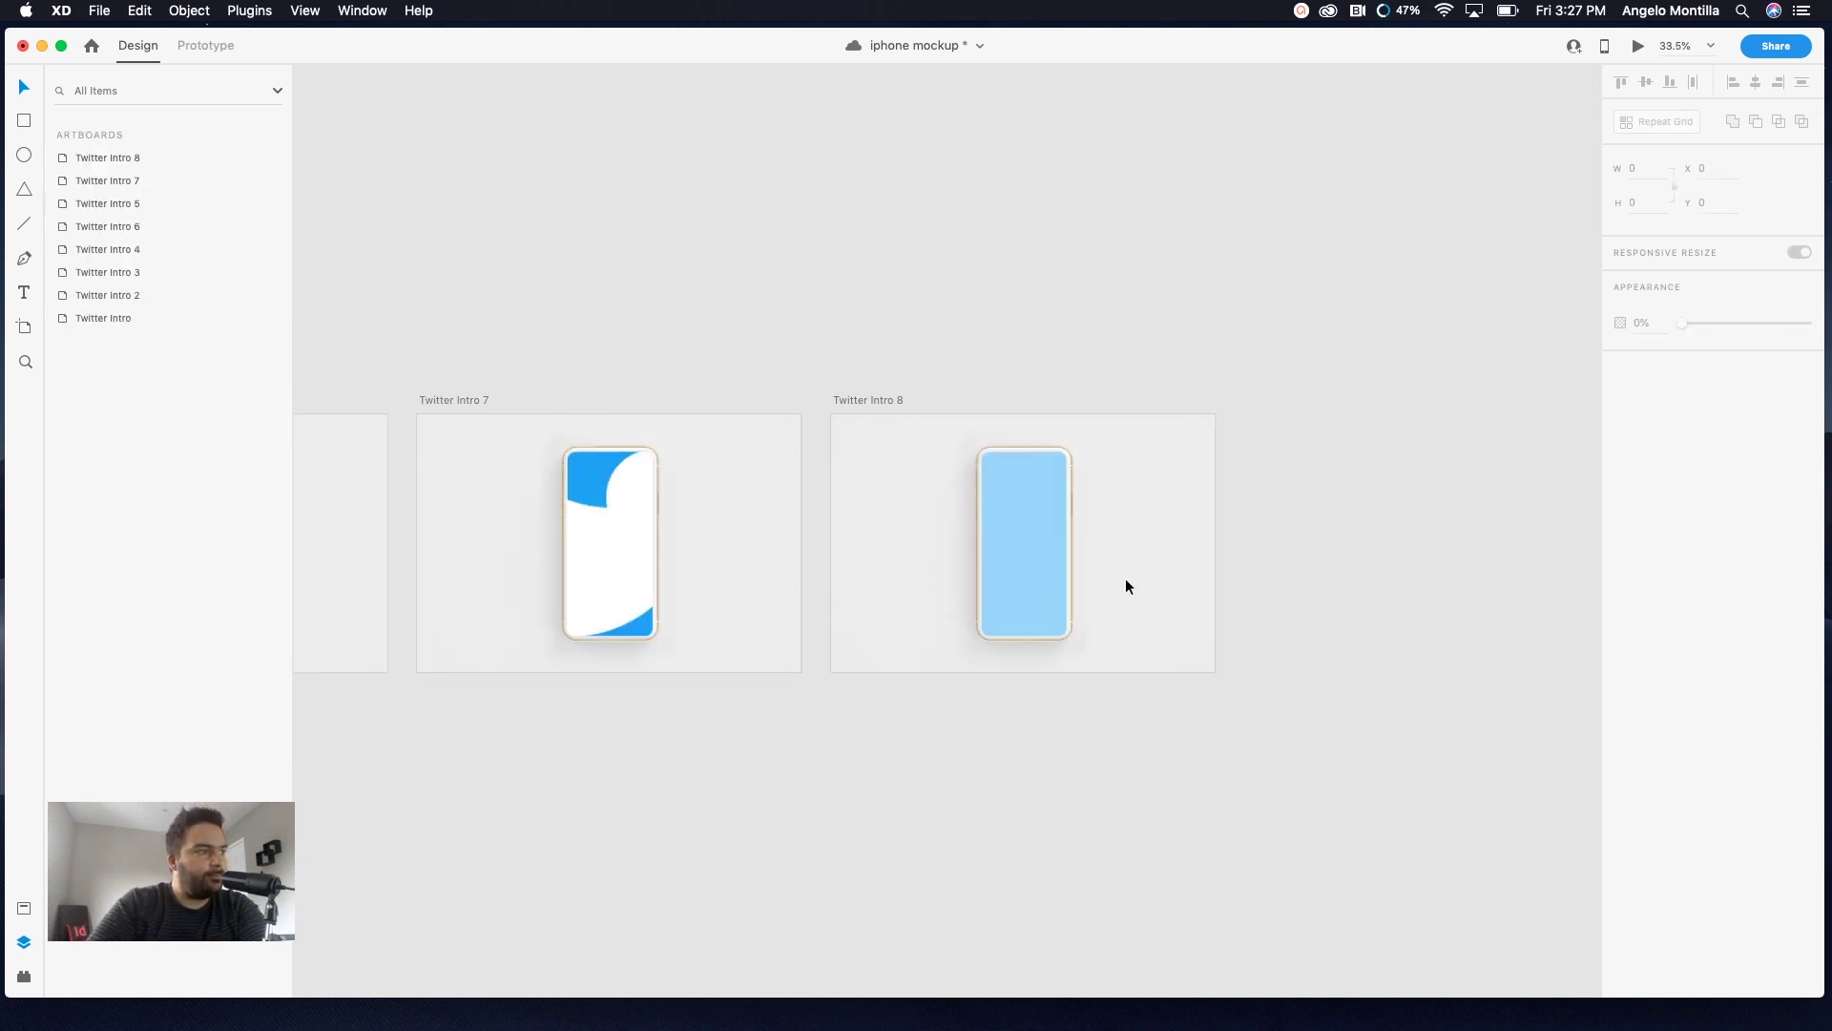
scroll(1128, 573, "left", 5)
scroll(1062, 573, "down", 3)
scroll(989, 577, "left", 5)
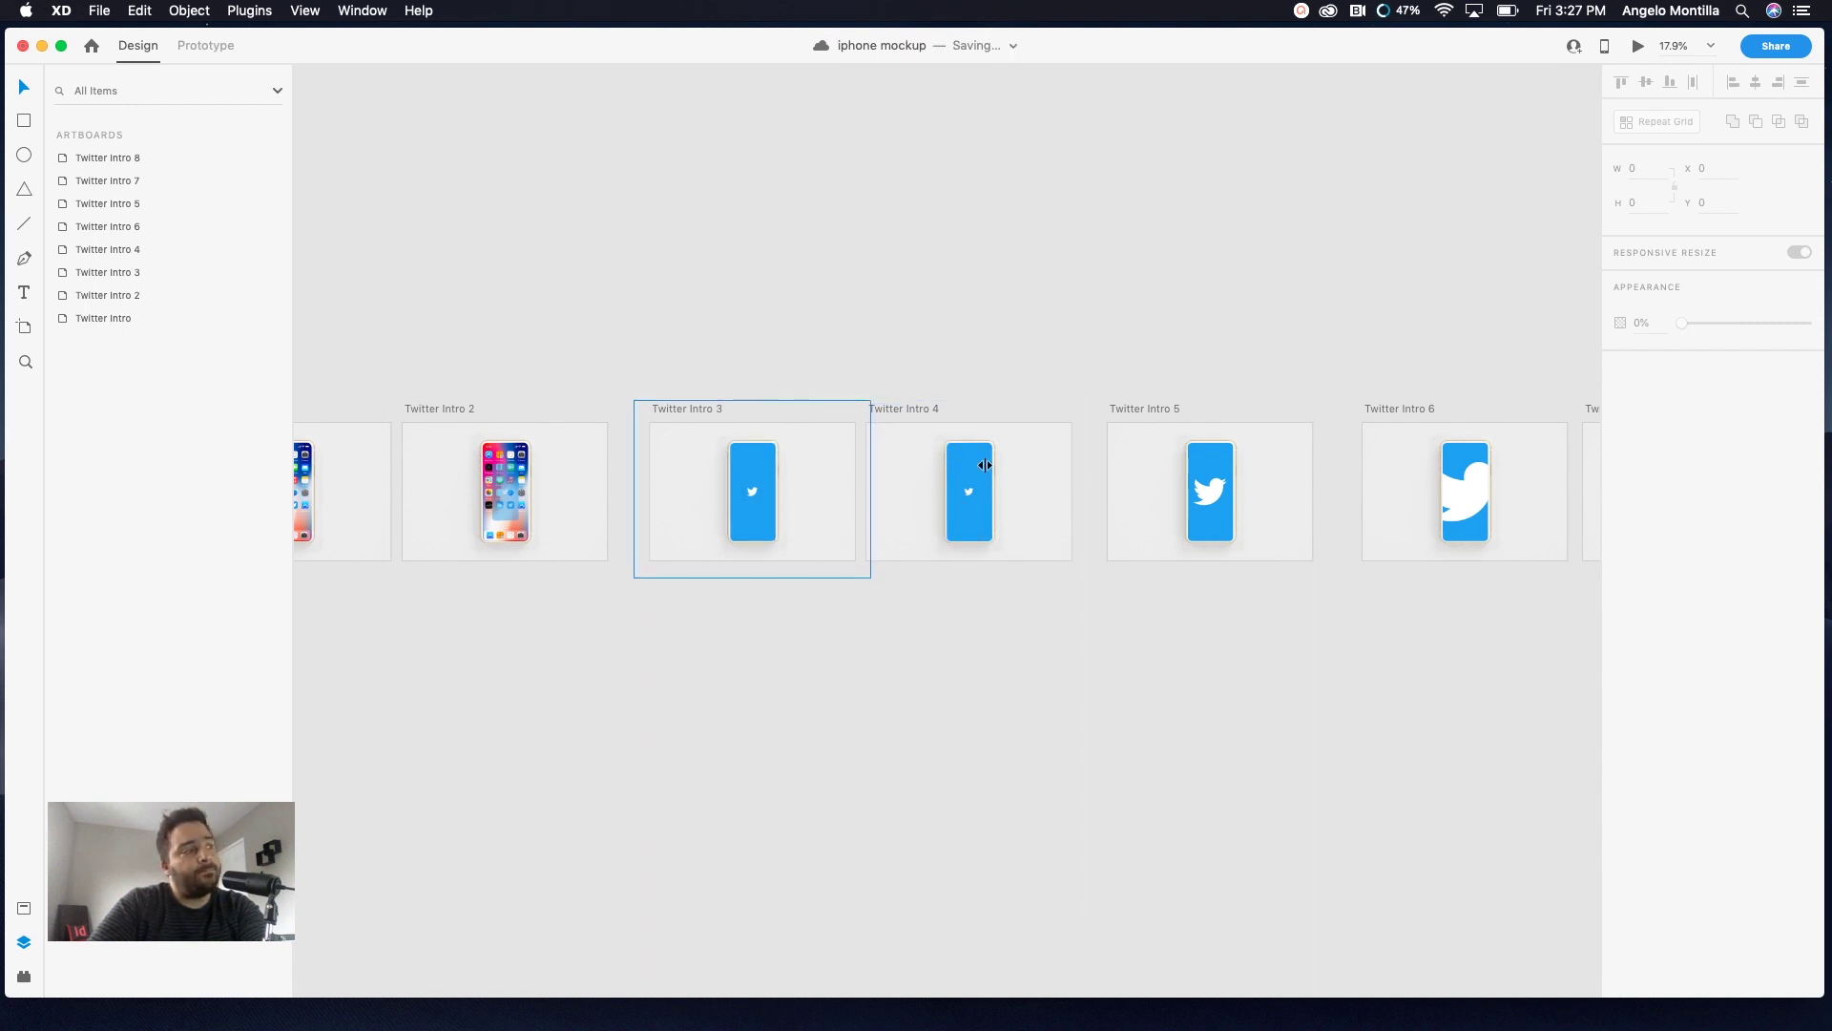
scroll(988, 506, "up", 3)
scroll(1050, 487, "right", 5)
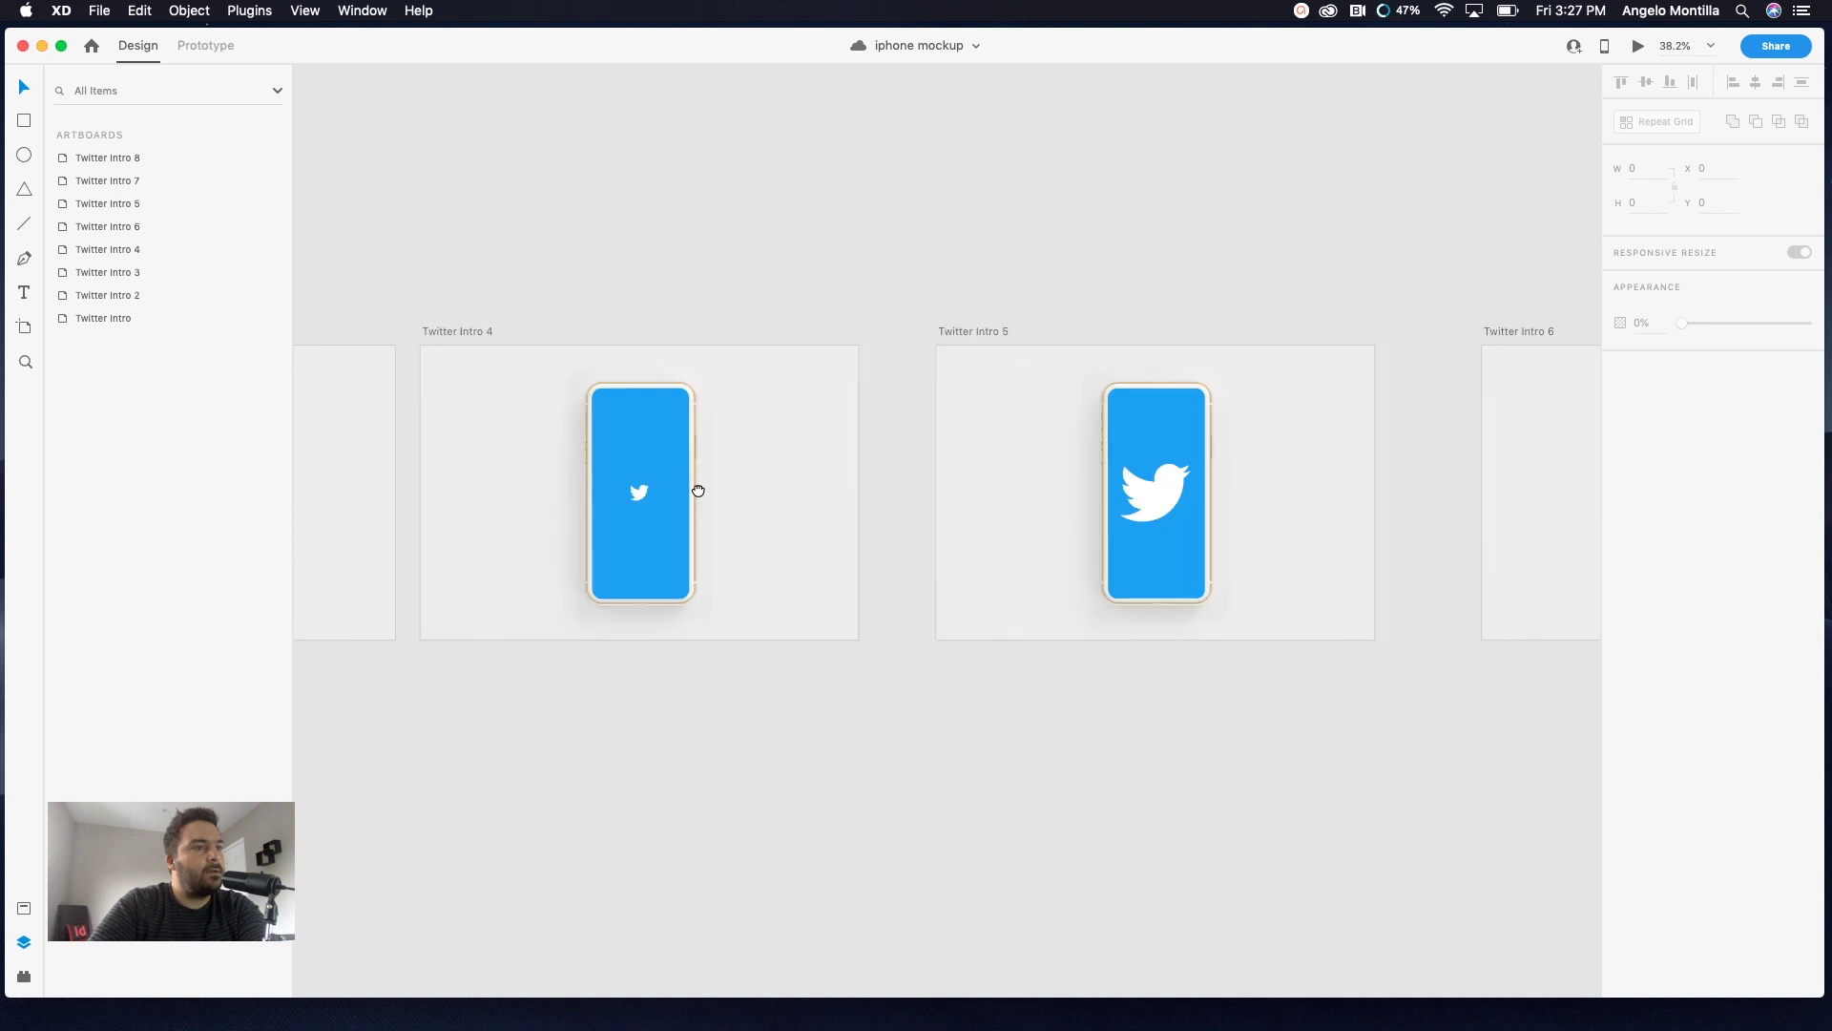
scroll(1005, 496, "right", 10)
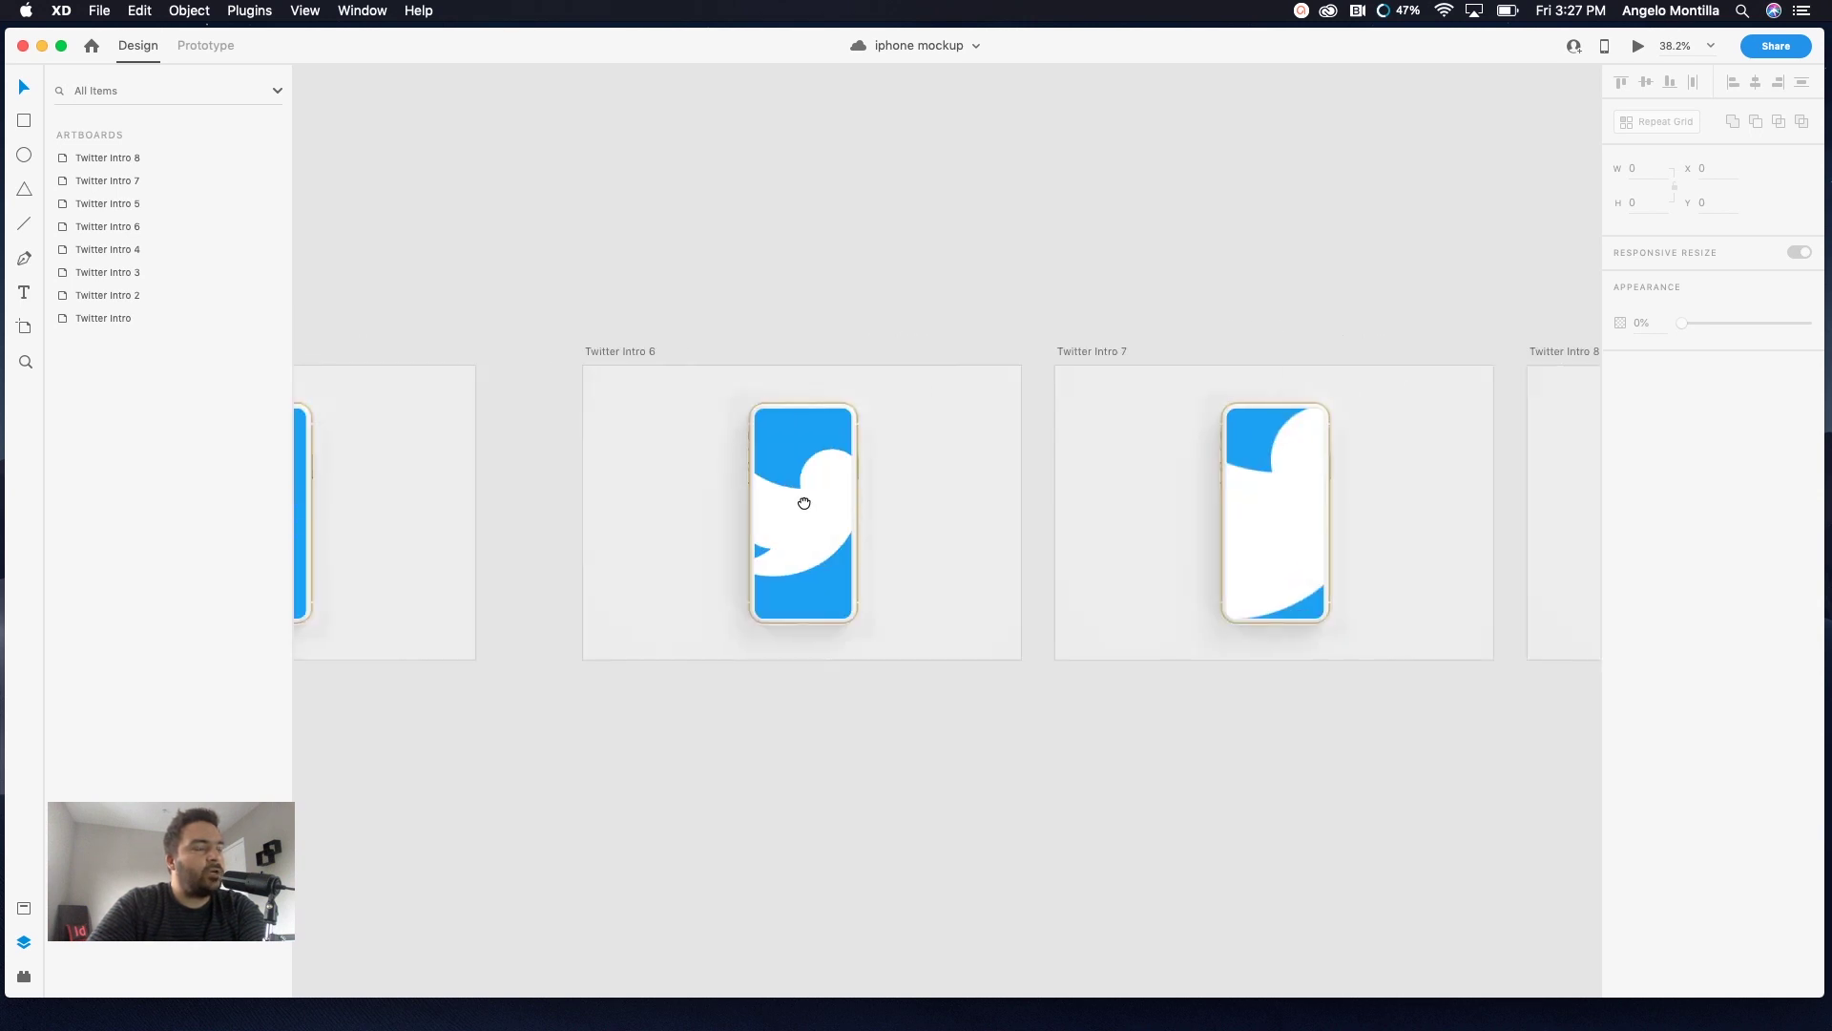
scroll(837, 515, "right", 3)
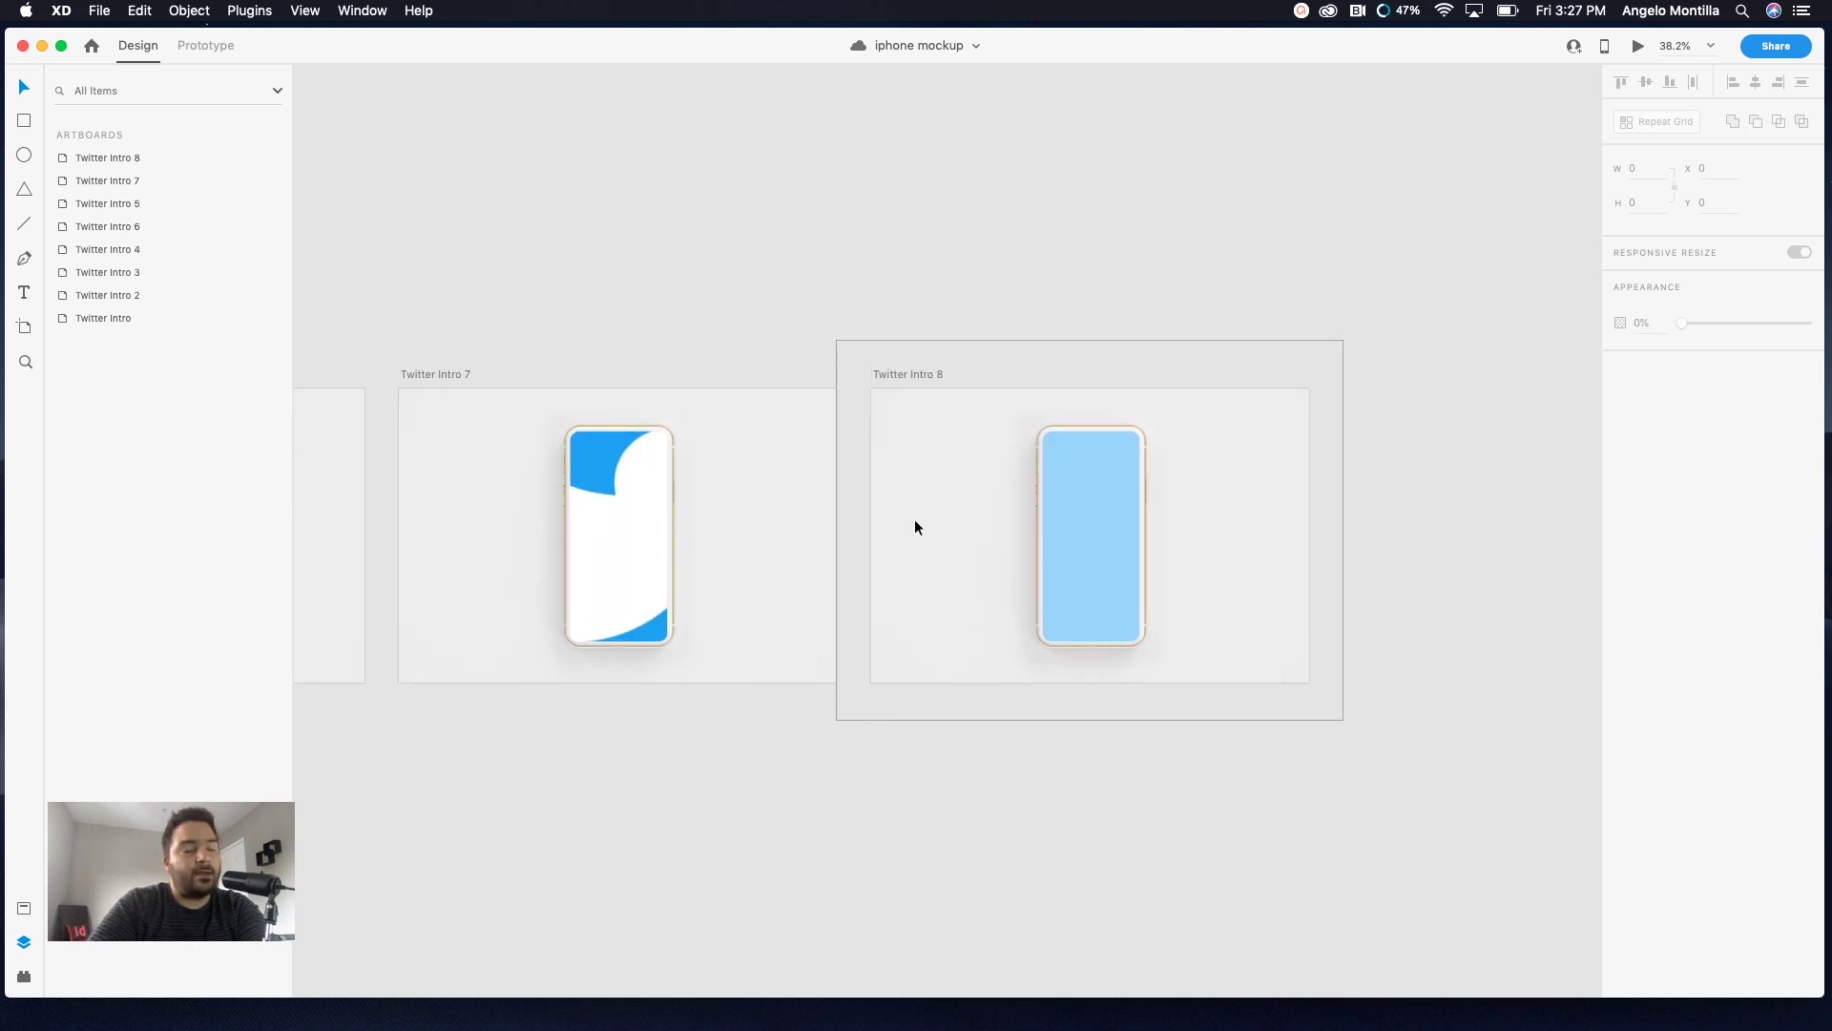
scroll(914, 527, "down", 5)
scroll(813, 525, "left", 10)
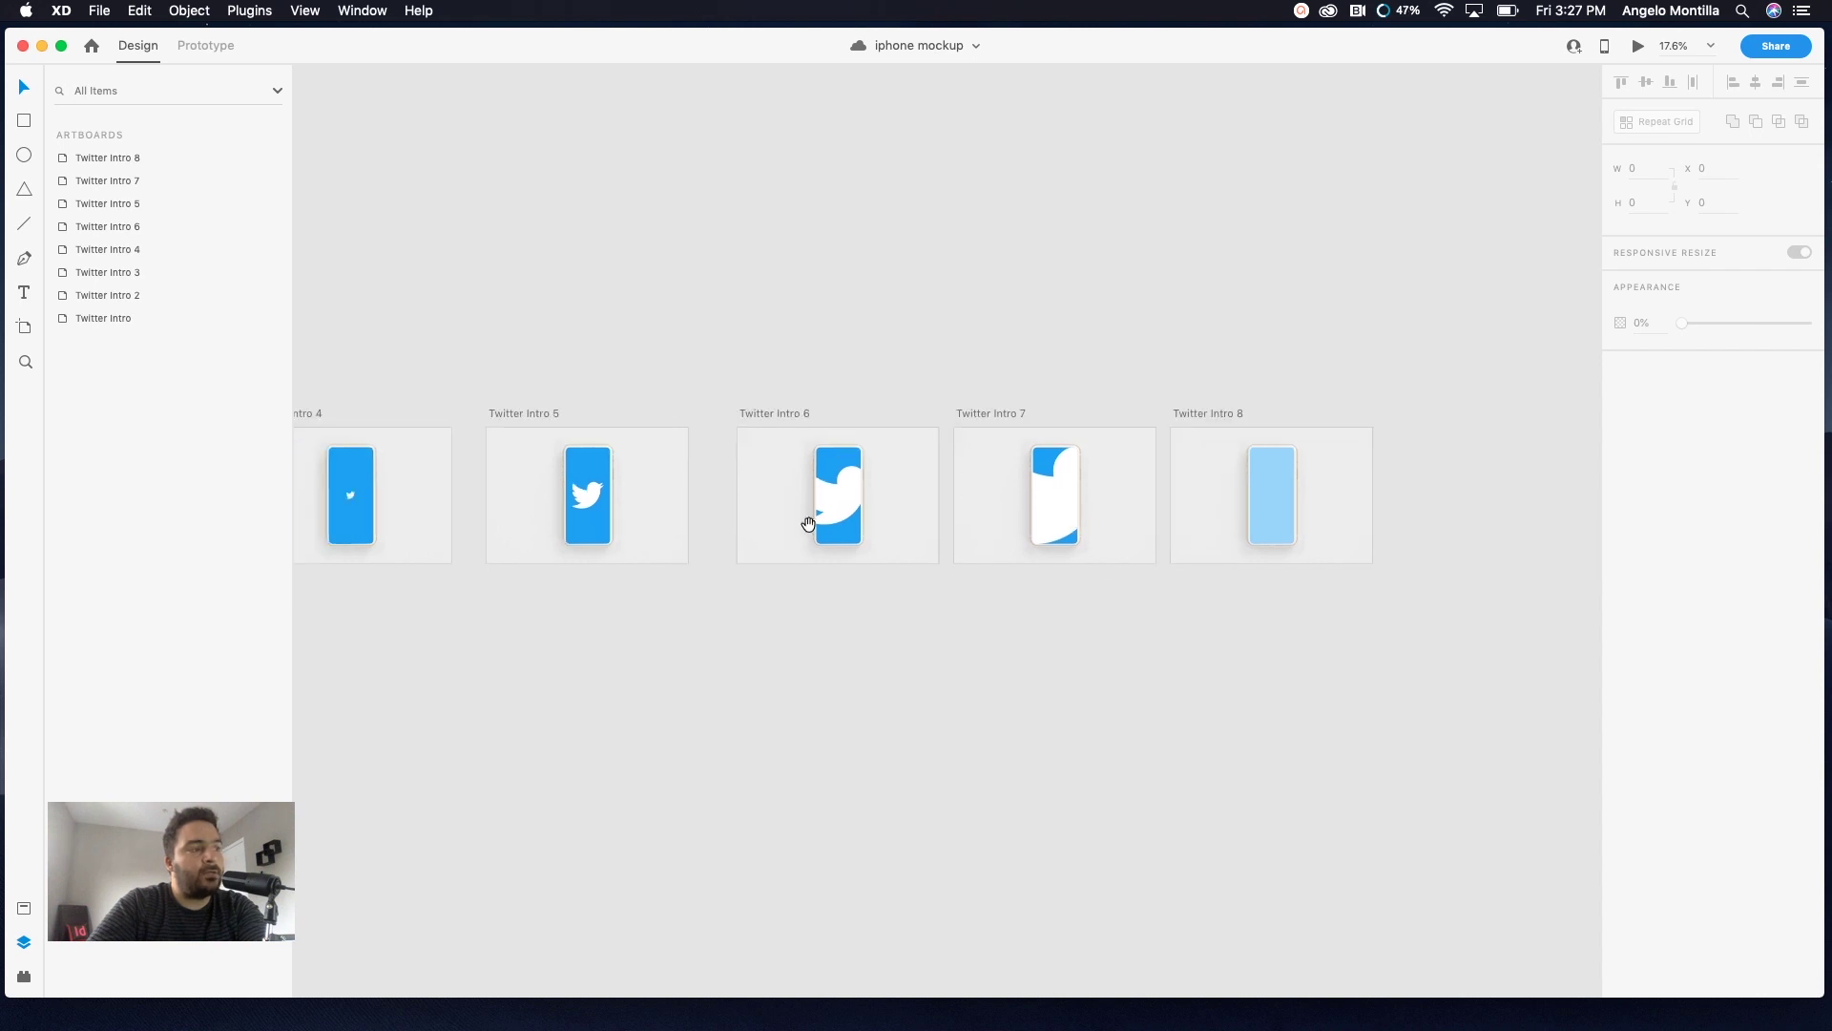
scroll(812, 519, "left", 8)
scroll(678, 467, "up", 5)
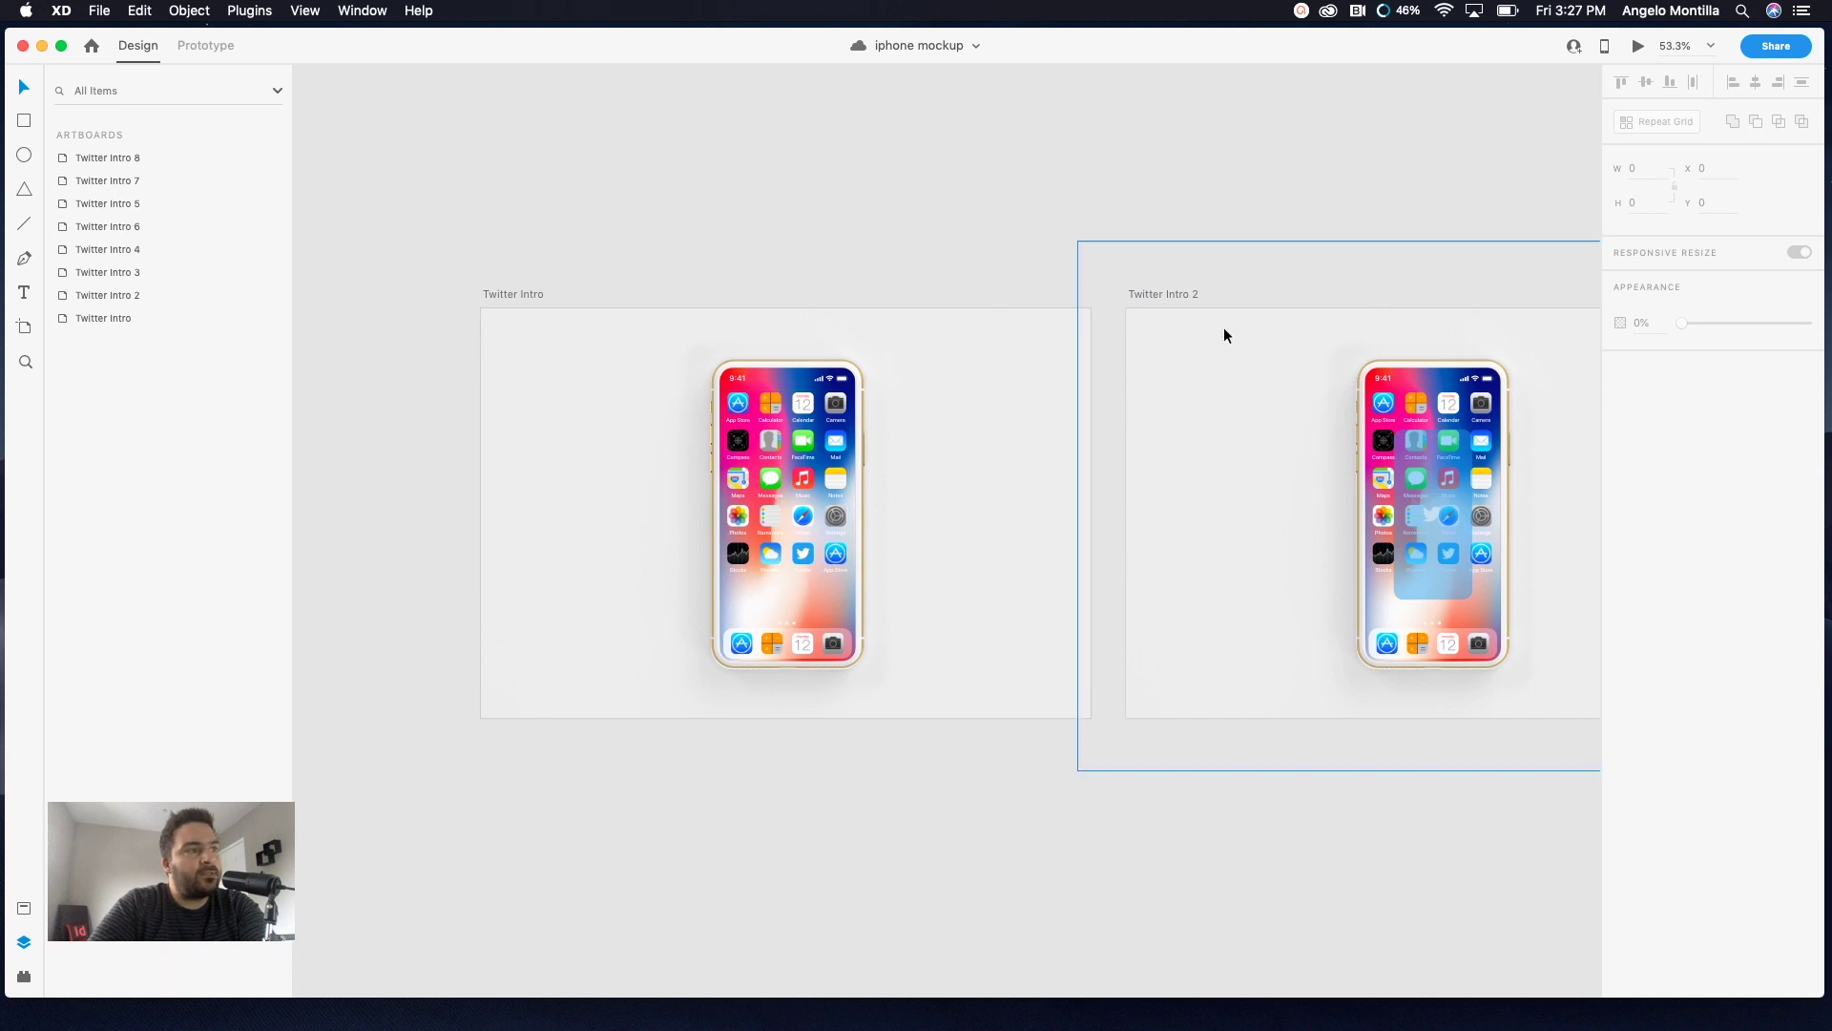
scroll(974, 407, "right", 5)
scroll(974, 408, "right", 2)
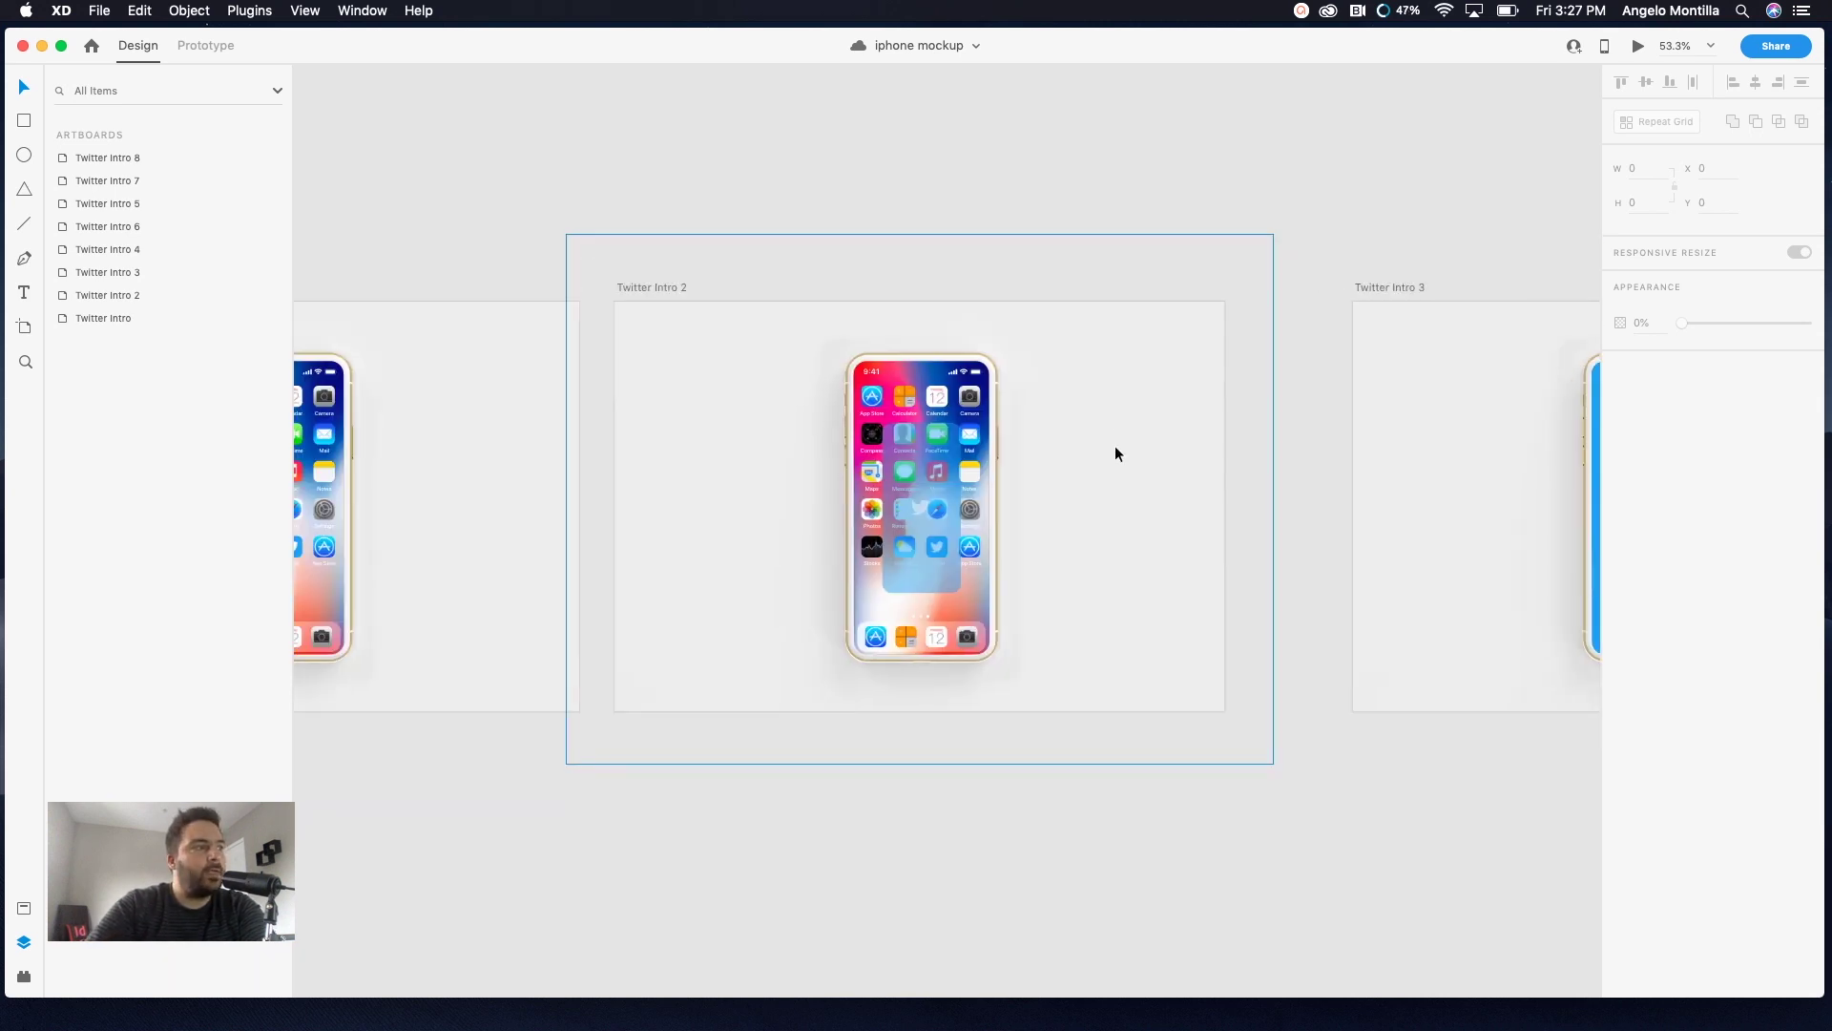
scroll(1112, 455, "down", 5)
scroll(916, 492, "right", 10)
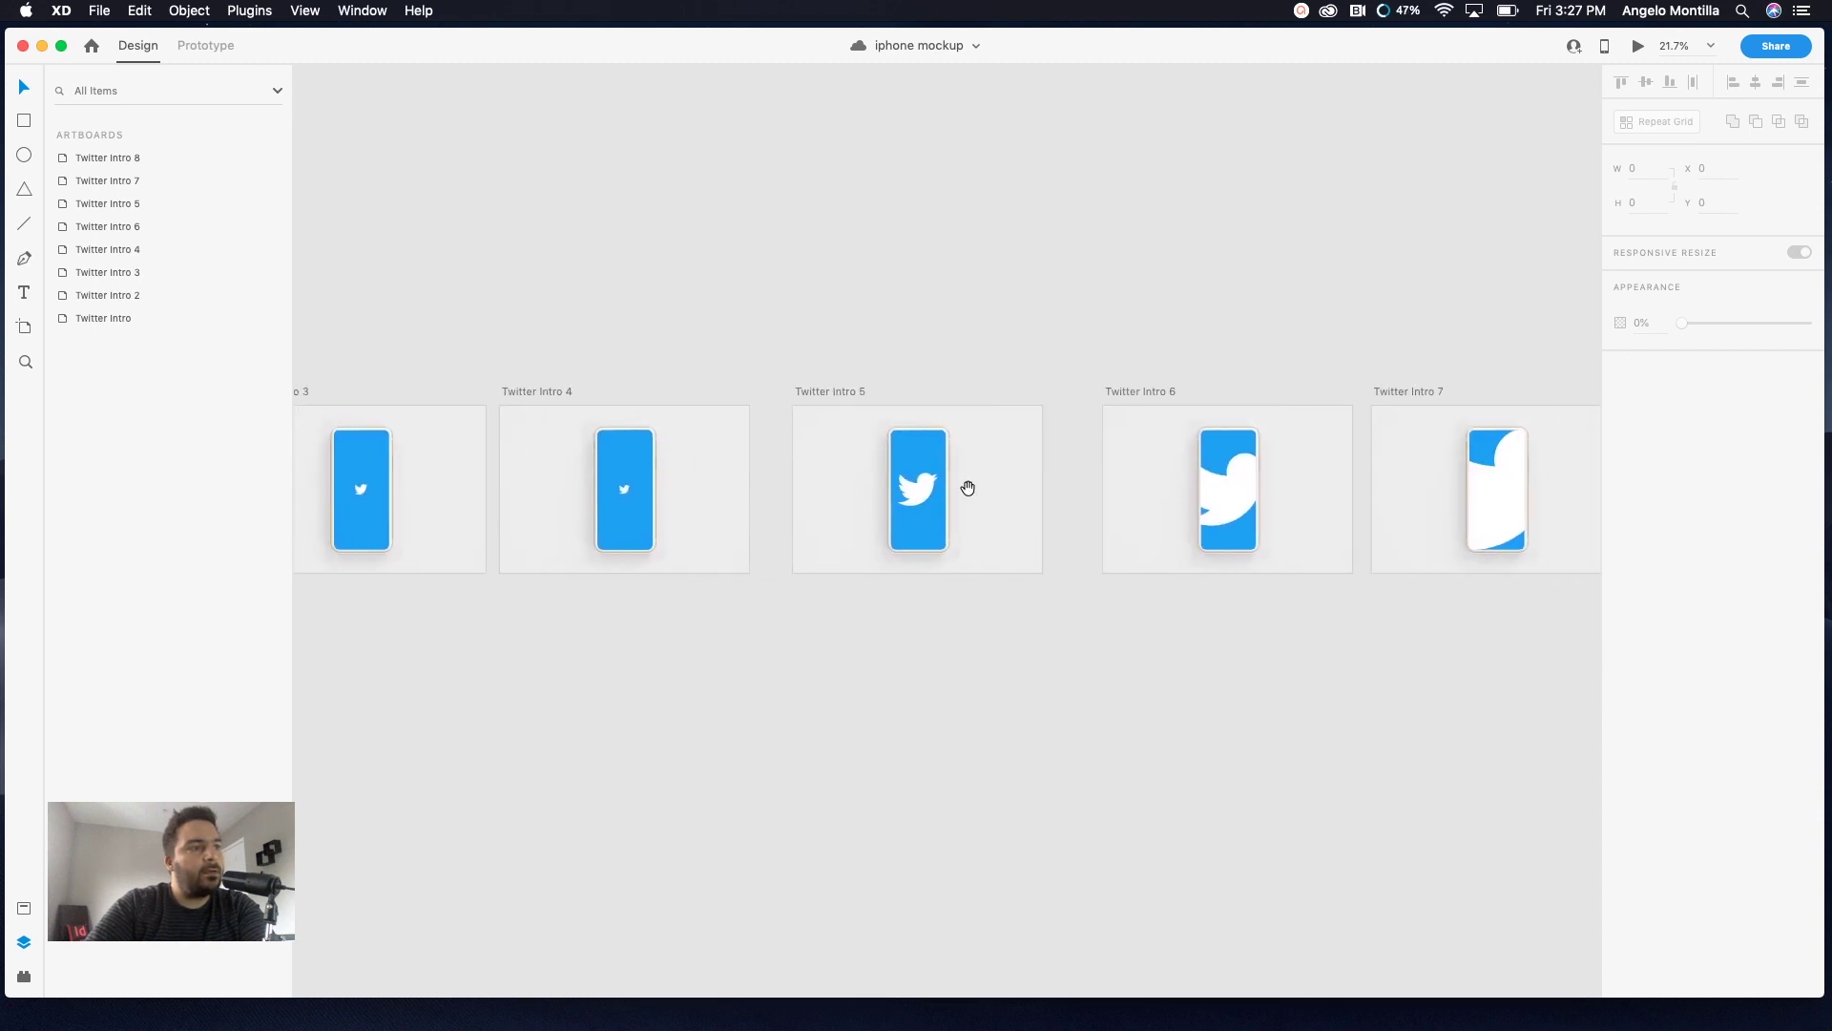
scroll(863, 507, "left", 15)
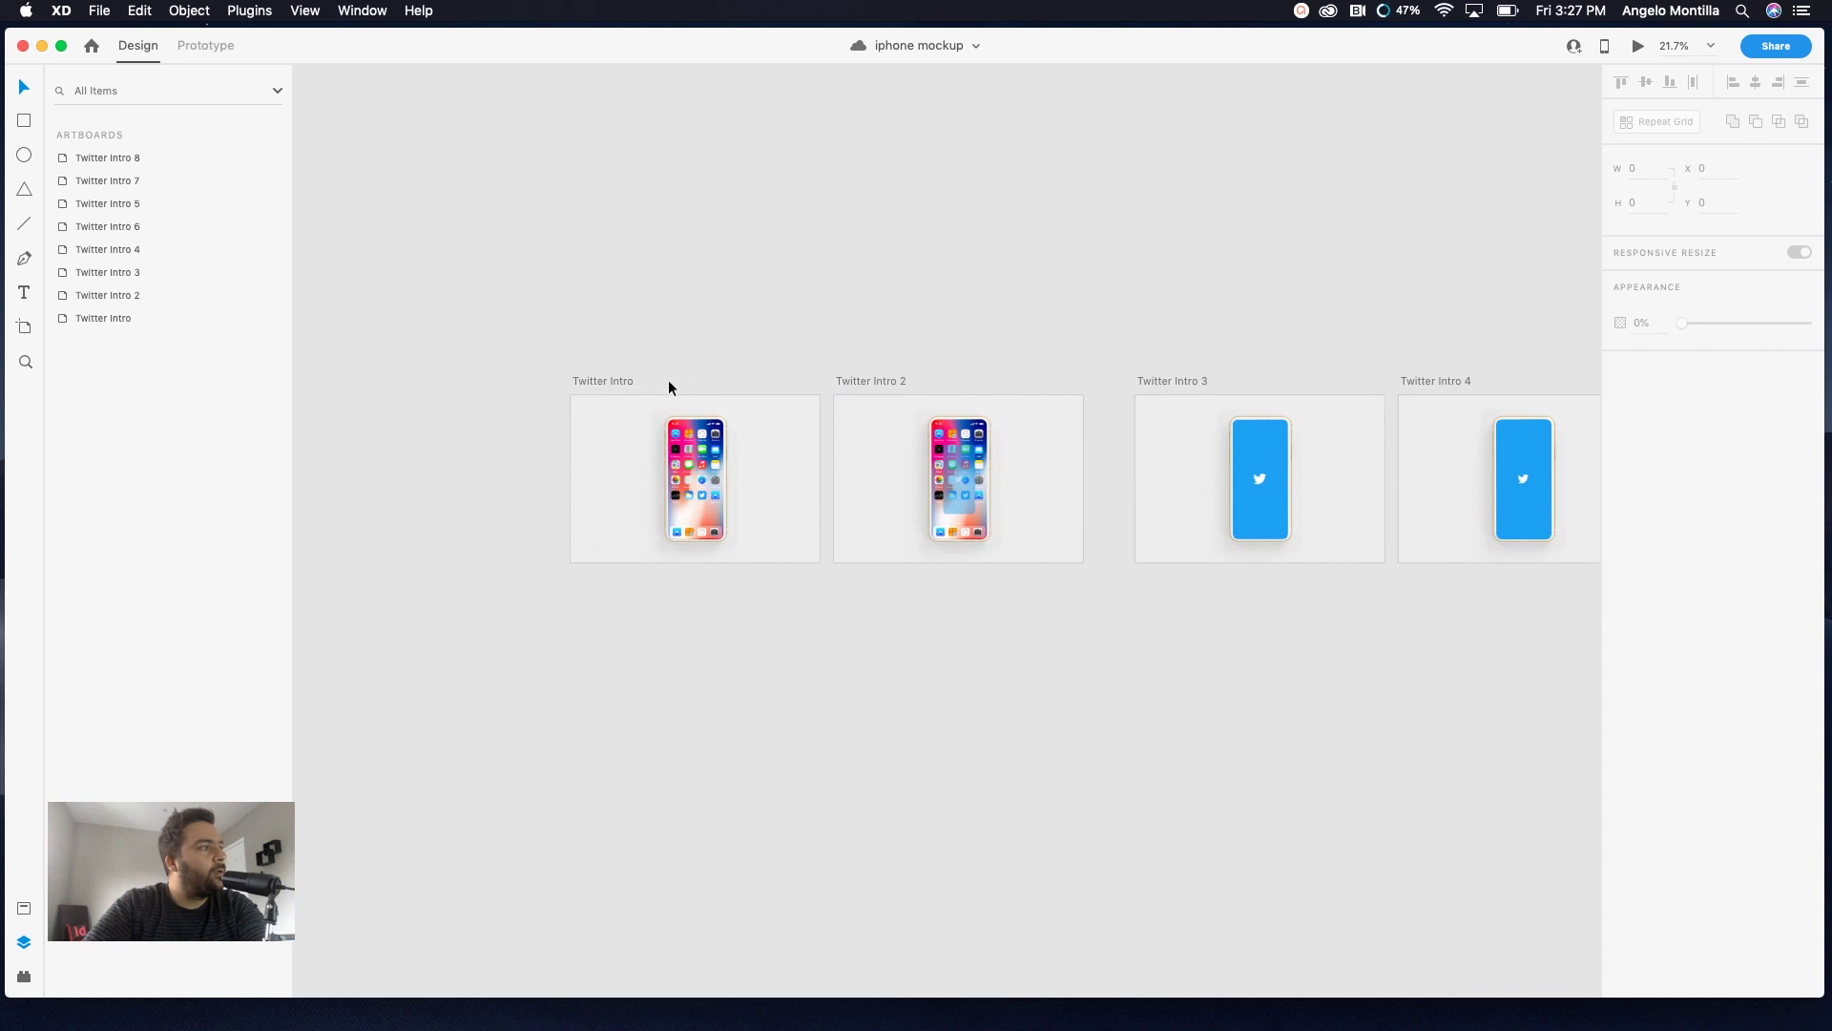
In Prototype mode, select the Twitter Intro artboard and zoom in on it
left_click(206, 45)
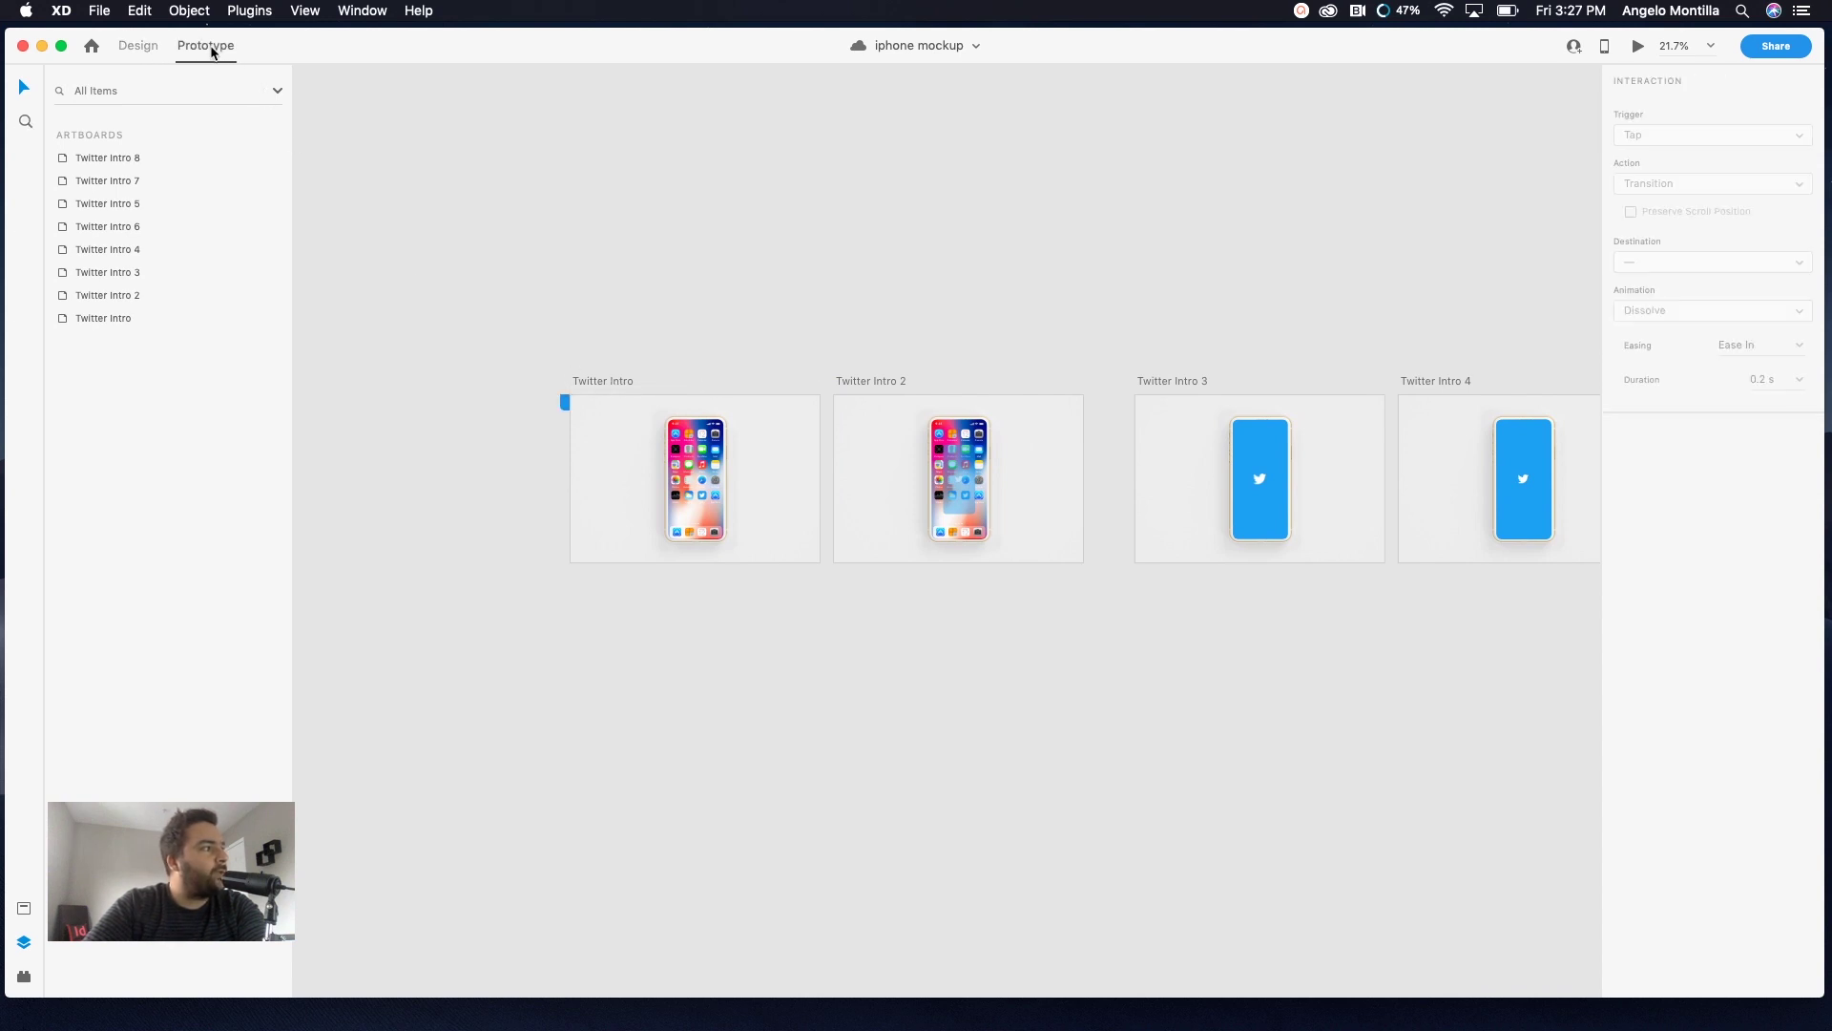
left_click(608, 382)
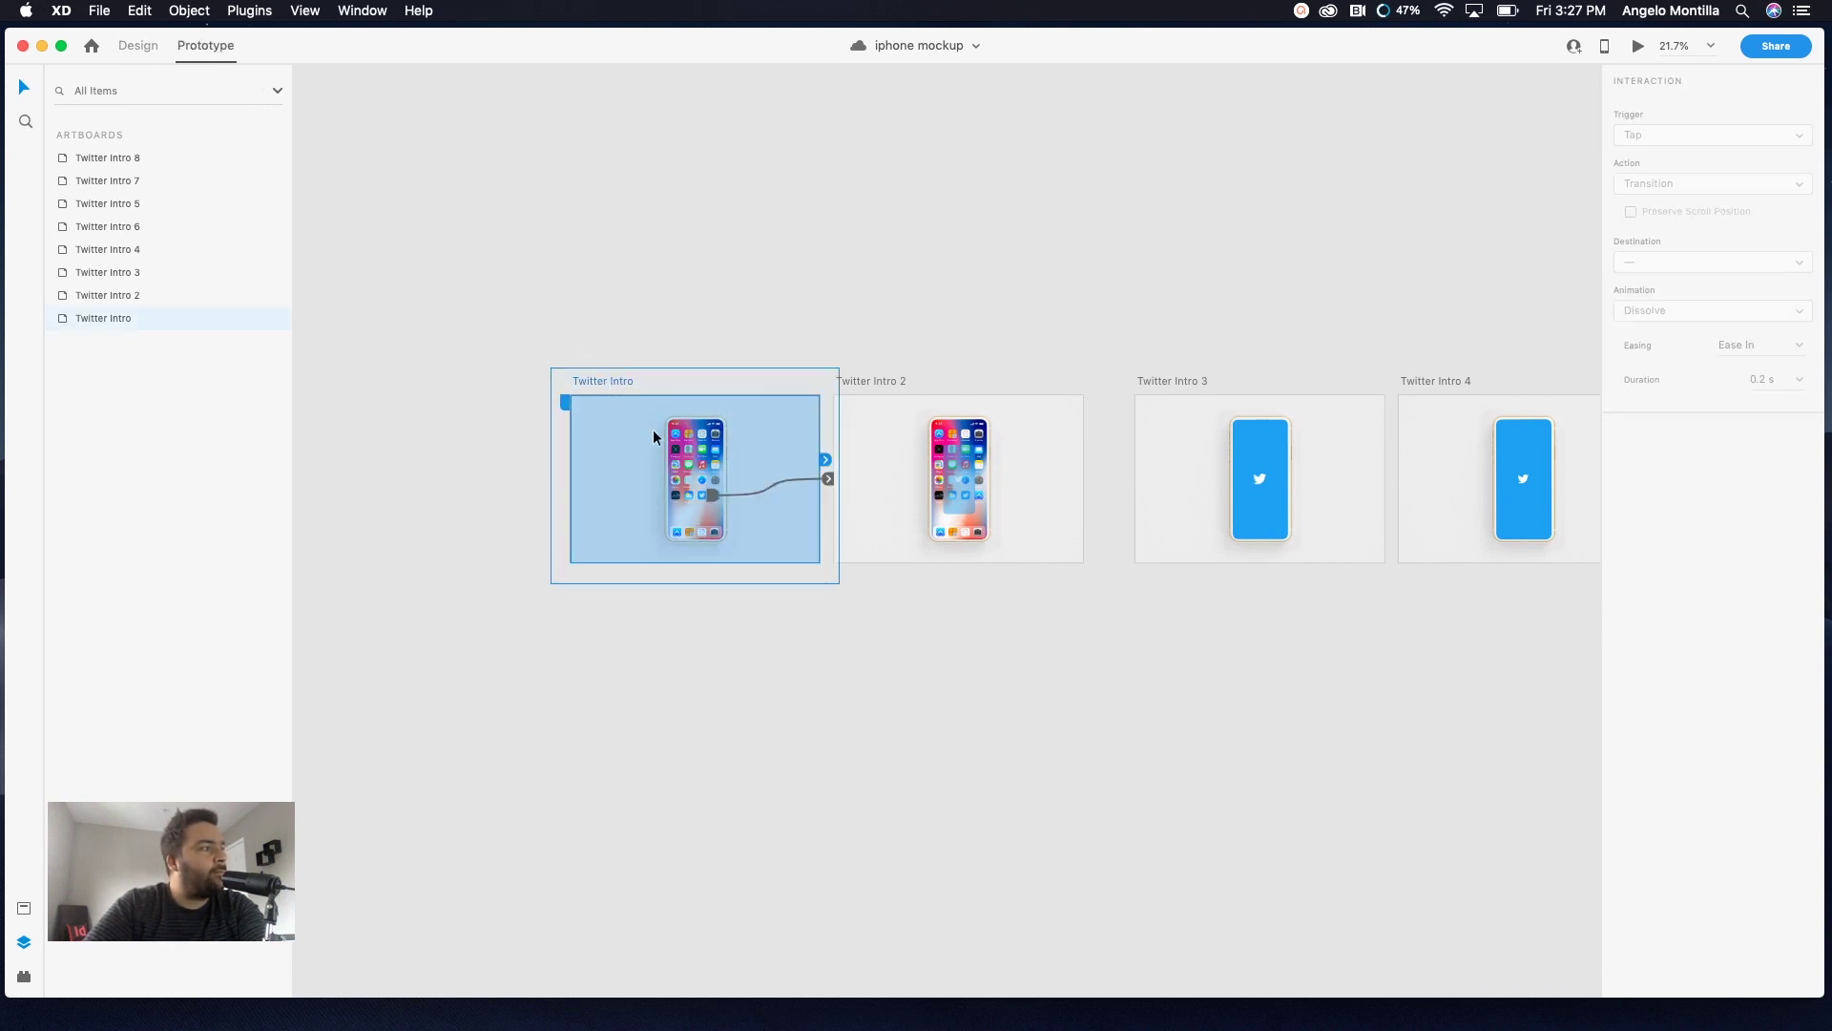
scroll(621, 451, "up", 10)
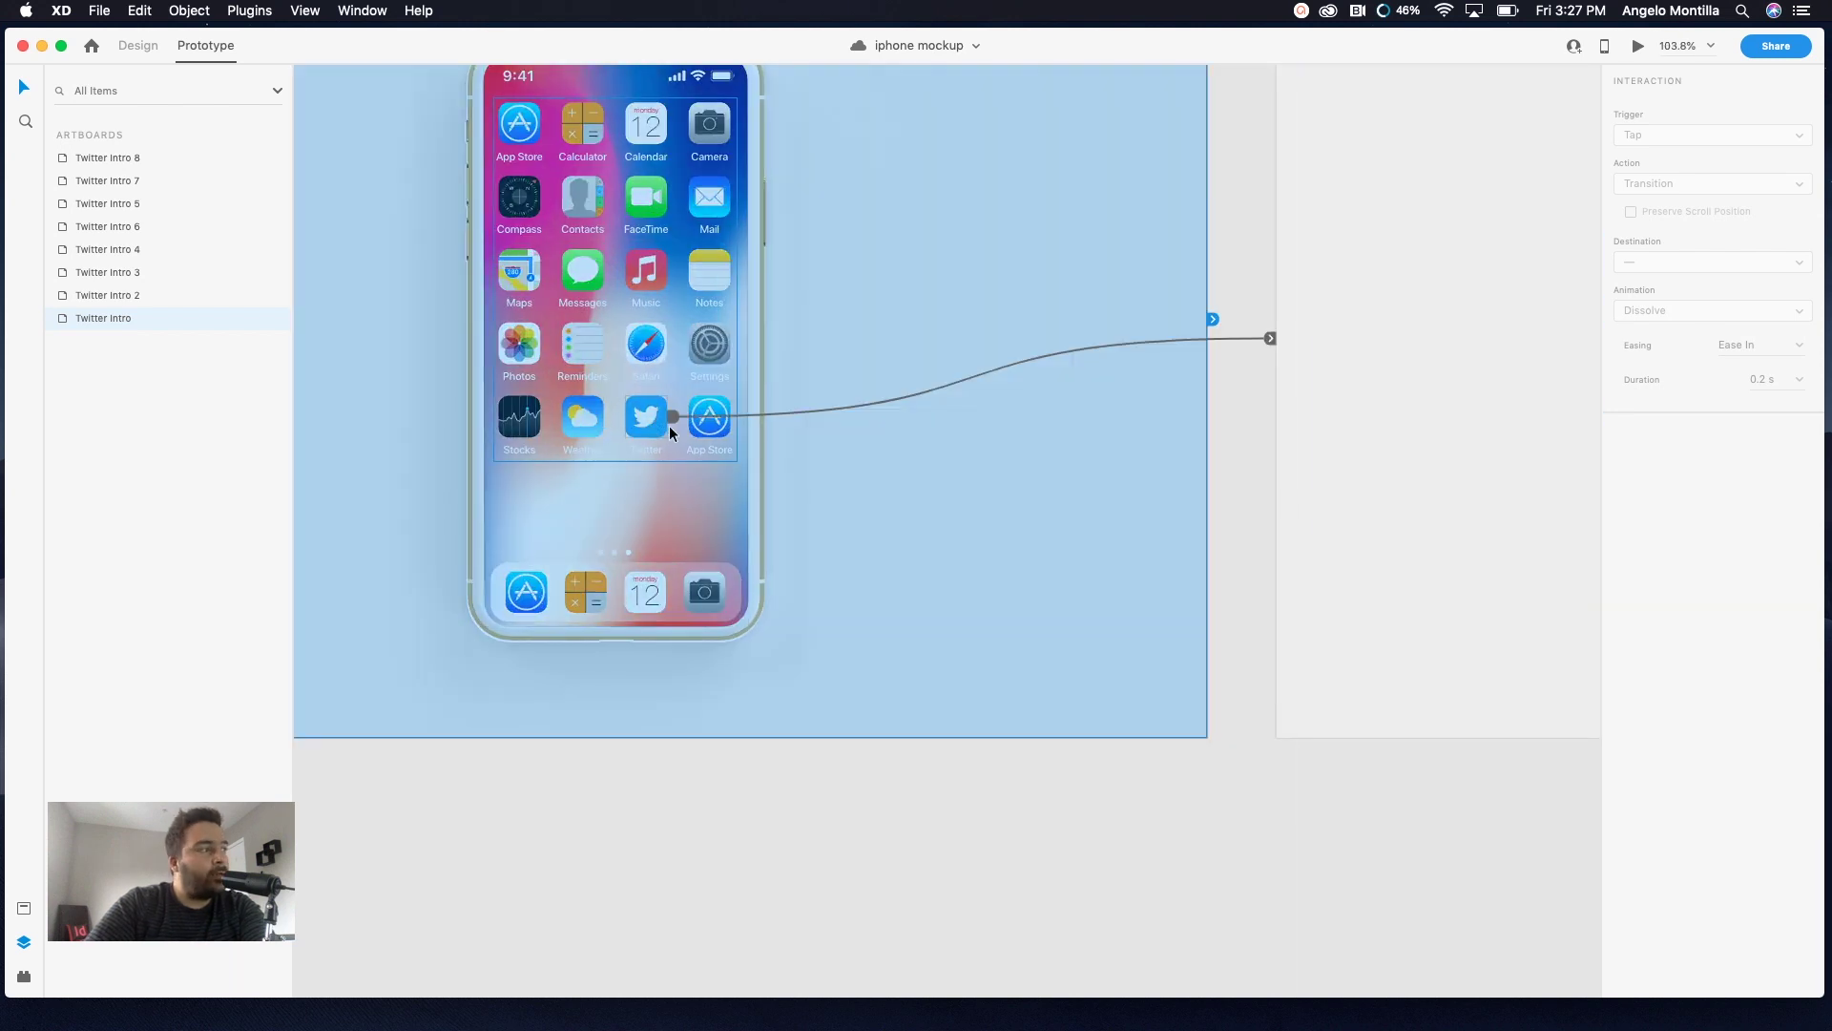
scroll(687, 429, "left", 5)
scroll(687, 430, "up", 3)
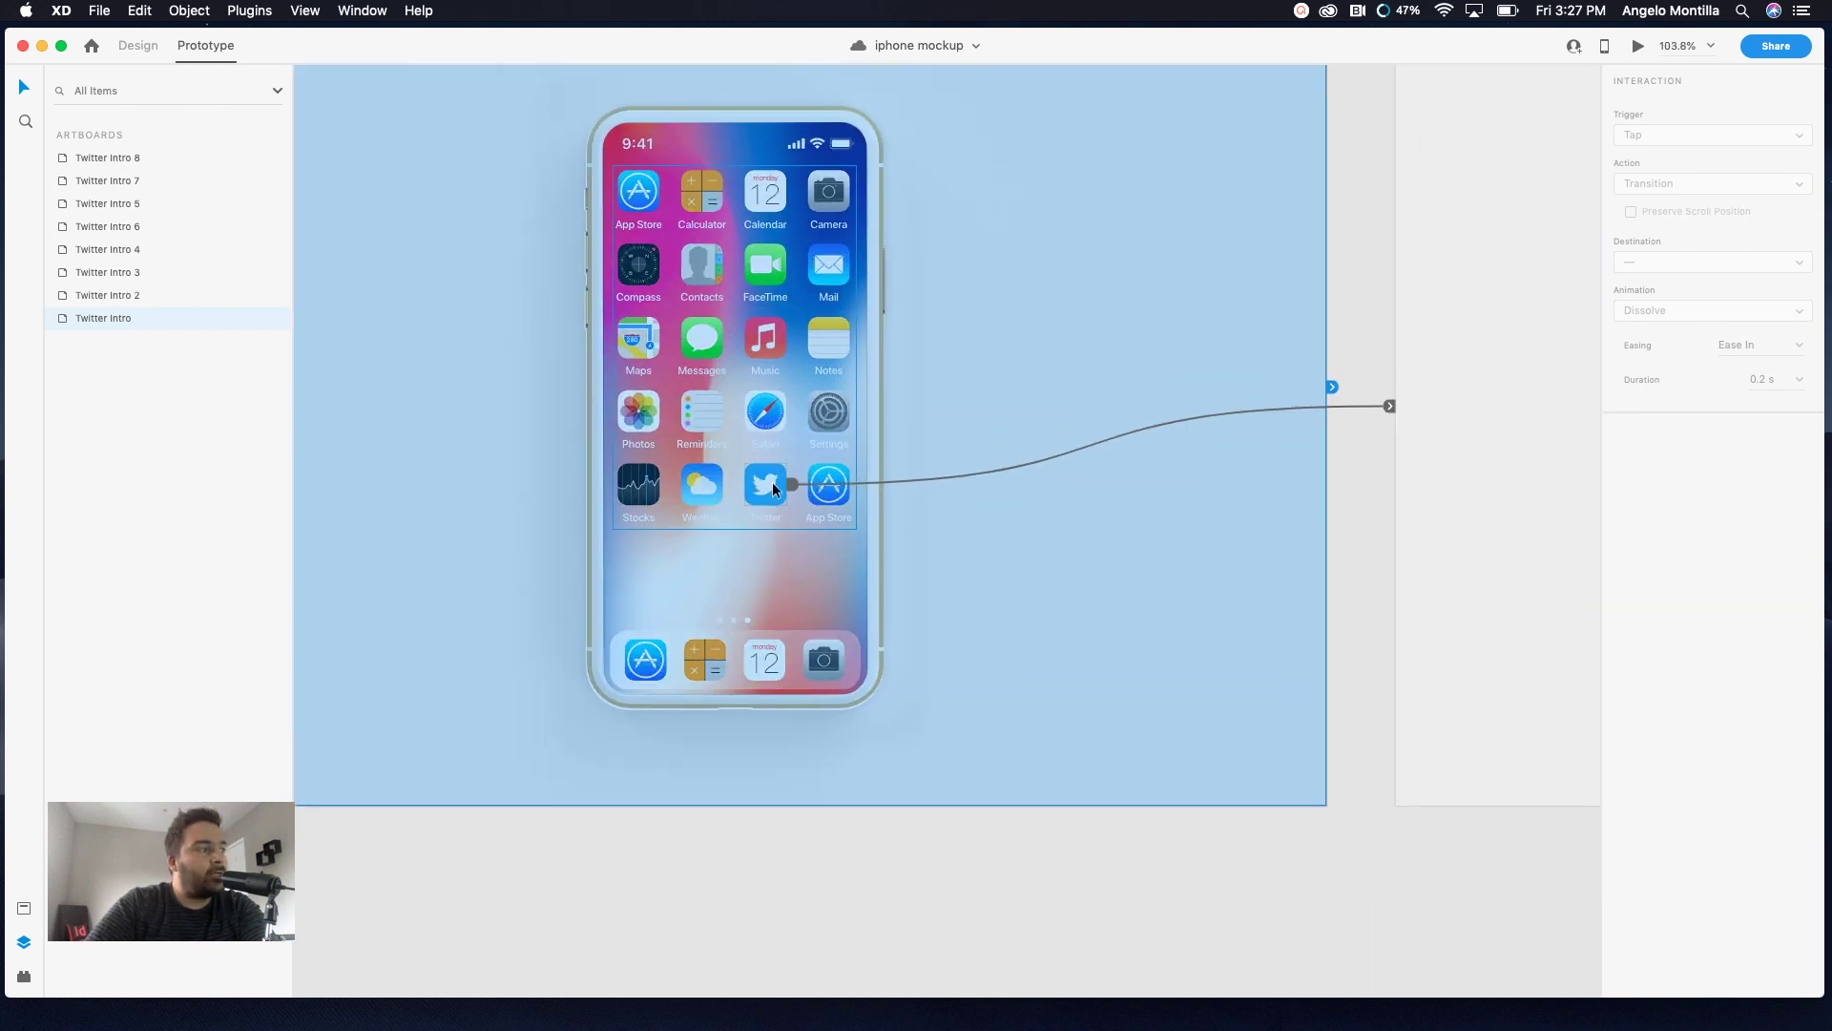
Inspect the Twitter icon's link in the app grid, then select Twitter Intro 2
left_click(773, 486)
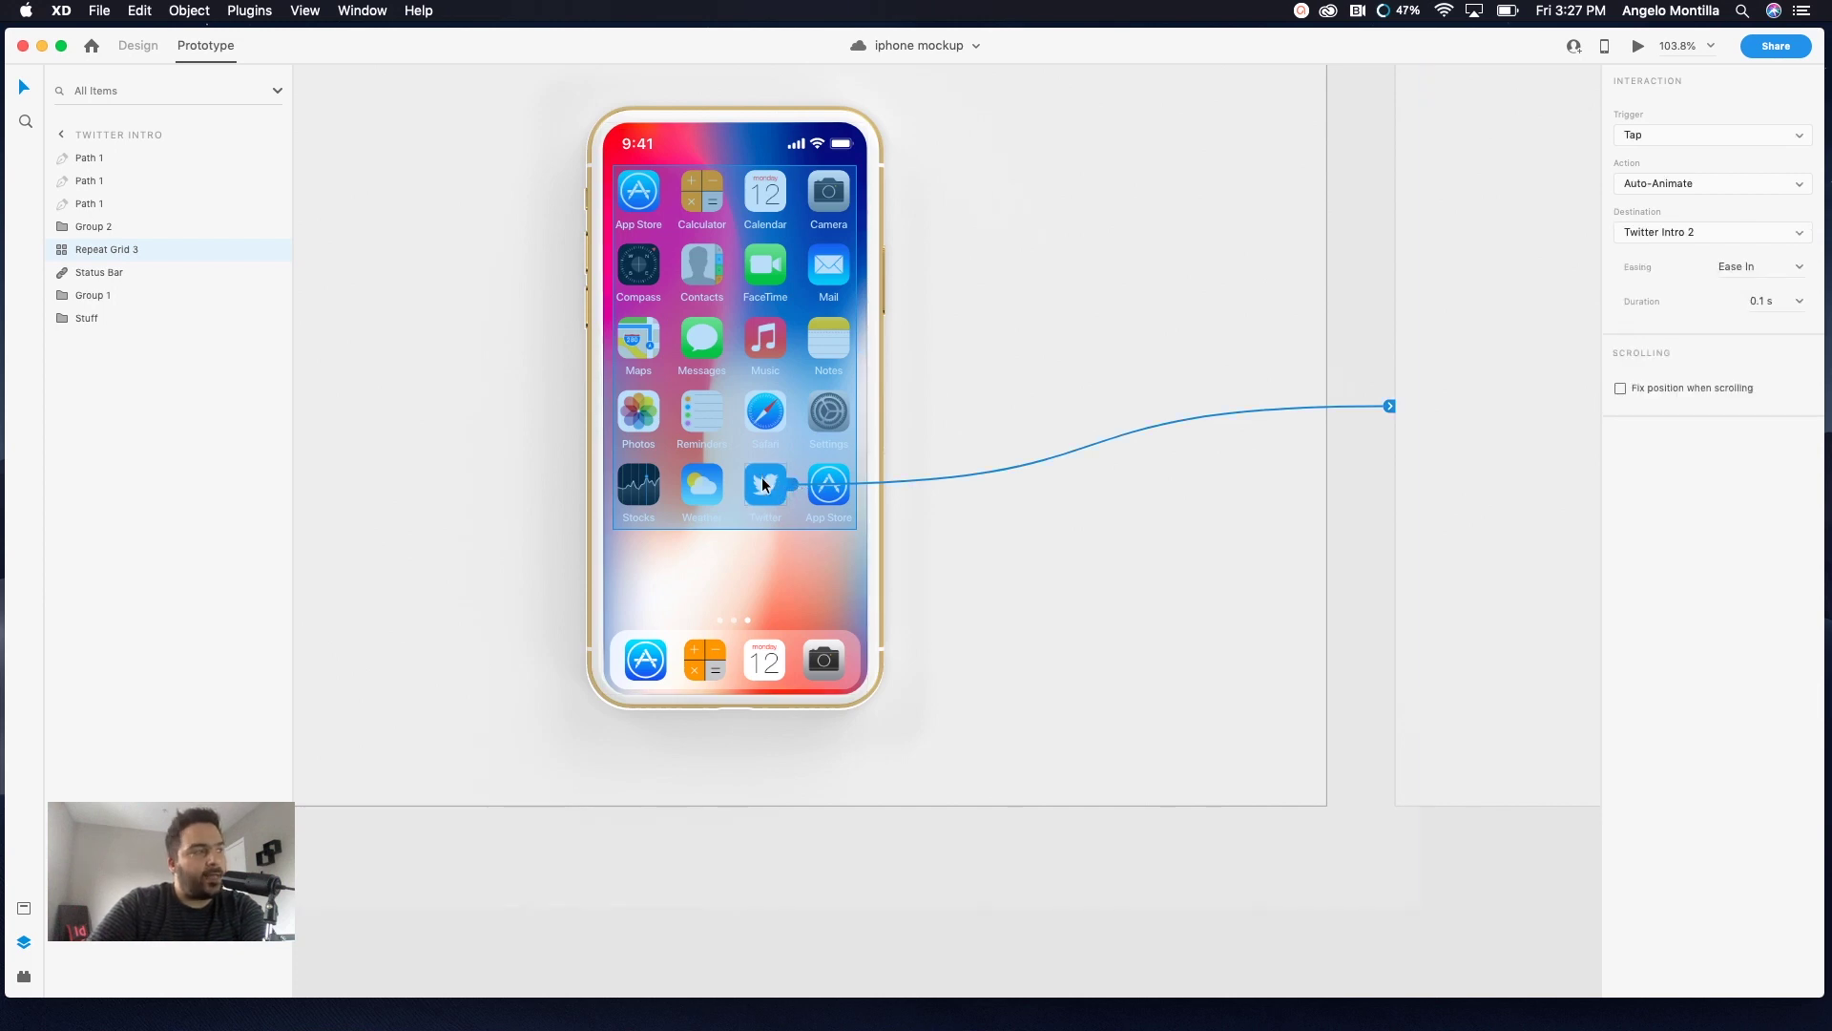
double_click(764, 485)
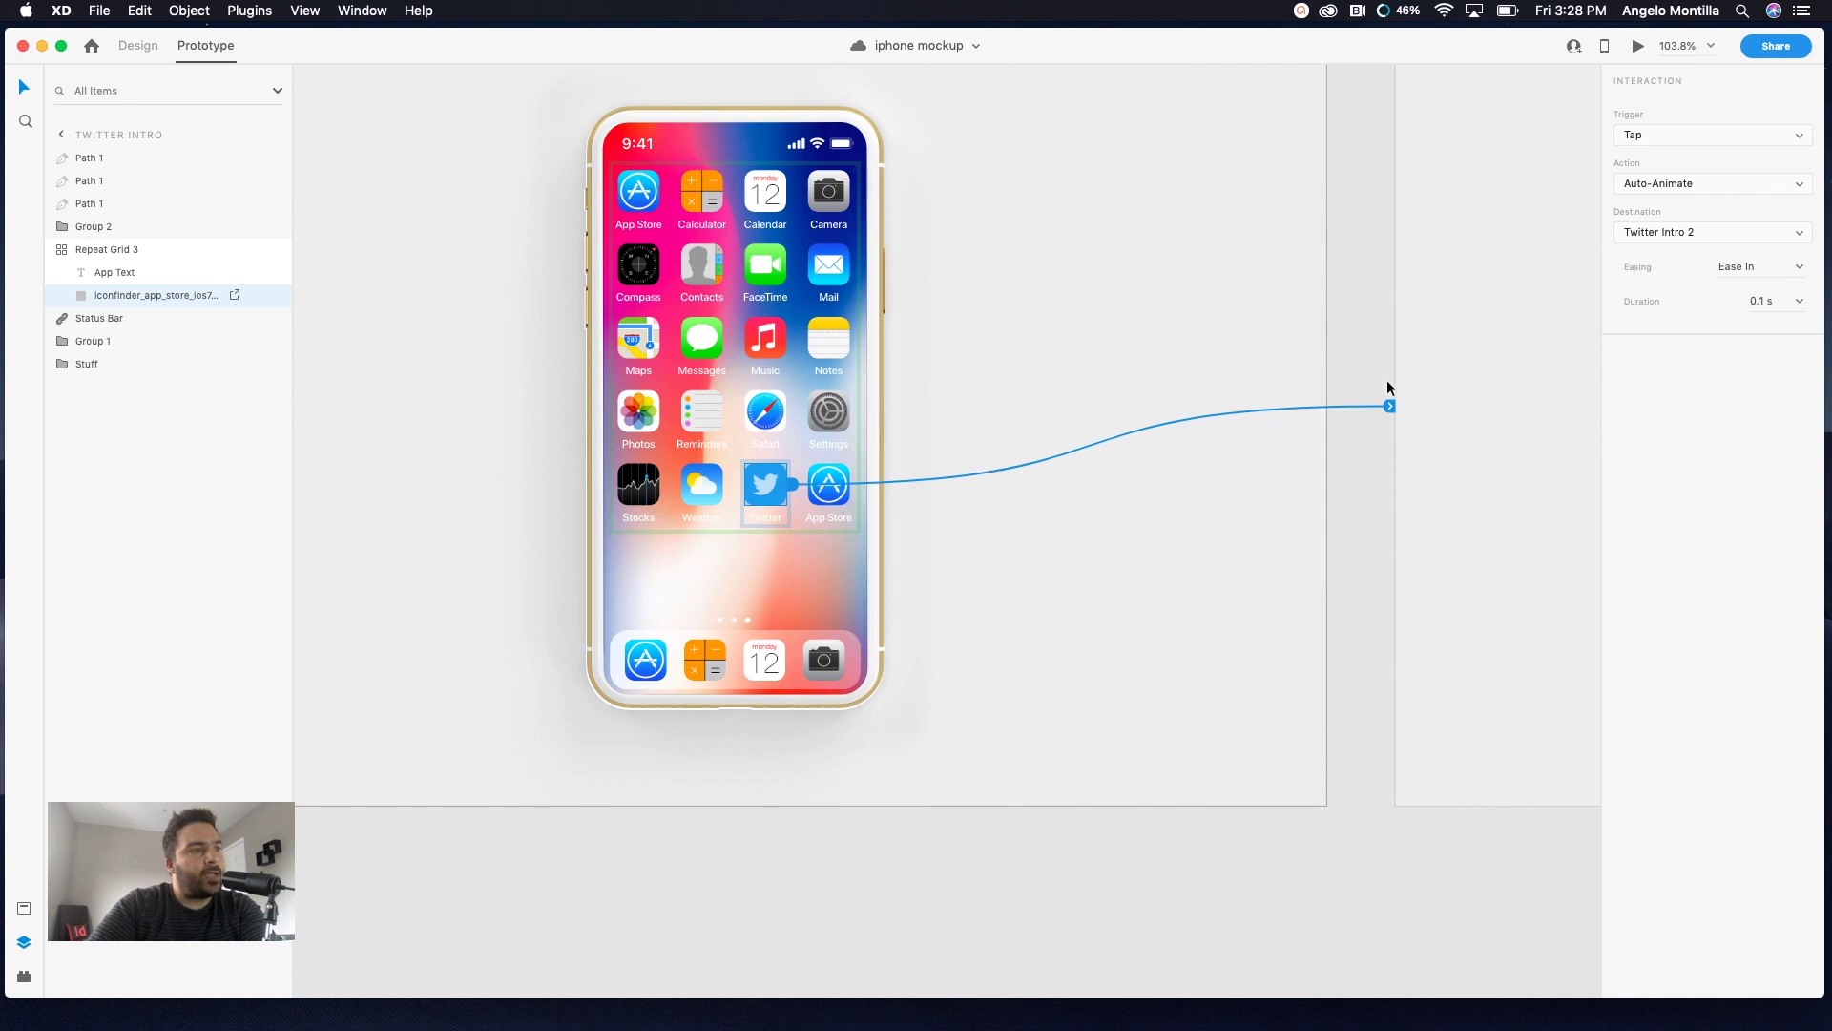
left_click_drag(1263, 360, 826, 628)
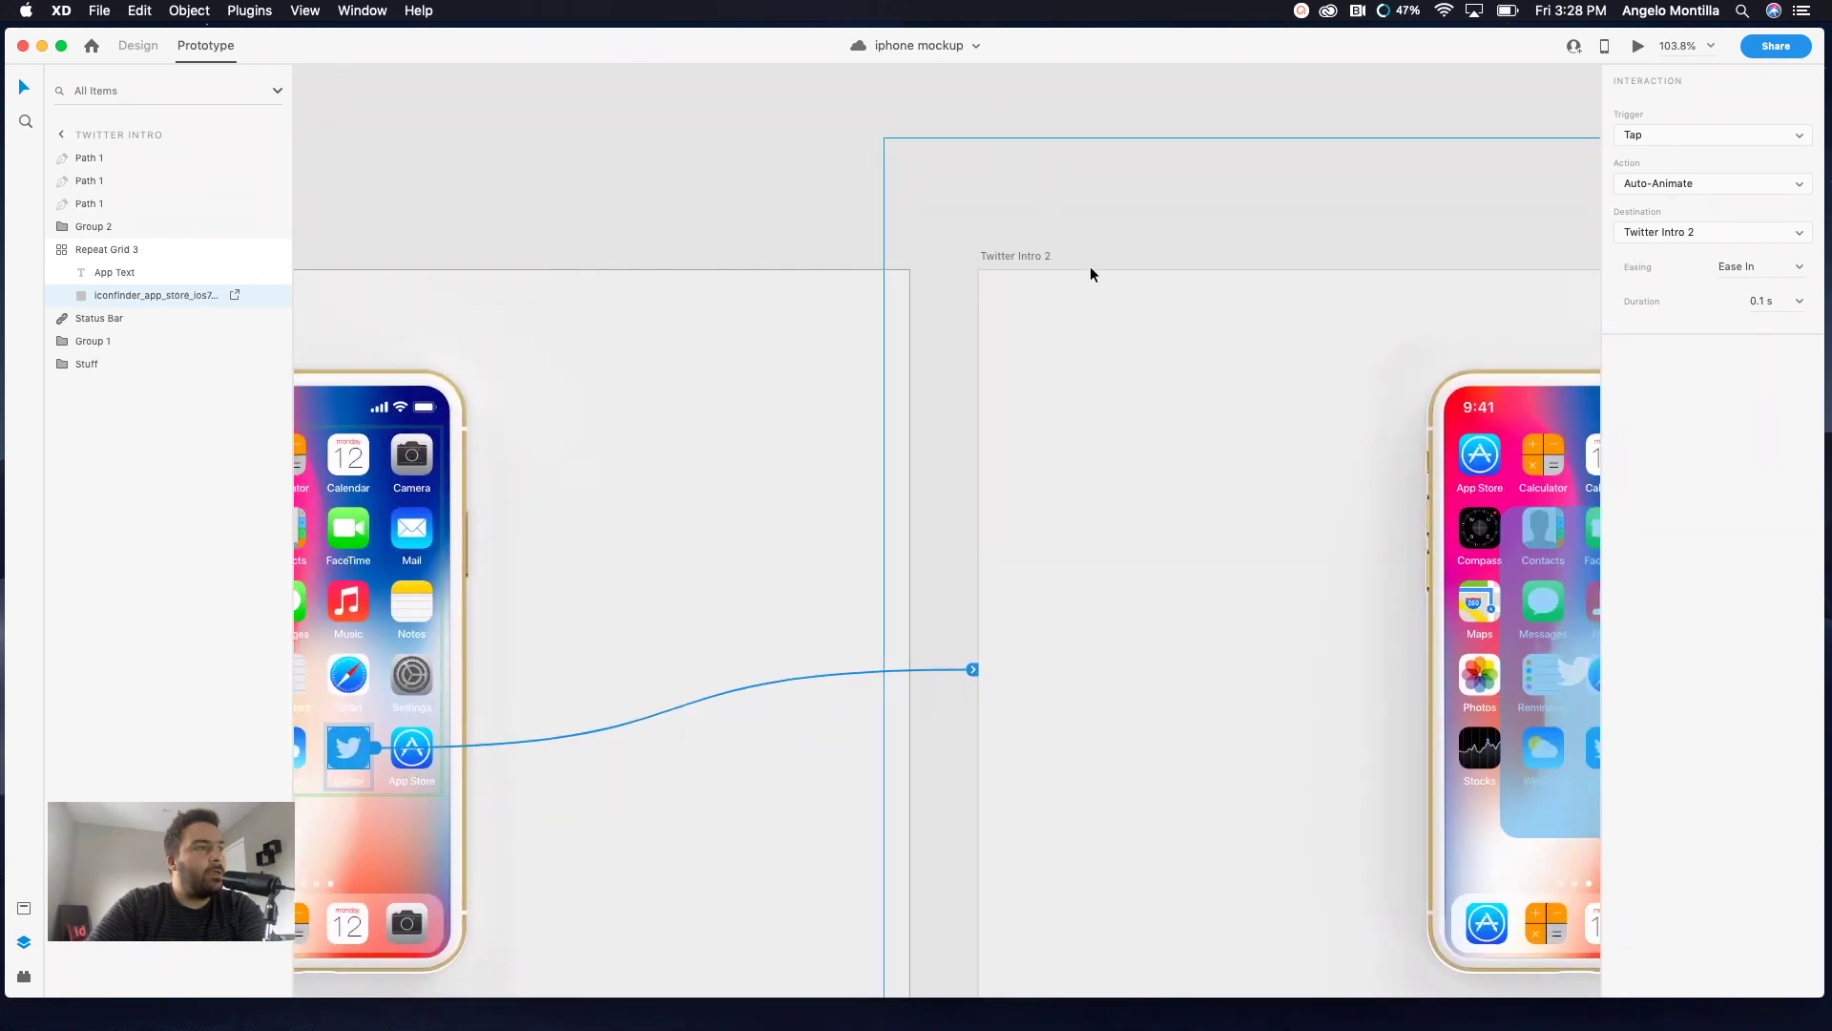
left_click(1025, 256)
scroll(992, 336, "down", 3)
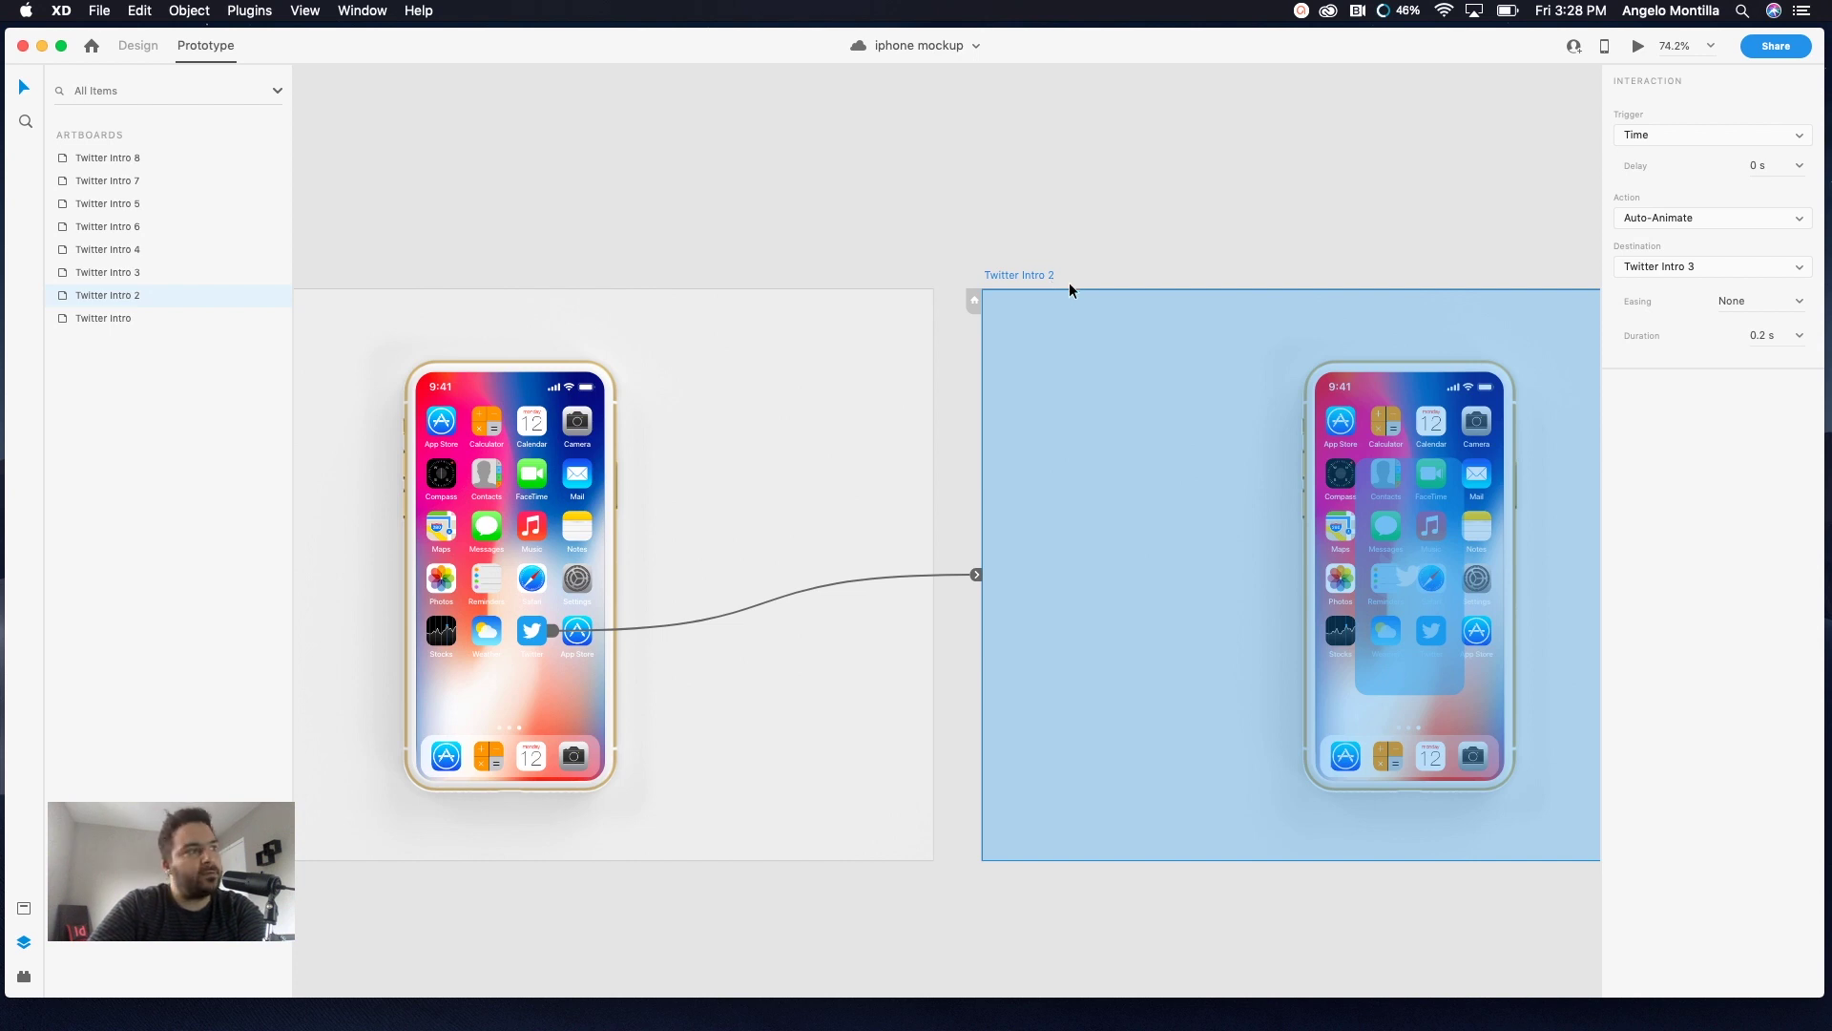
Review the Twitter icon's tap link to Intro 2: Auto-Animate, Ease In, 0.1 s
scroll(1032, 273, "down", 5)
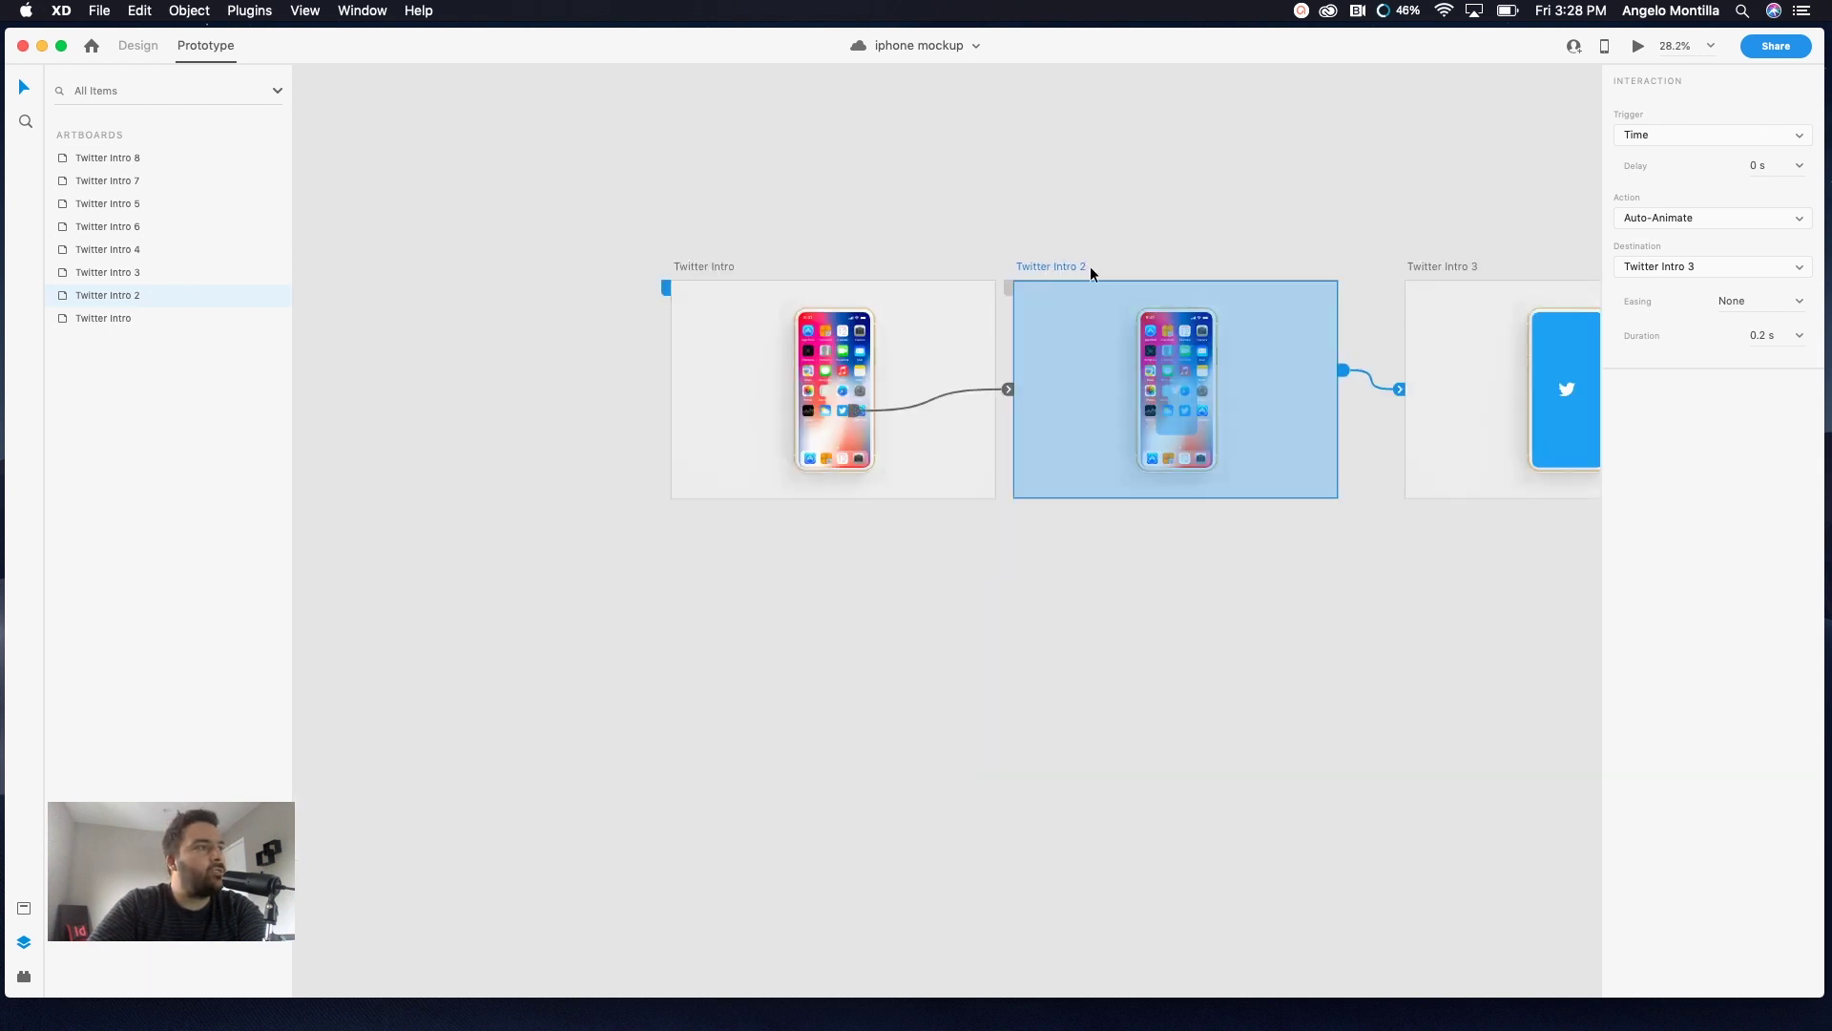
left_click_drag(1090, 266, 900, 274)
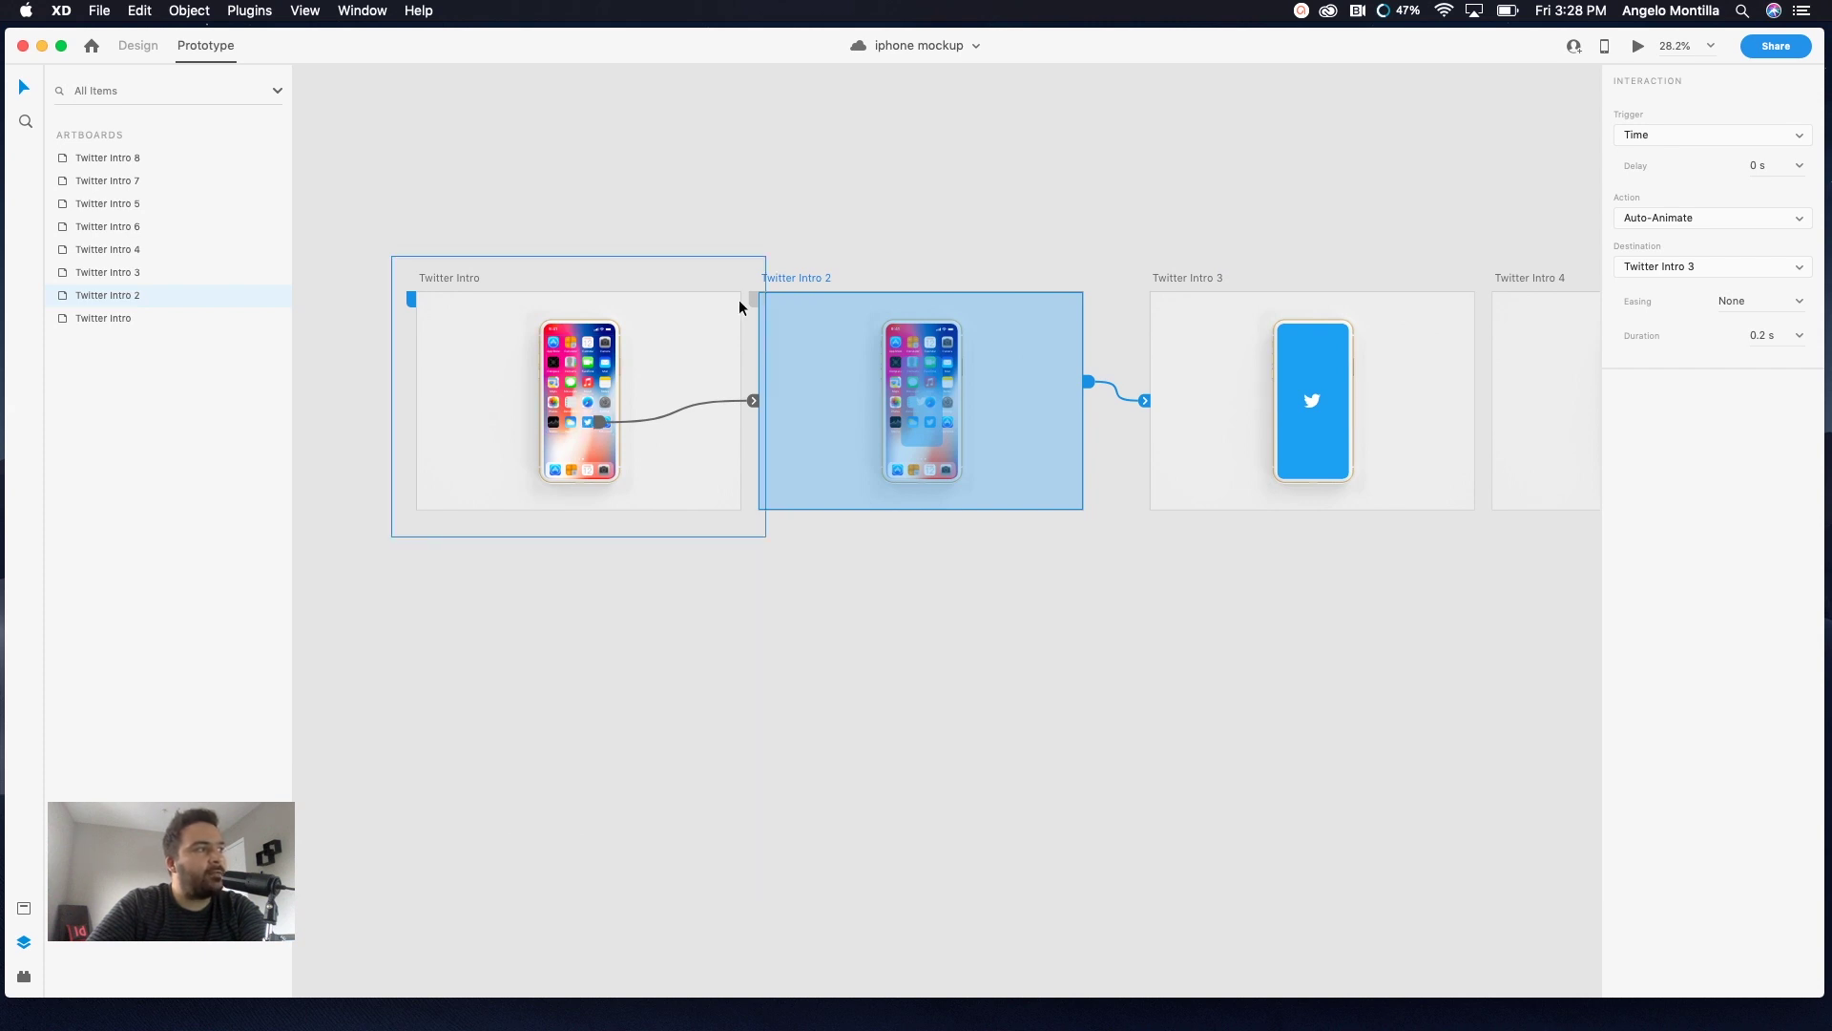
left_click(597, 420)
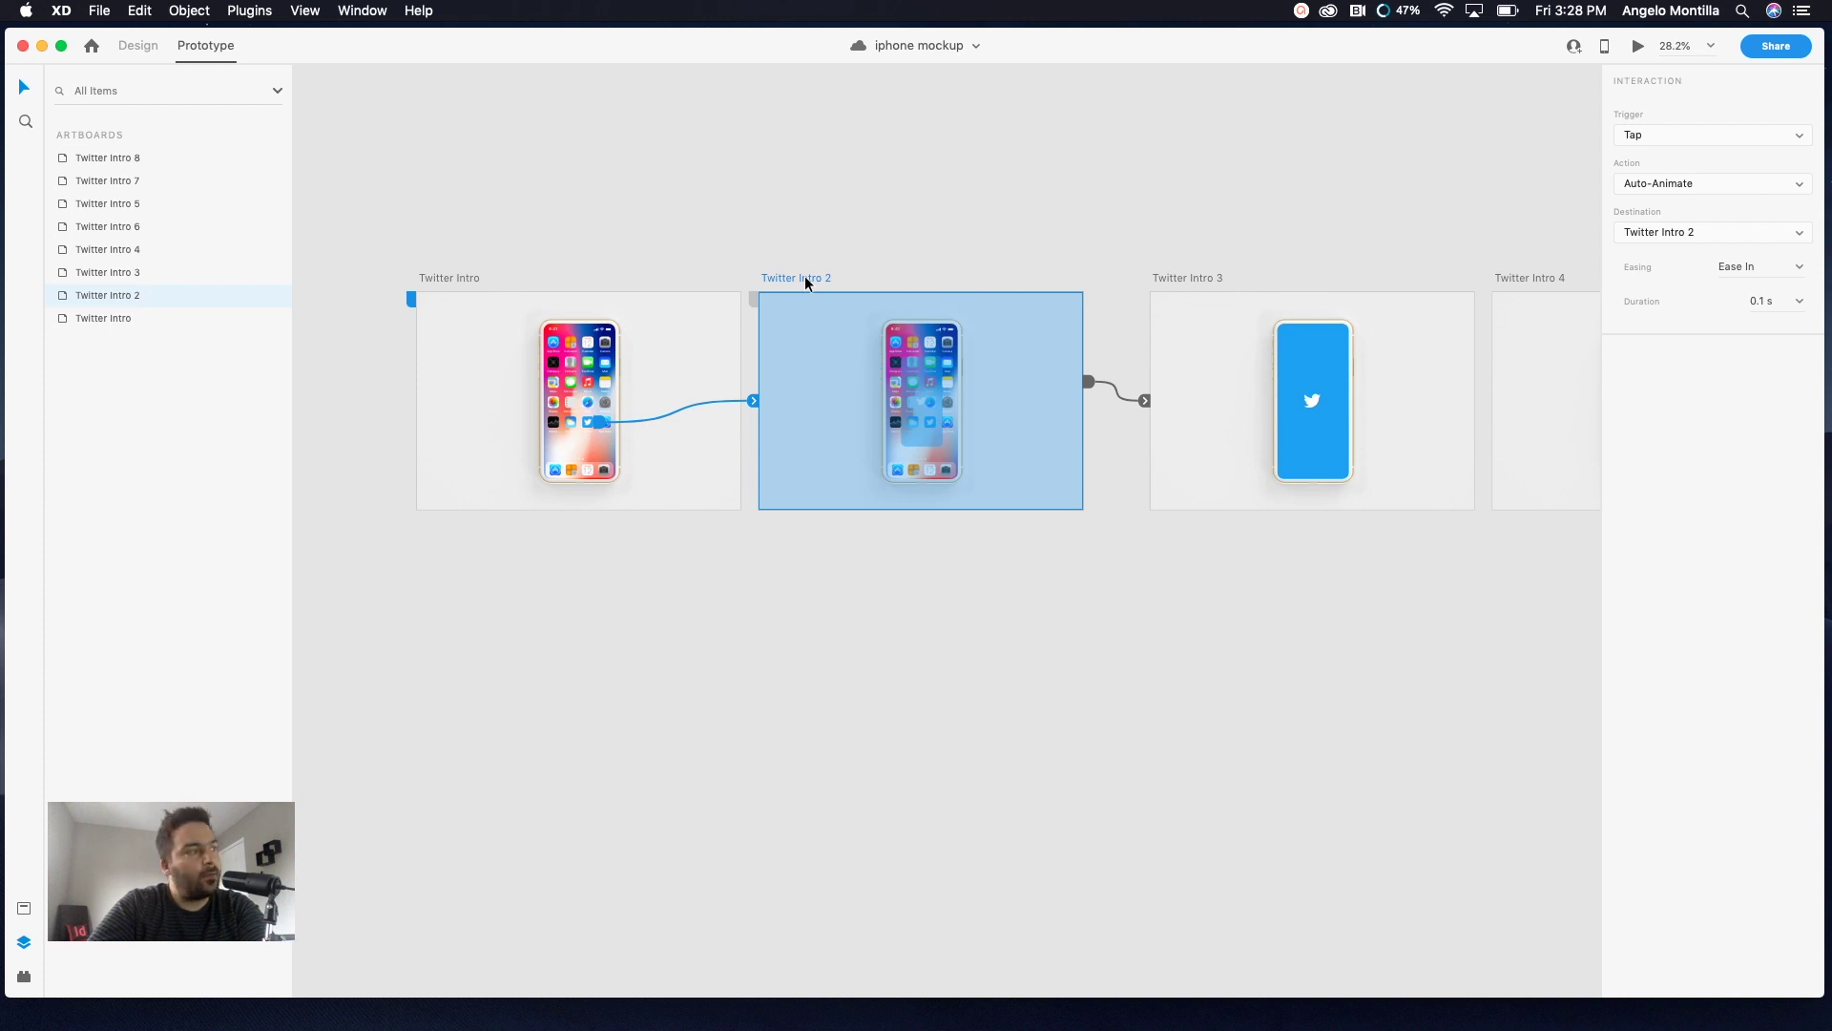
scroll(805, 276, "up", 5)
scroll(1069, 422, "down", 3)
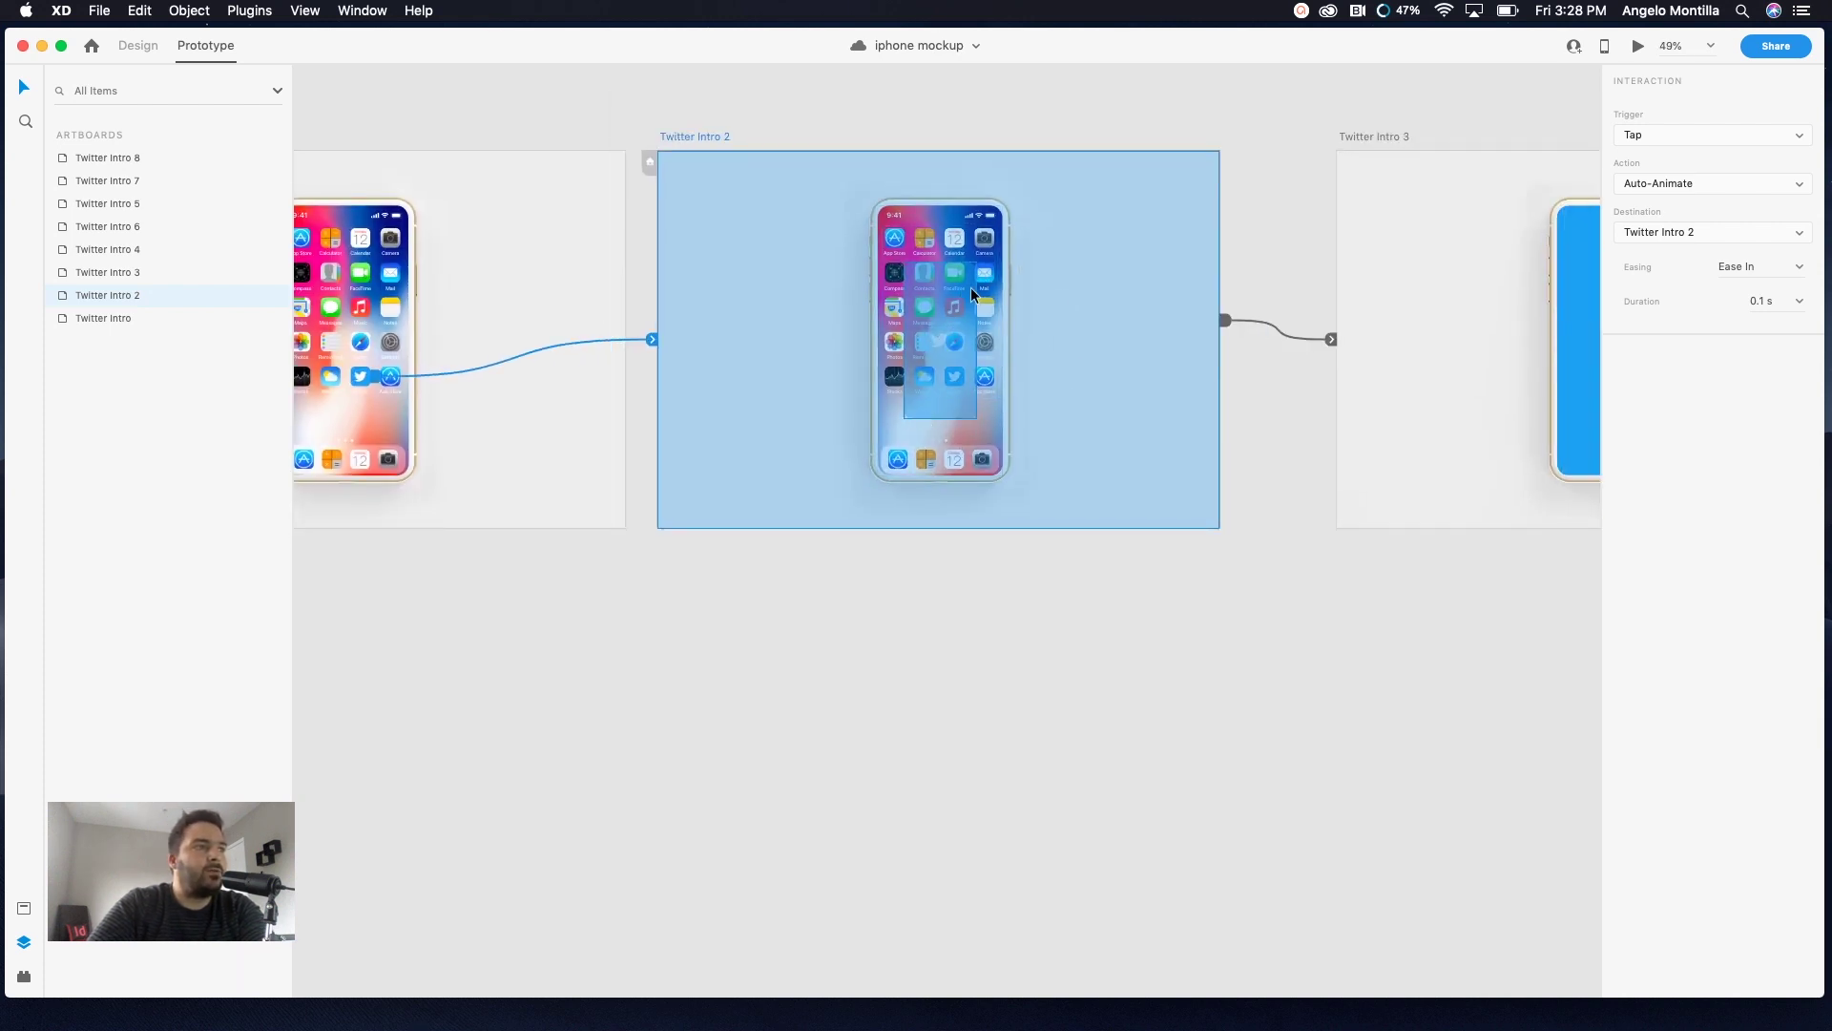
Inspect Twitter Intro 2's translucent Screen rectangle in Design mode, then return to Prototype mode
left_click(134, 46)
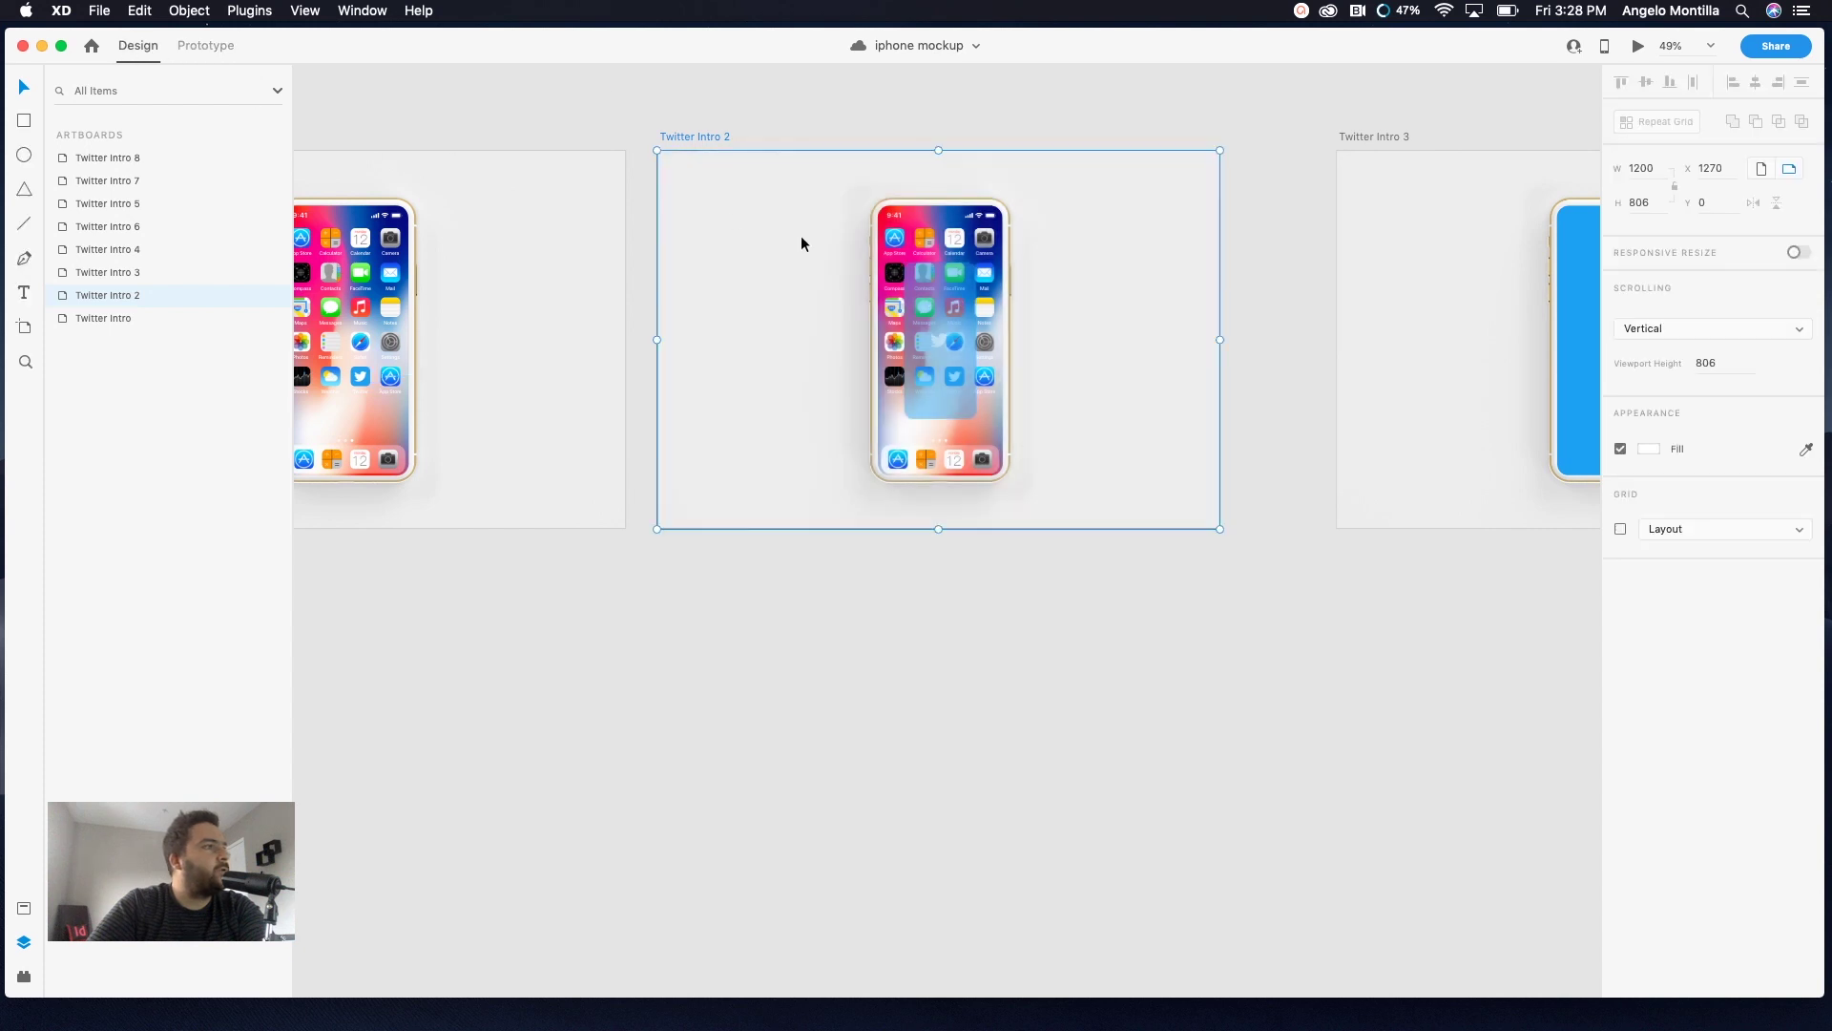
left_click(940, 382)
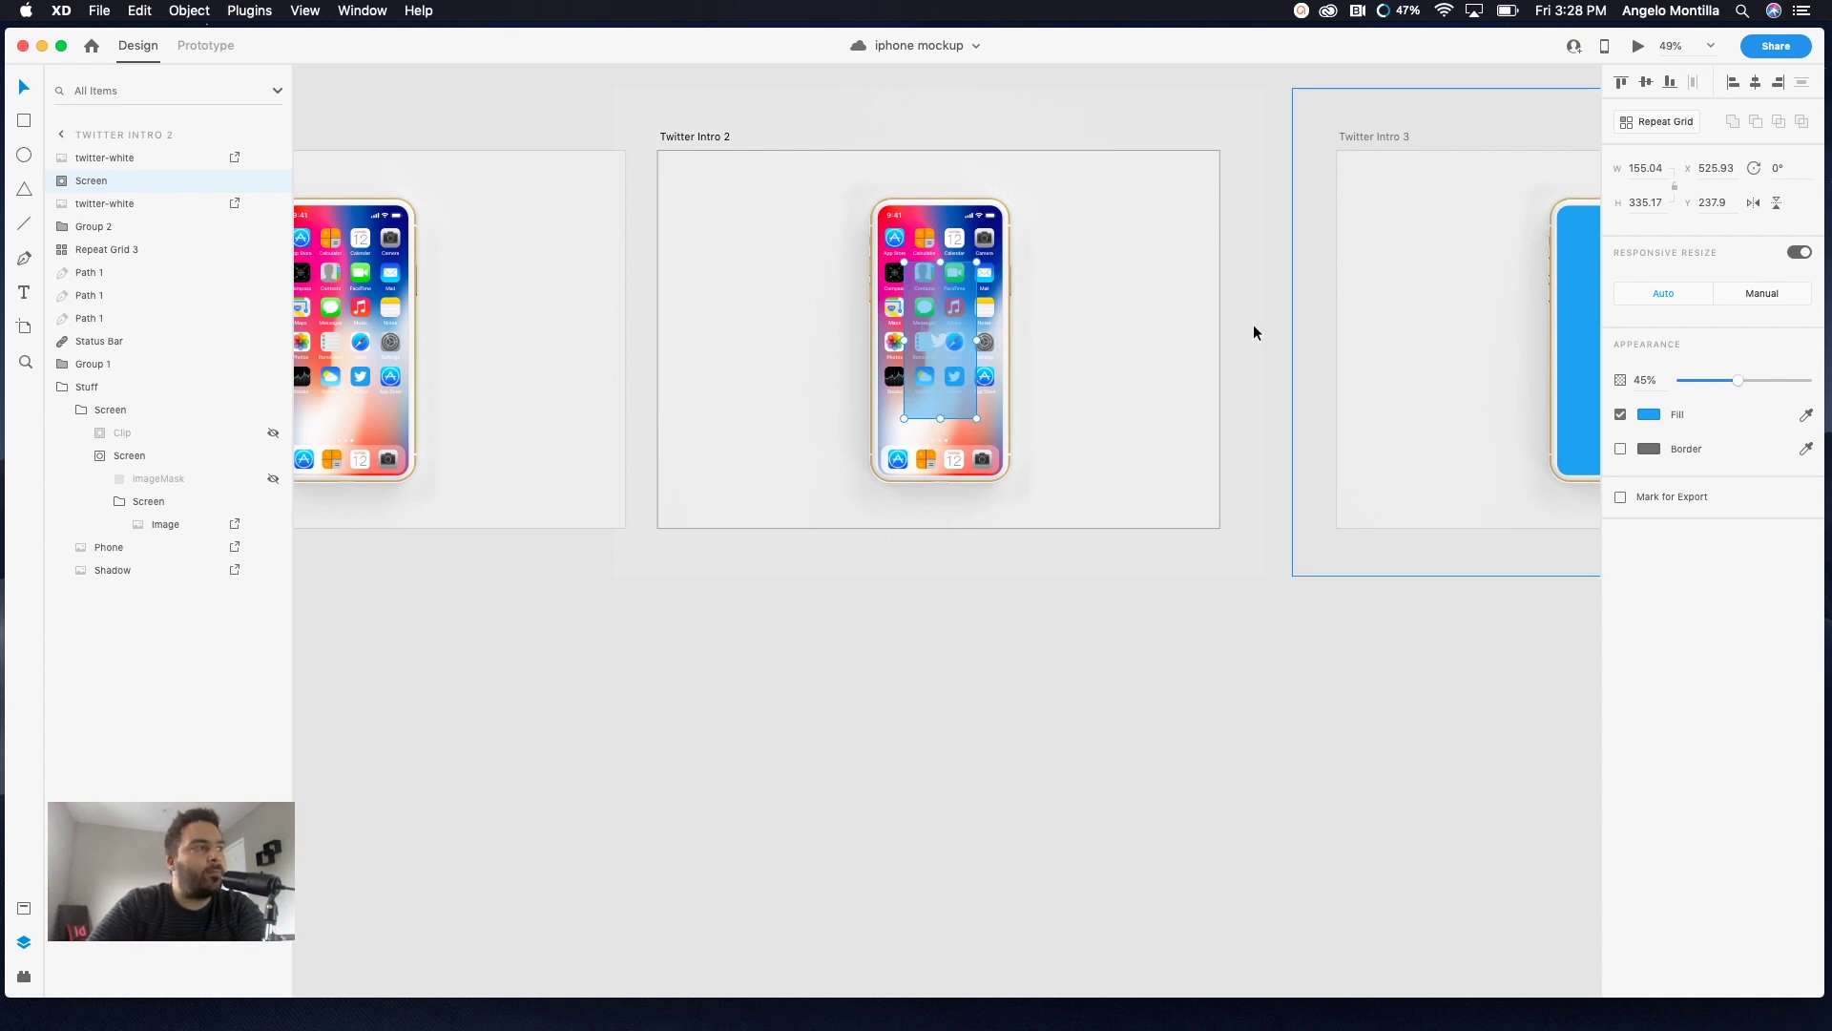
left_click(704, 139)
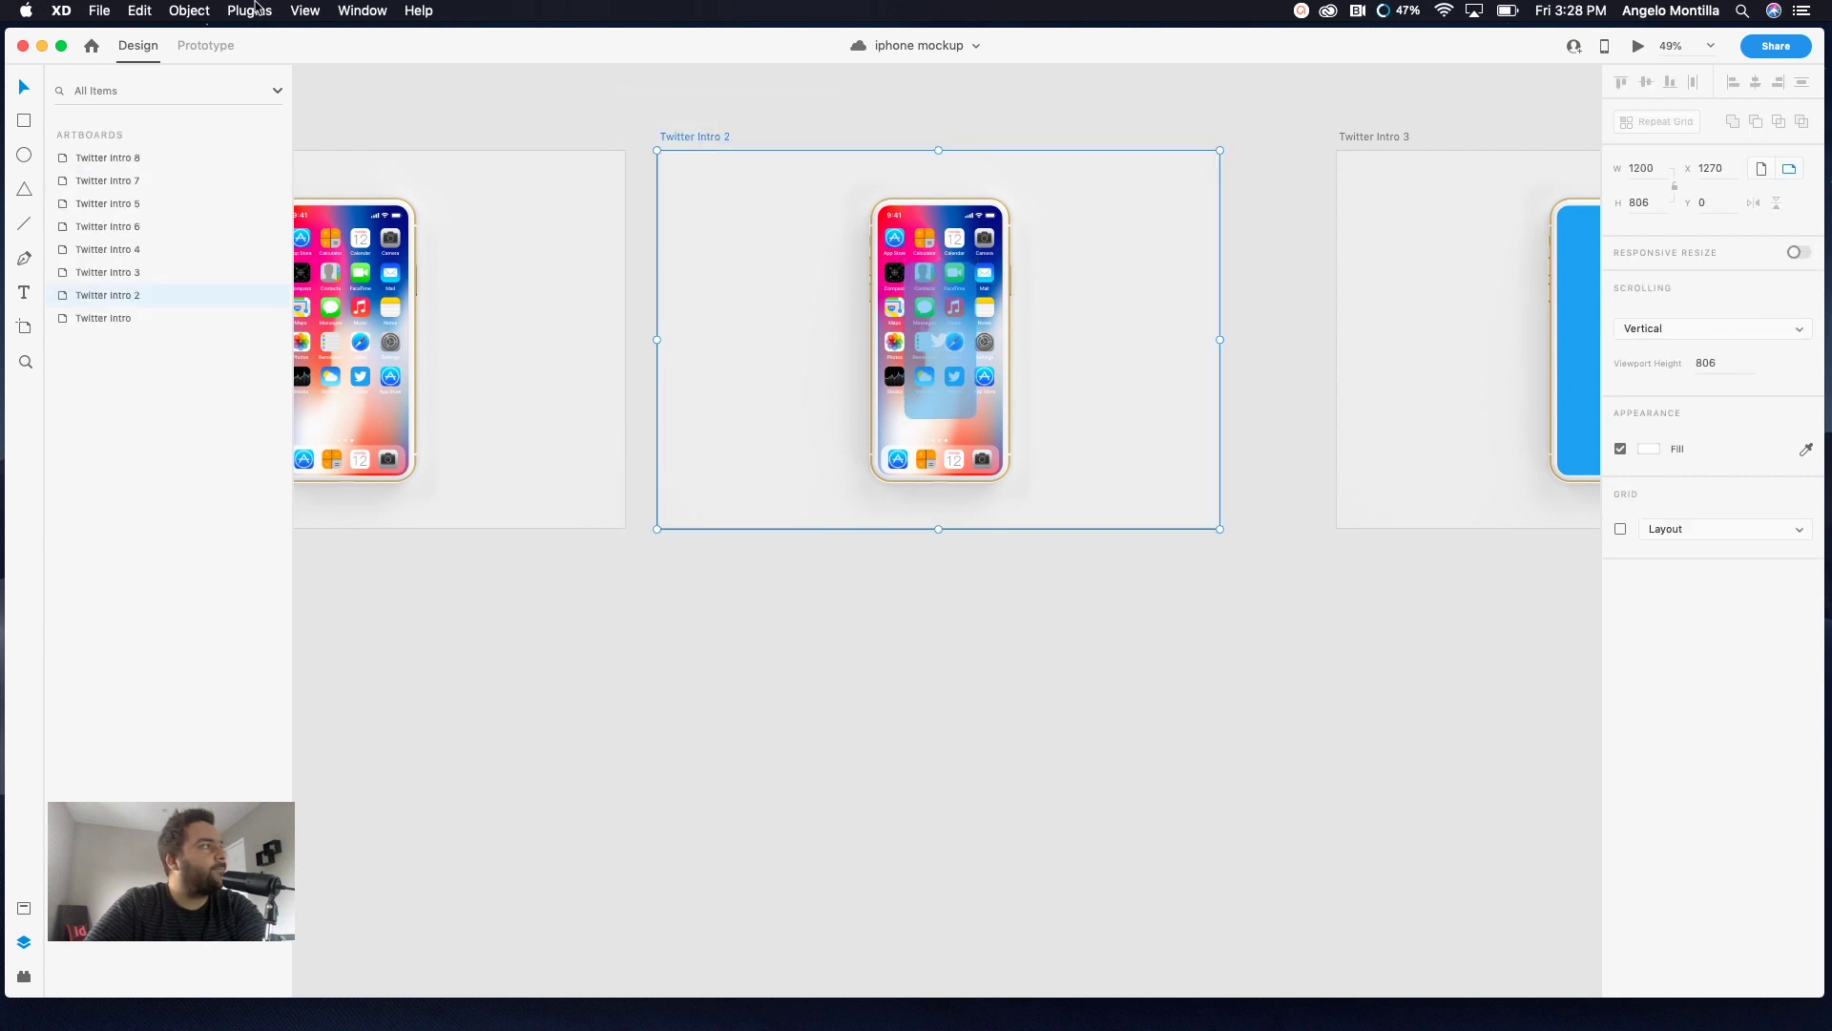
left_click(196, 46)
scroll(836, 241, "right", 5)
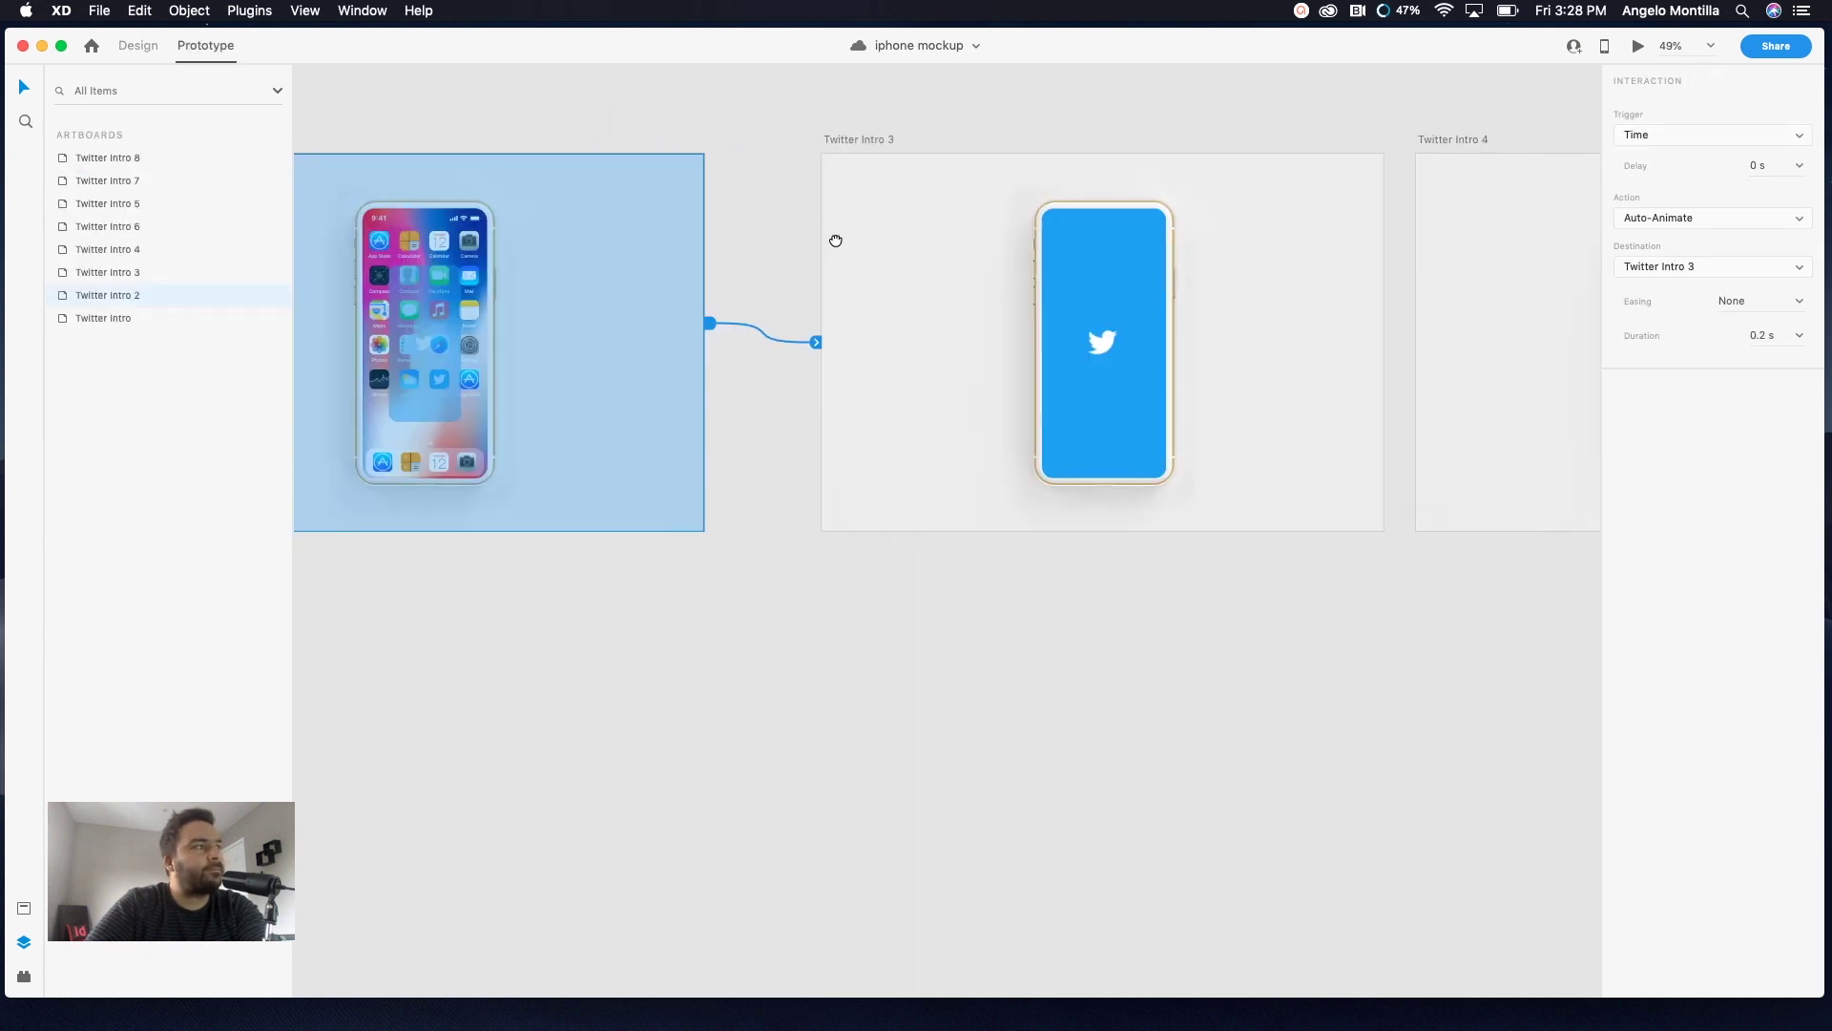
scroll(695, 203, "left", 3)
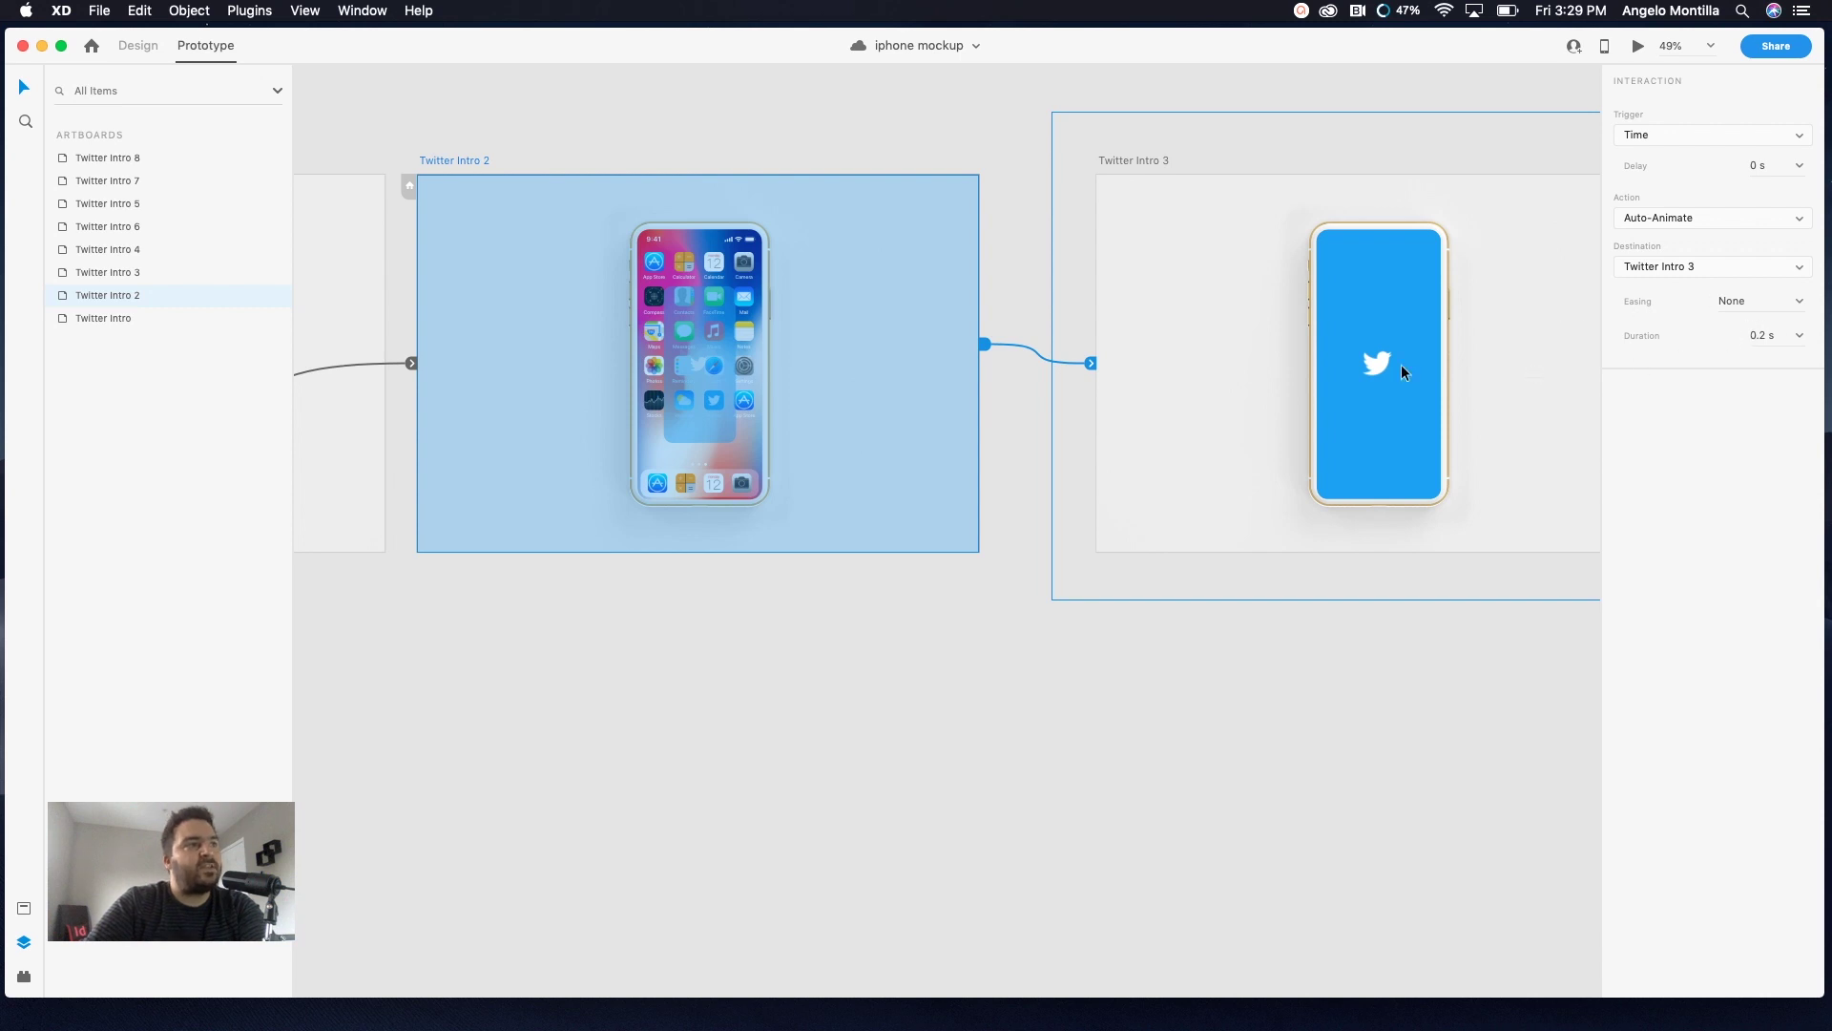
left_click(1171, 159)
Link Twitter Intro 3 to Intro 4 with a Time-triggered Auto-Animate, then save
left_click(1145, 163)
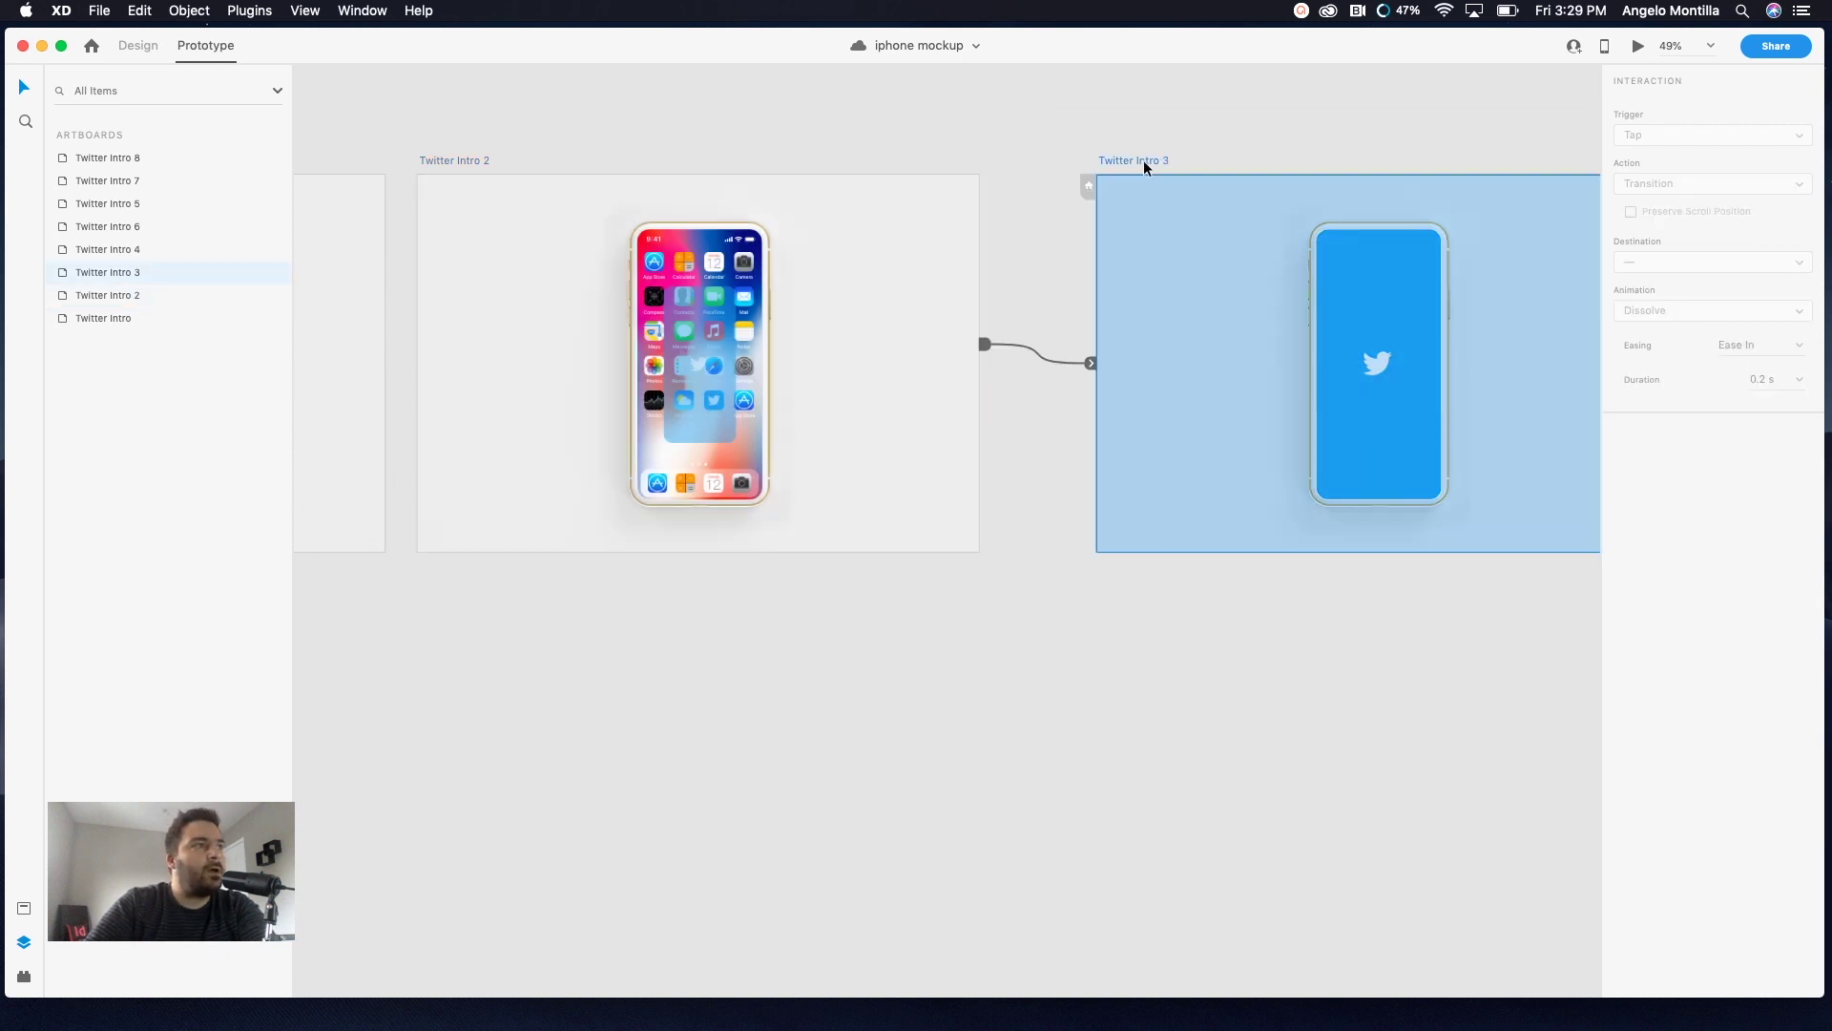
scroll(1227, 229, "right", 5)
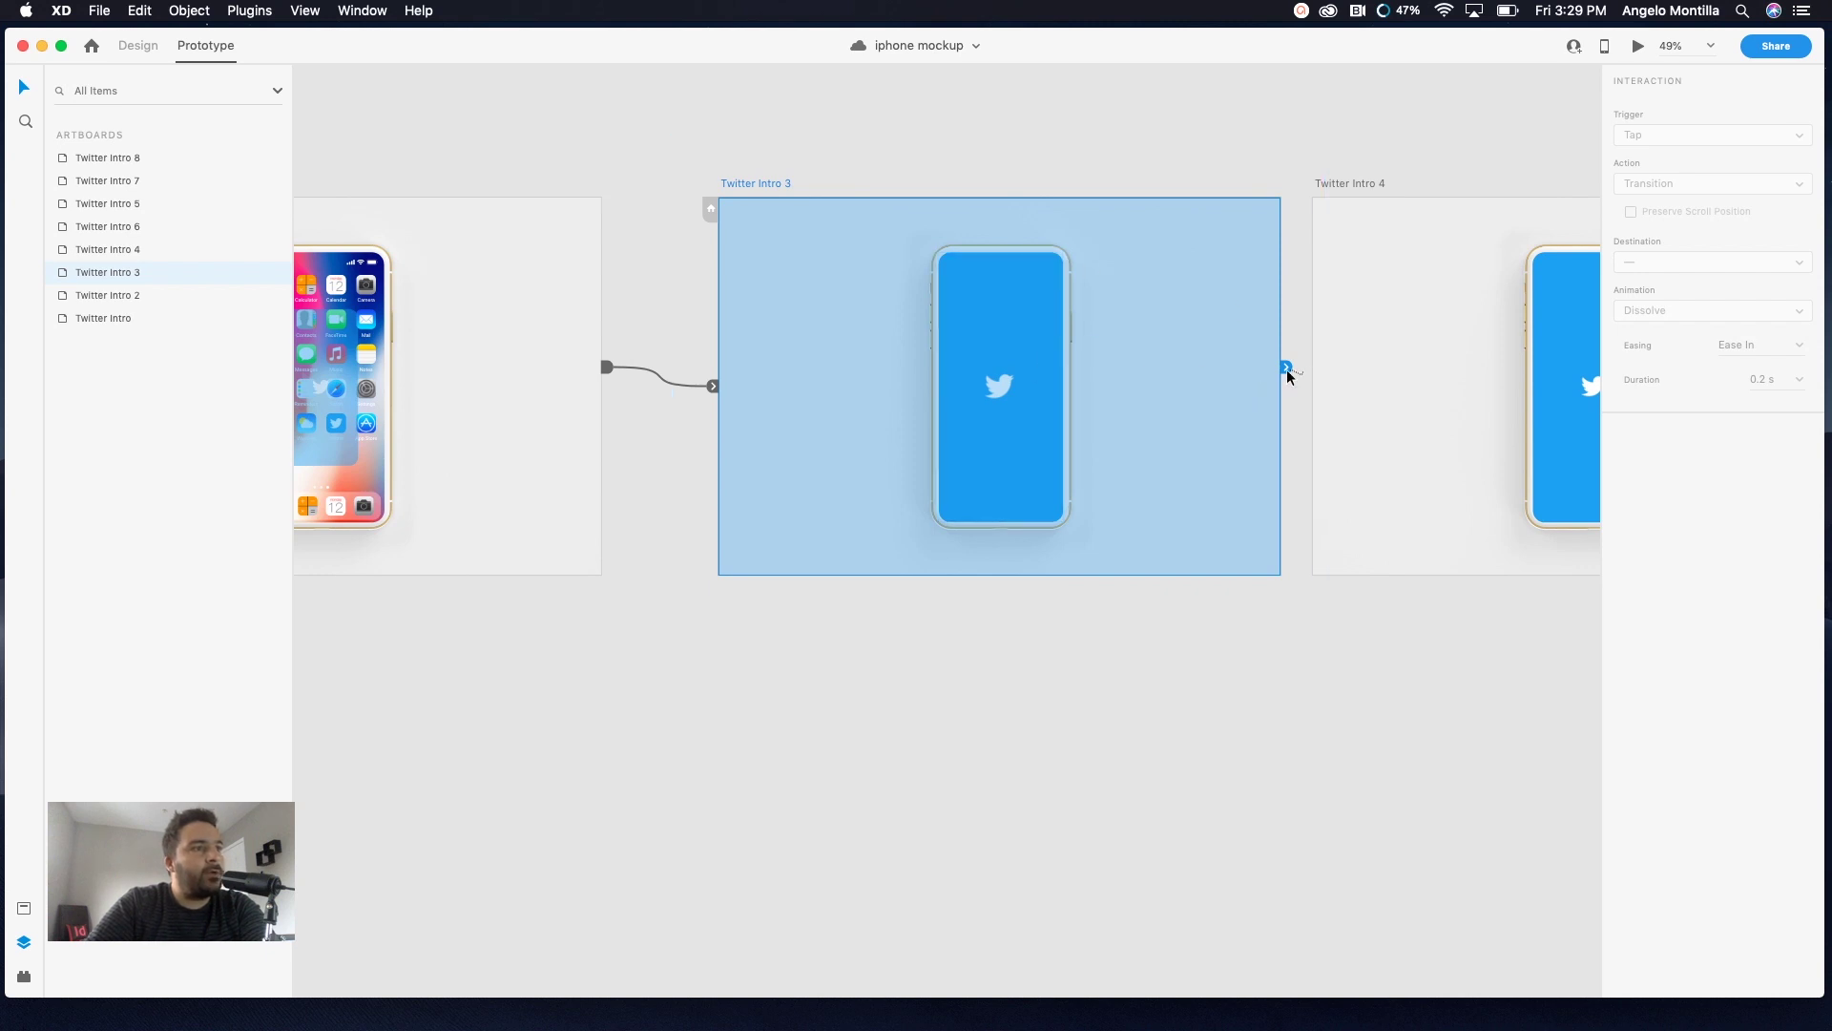
left_click_drag(1288, 372, 1391, 425)
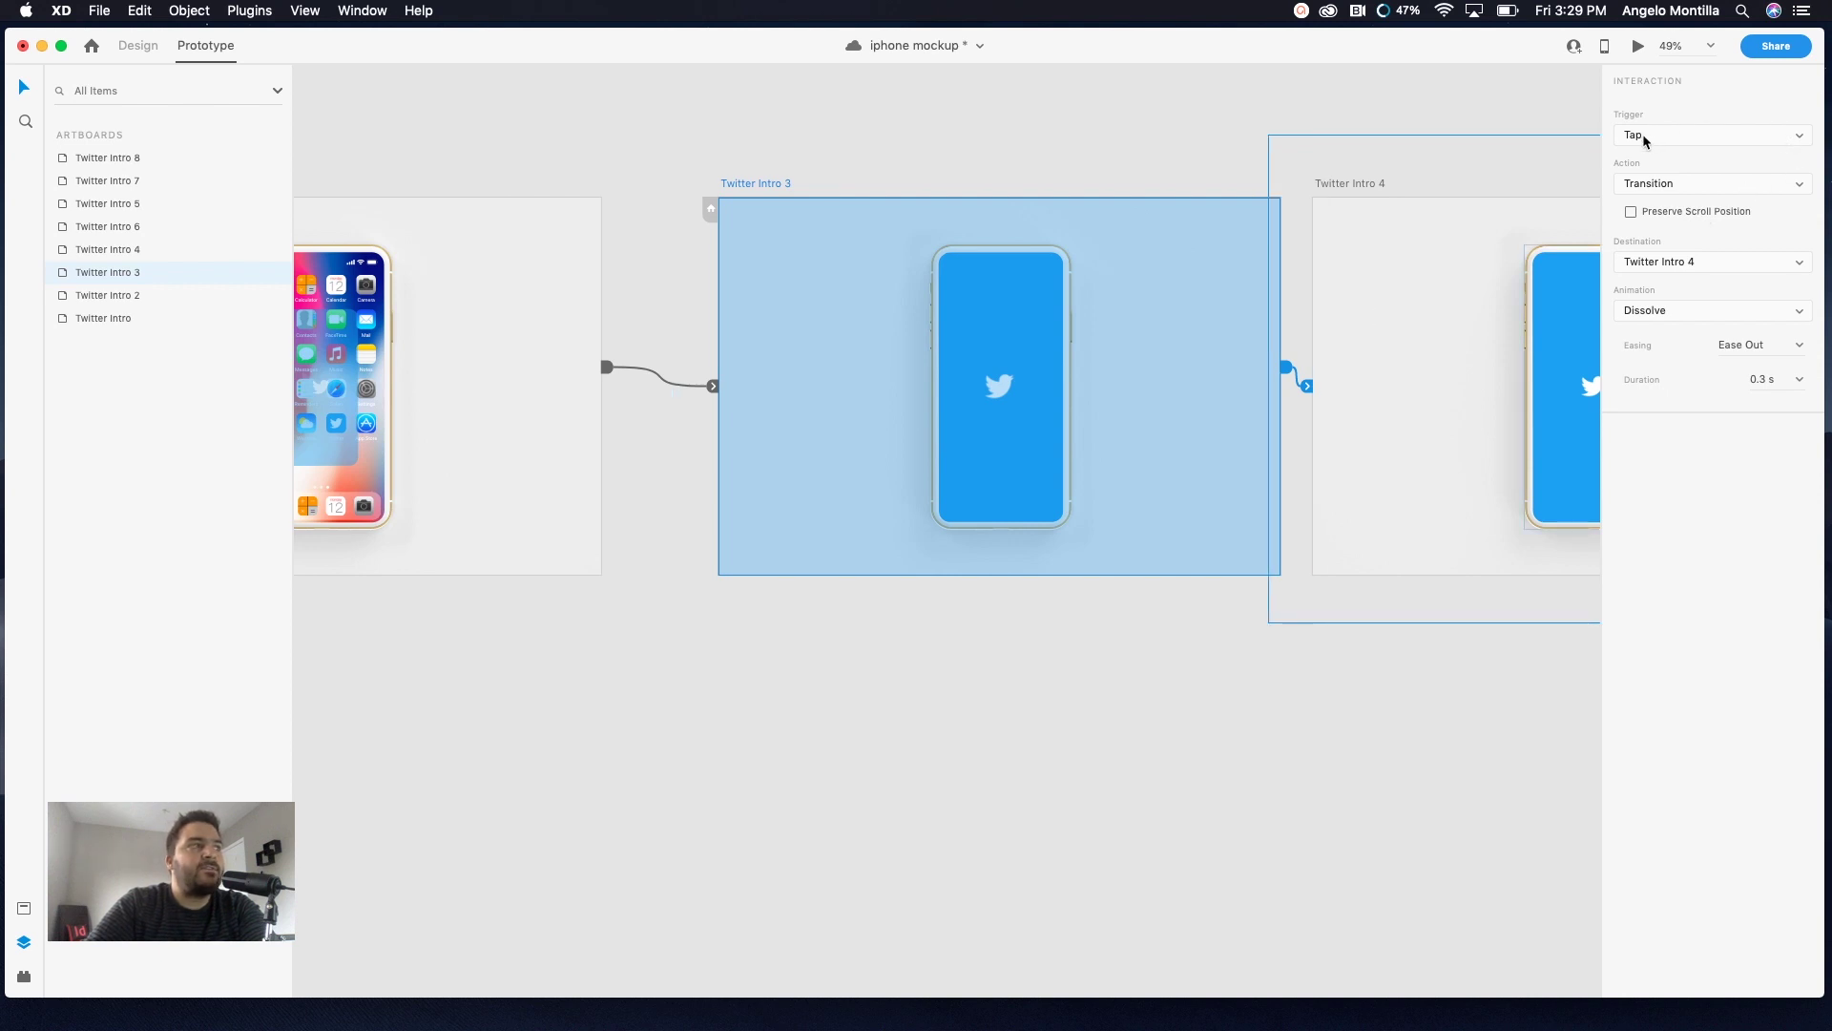
left_click(1798, 188)
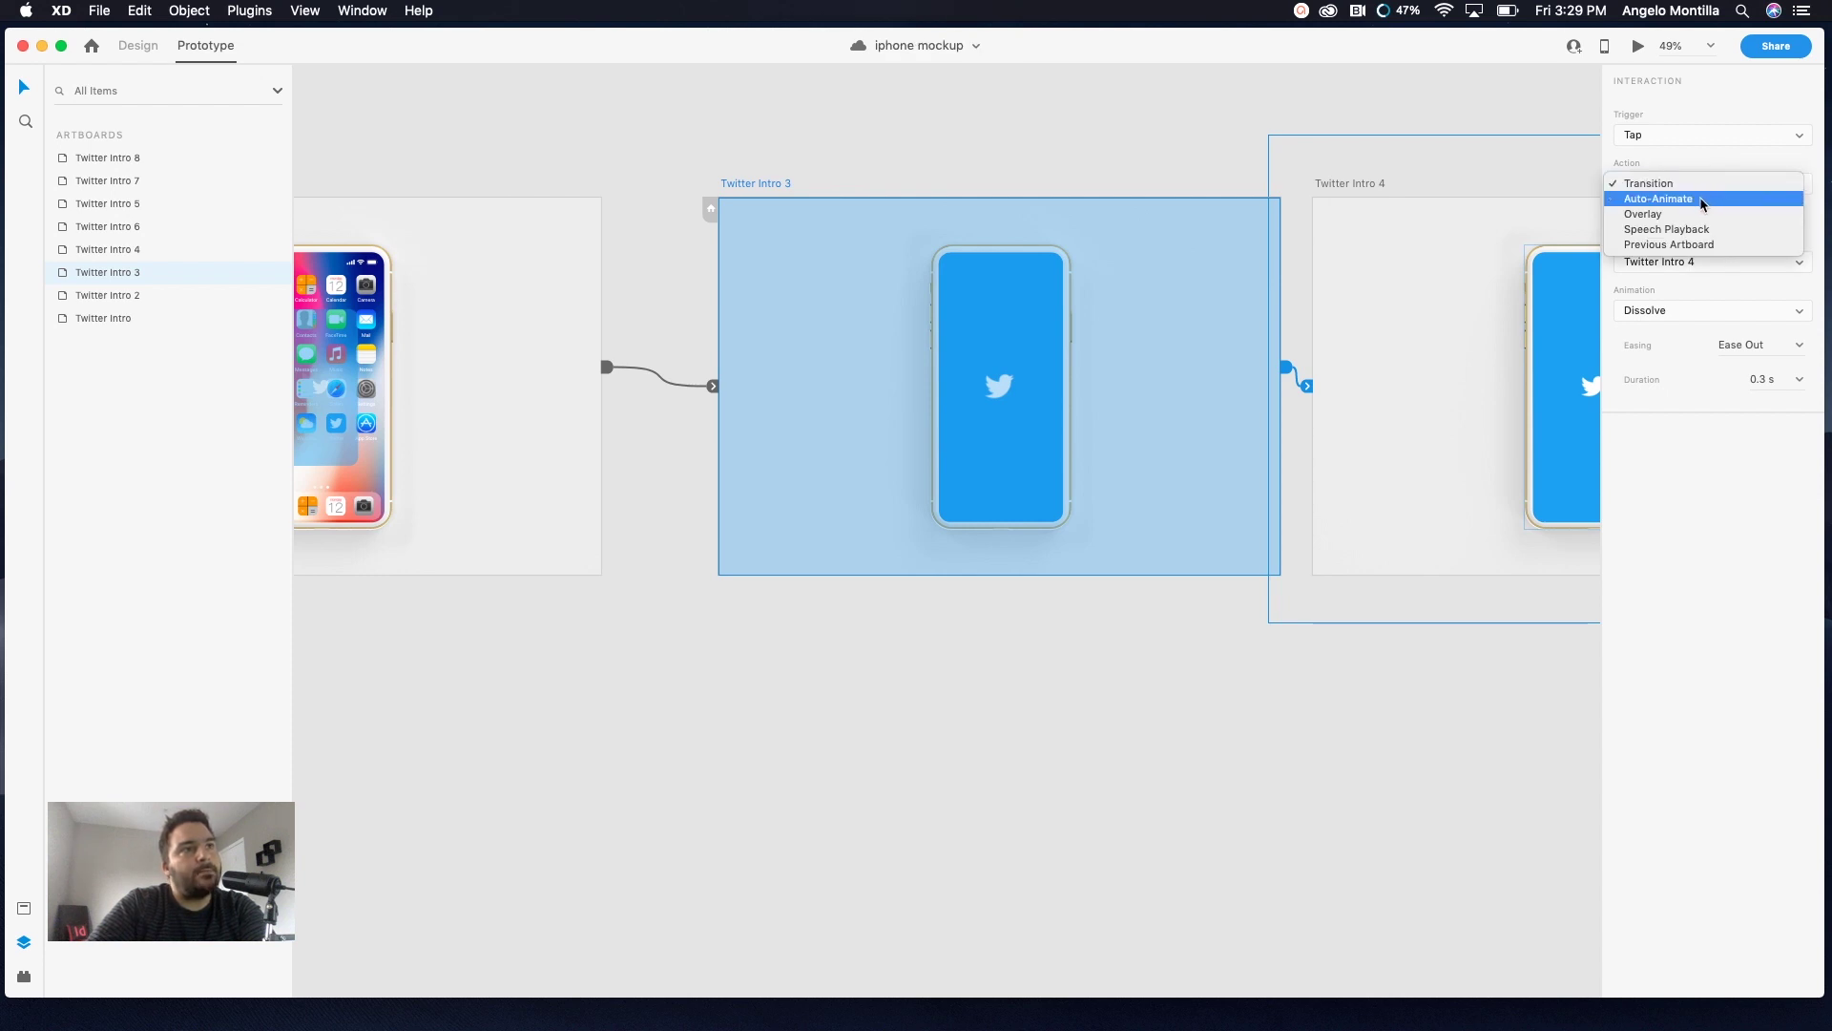
left_click(1702, 200)
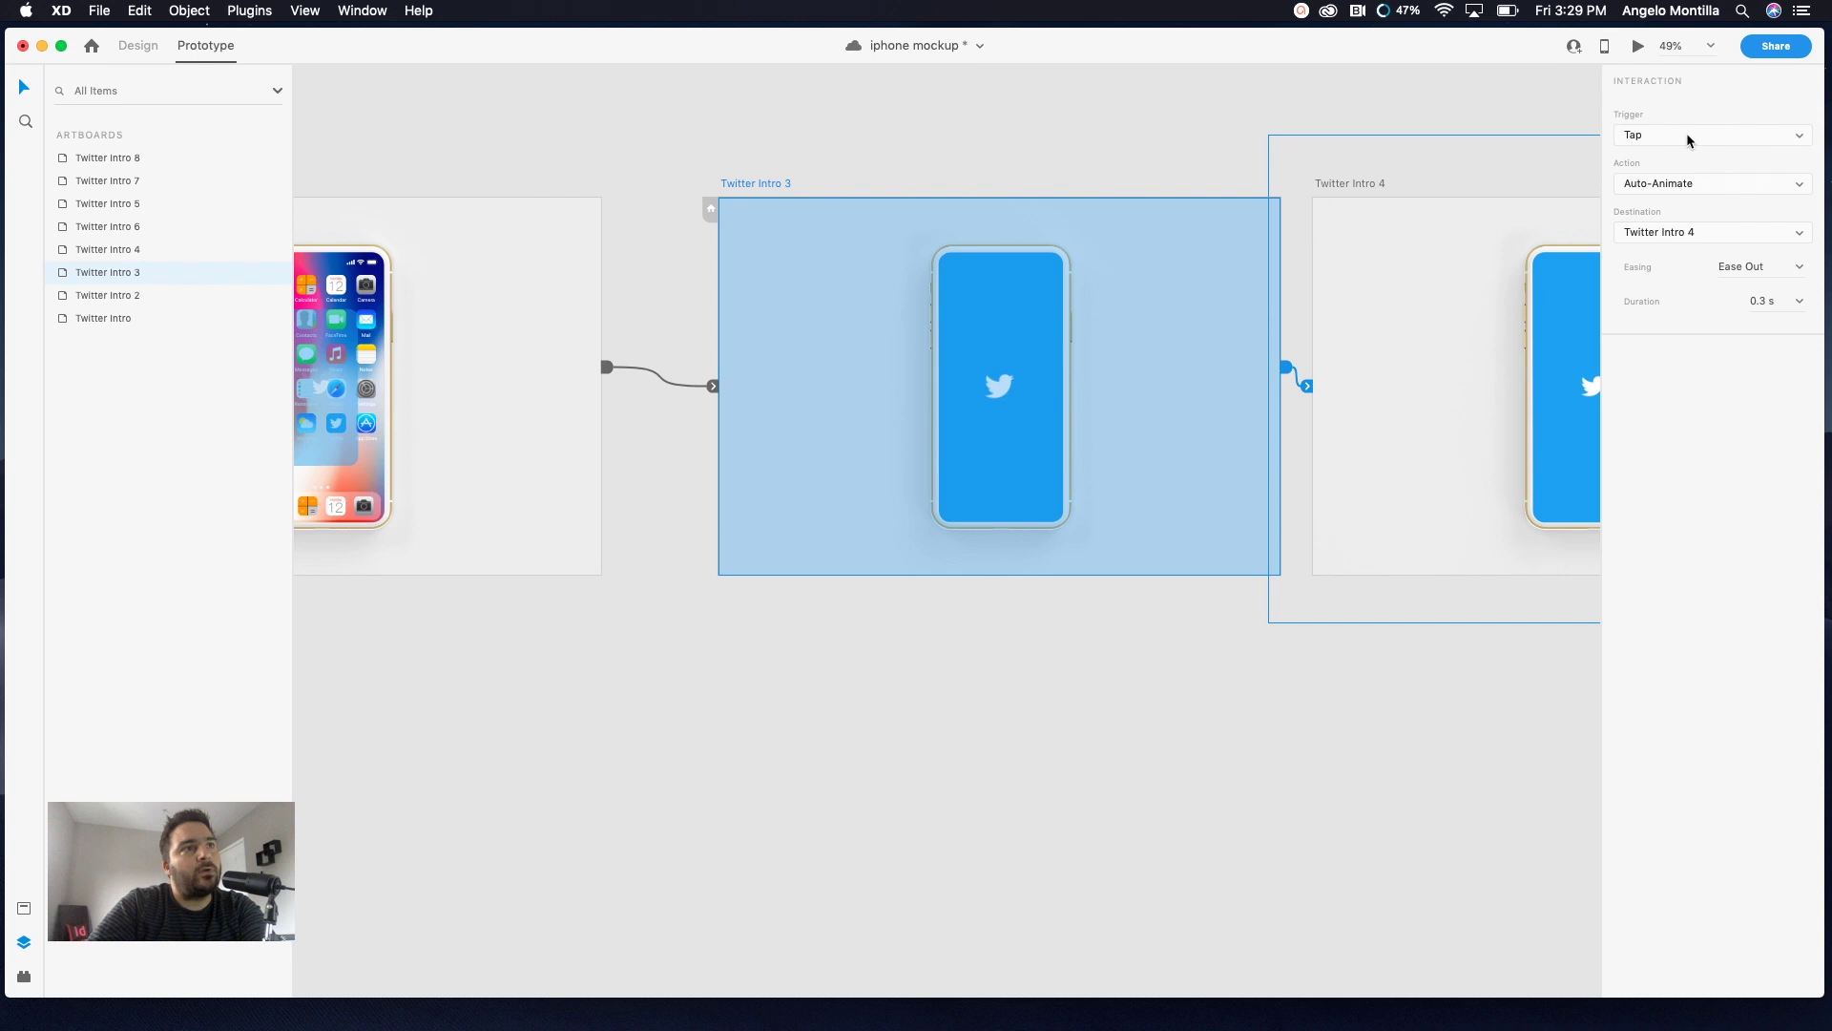
left_click(1810, 141)
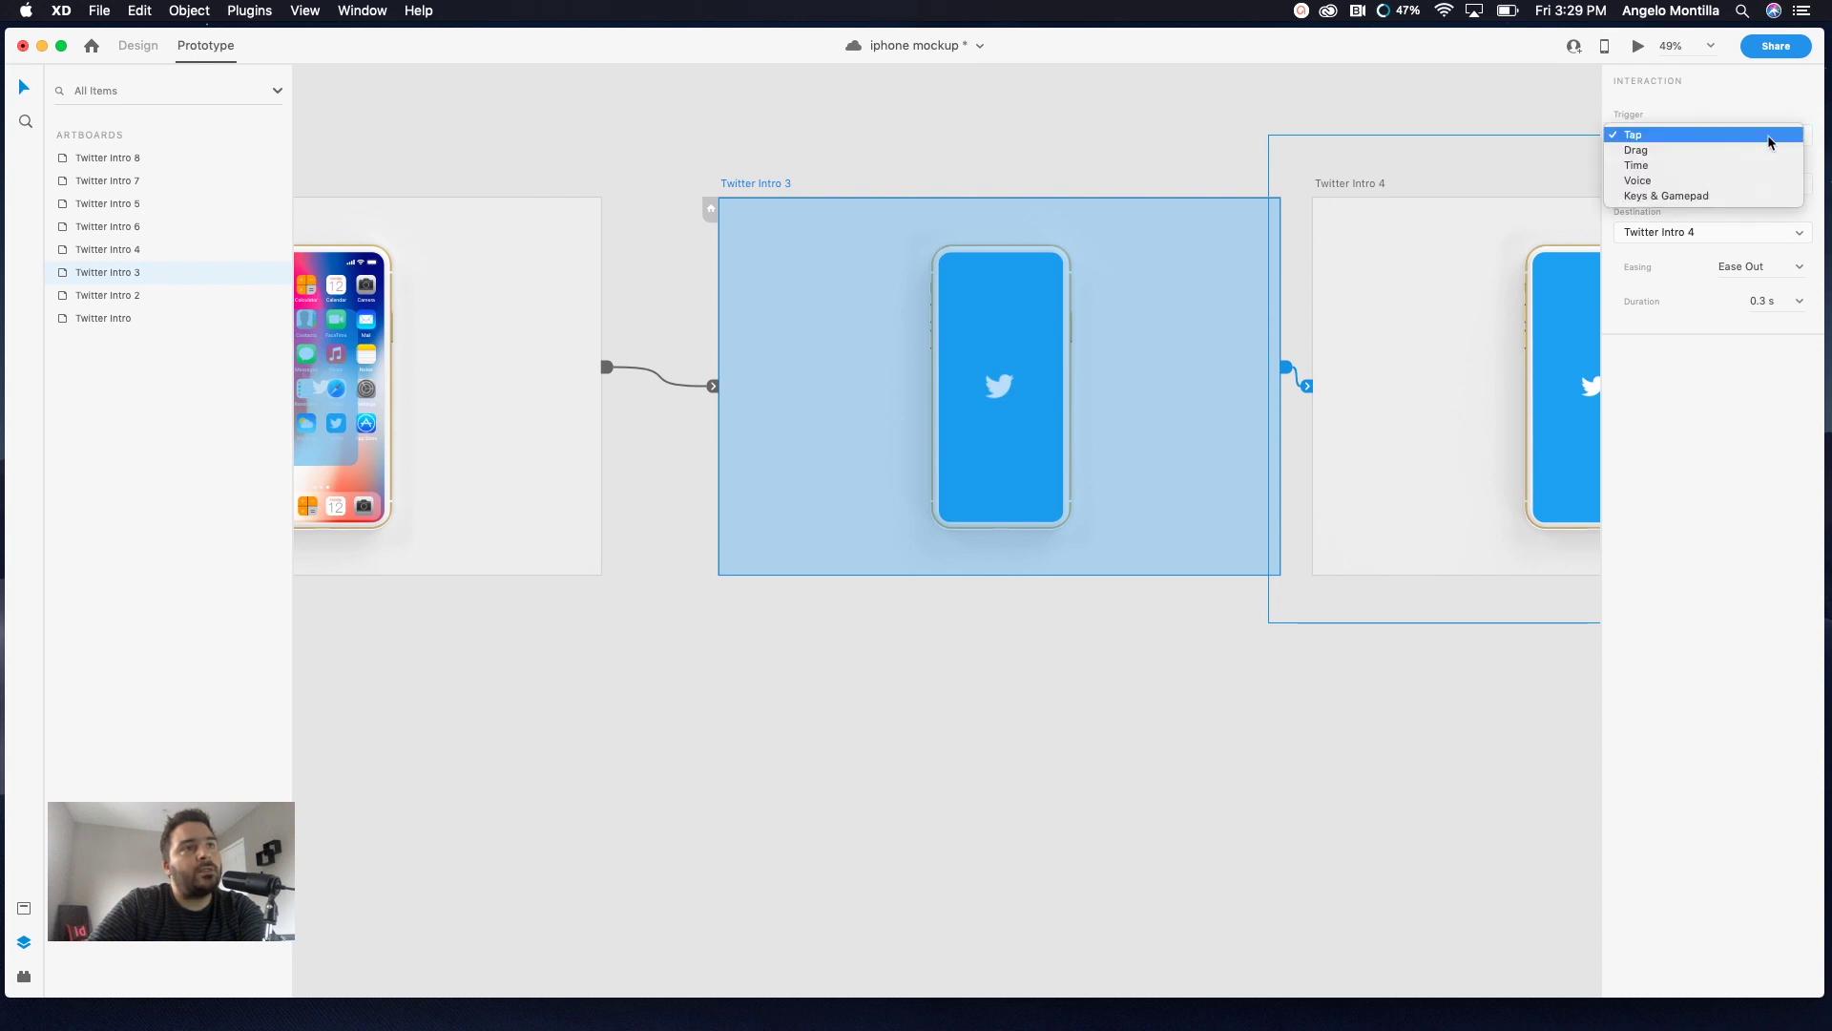
left_click(1663, 168)
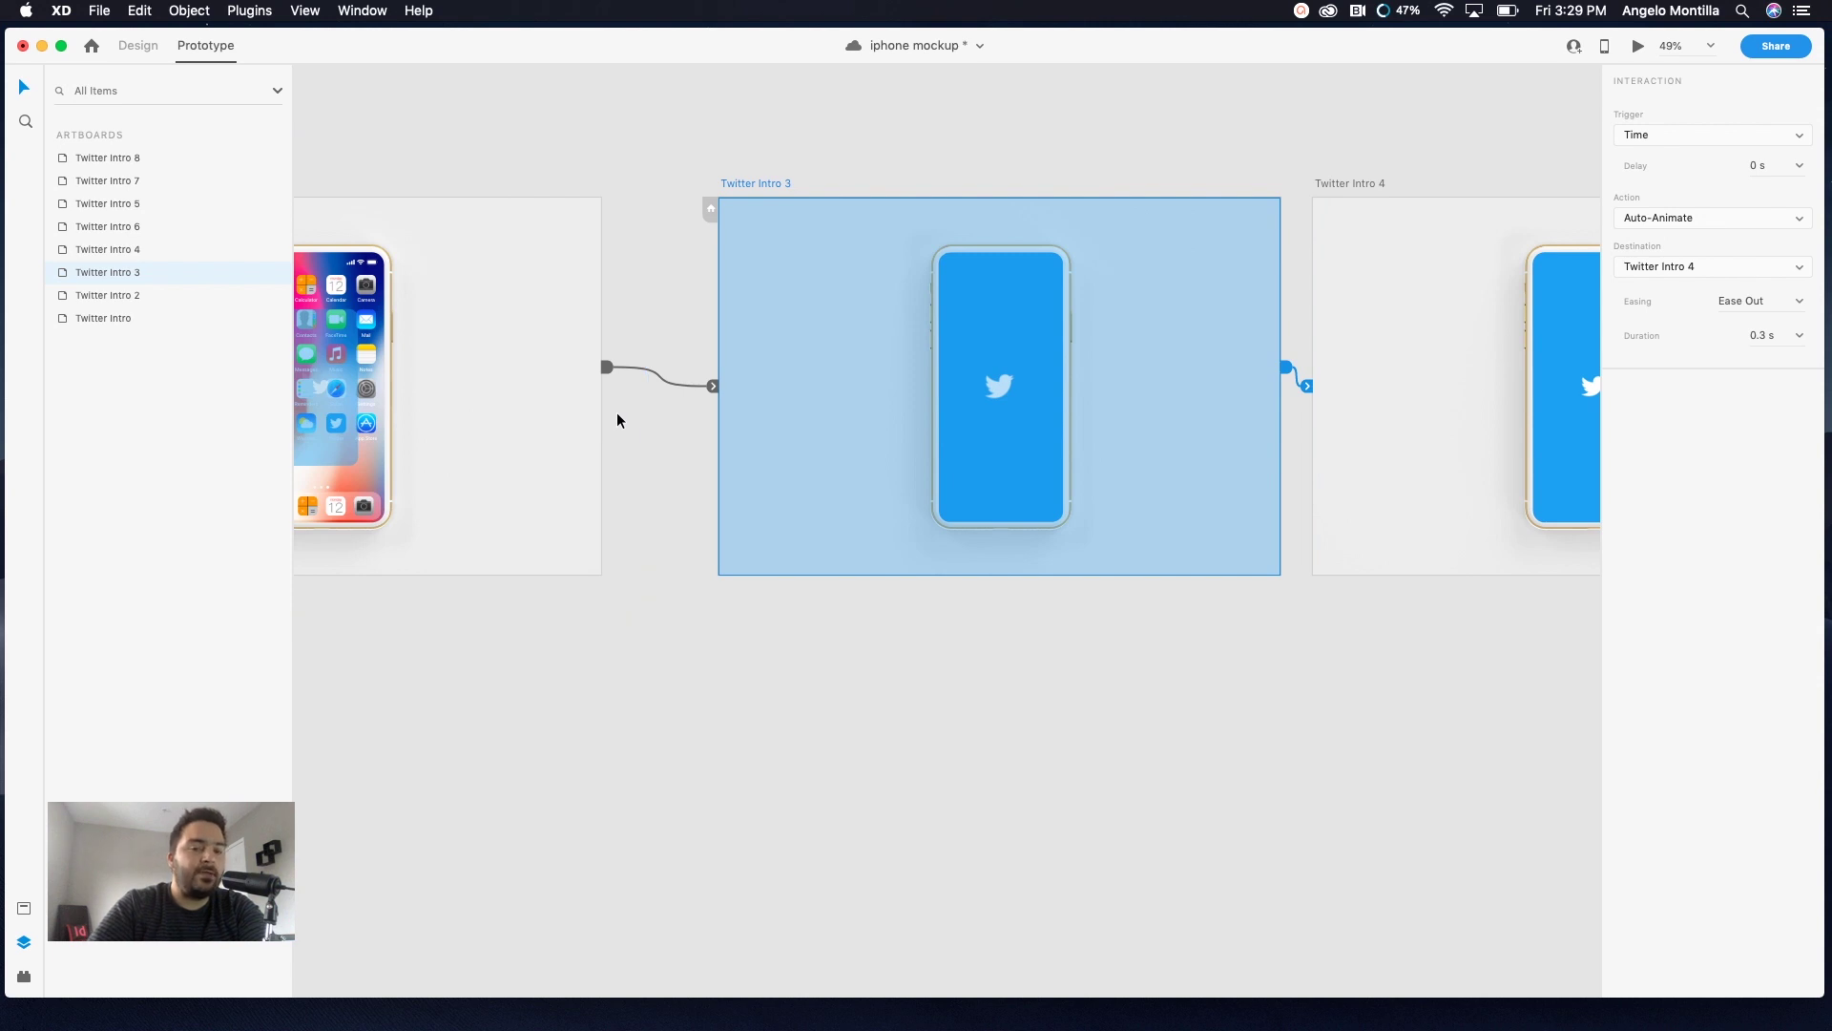
key("super+s")
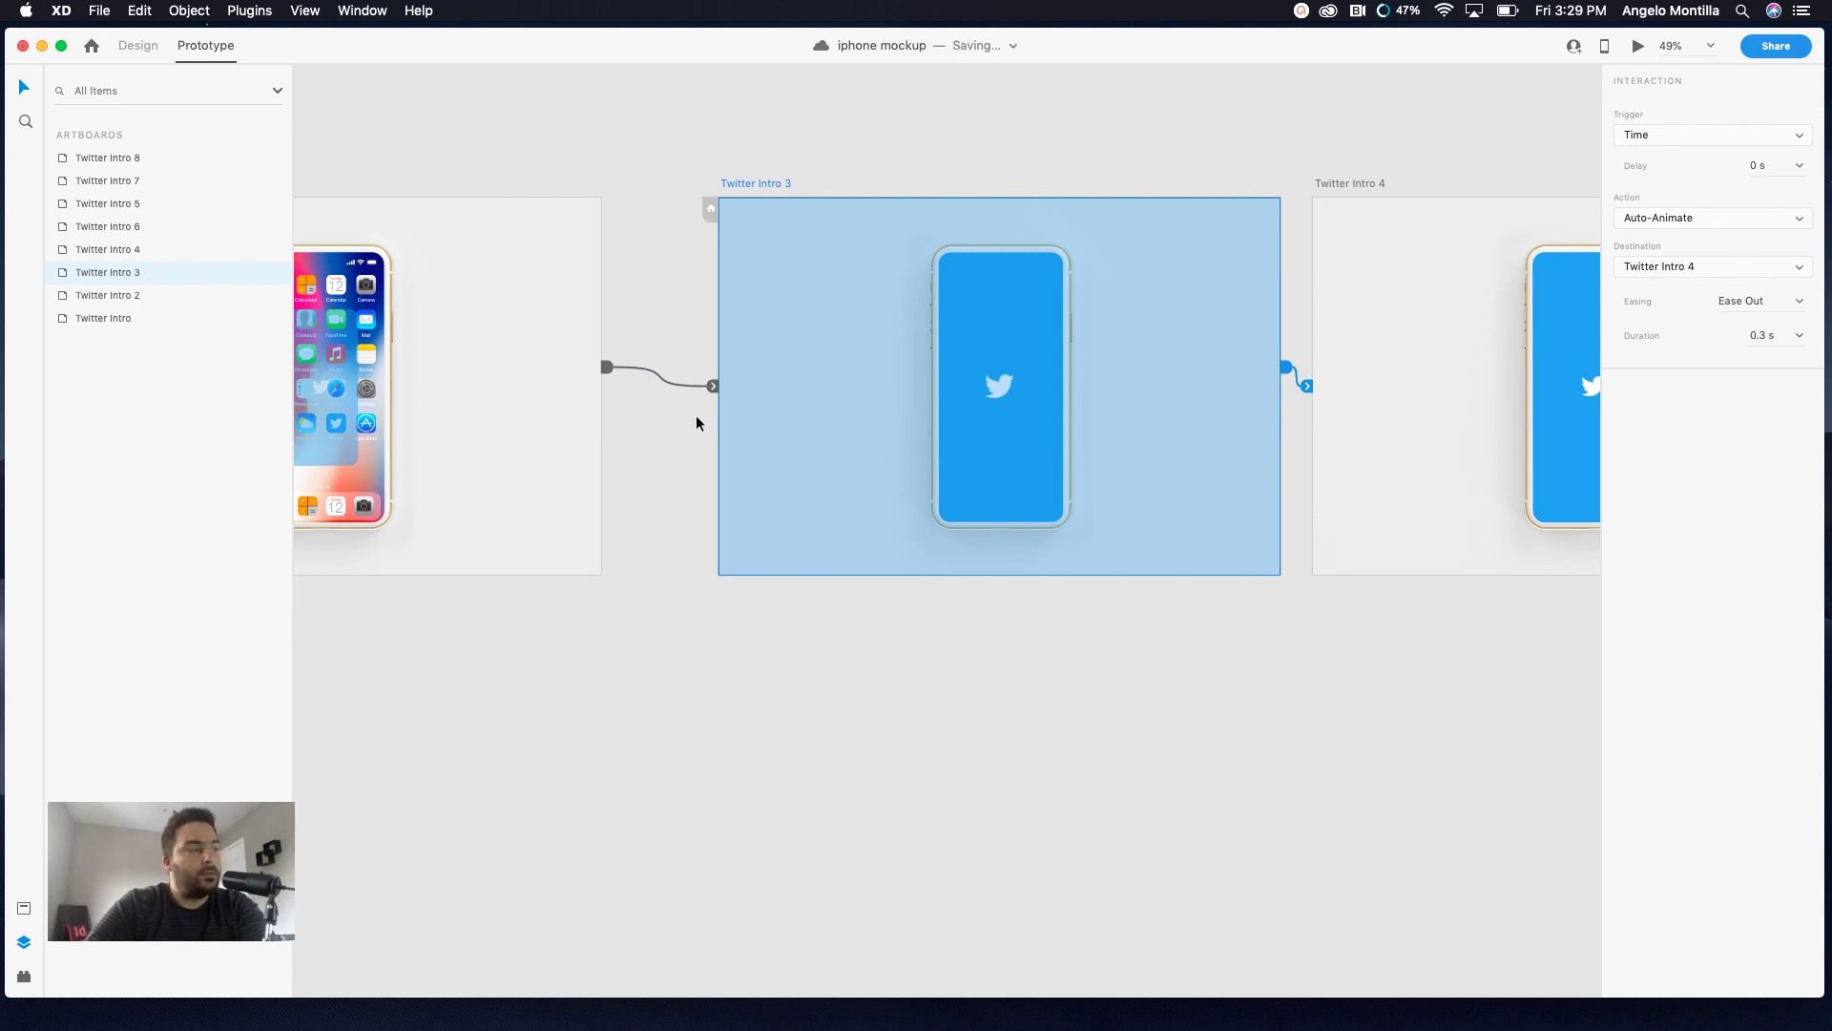
scroll(650, 430, "left", 5)
Set Twitter Intro 3's timed transition delay to 2 s
left_click(449, 192)
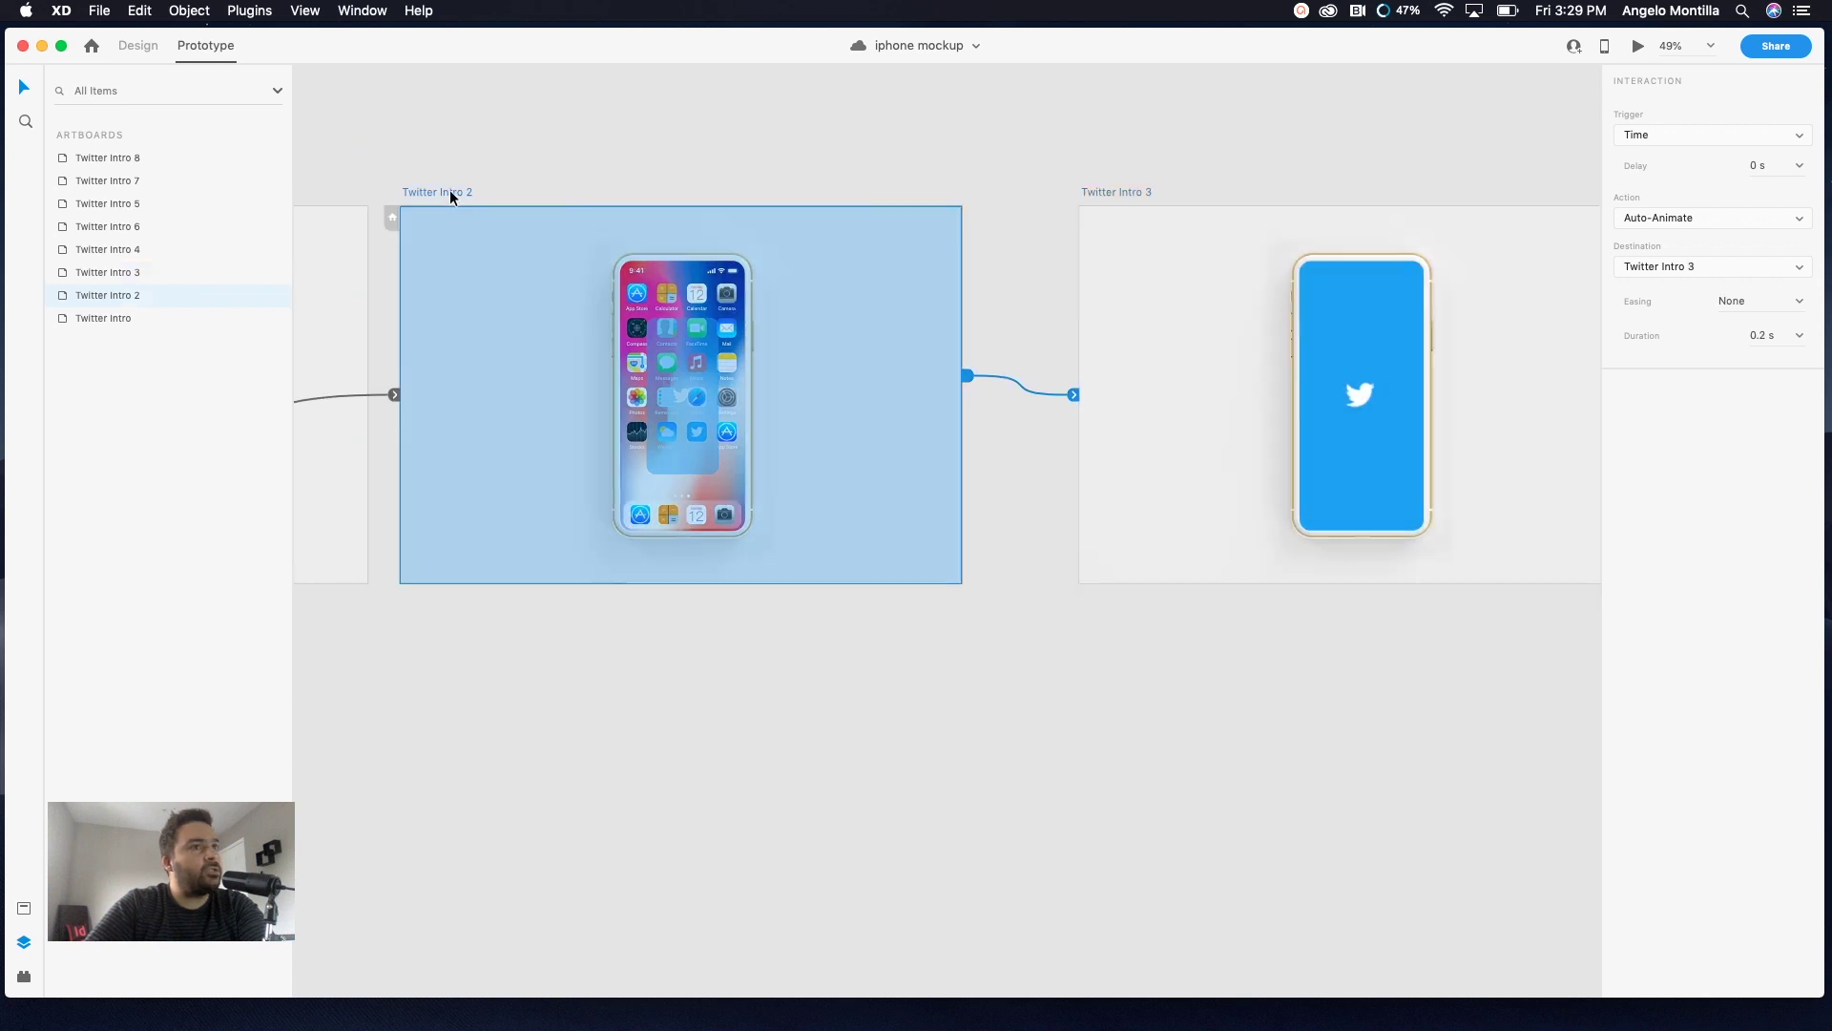
left_click(1108, 191)
left_click_drag(1351, 261, 991, 278)
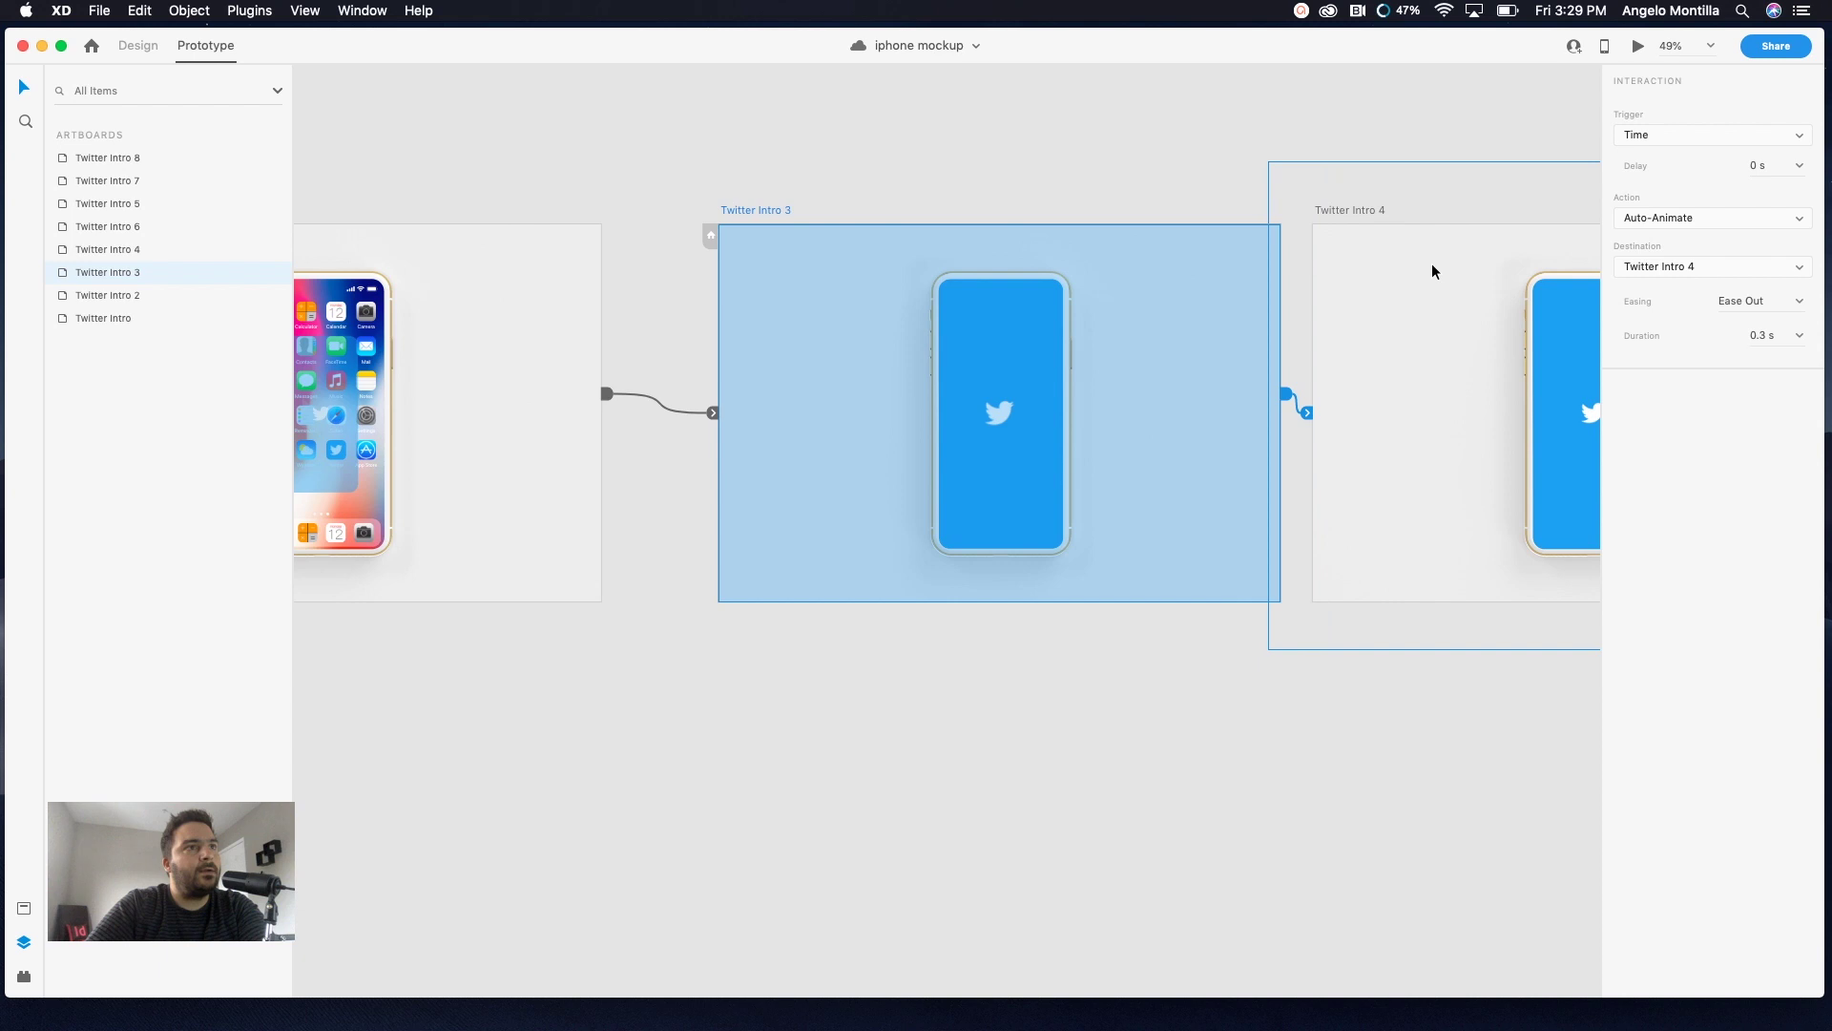
left_click(1374, 210)
left_click(781, 212)
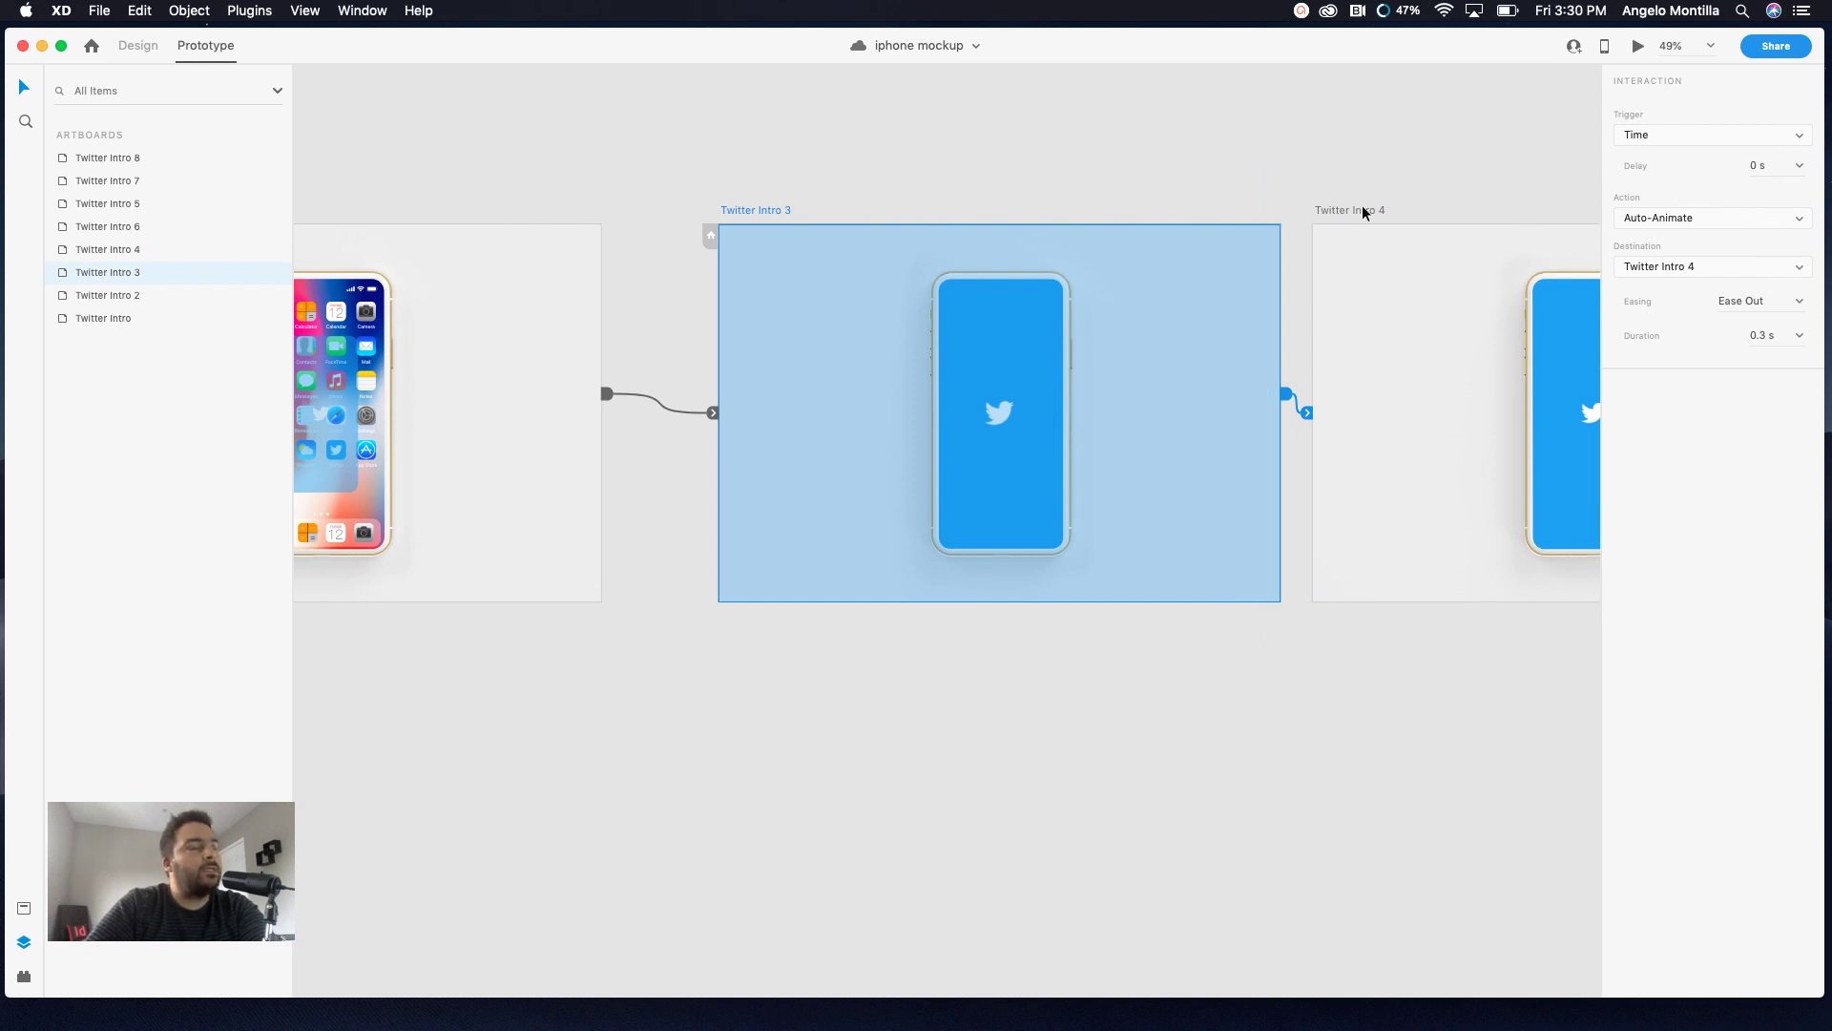
left_click(1798, 167)
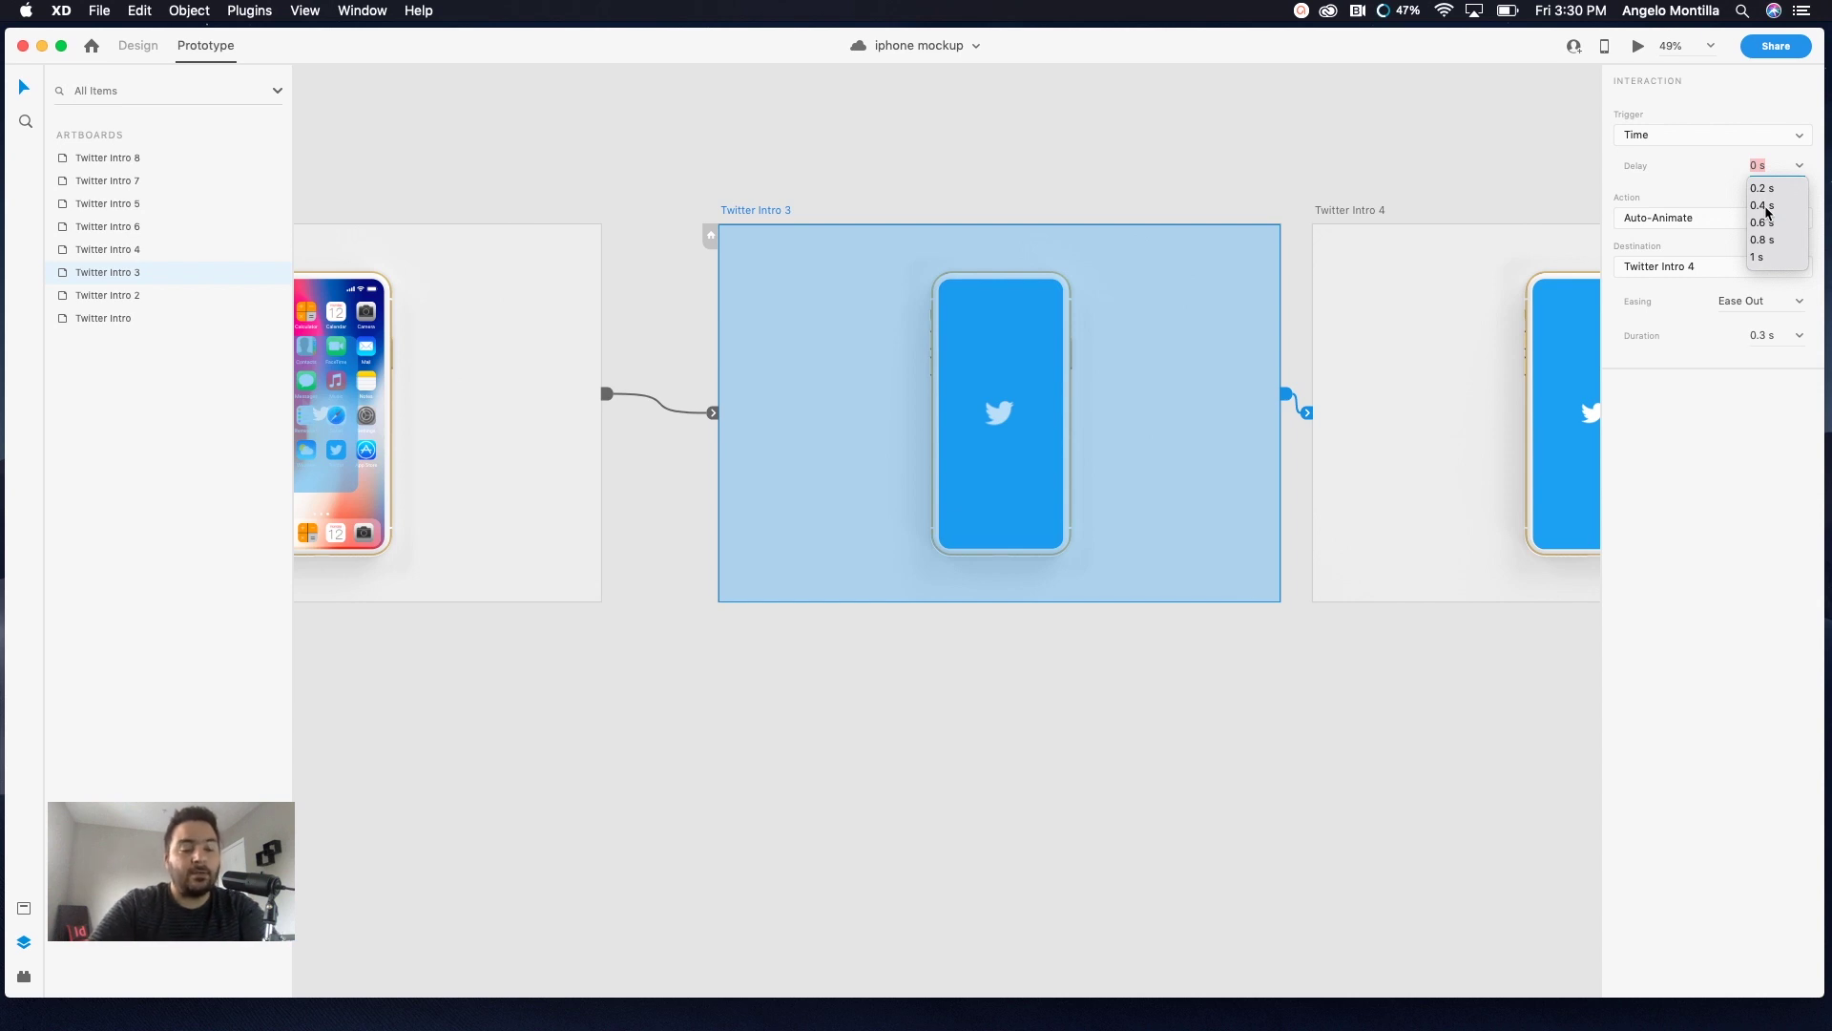
type("2")
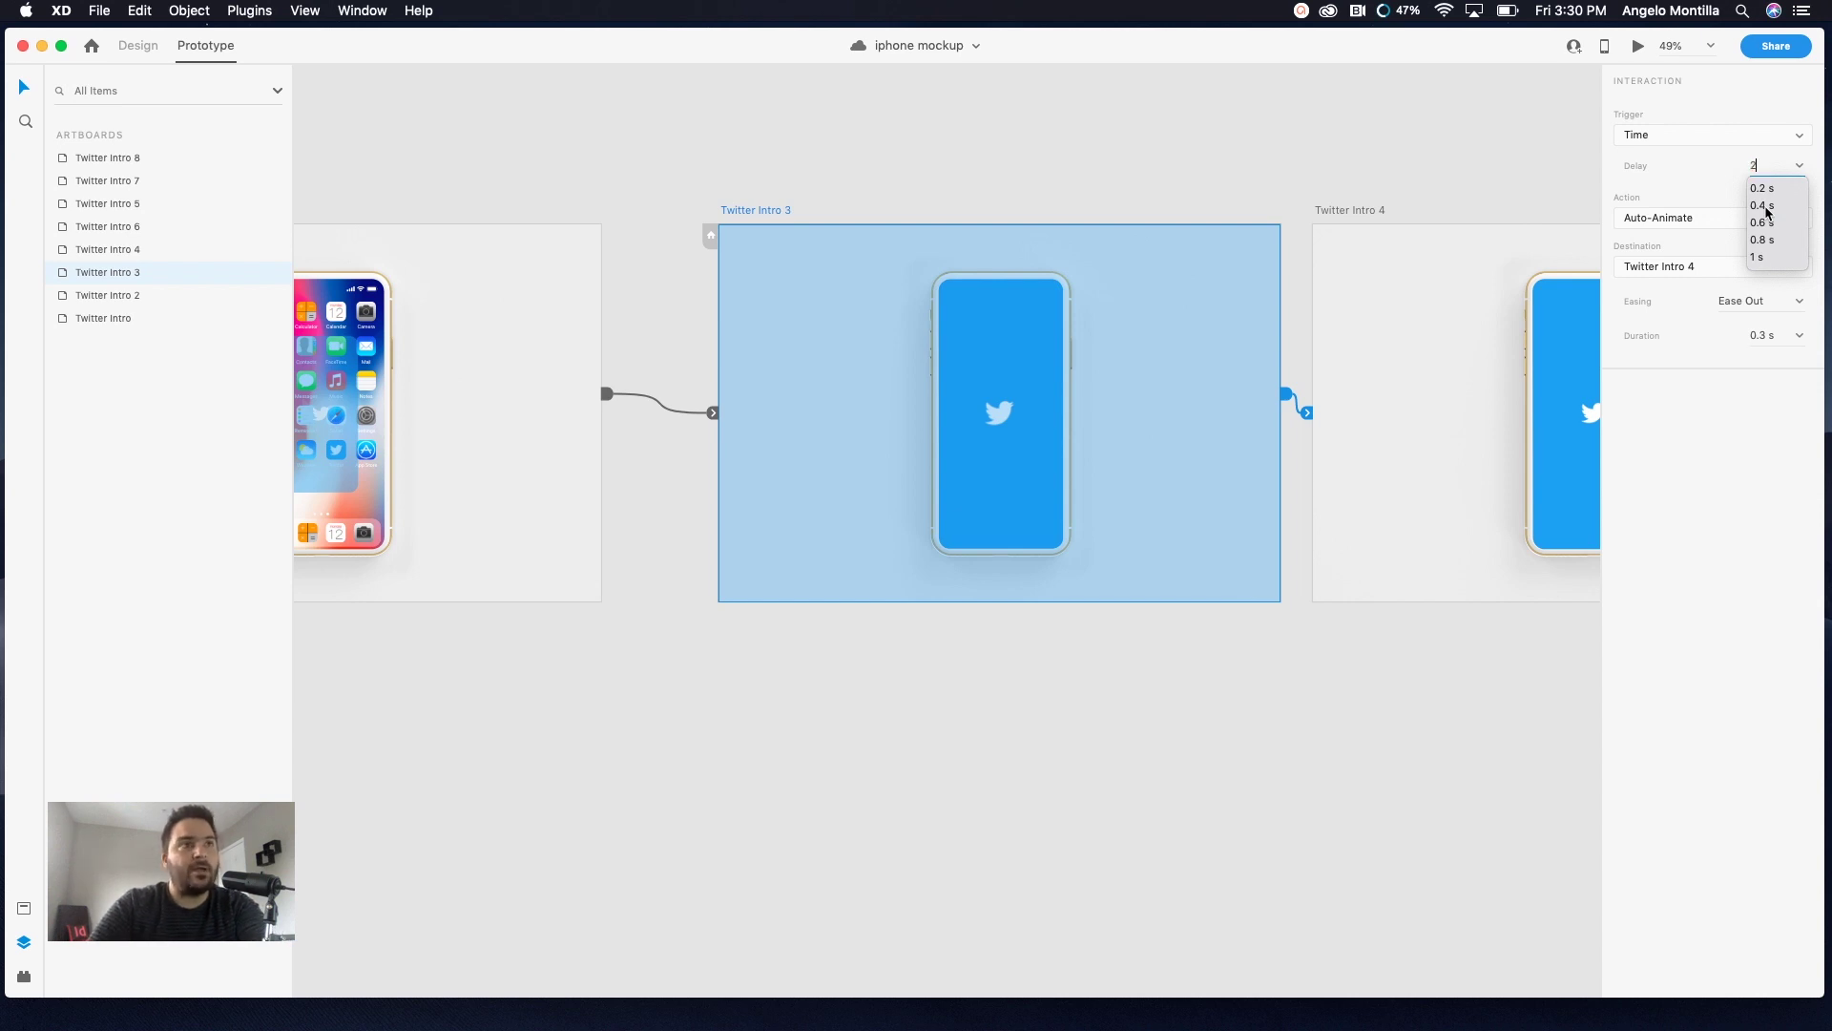
left_click(1694, 172)
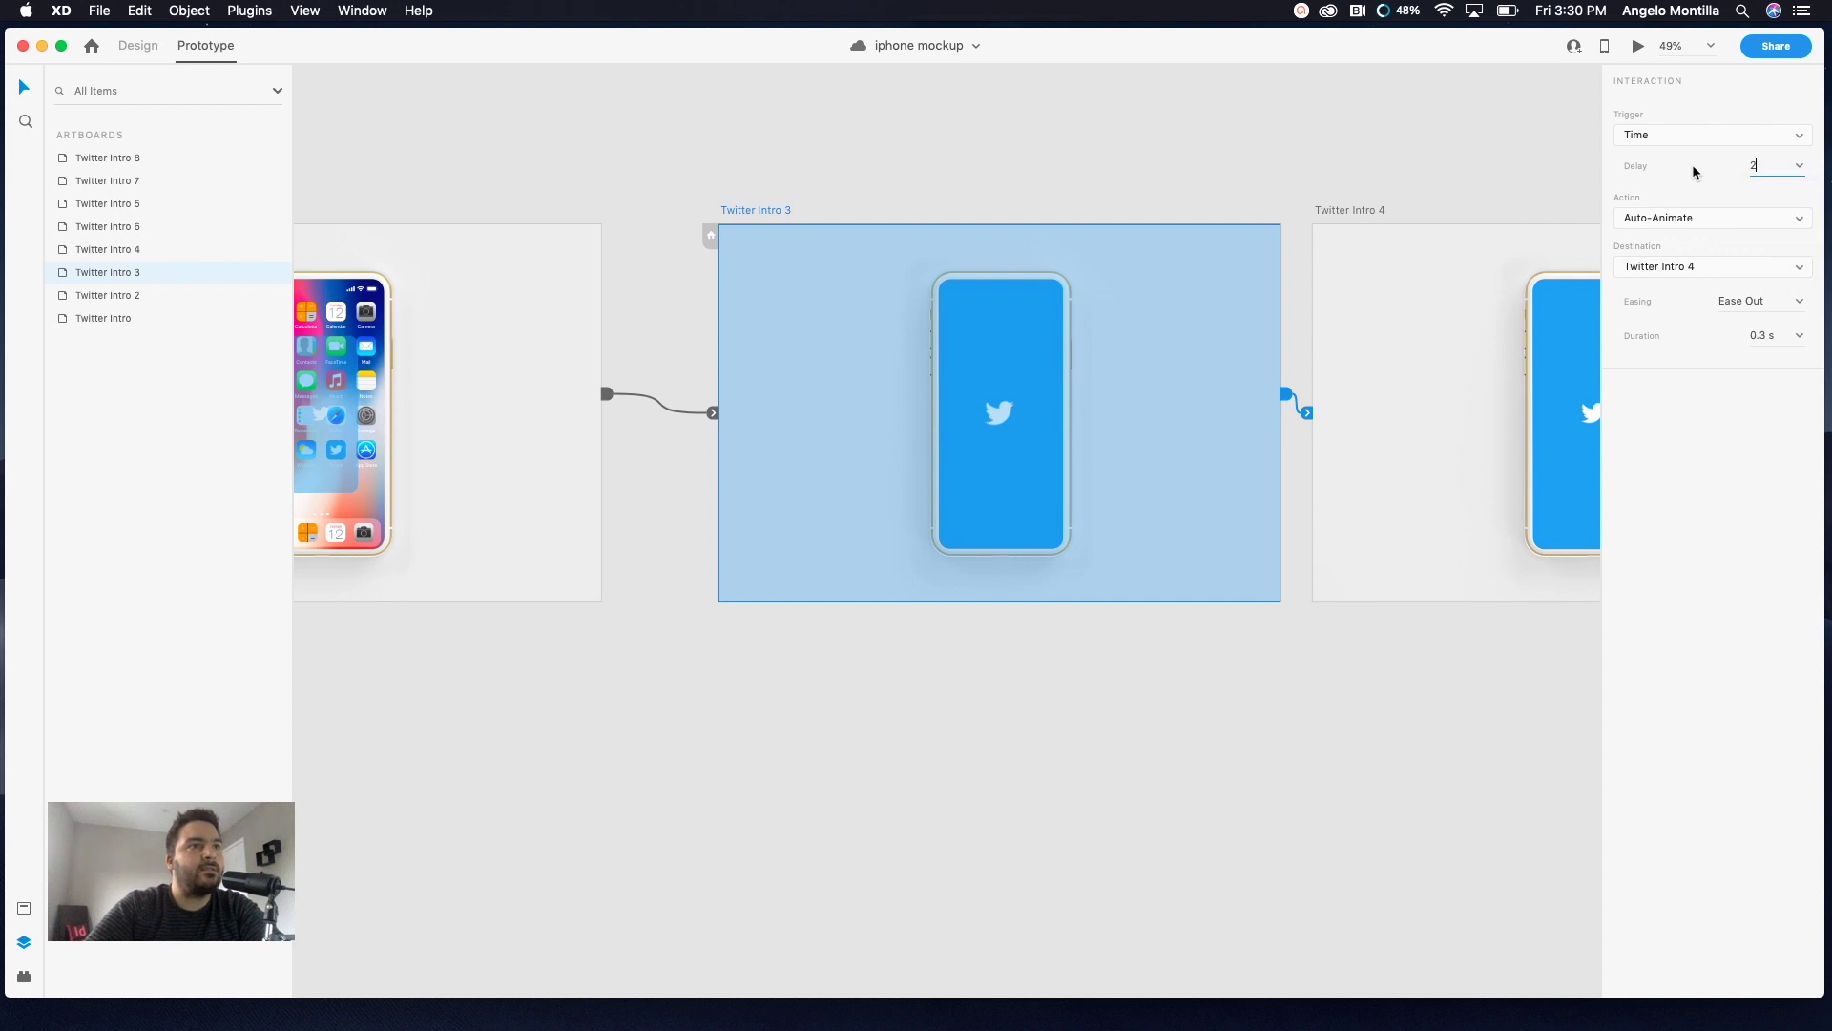
Set the transition duration to 0.2 s and keep Ease Out easing
left_click(1777, 334)
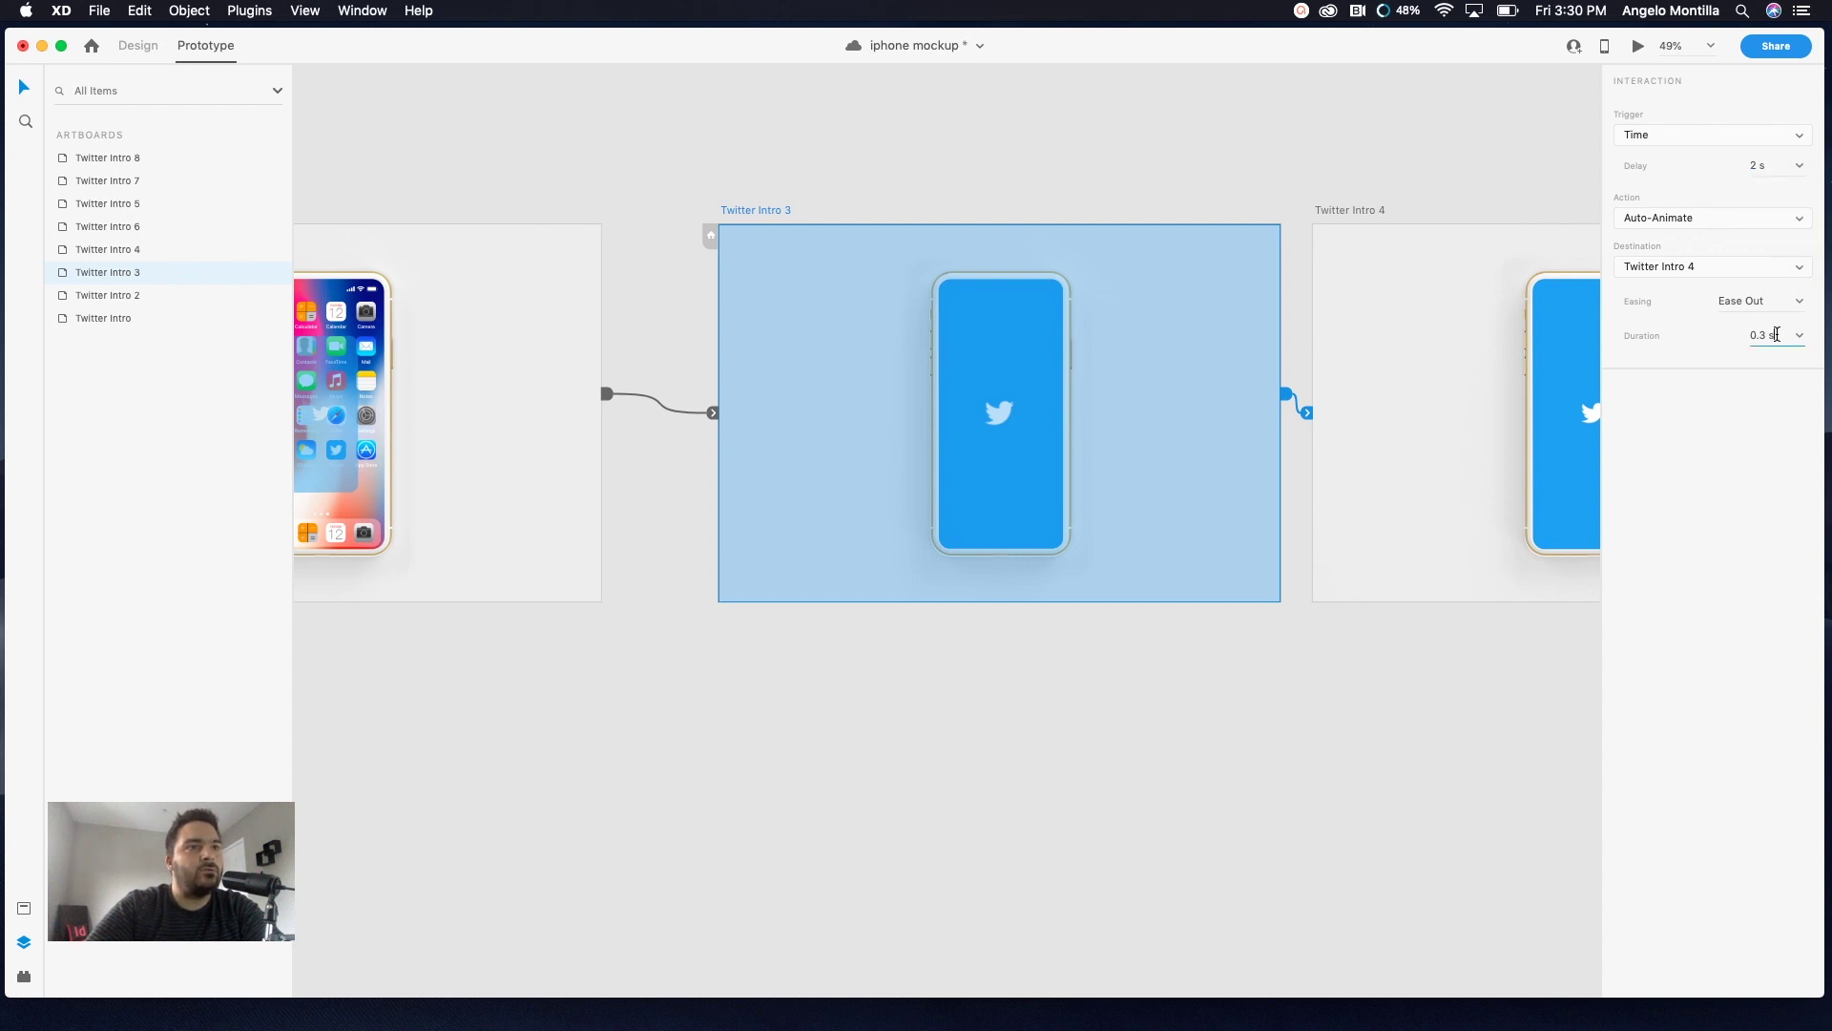
left_click(1798, 337)
left_click(1763, 359)
left_click(1797, 302)
left_click(1743, 326)
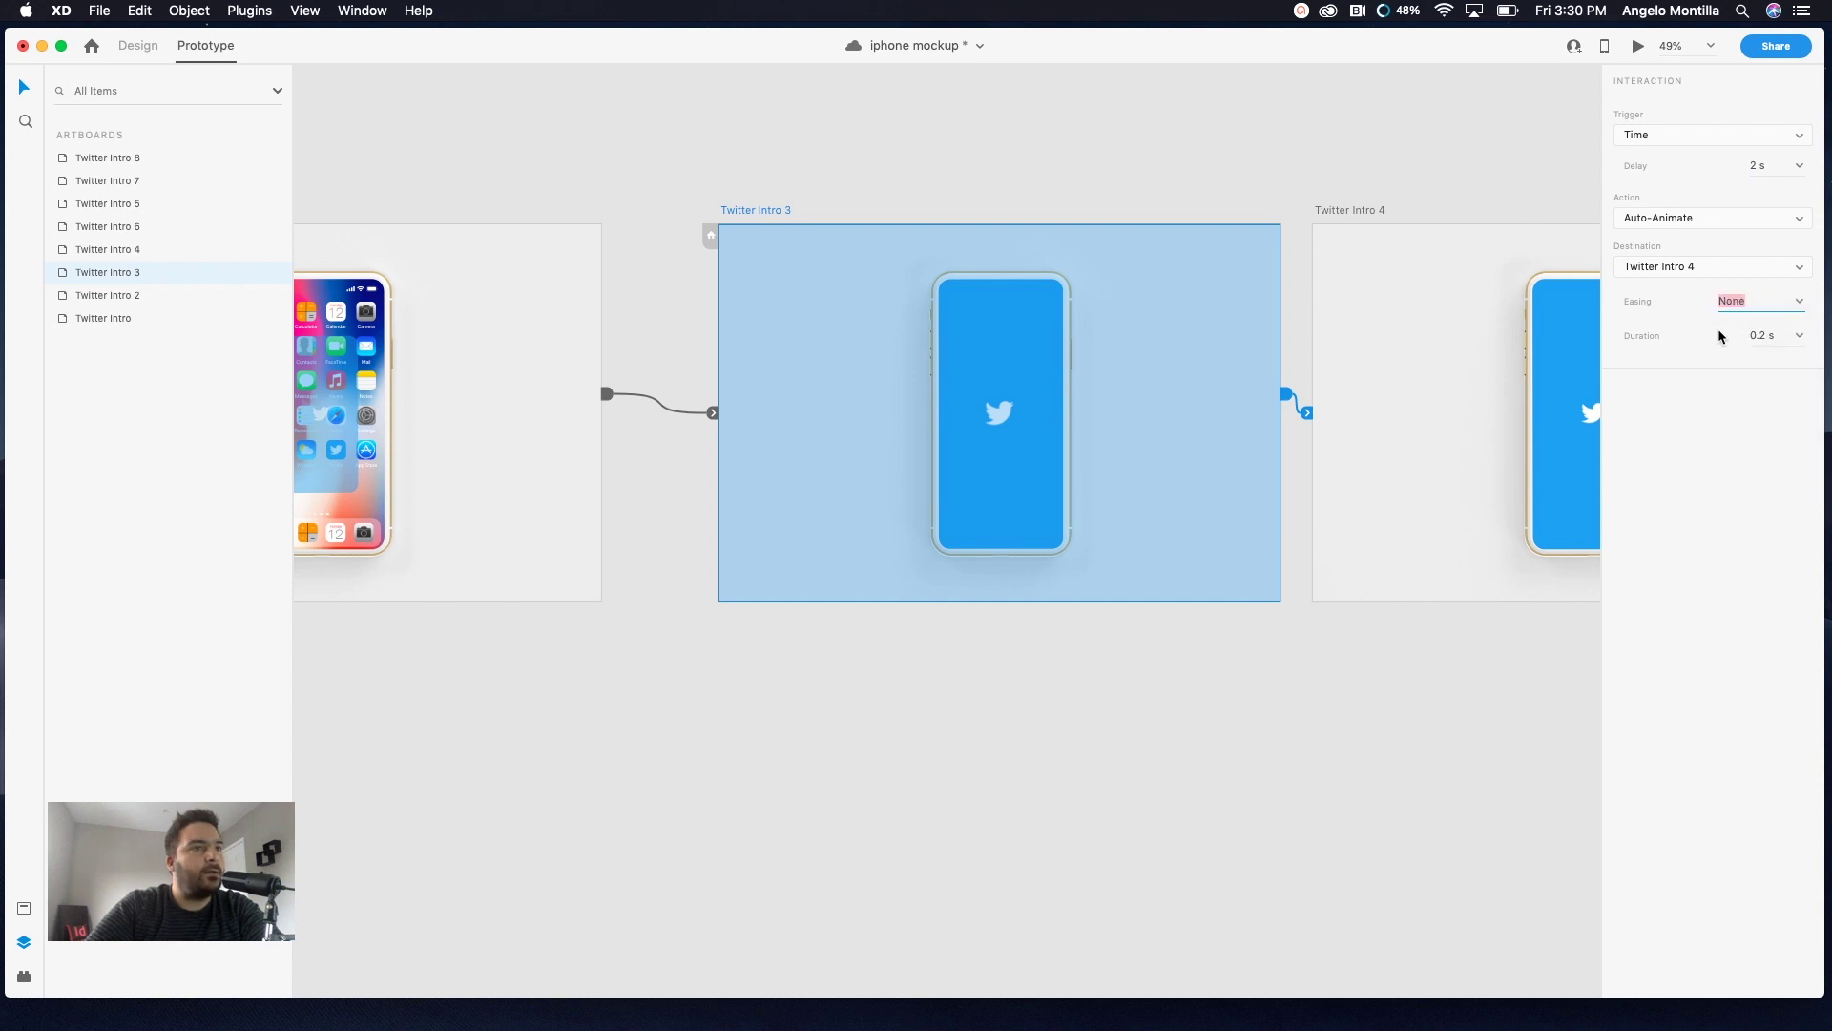
left_click(1799, 302)
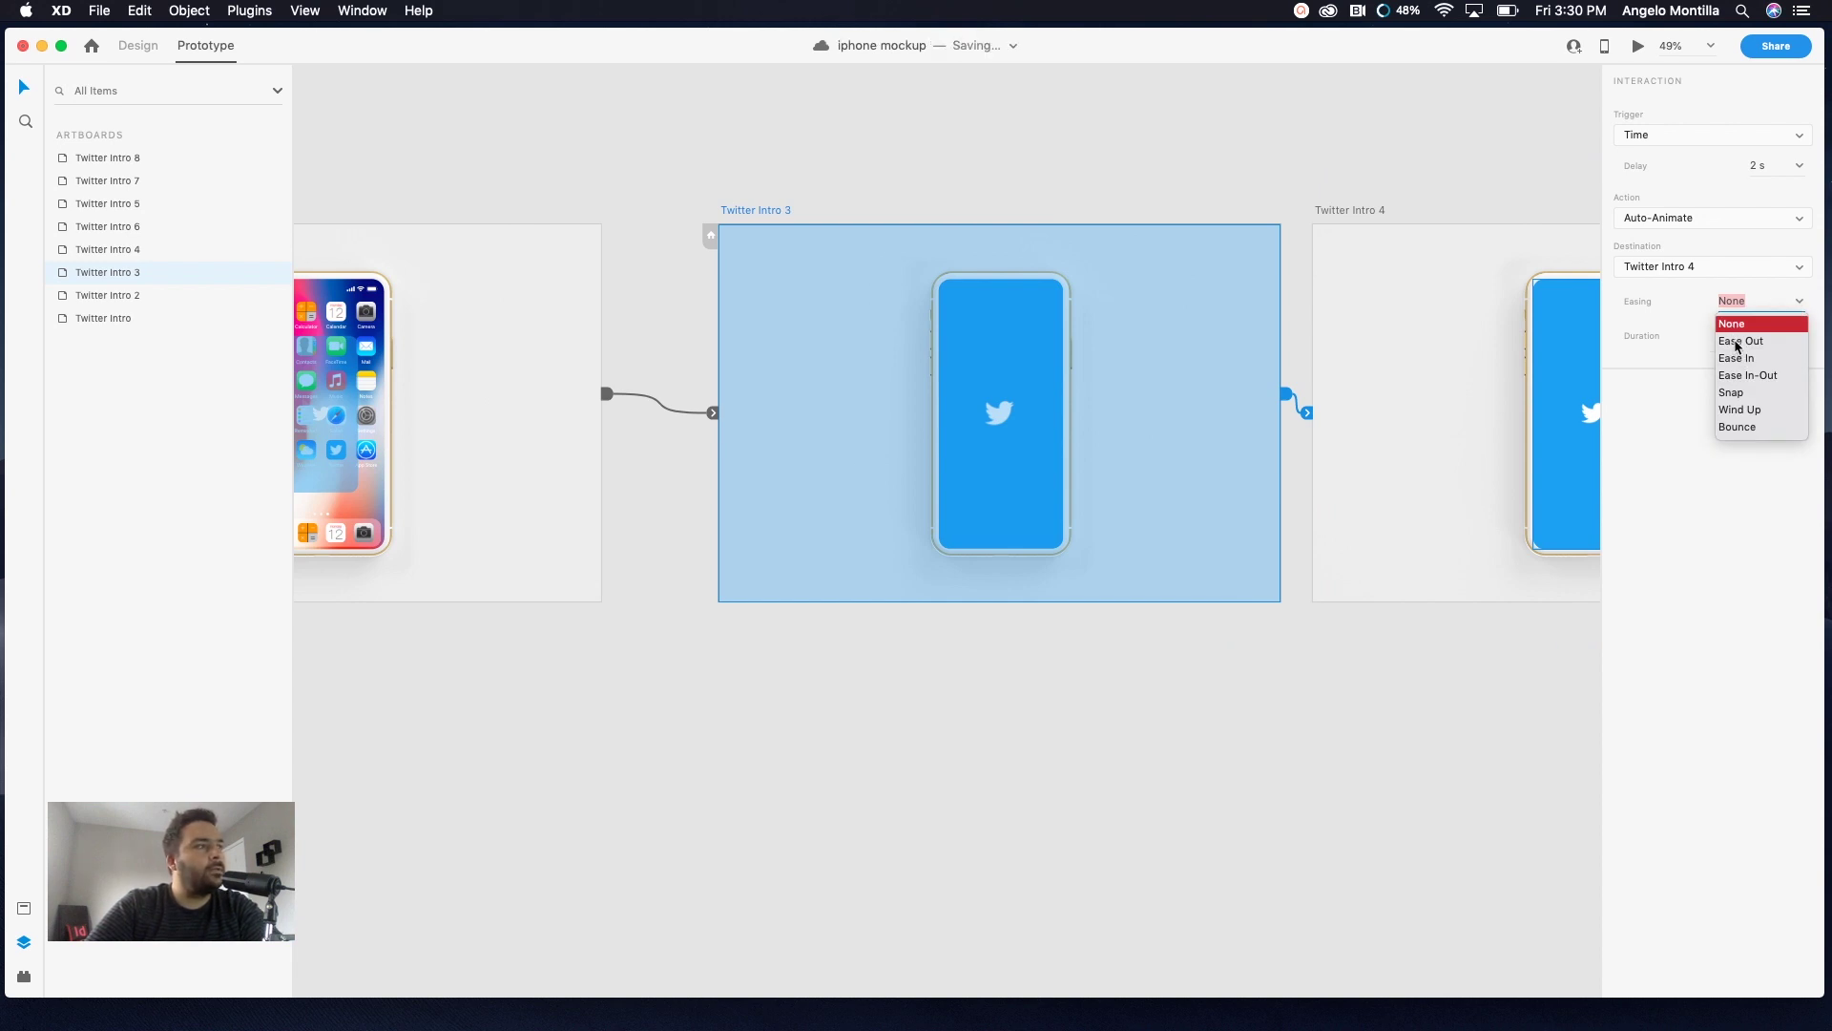
left_click(1736, 342)
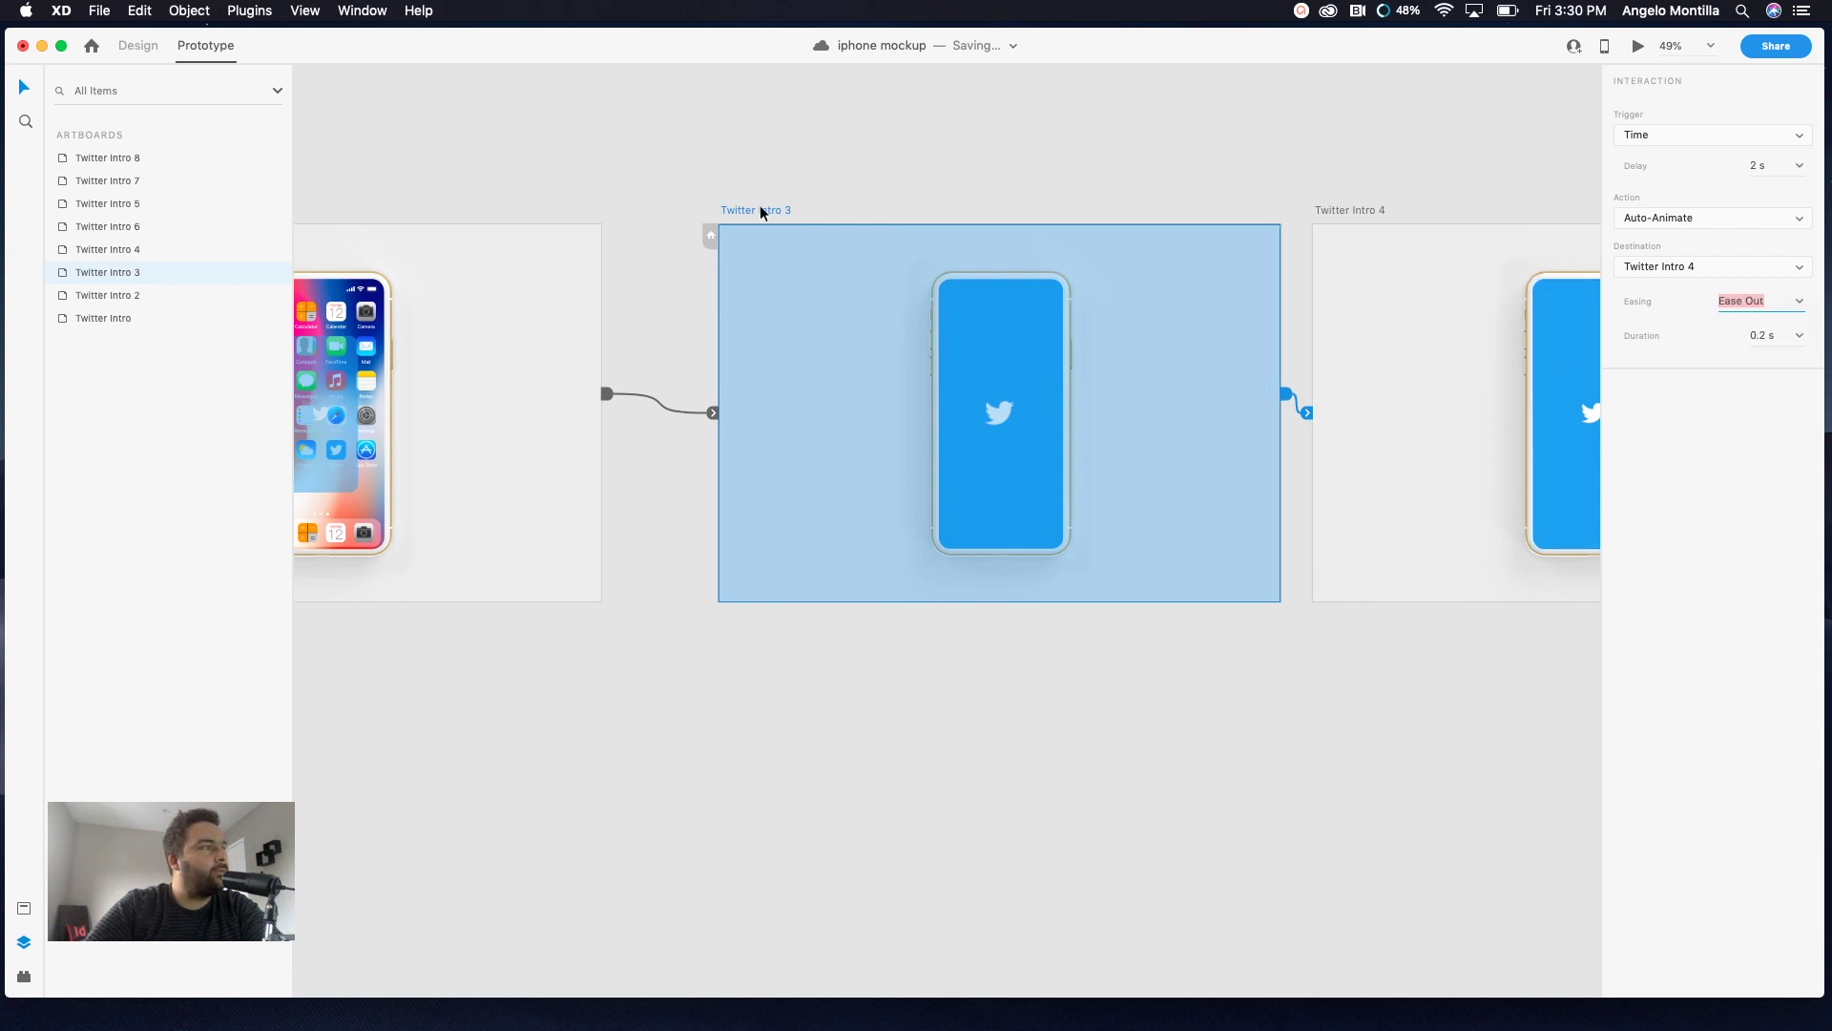
left_click(1364, 214)
Wire Twitter Intro 4 to Twitter Intro 5 as a timed link with 0 s delay
scroll(1365, 212, "right", 5)
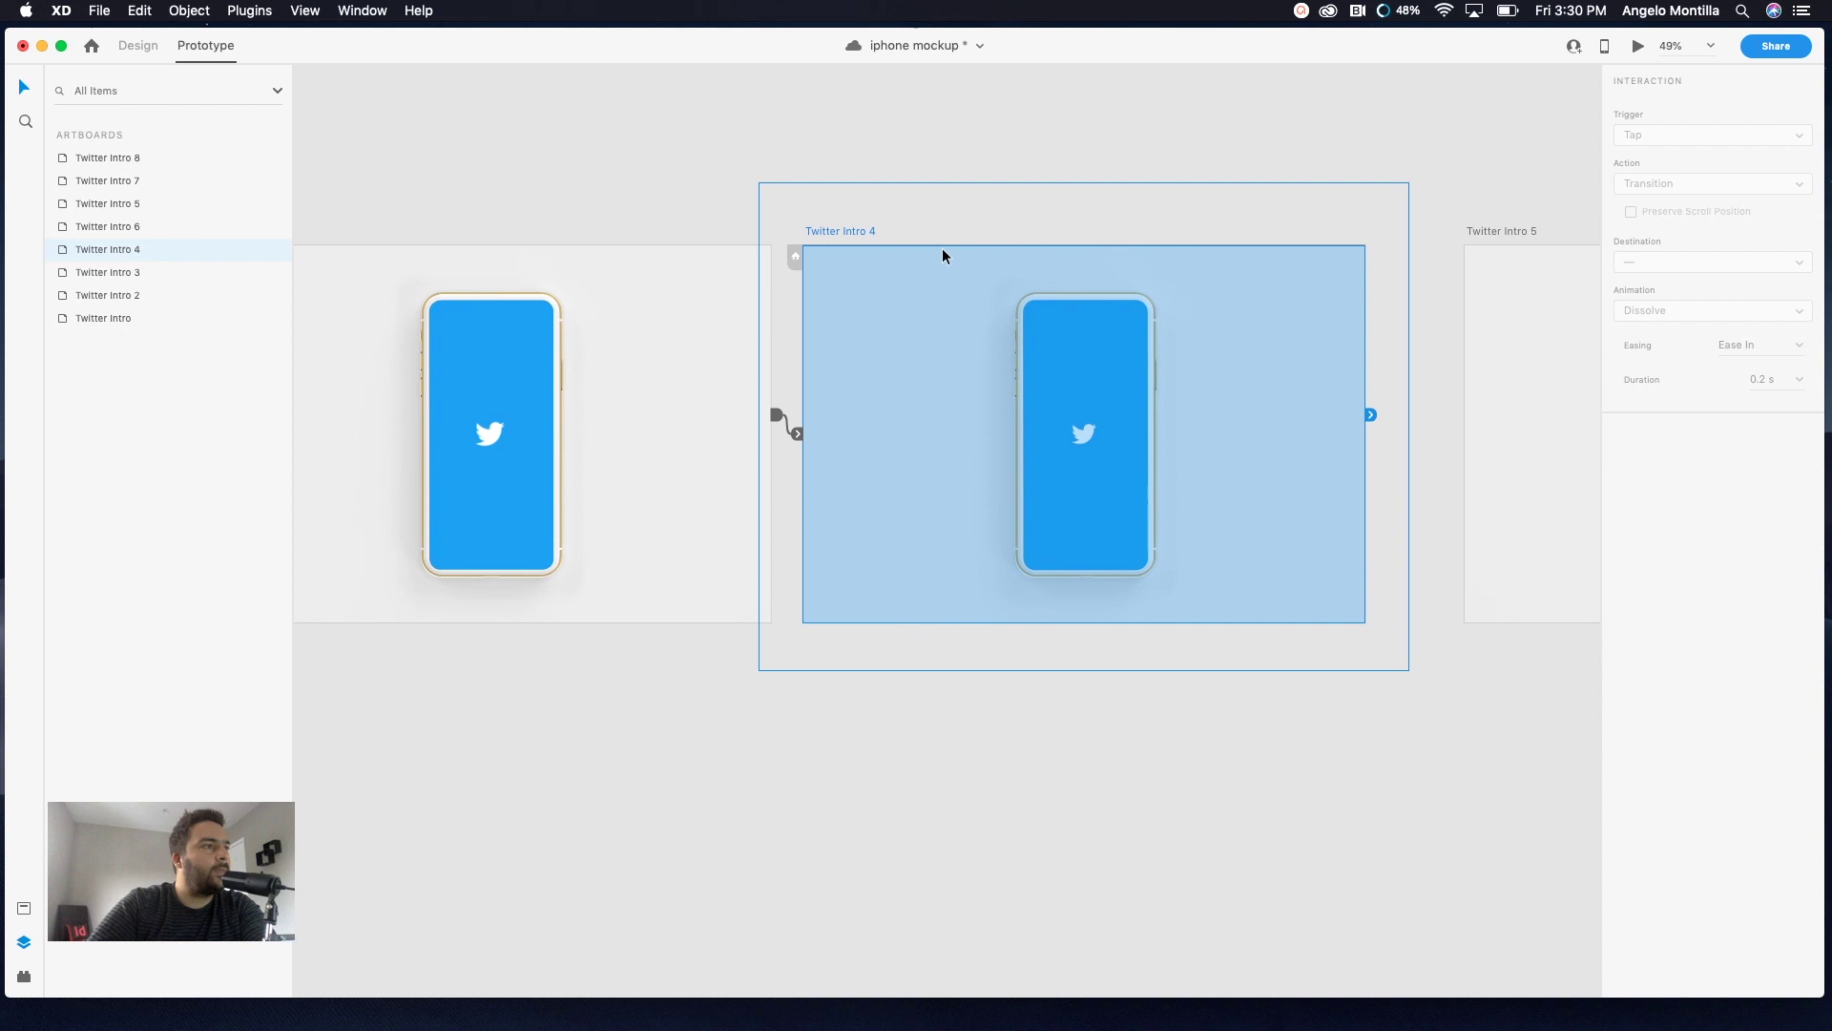
scroll(1379, 354, "right", 3)
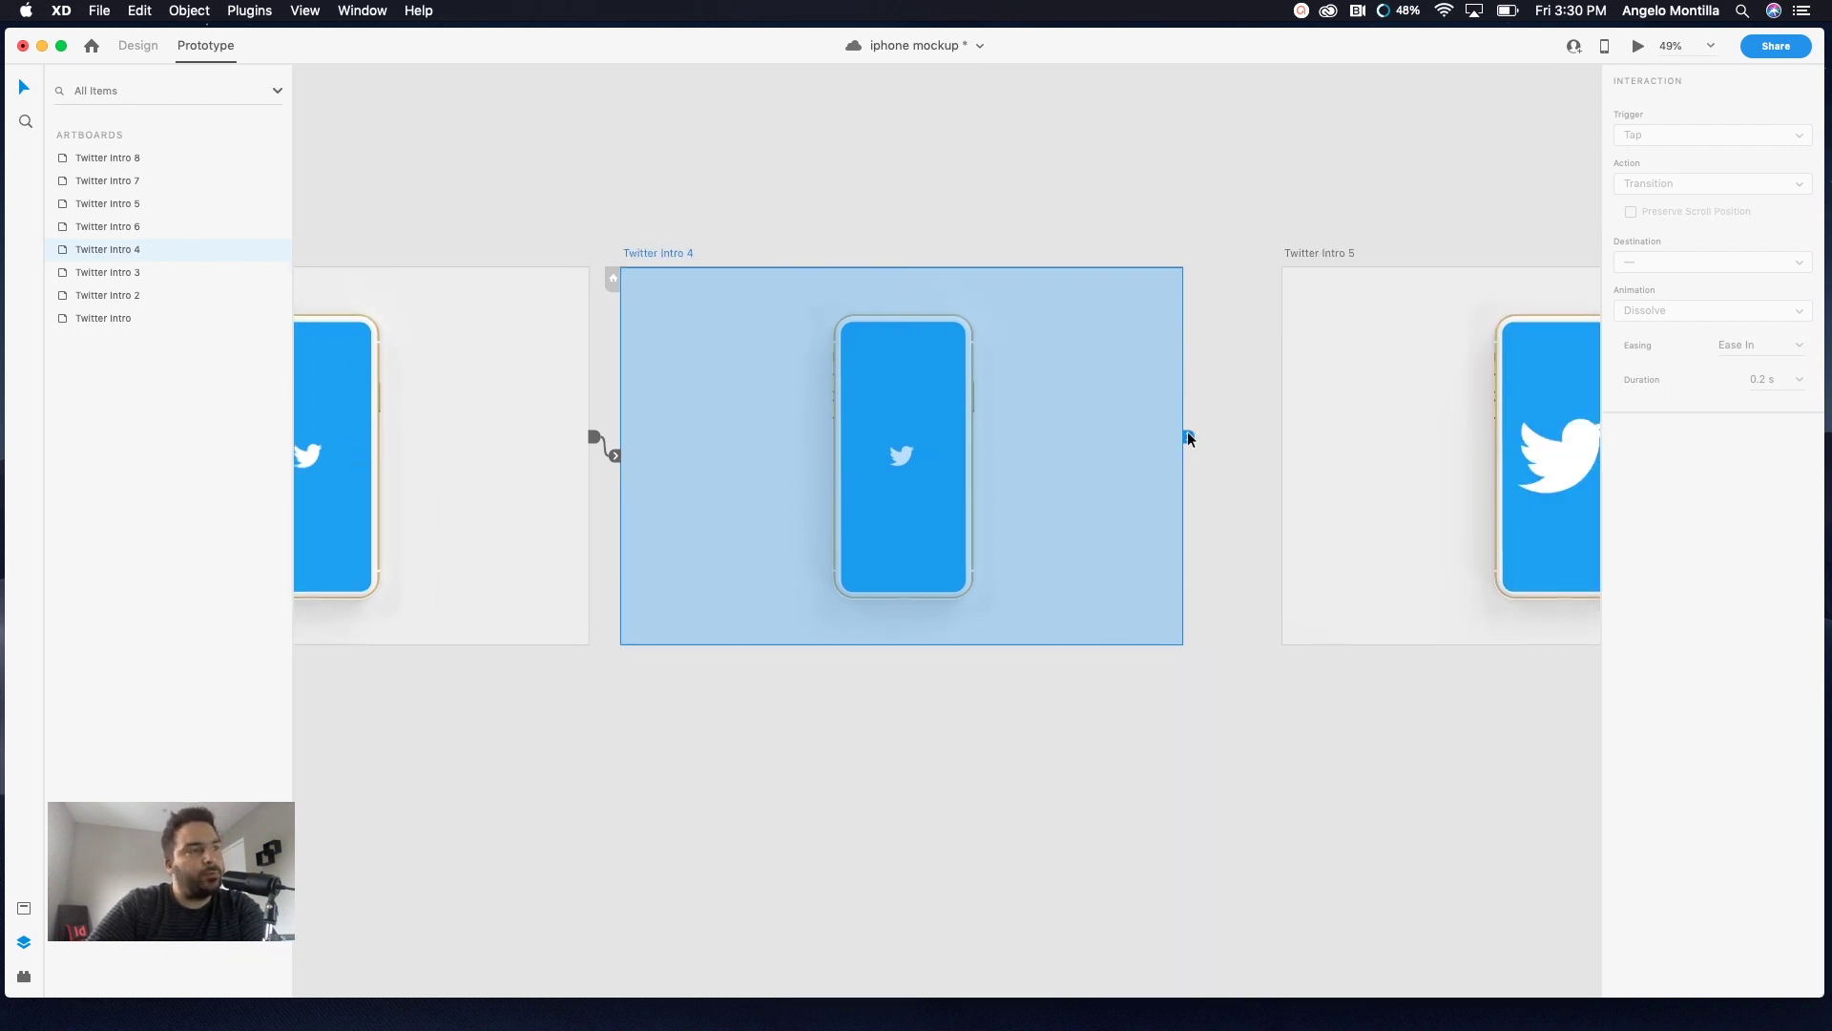
left_click_drag(1190, 437, 1347, 439)
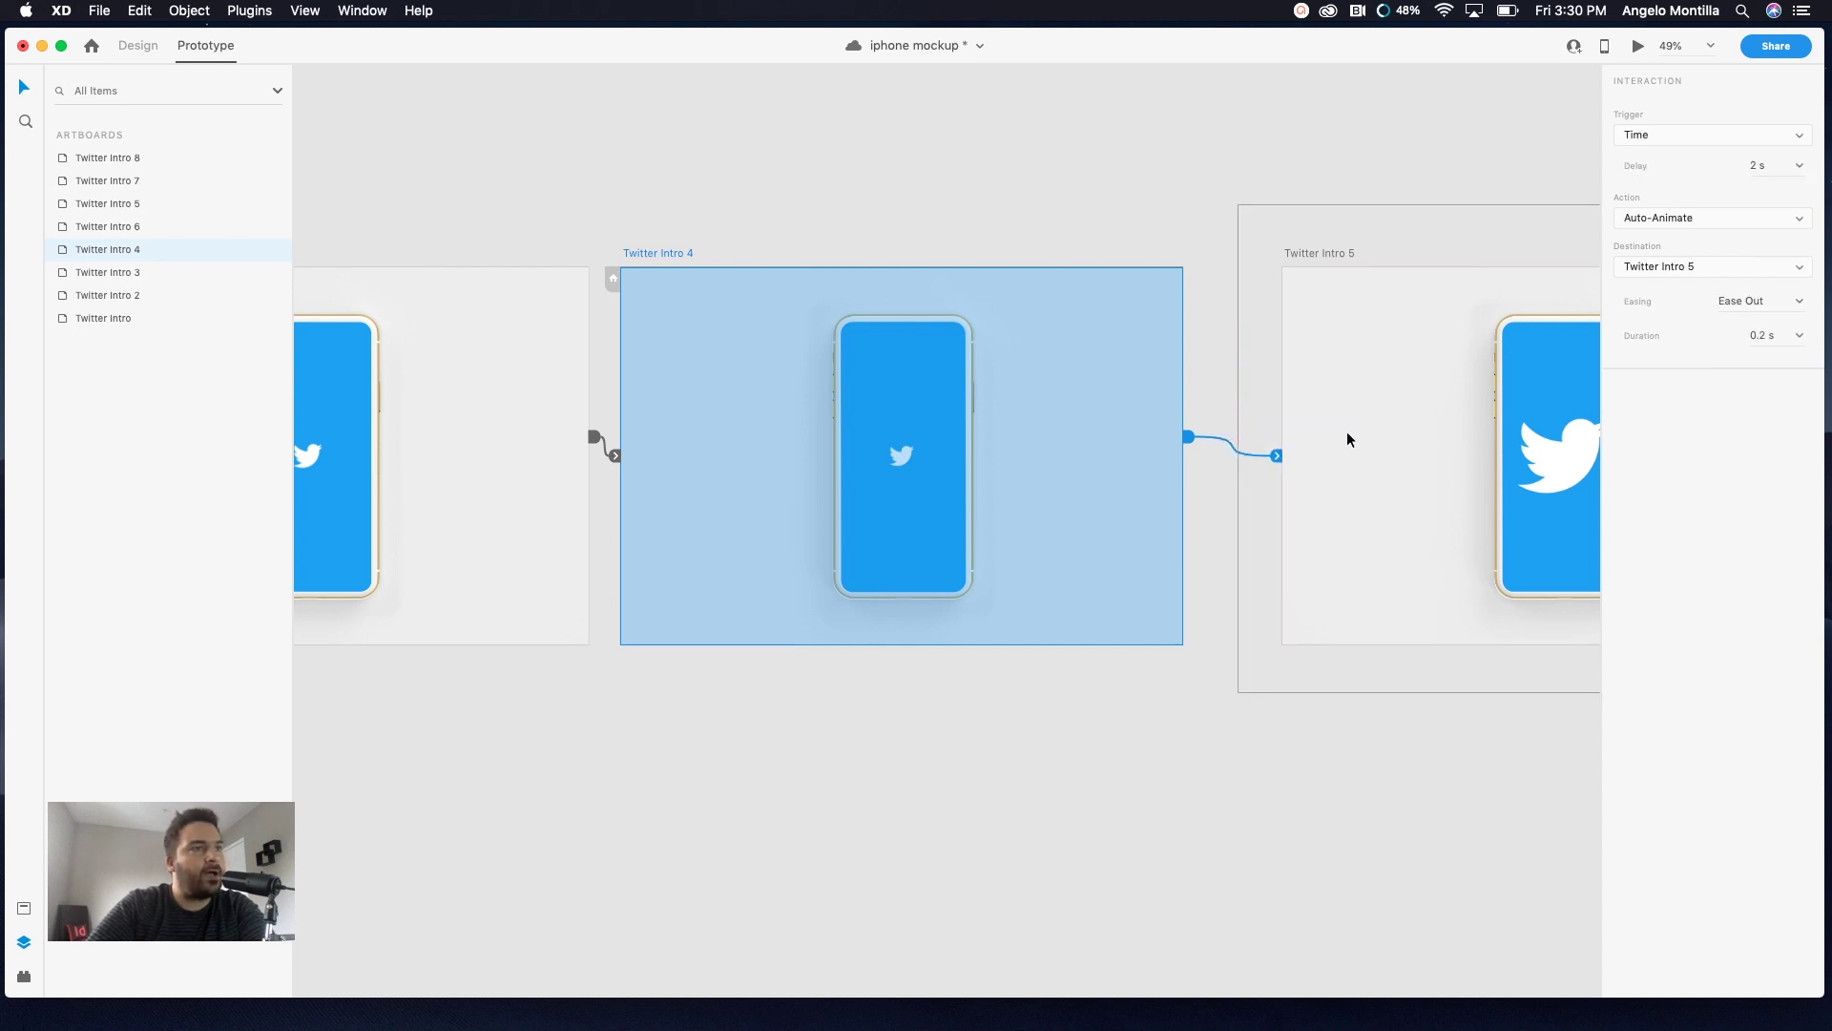
left_click(1777, 169)
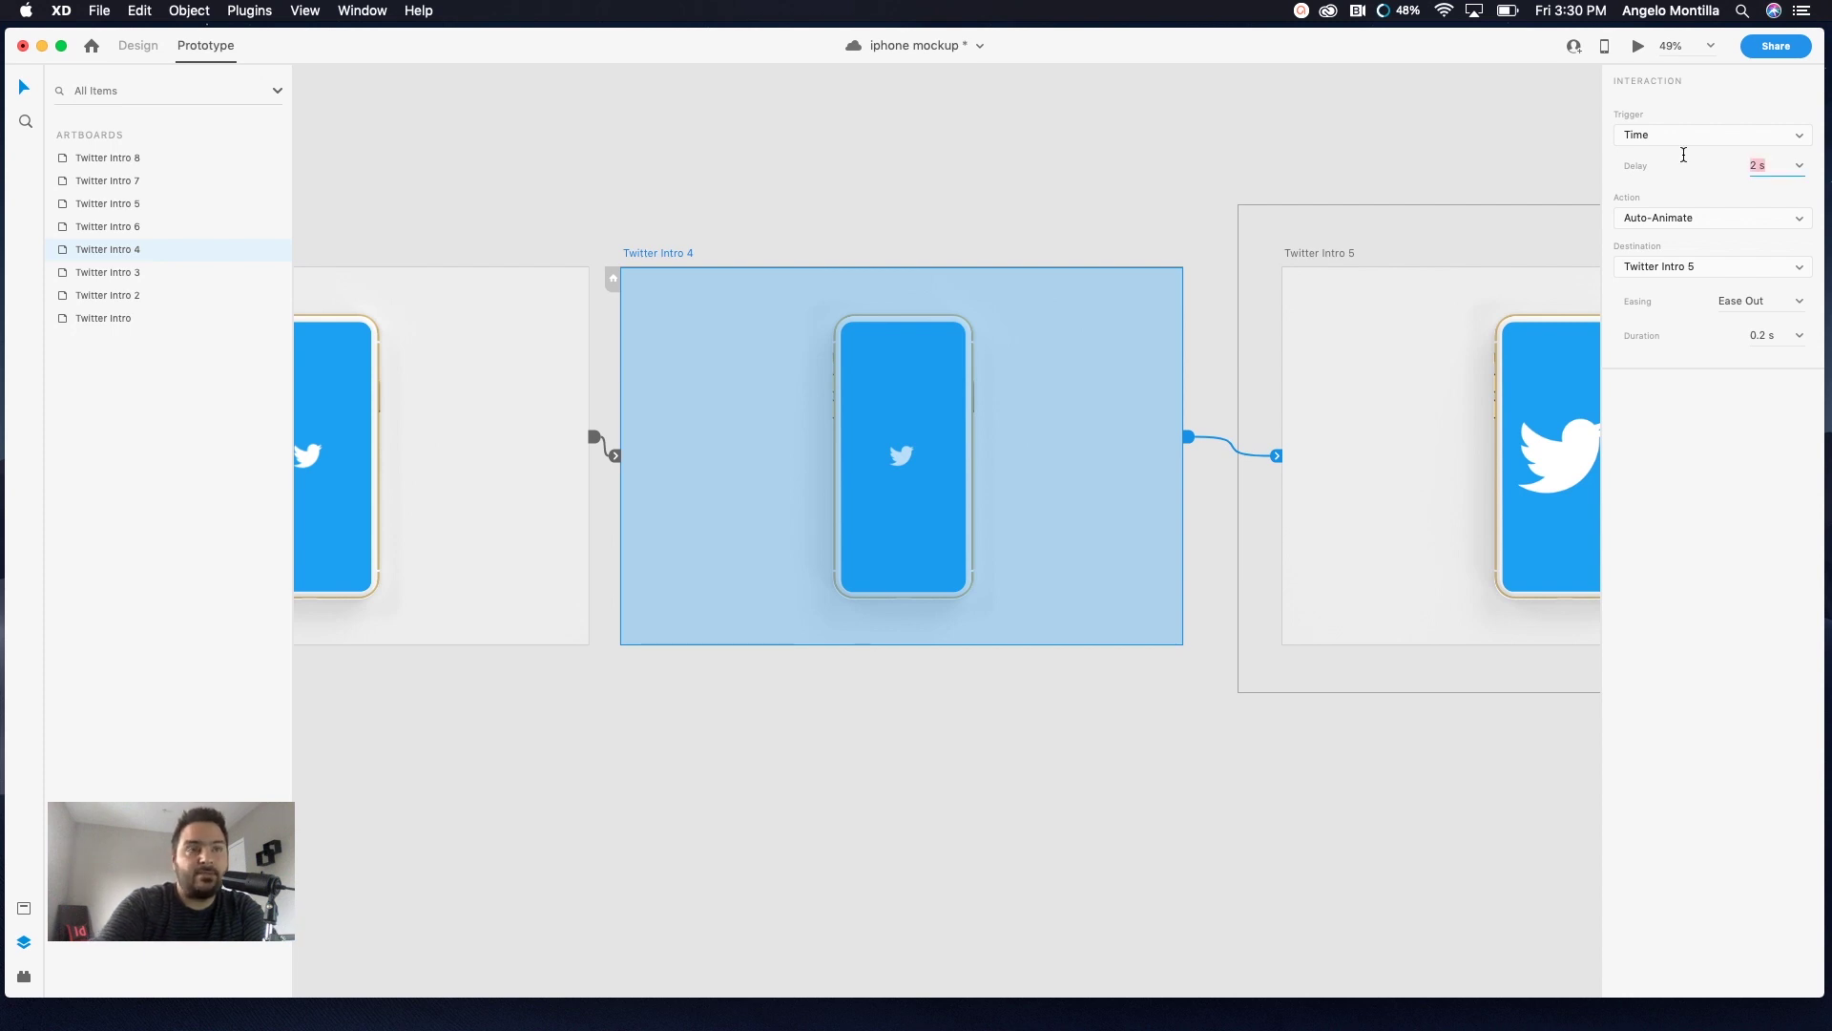
type("0.2")
key("Return")
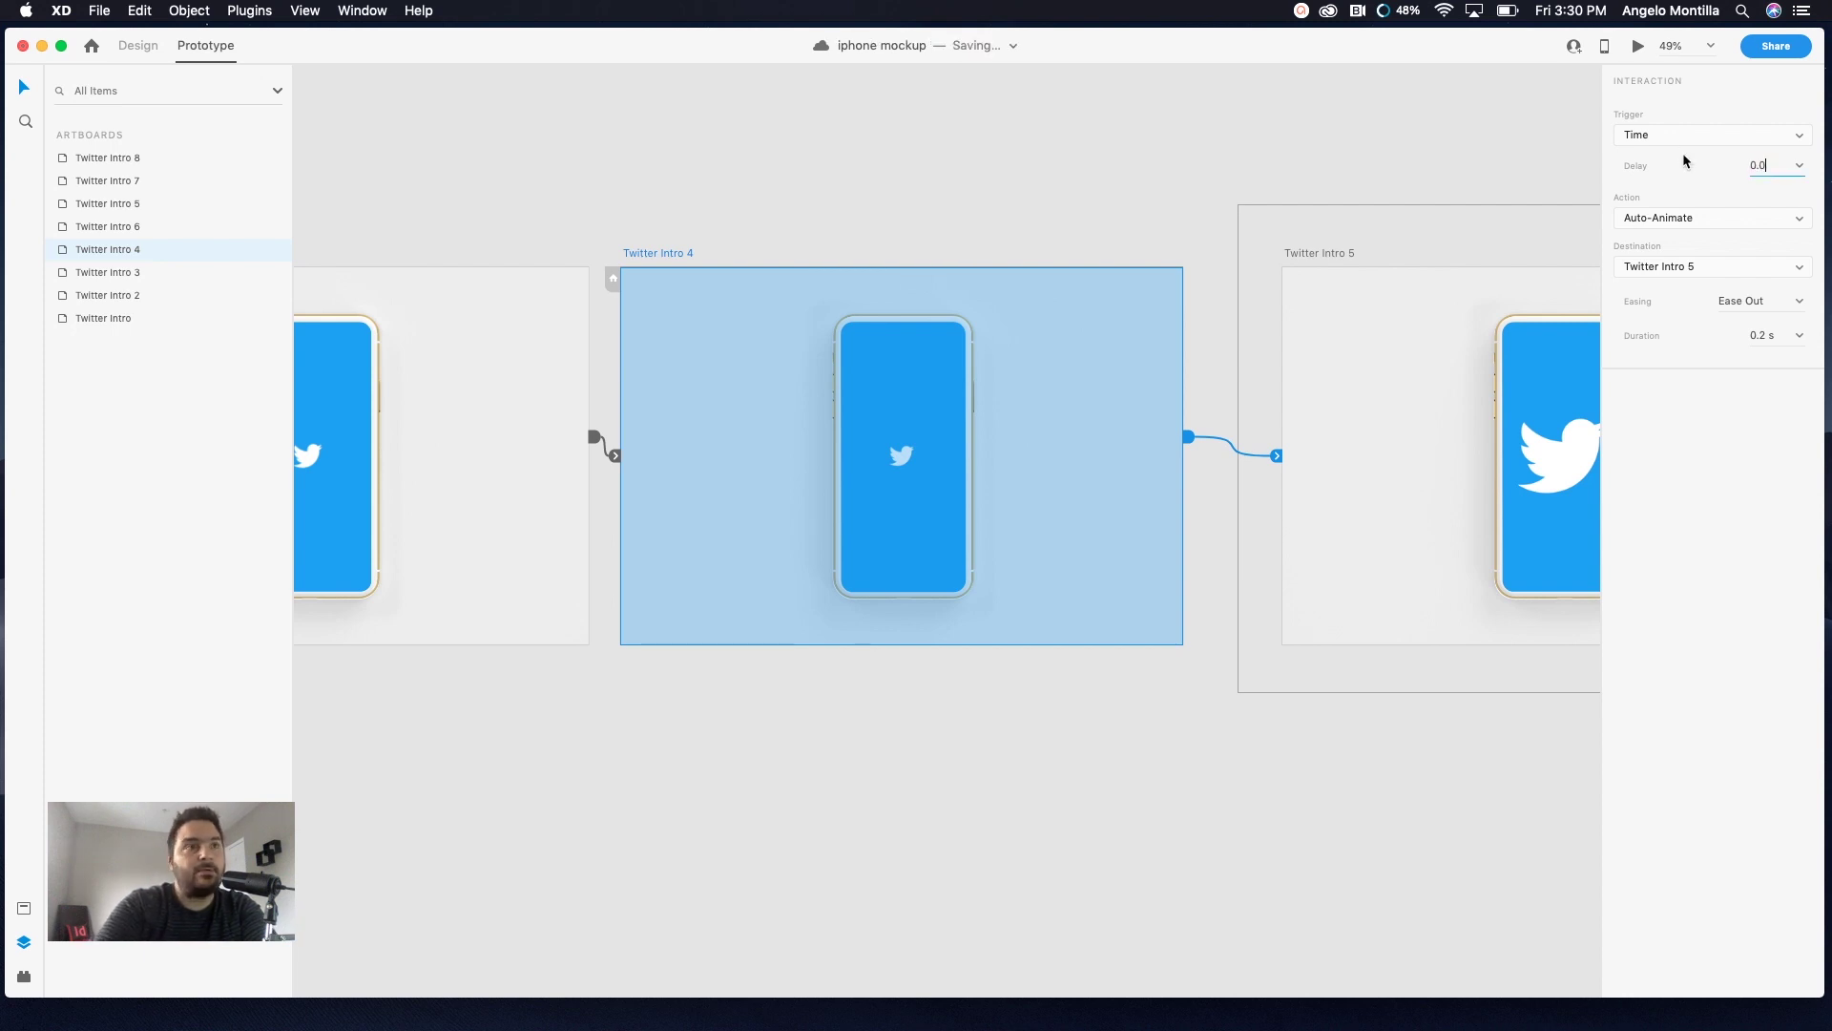
key("Tab")
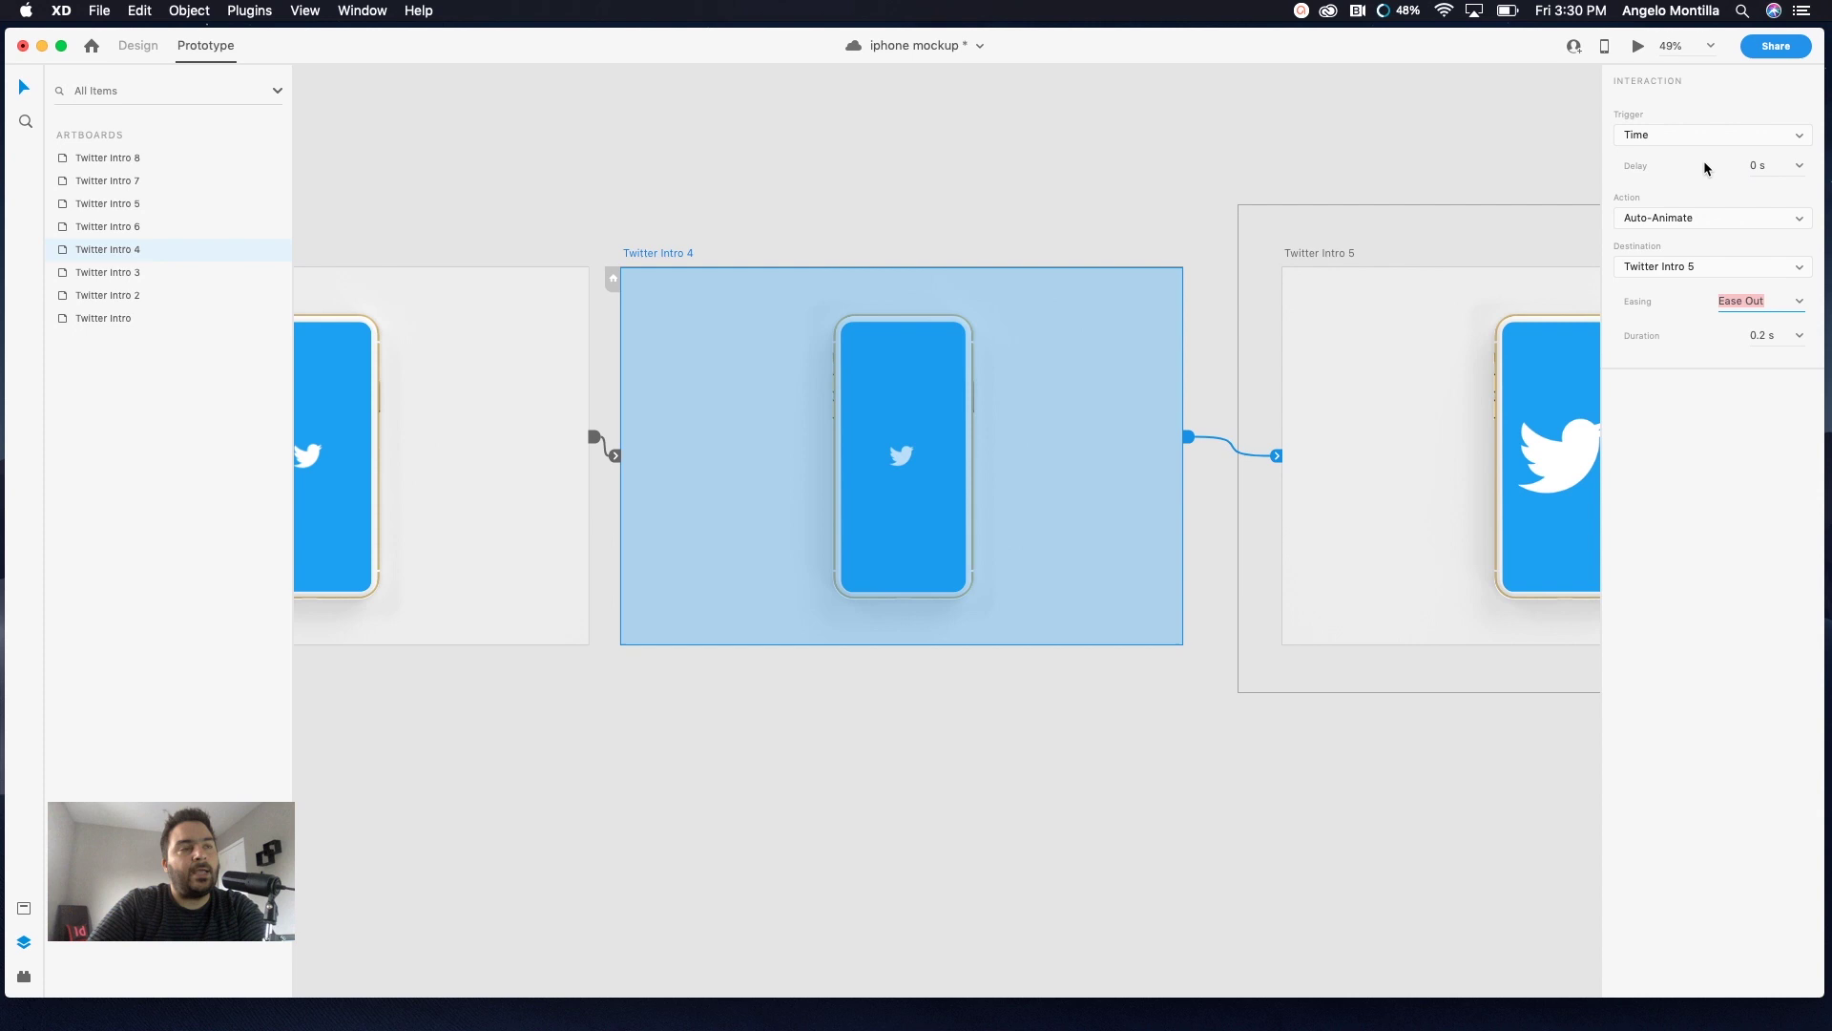
Set the link's easing to None and its duration to 0 s
left_click(1797, 301)
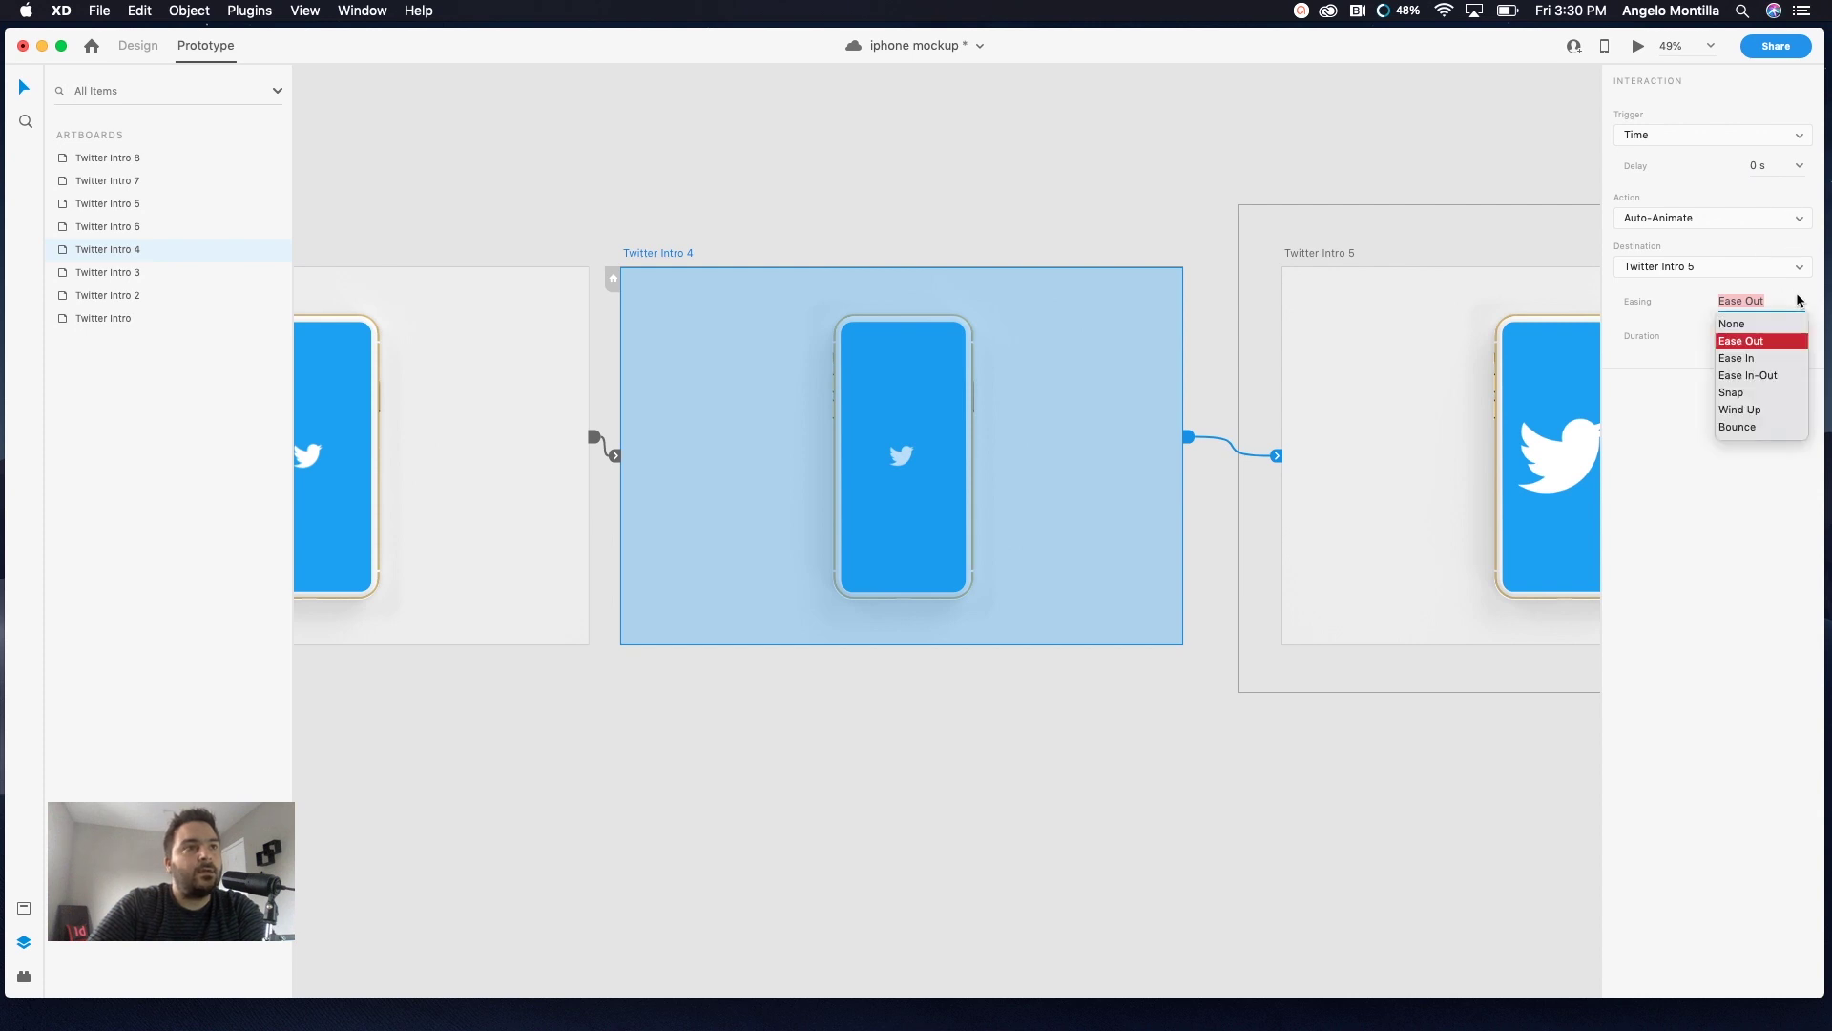
left_click(1753, 323)
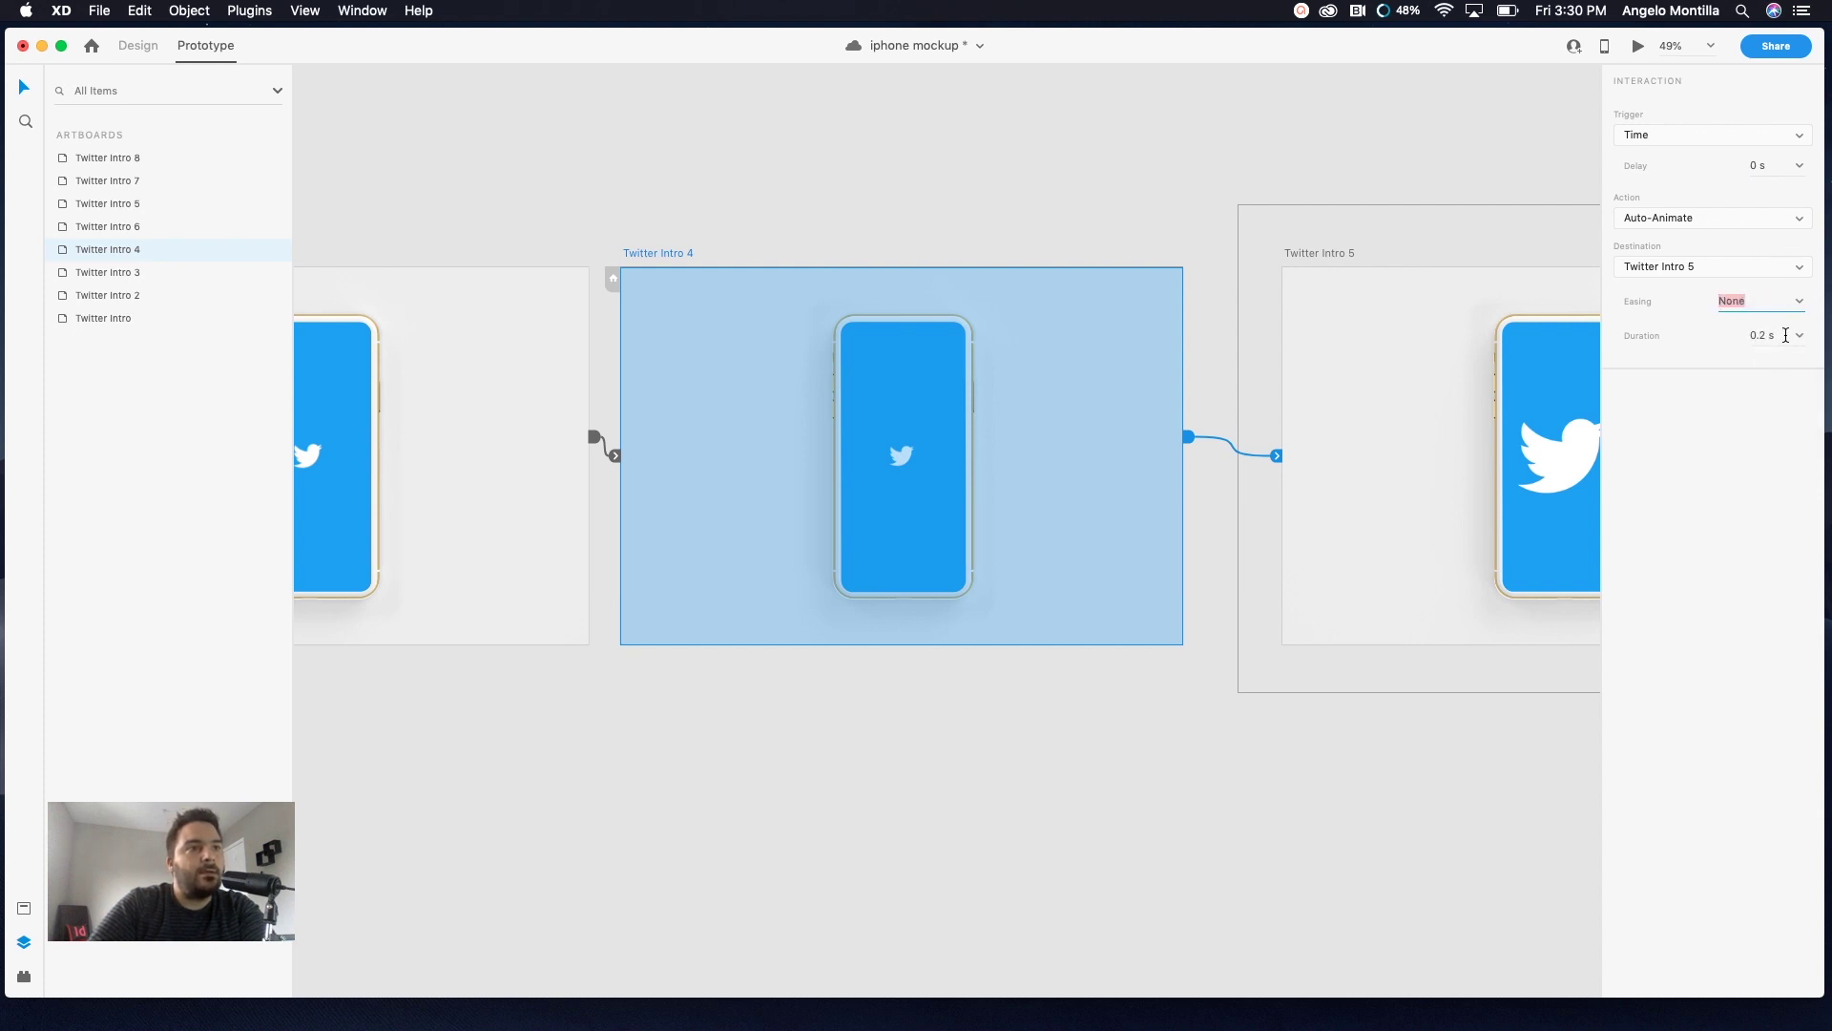
left_click(1785, 335)
left_click_drag(1782, 335, 1737, 335)
type("0")
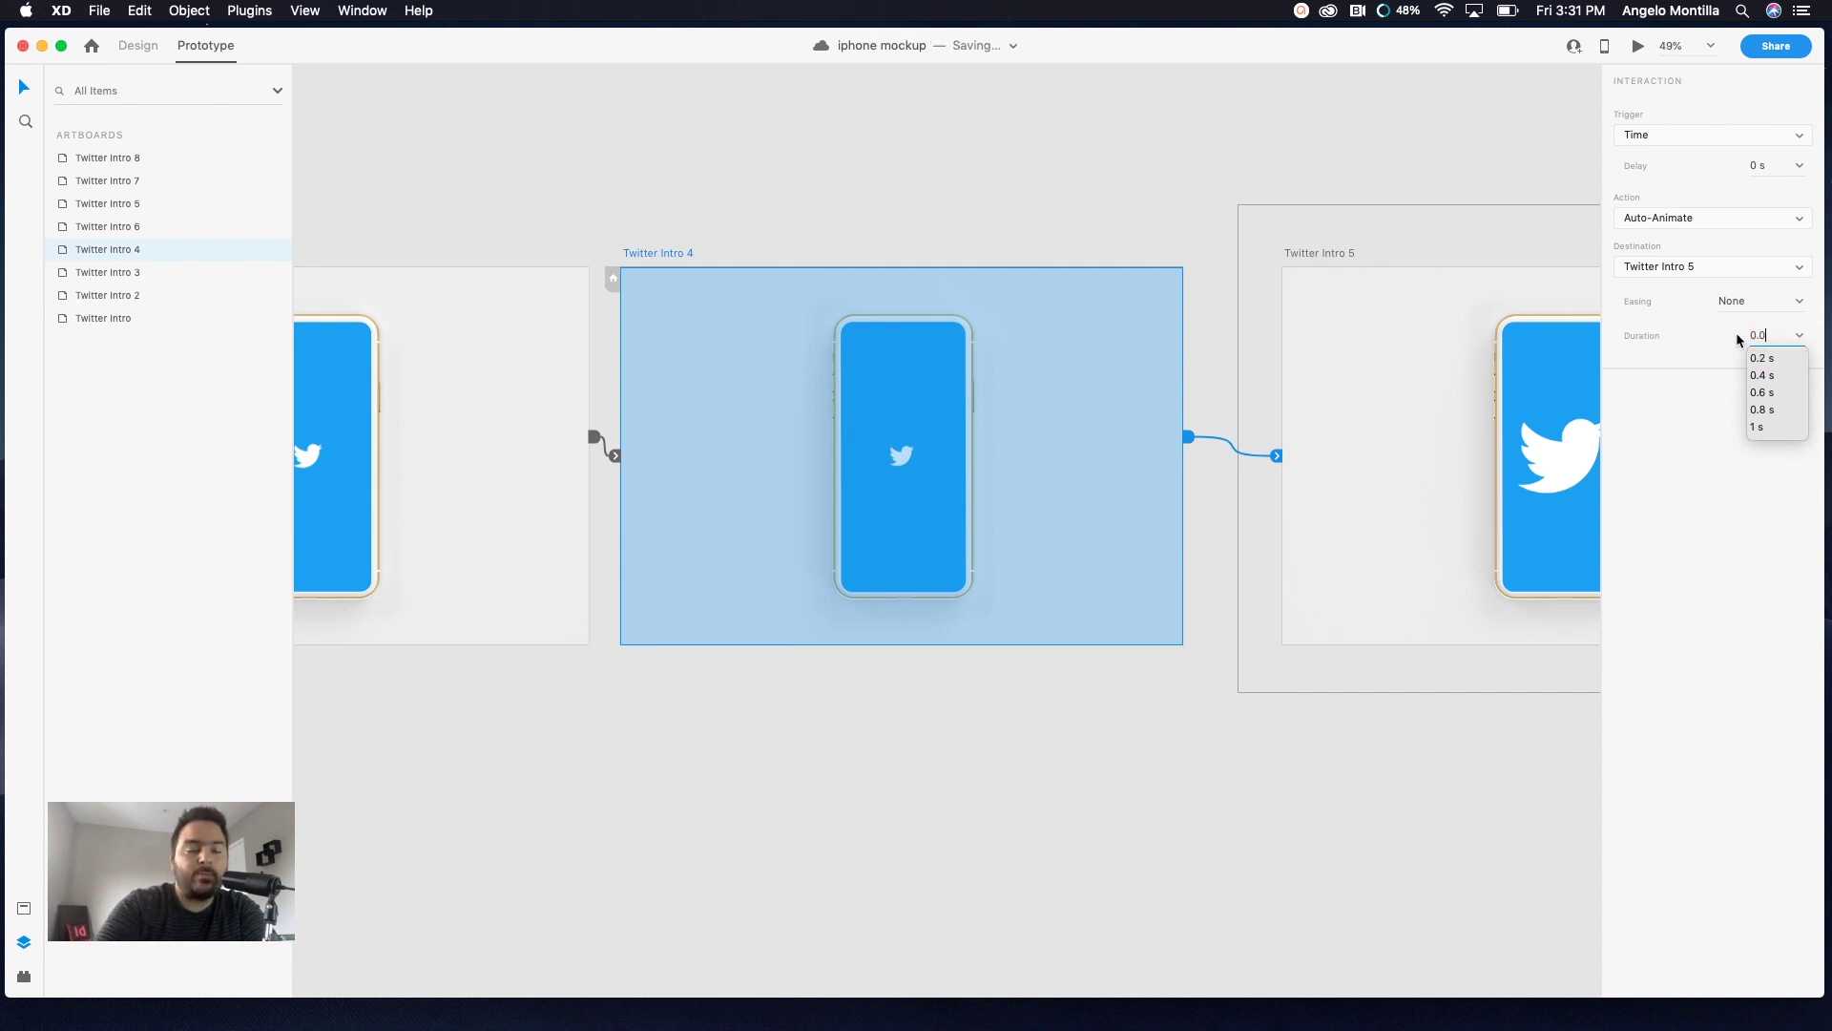
key("Tab")
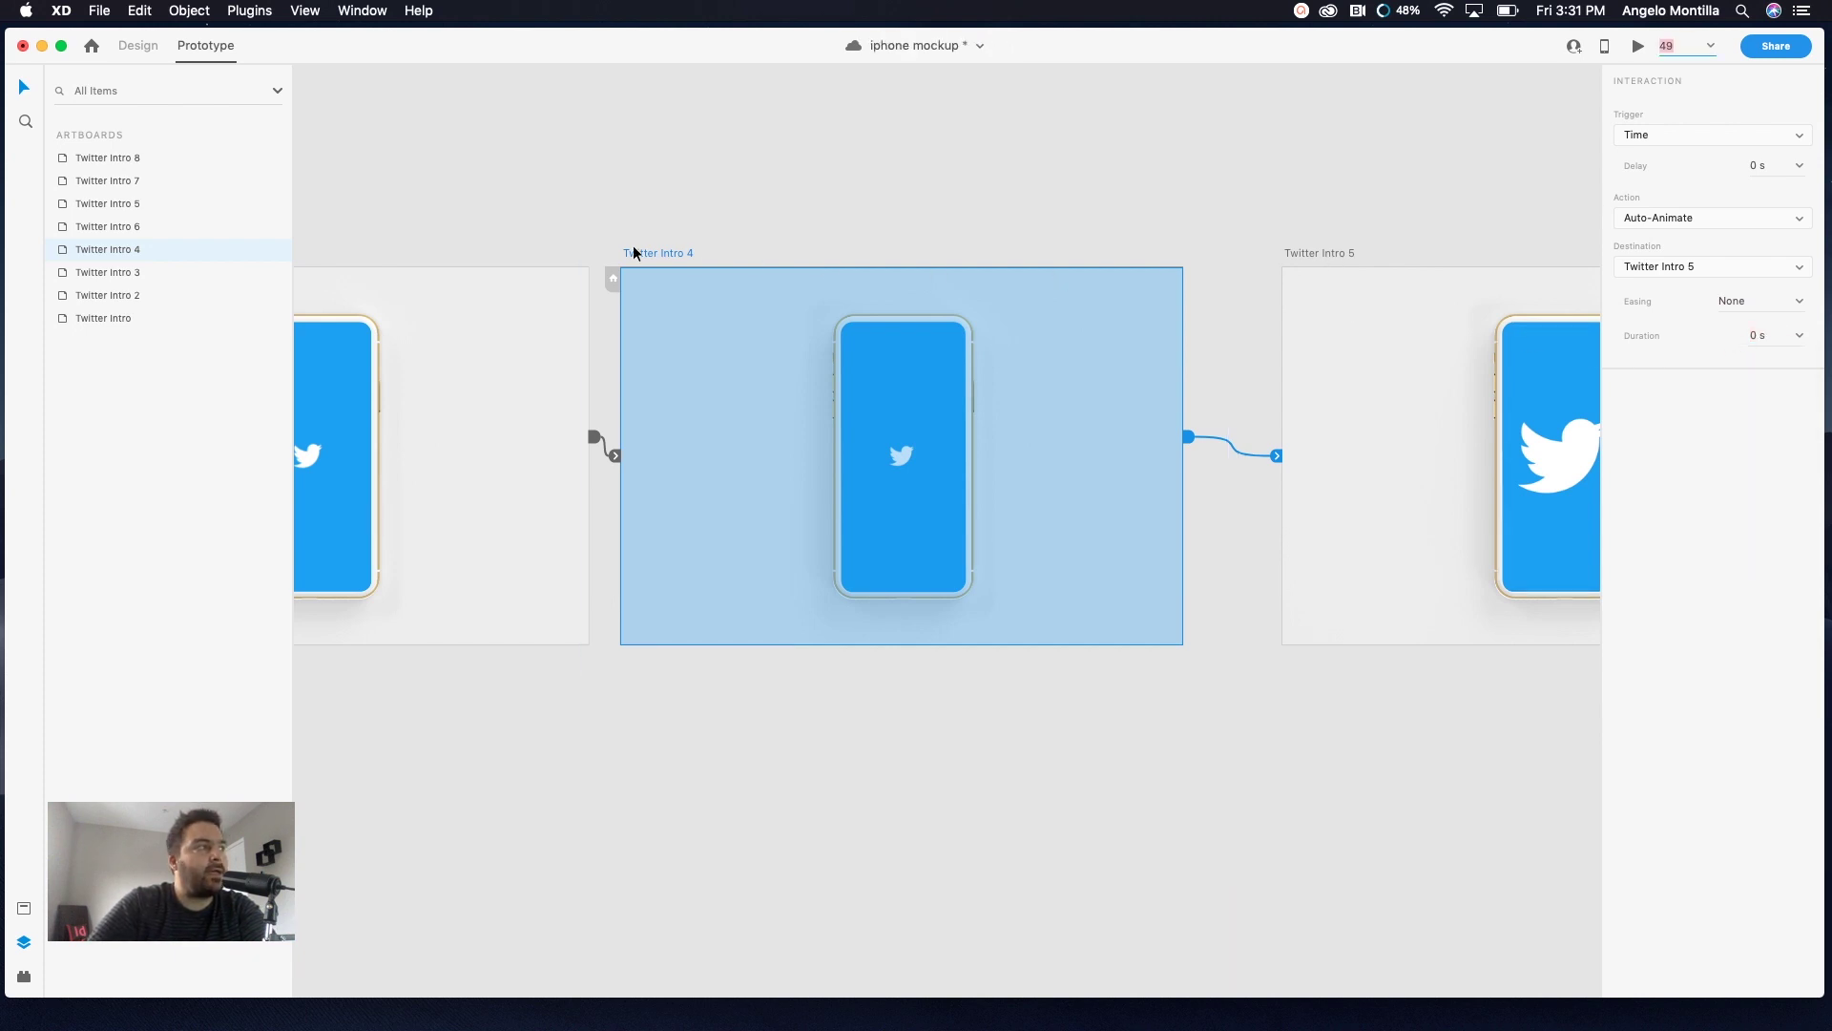
Check Twitter Intro 4's link by reselecting Intro 4 and Intro 5
left_click(640, 243)
left_click(820, 276)
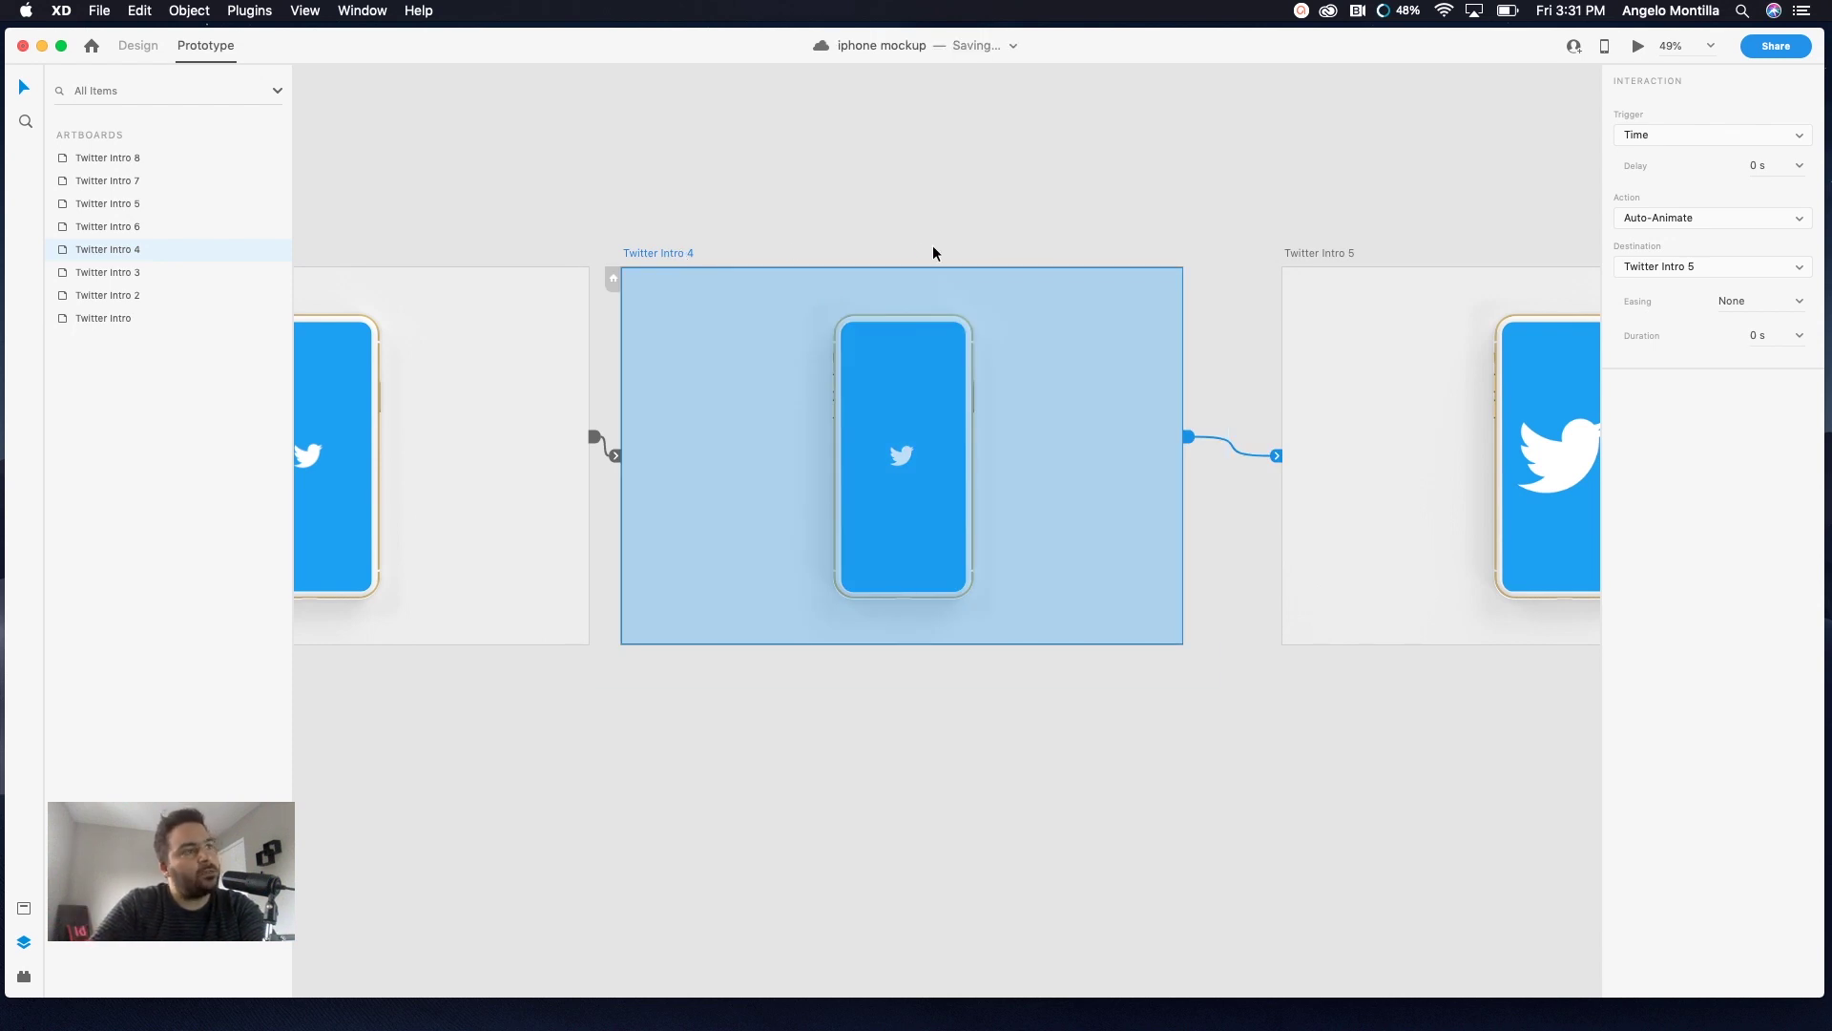
left_click_drag(1165, 298, 965, 323)
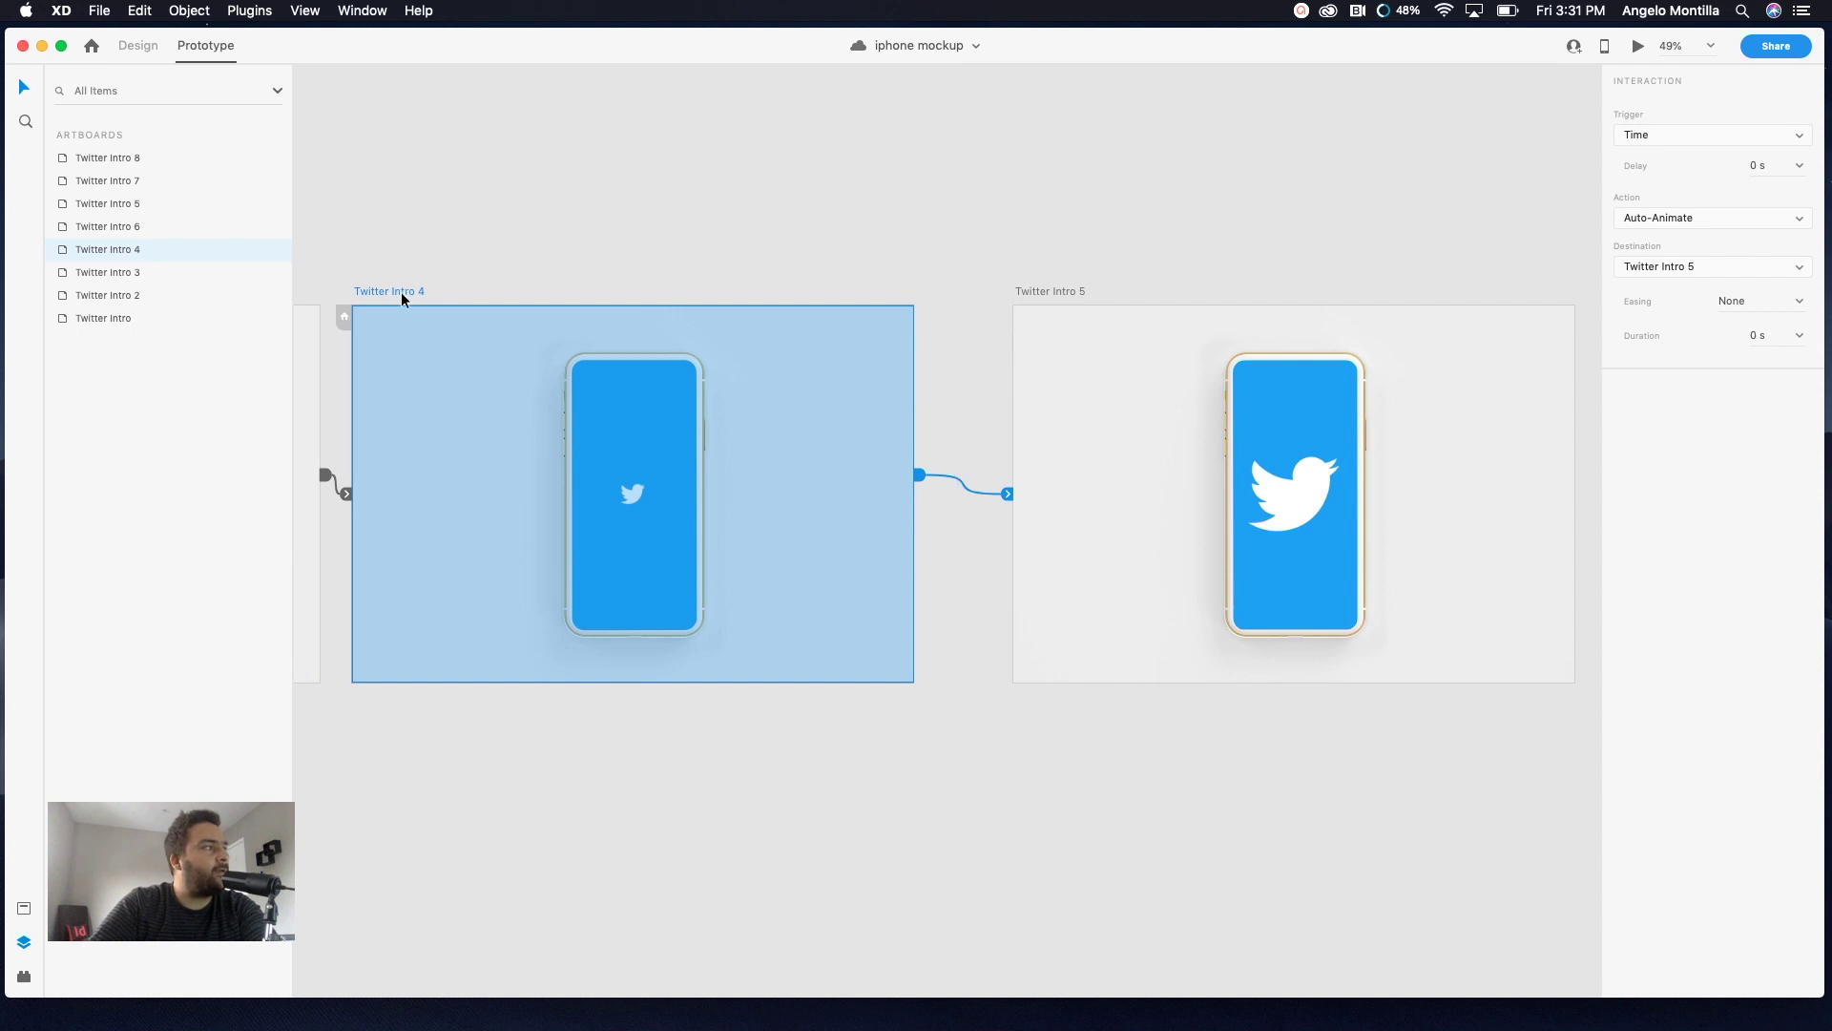
left_click(1063, 292)
left_click(389, 292)
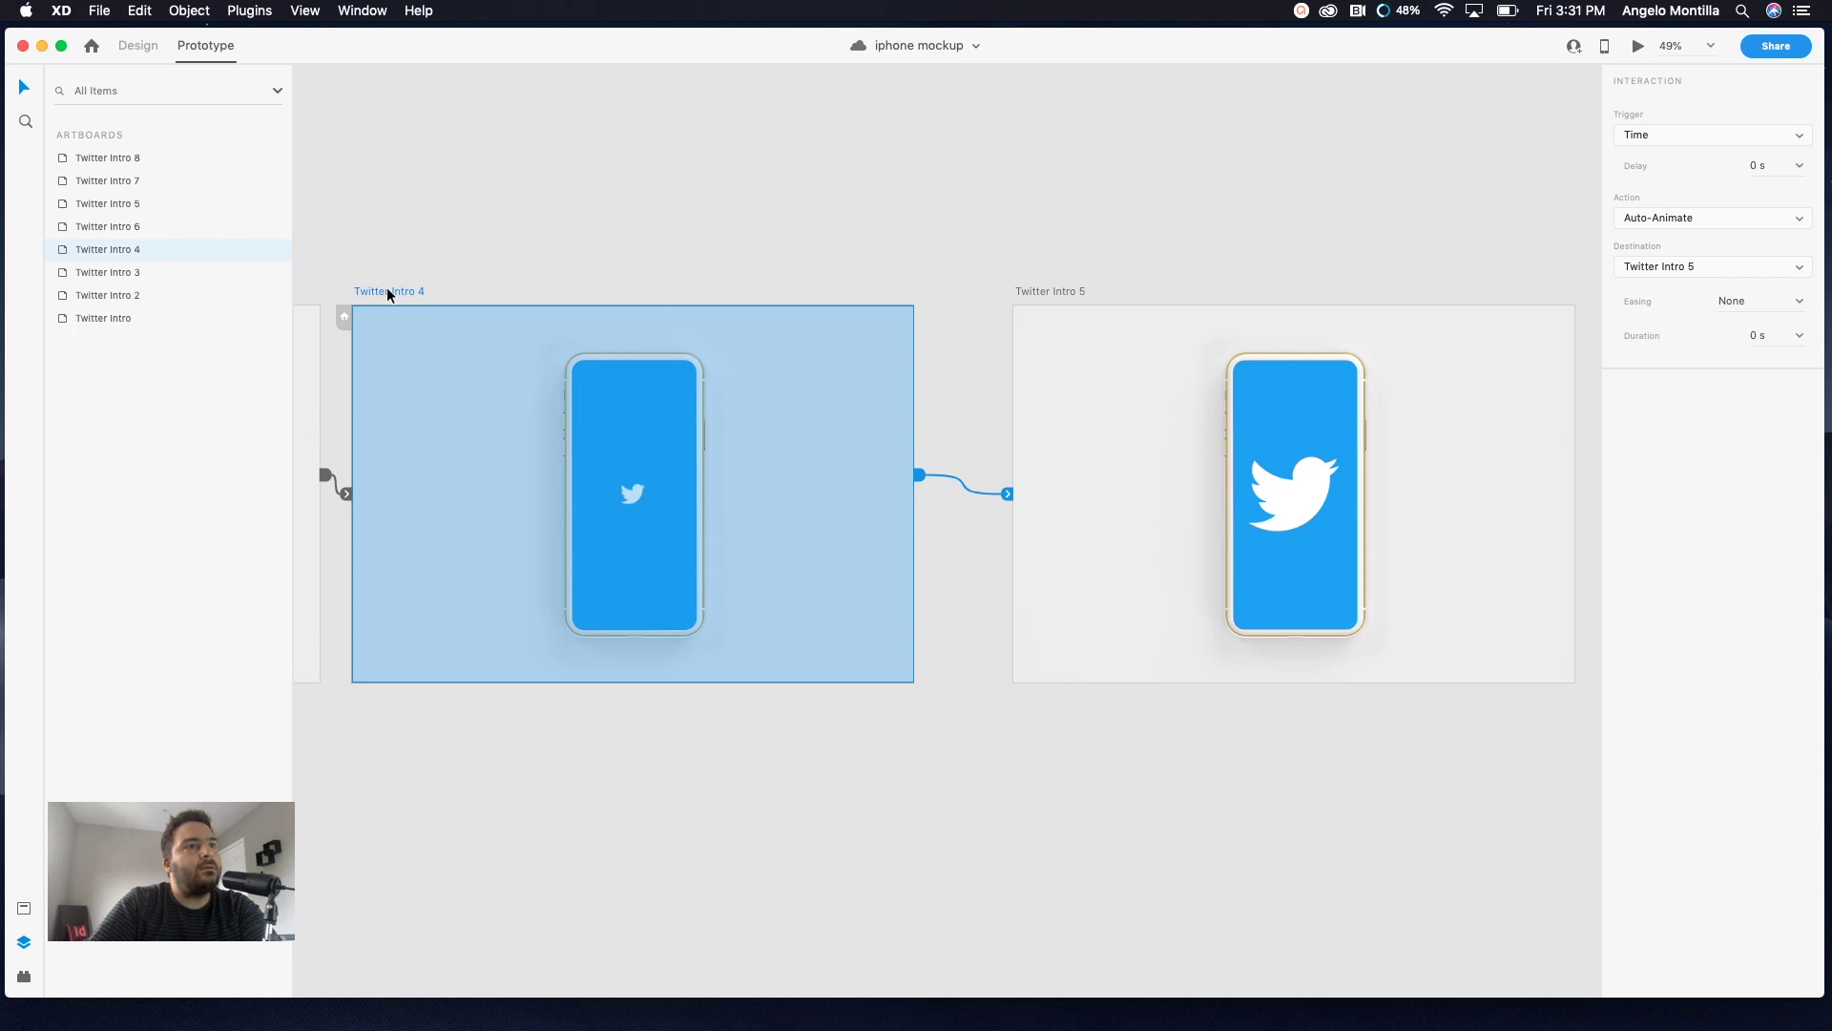
left_click(1040, 291)
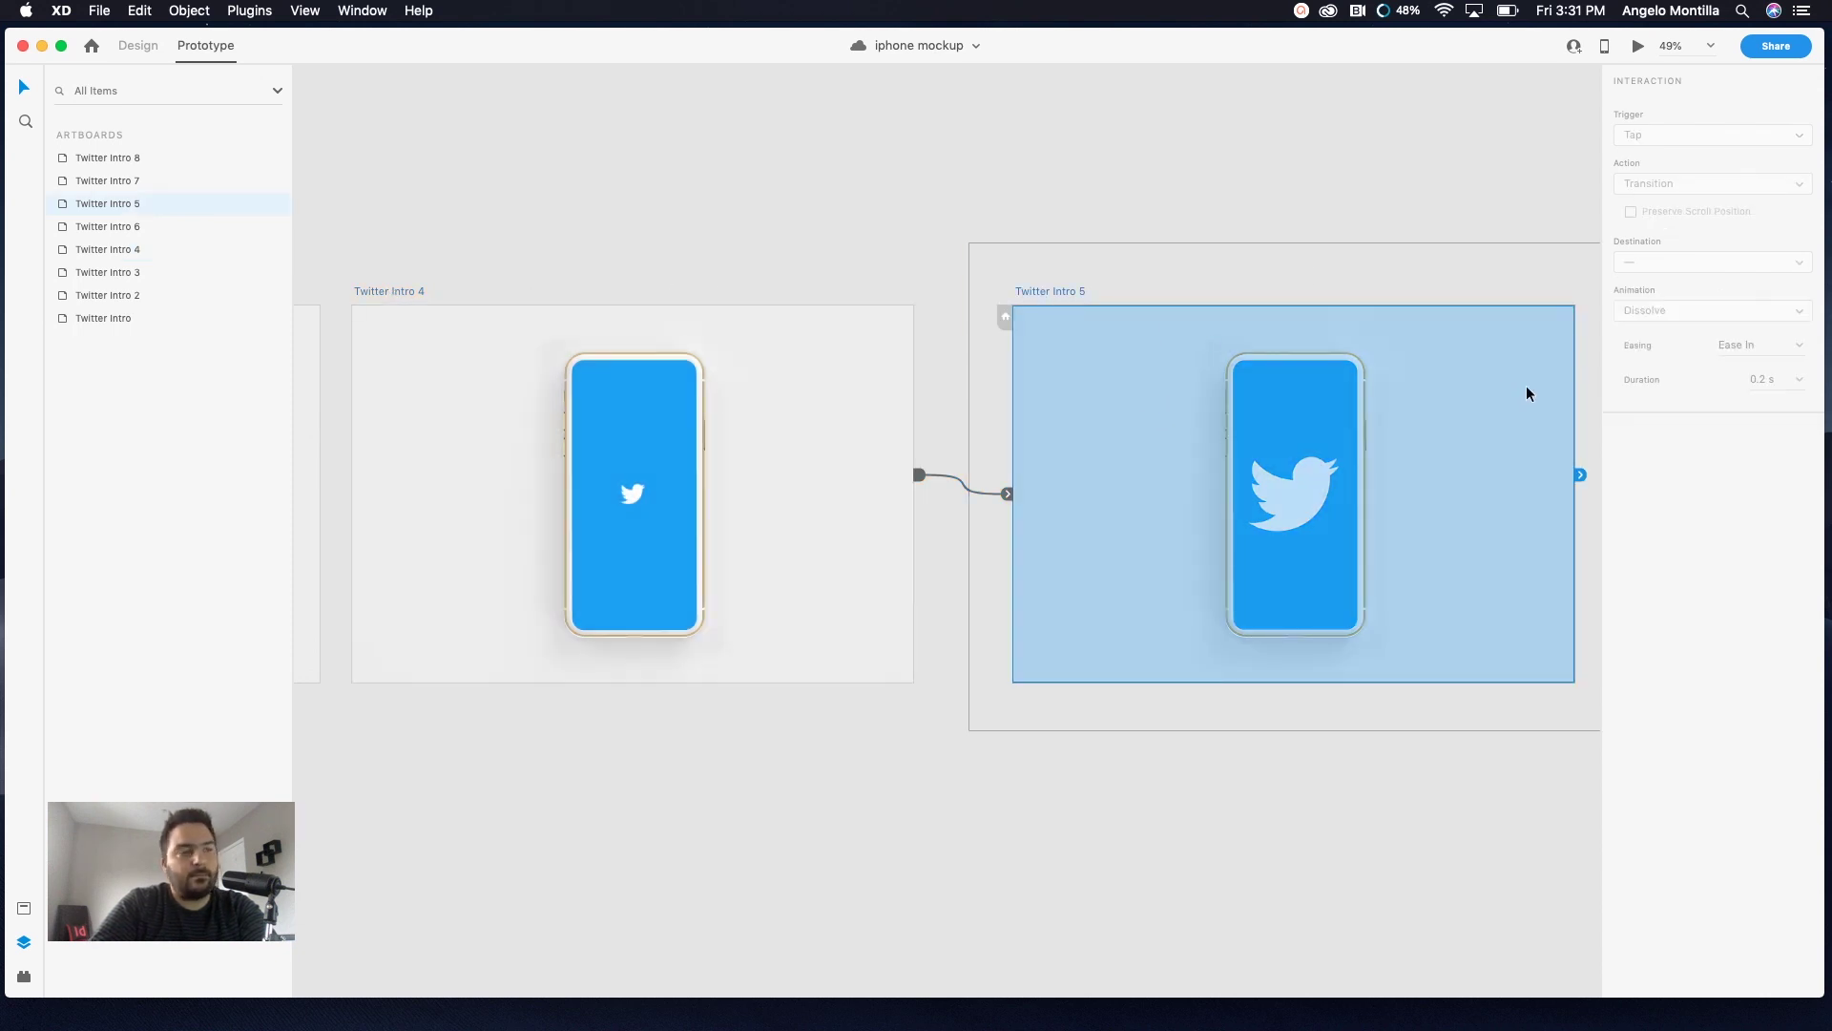
Wire Intro 5→6, 6→7 and 7→8 as Time, Auto-Animate, Easing None, 0 s links
scroll(1526, 393, "right", 5)
left_click_drag(1237, 485, 1440, 491)
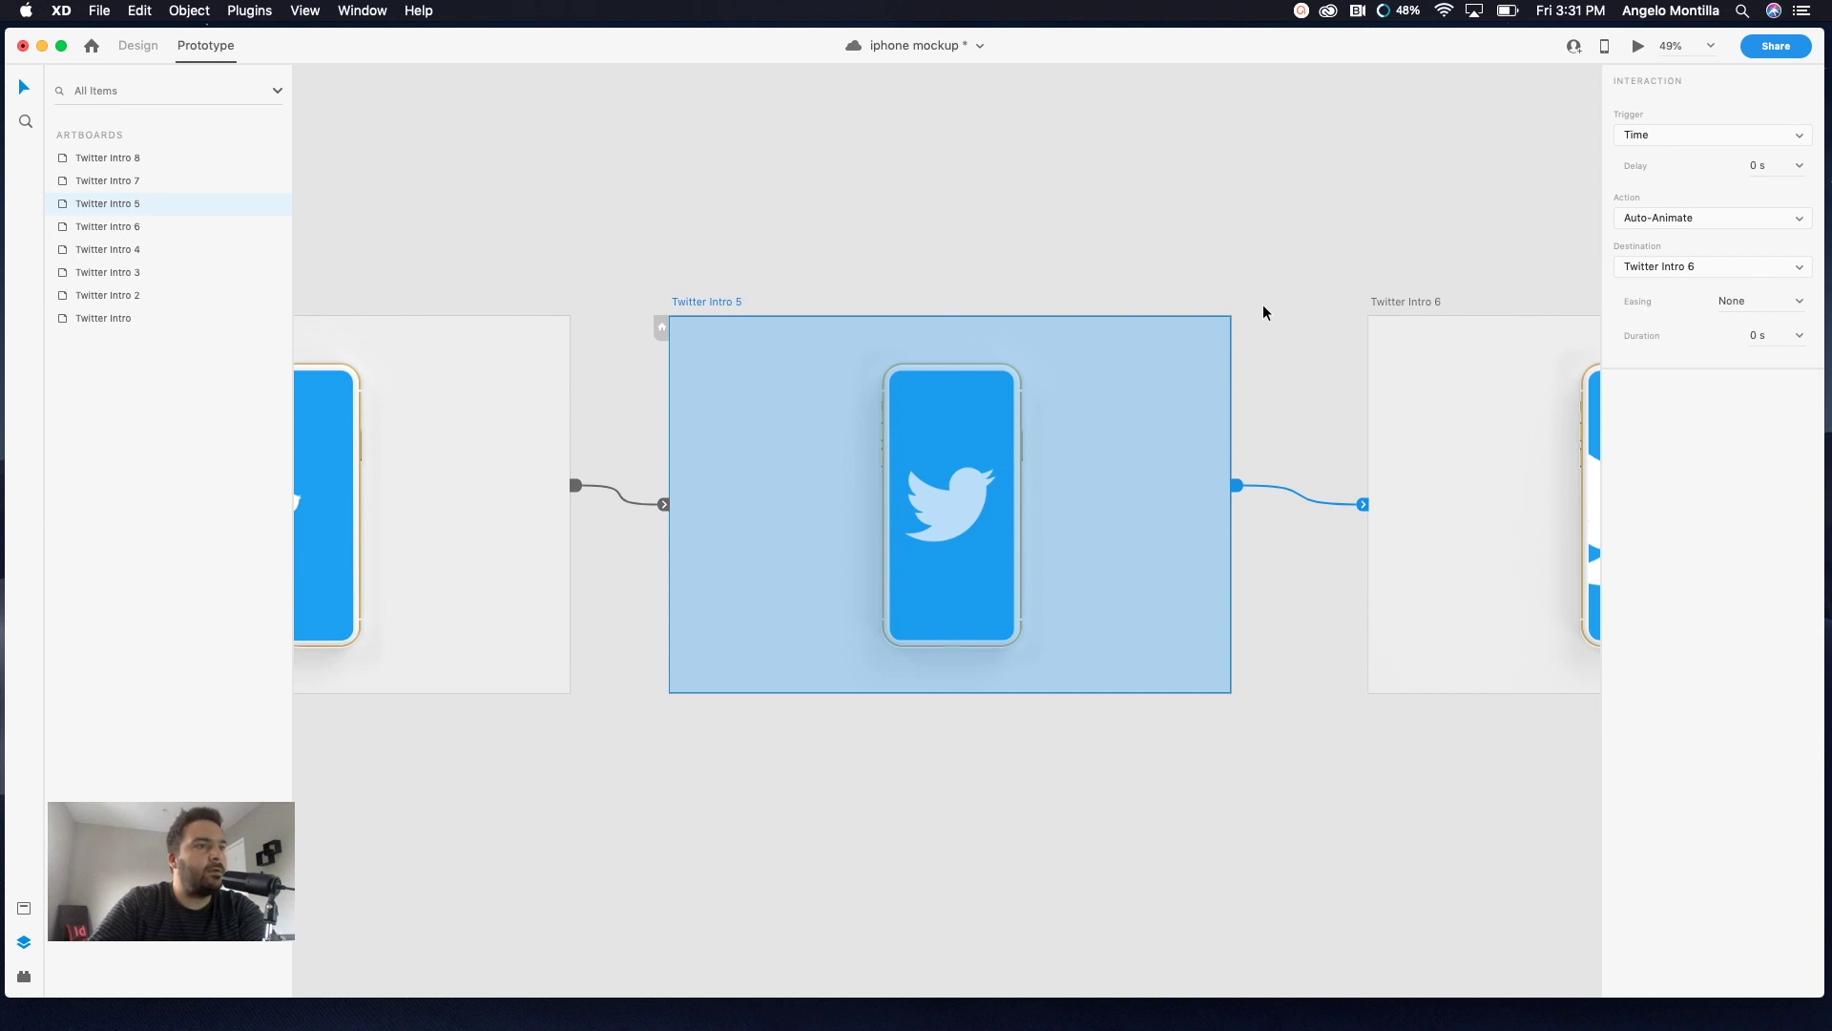
scroll(1263, 313, "right", 5)
left_click(1218, 352)
scroll(1219, 352, "right", 5)
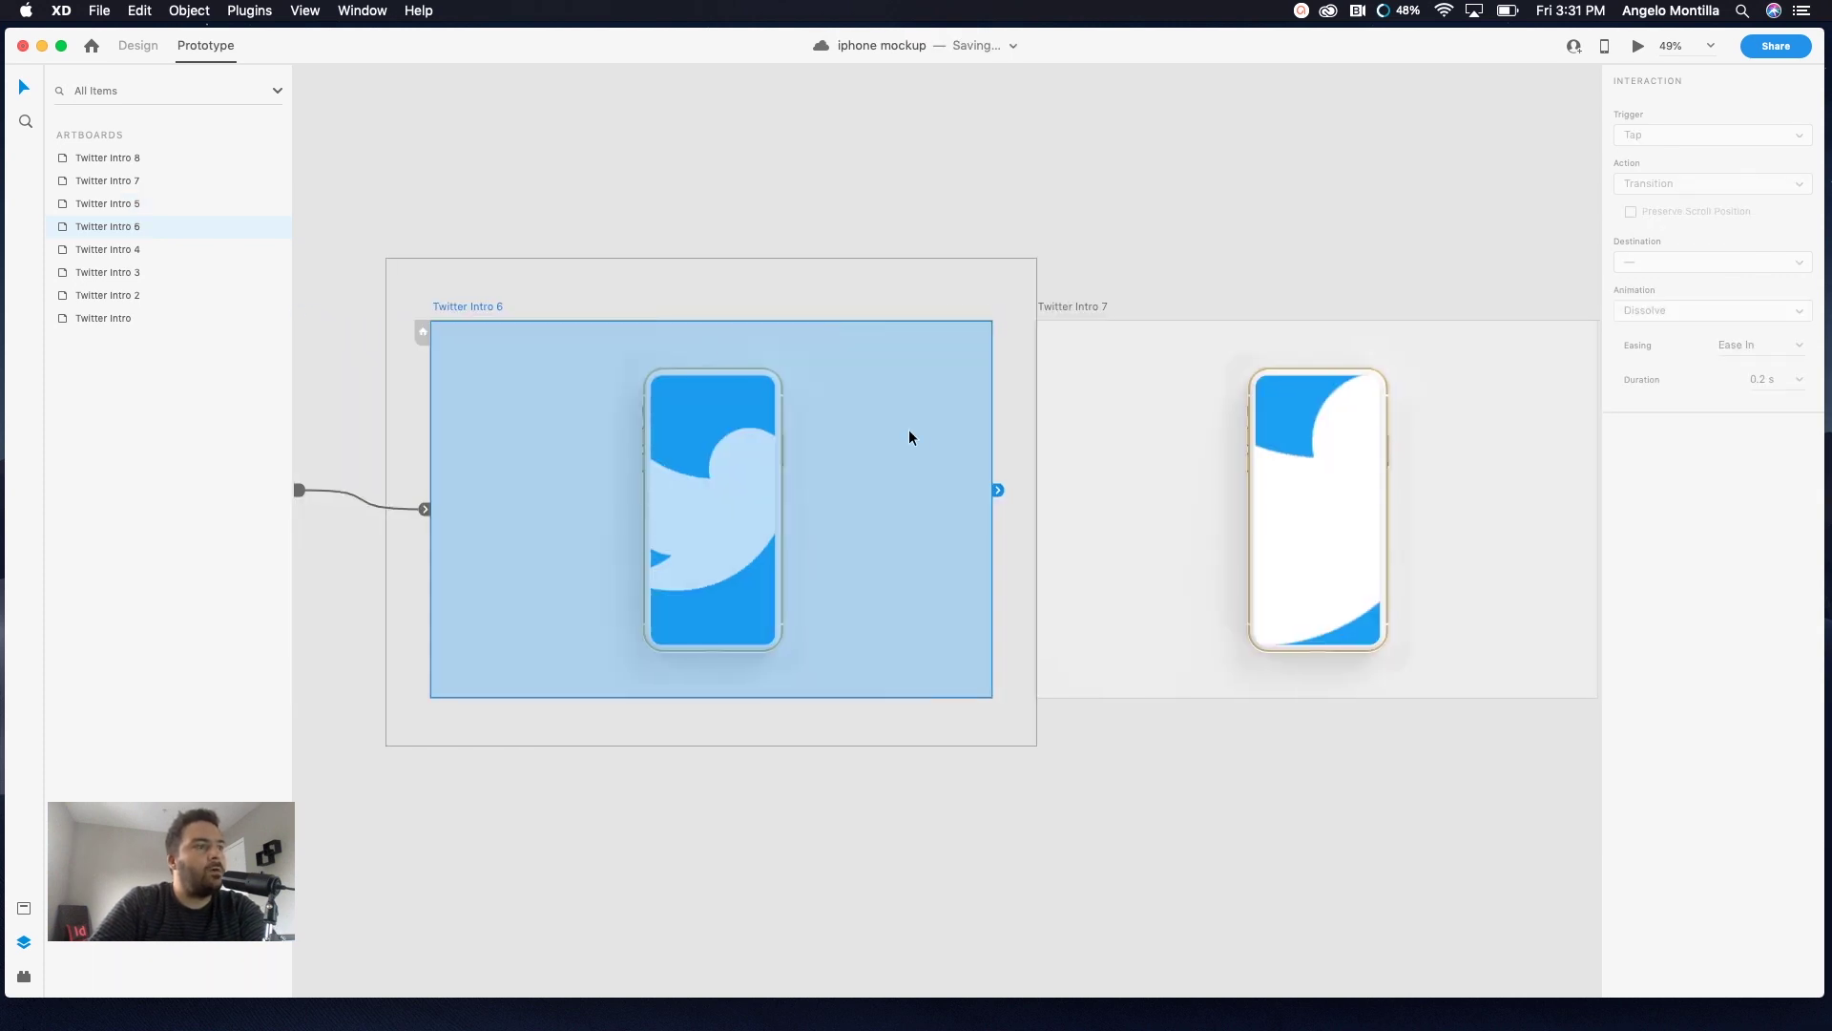
left_click_drag(997, 489, 1059, 505)
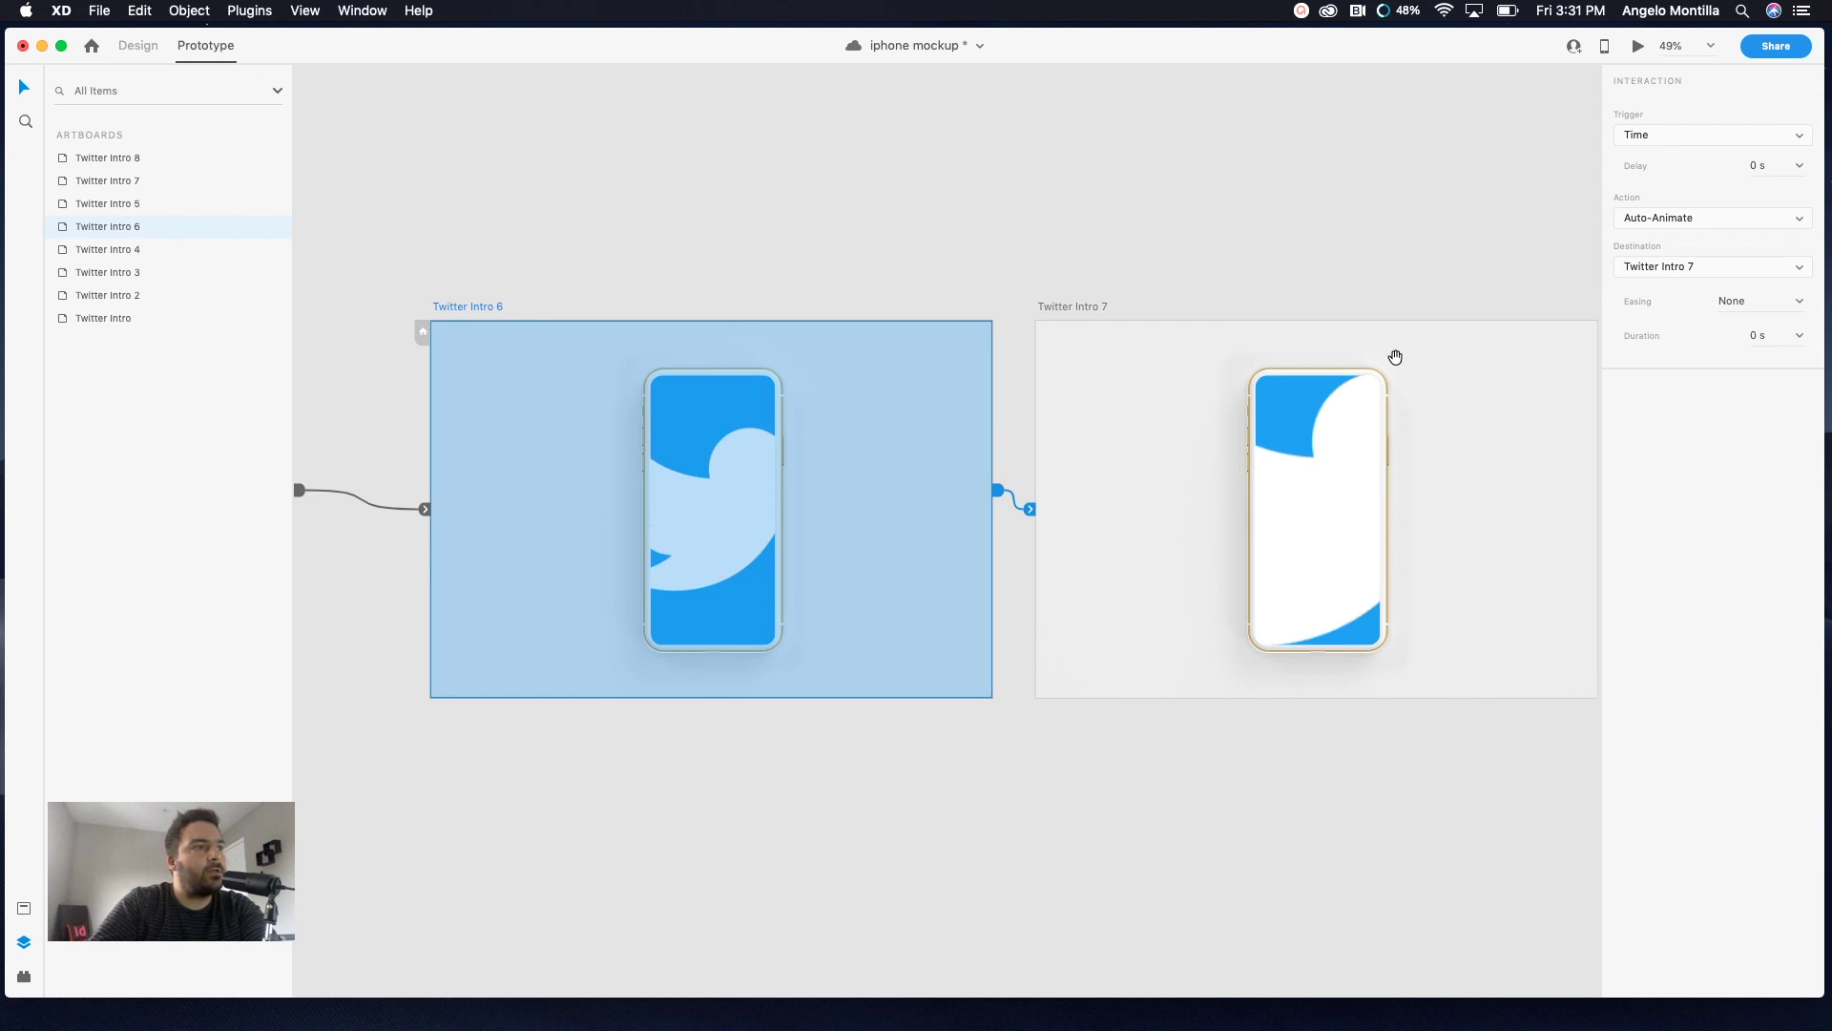
left_click_drag(1395, 357, 949, 324)
left_click(650, 277)
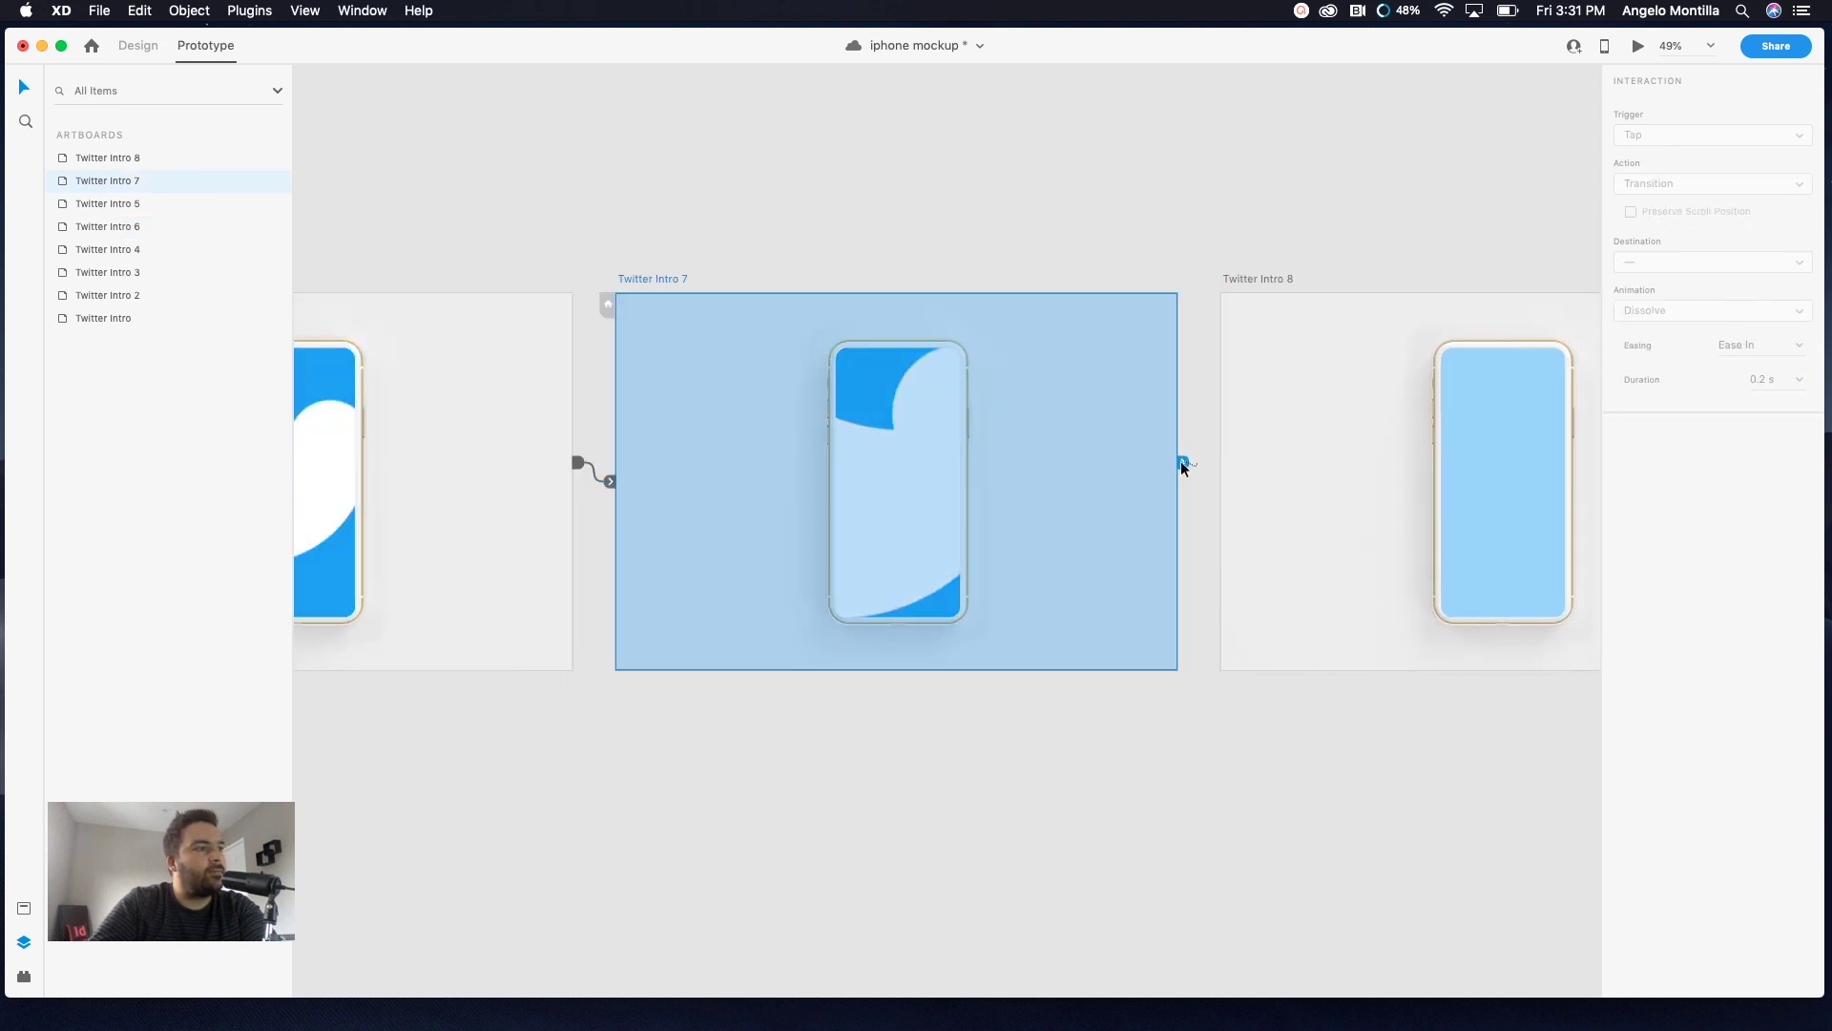
left_click_drag(1182, 466, 1153, 496)
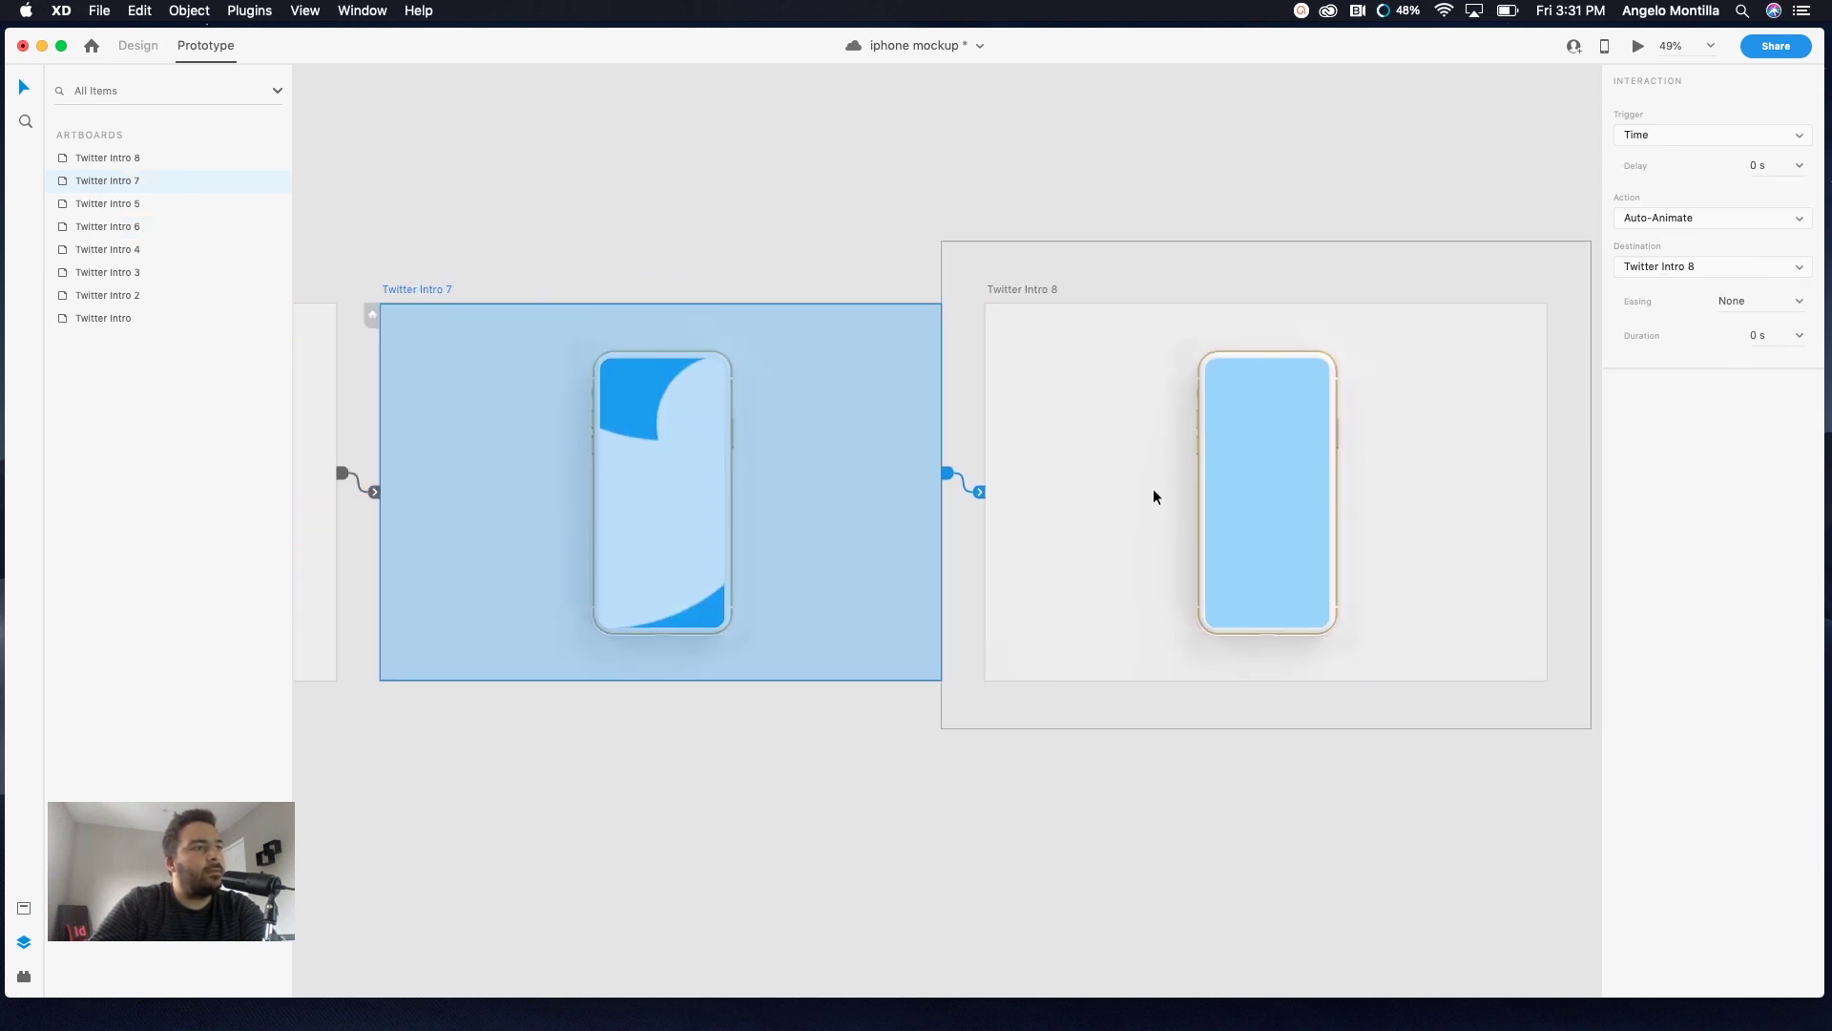
left_click(1038, 288)
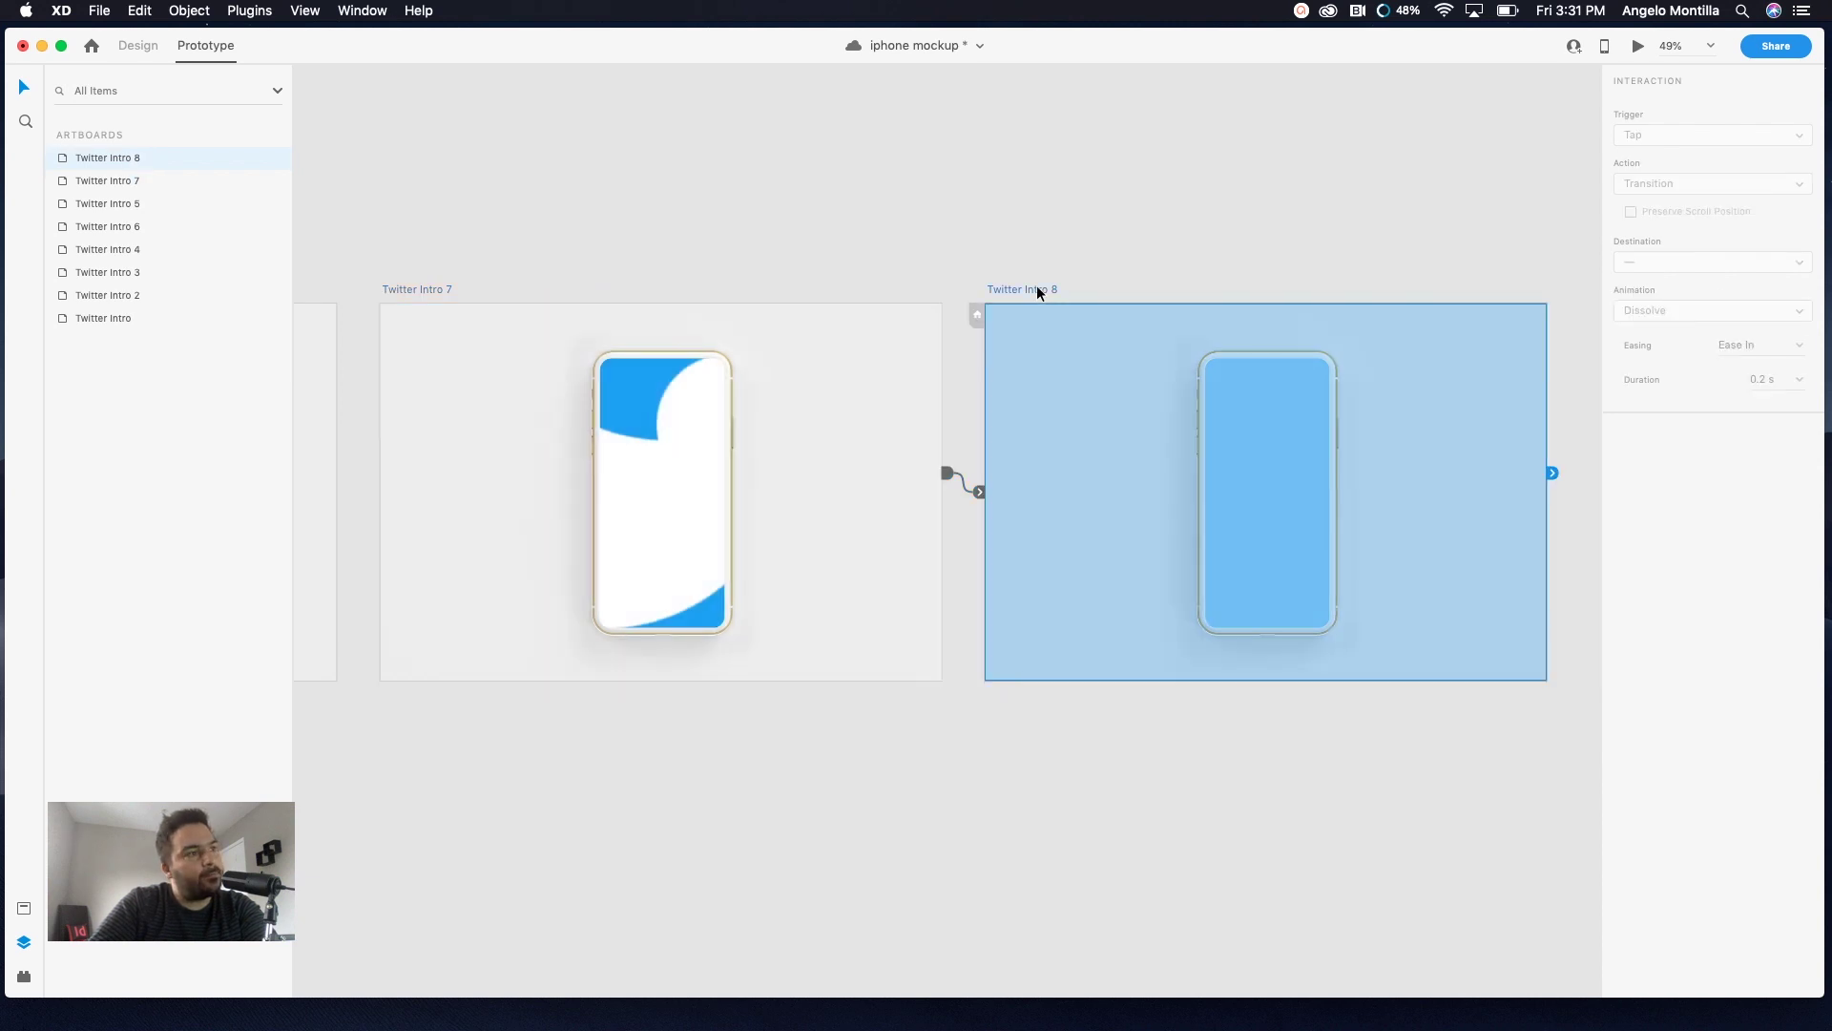
left_click_drag(907, 360, 1075, 355)
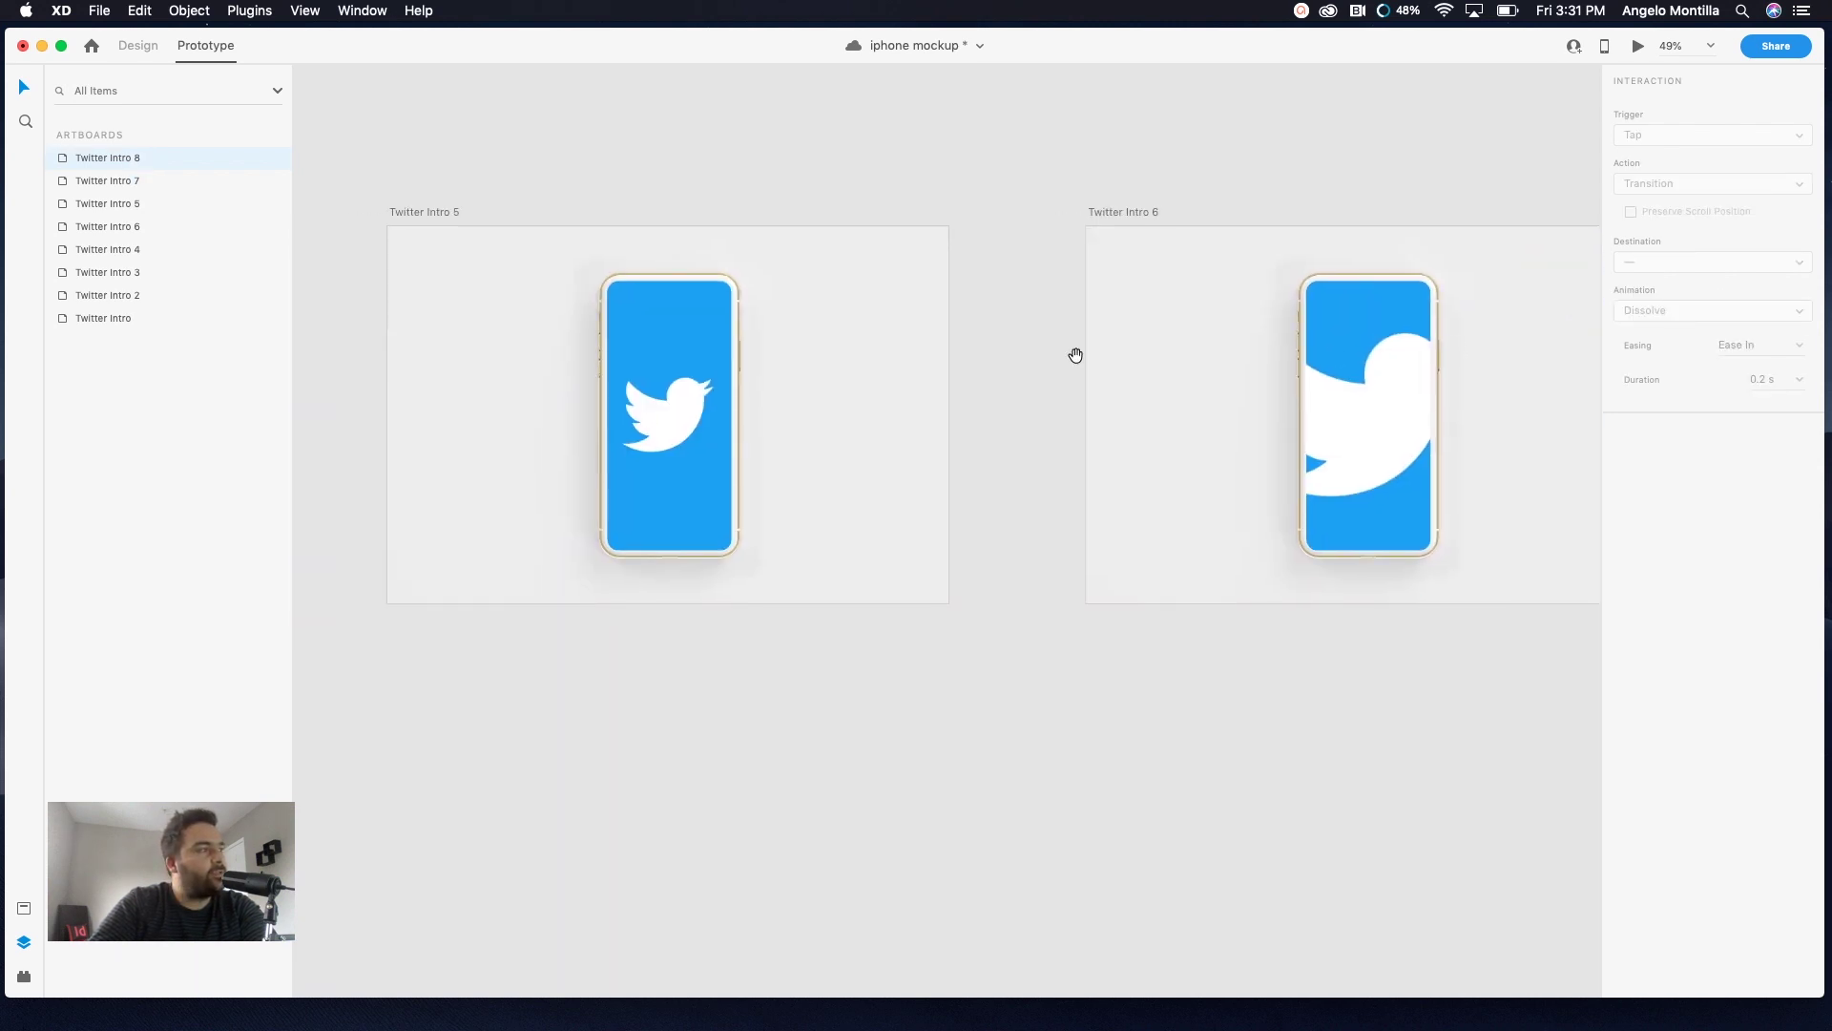
scroll(1075, 355, "left", 12)
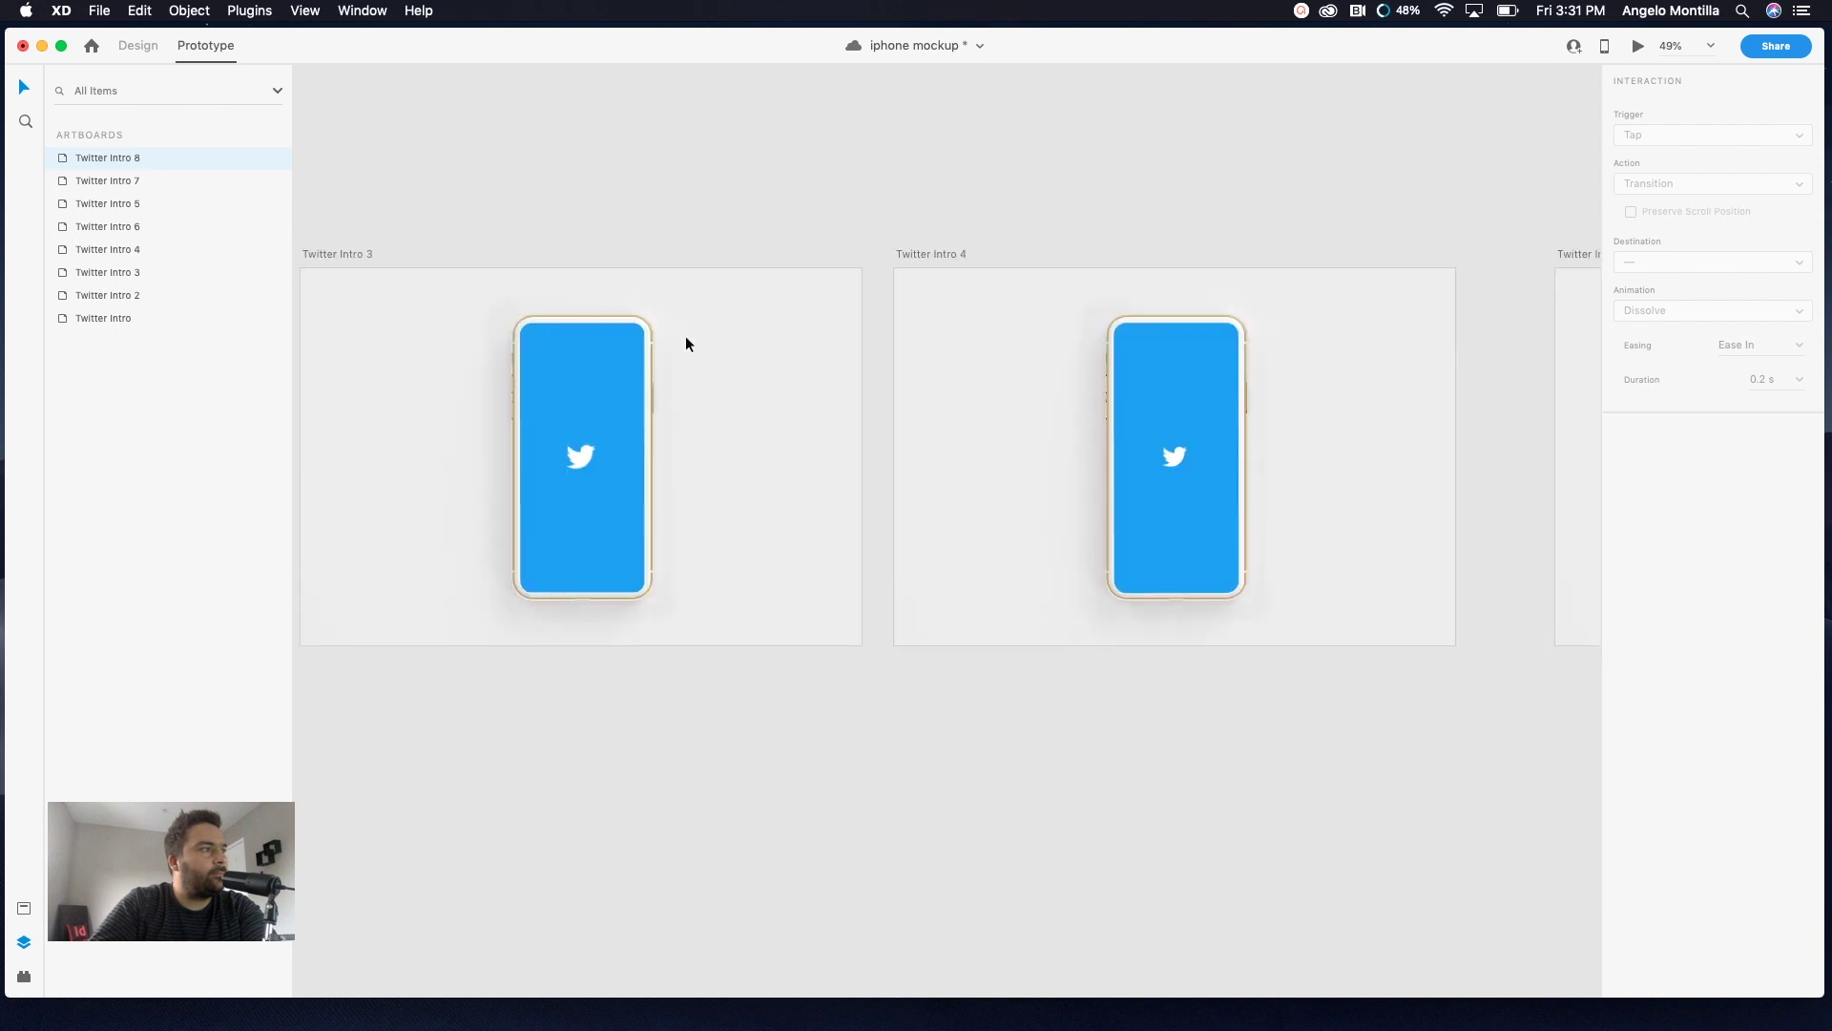
Play the prototype preview from Twitter Intro 3 twice, closing it each time
left_click(364, 256)
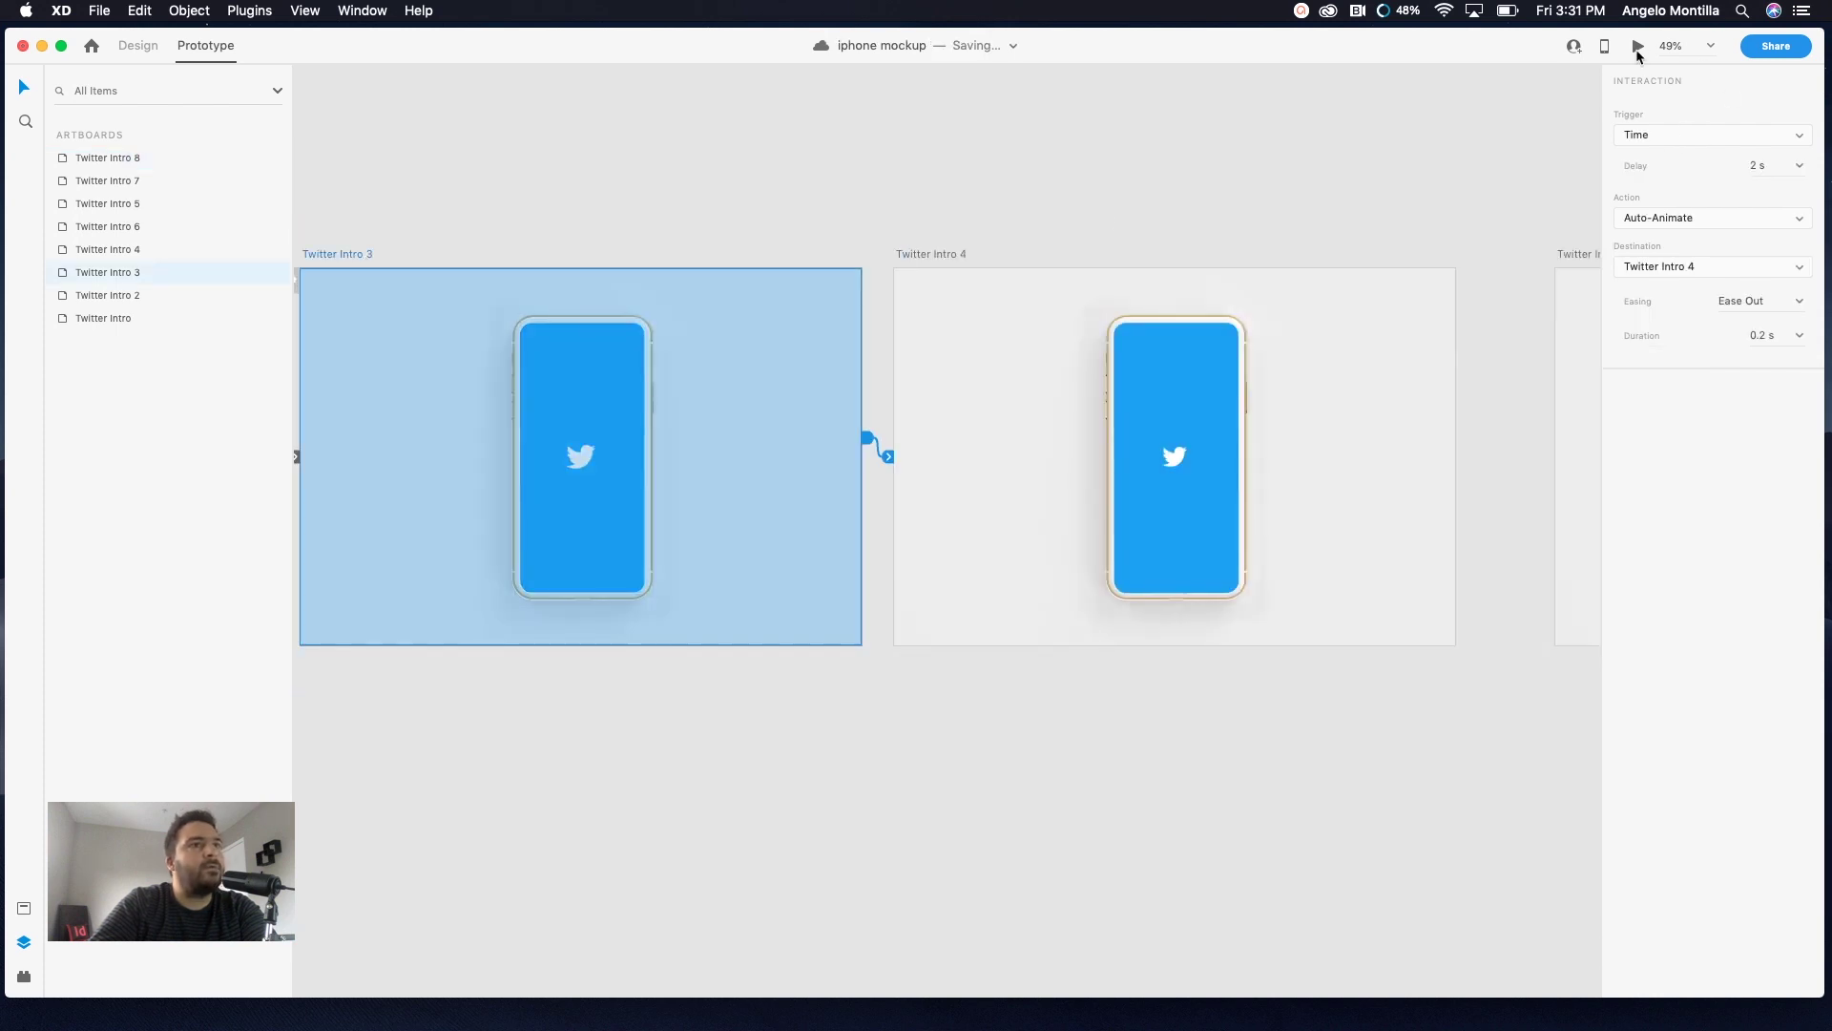
left_click(1638, 47)
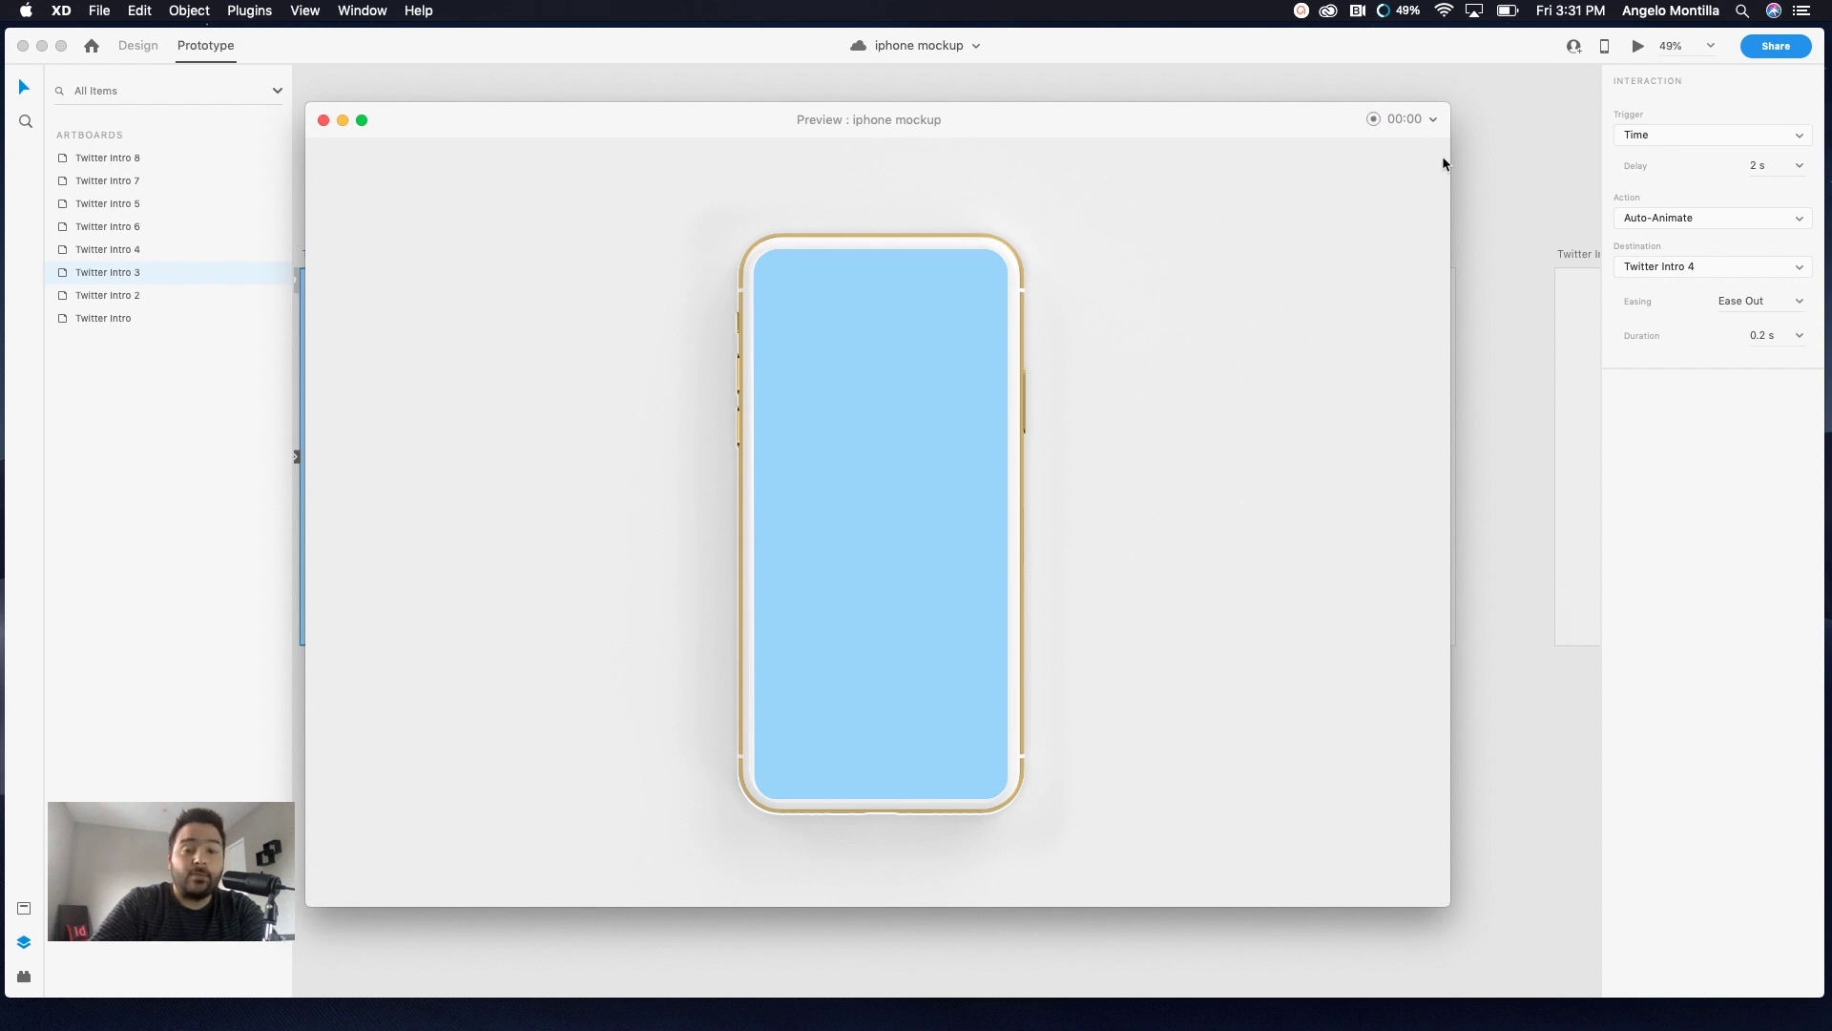
left_click(323, 120)
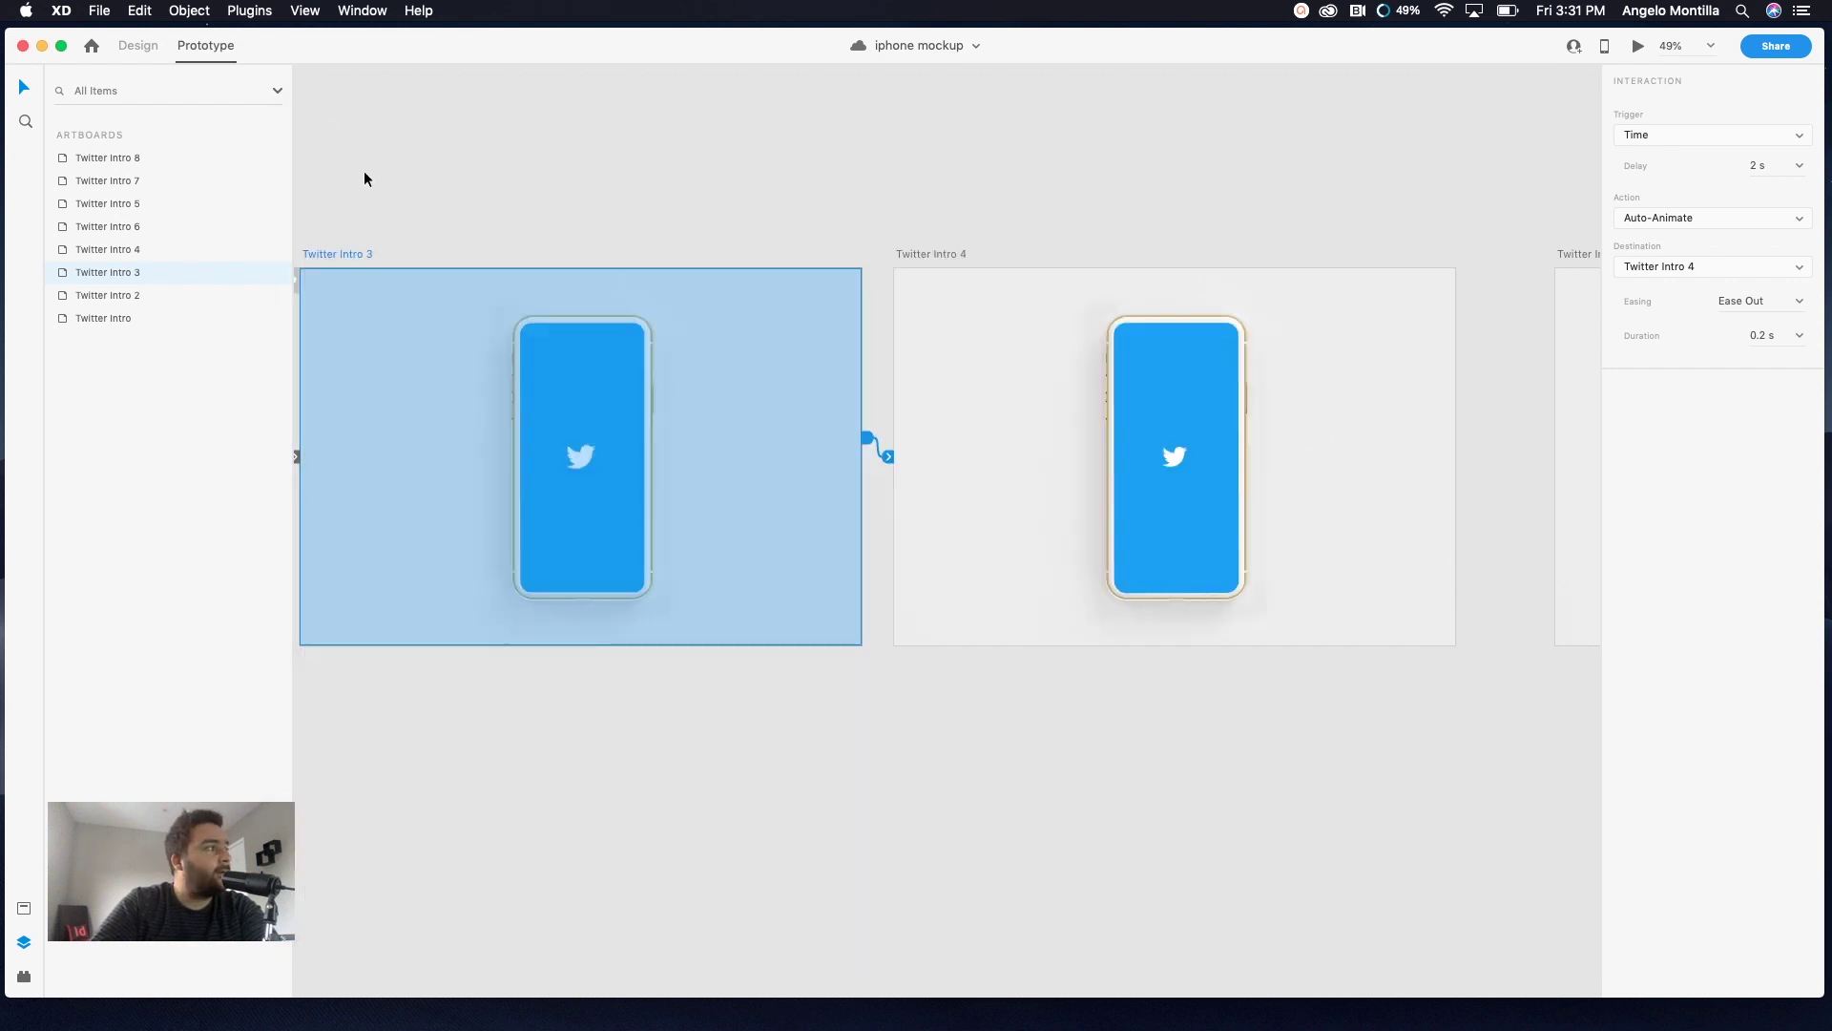
left_click(1638, 48)
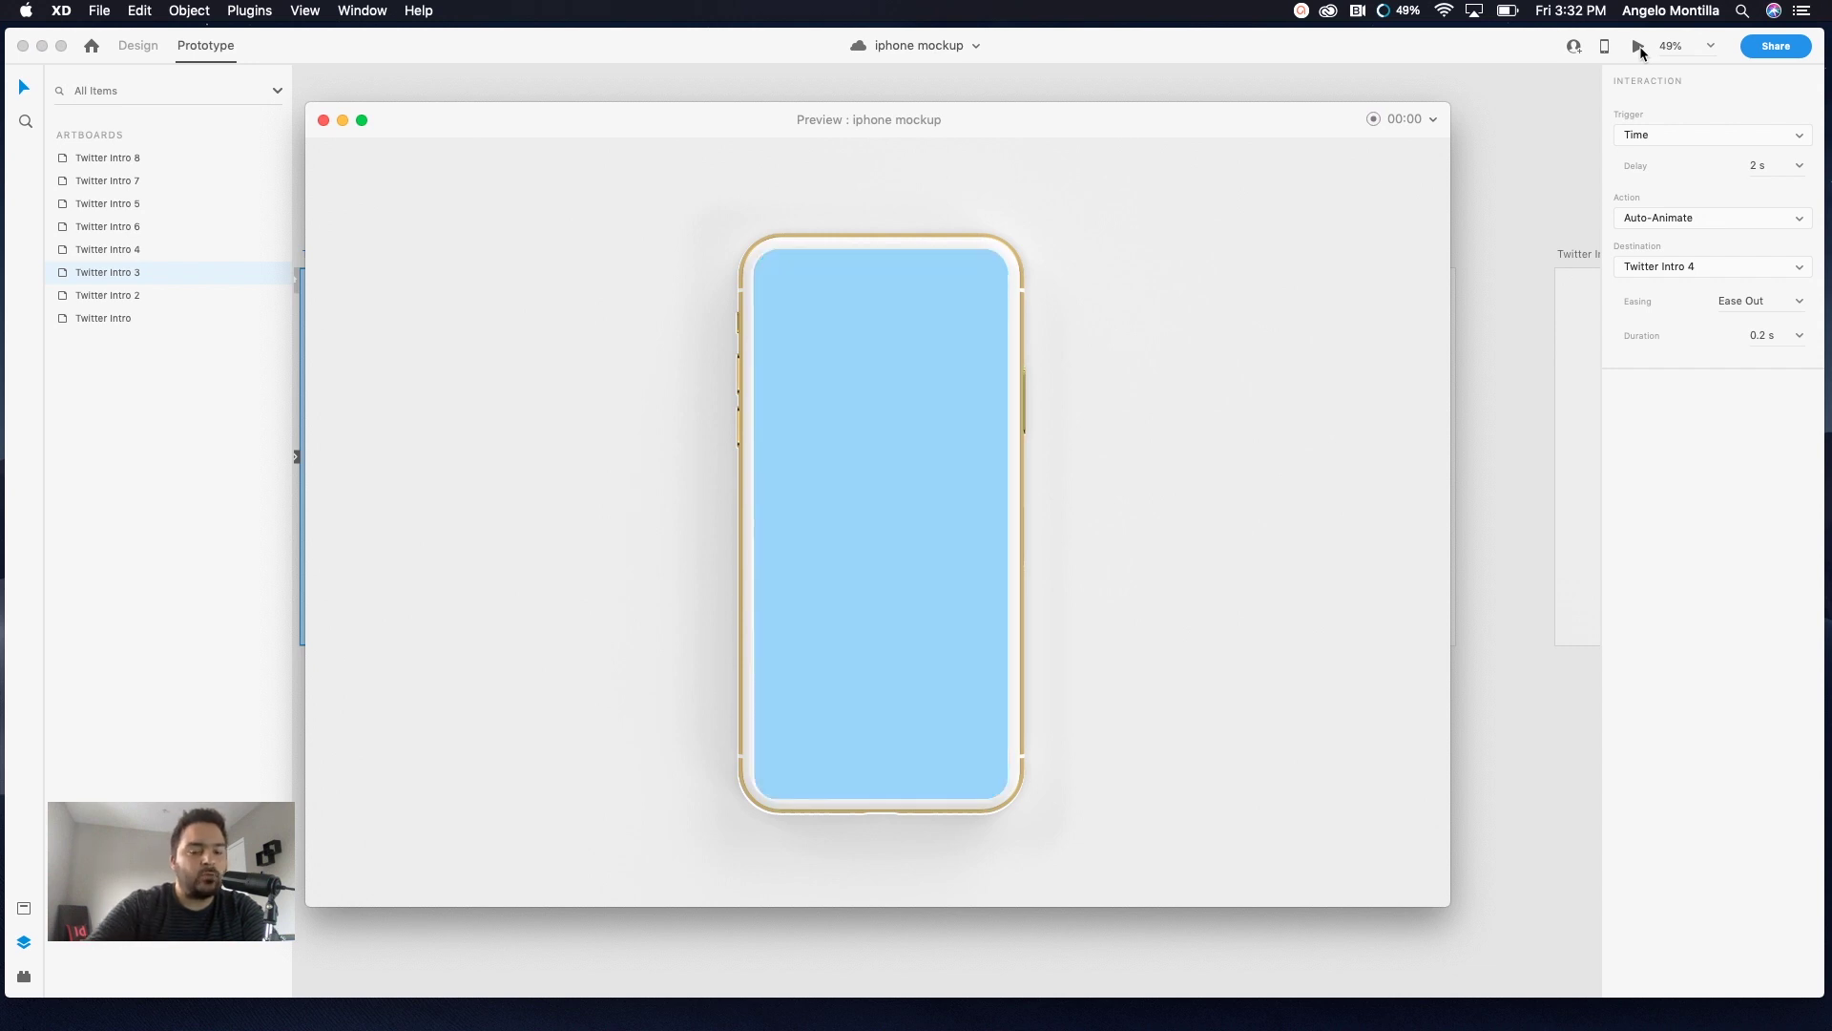
left_click(323, 121)
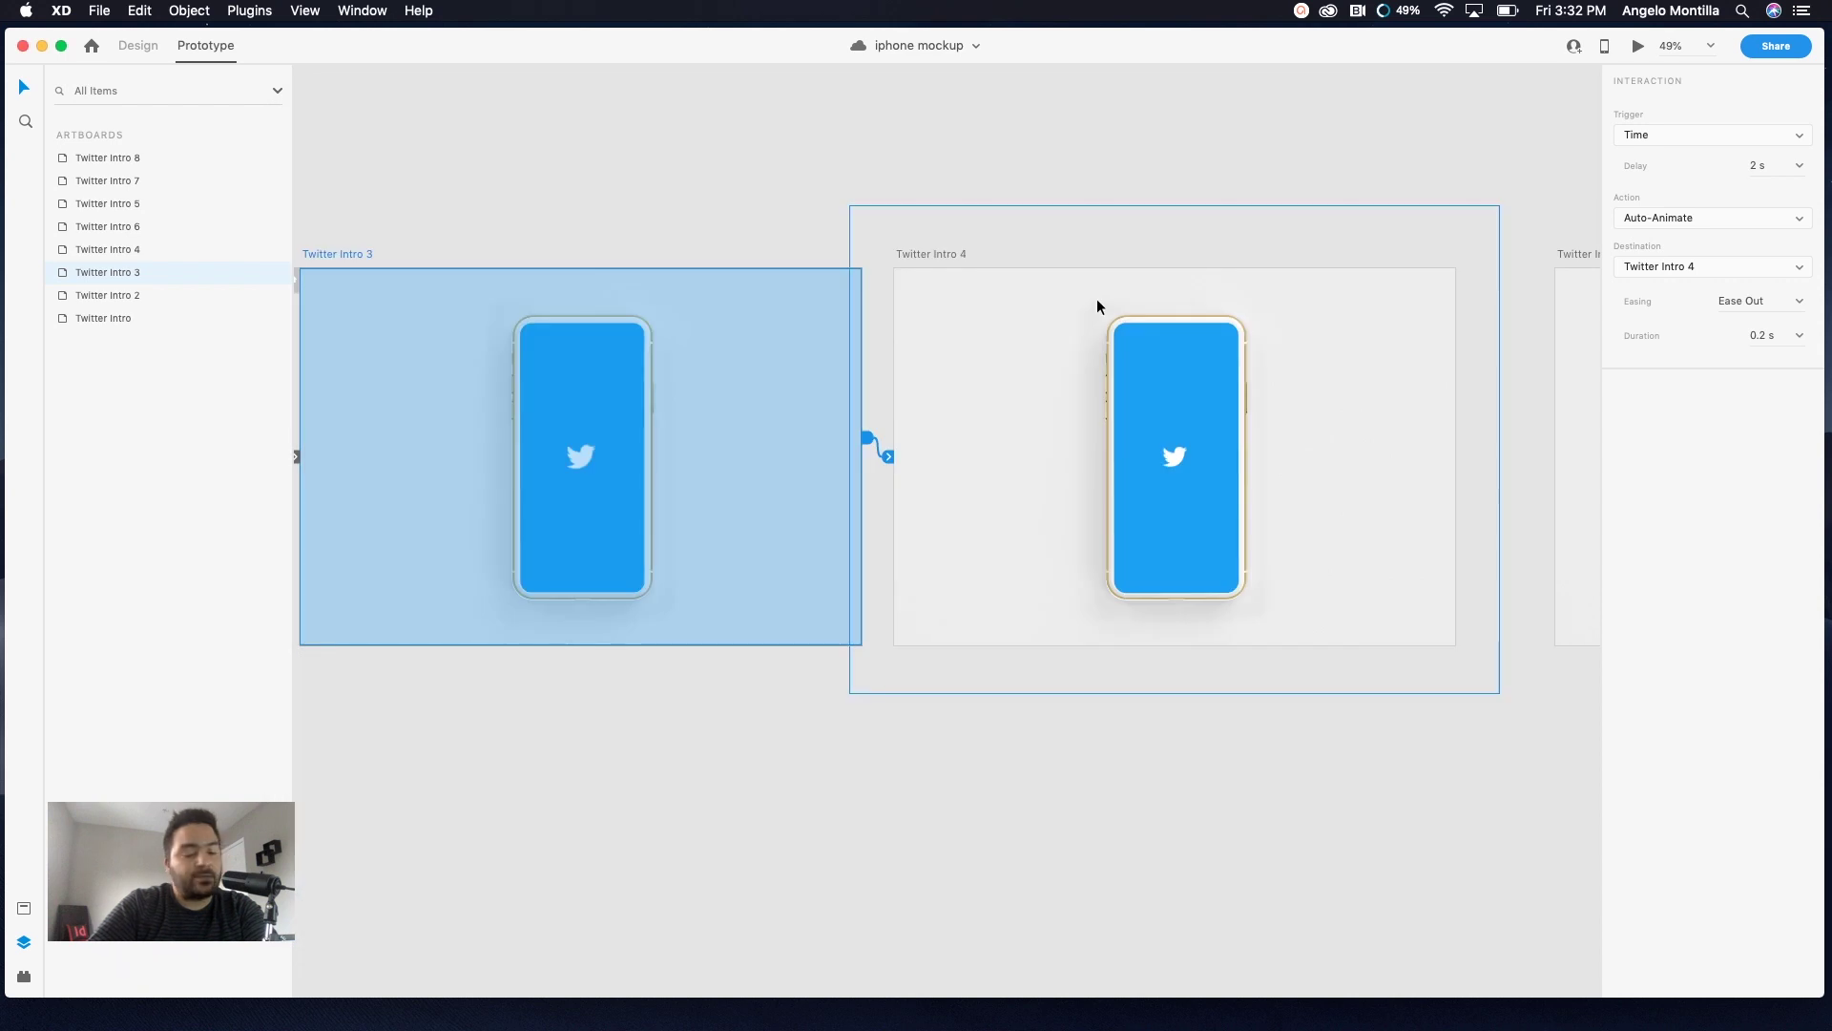
Pan the canvas toward the later artboards and select Twitter Intro 8
scroll(1206, 328, "down", 5)
left_click_drag(1394, 372, 1172, 388)
scroll(1172, 387, "right", 10)
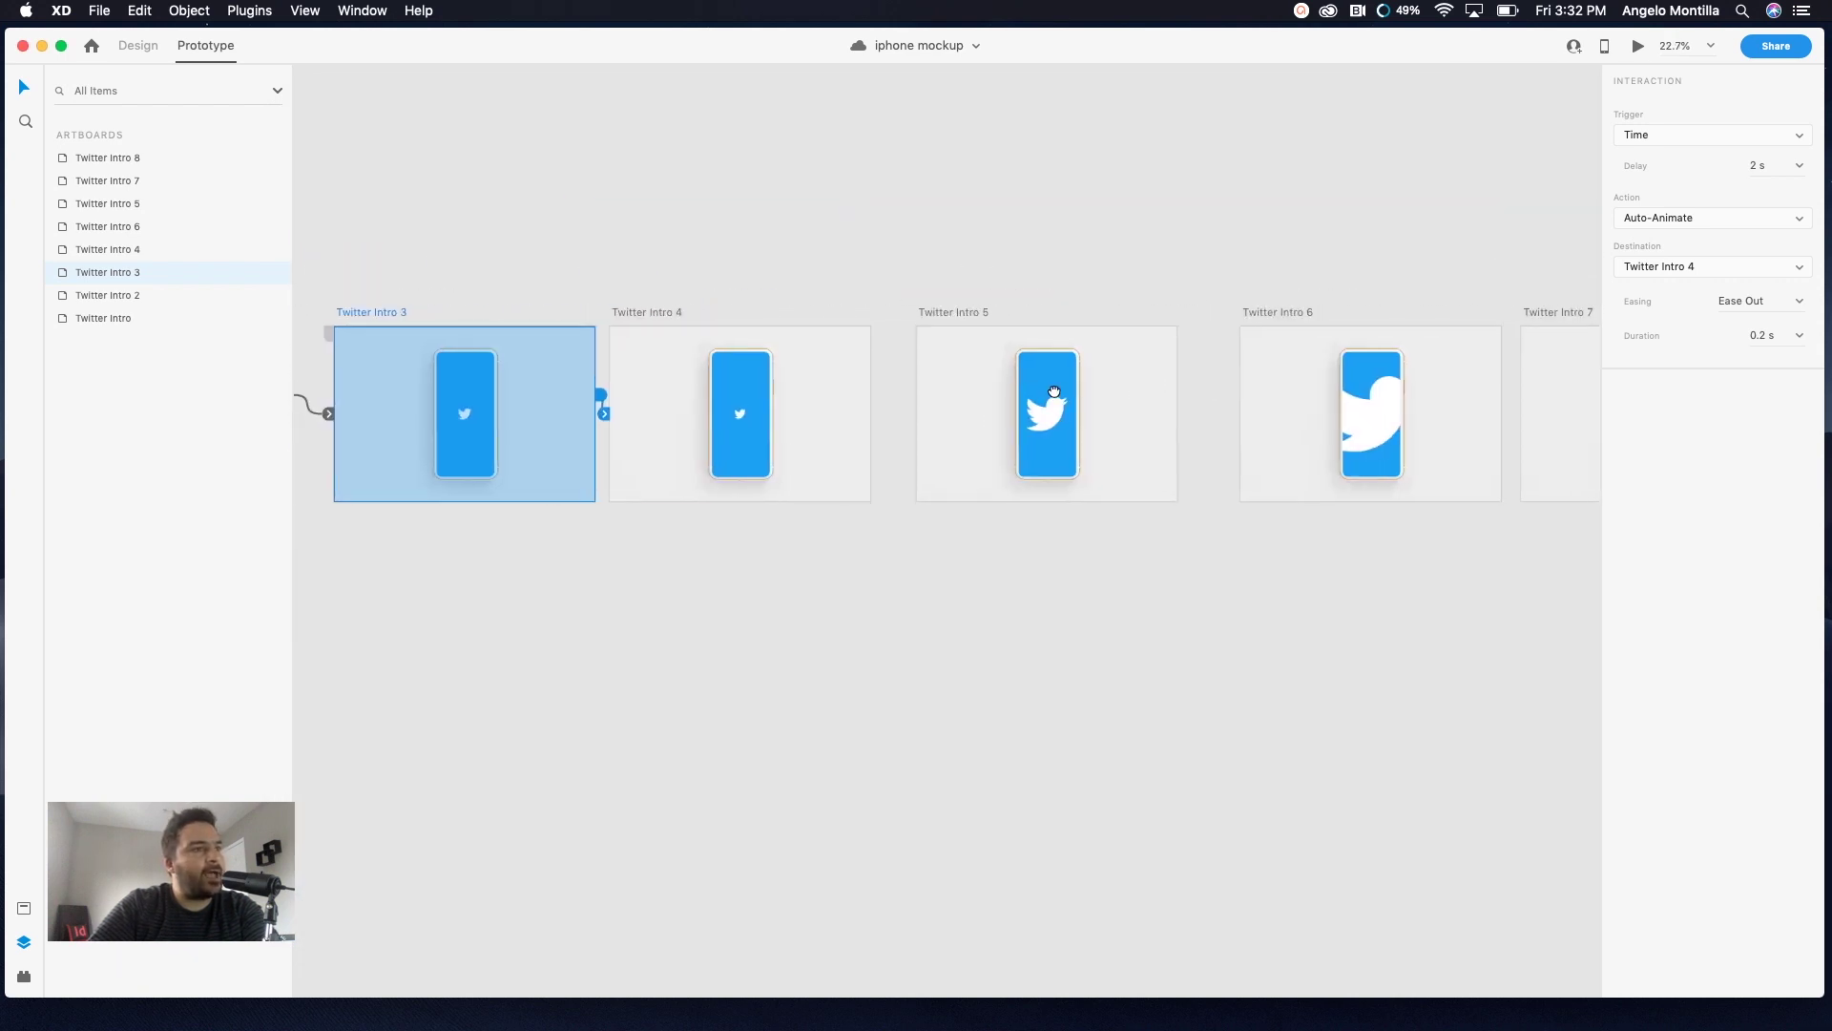
left_click(1159, 329)
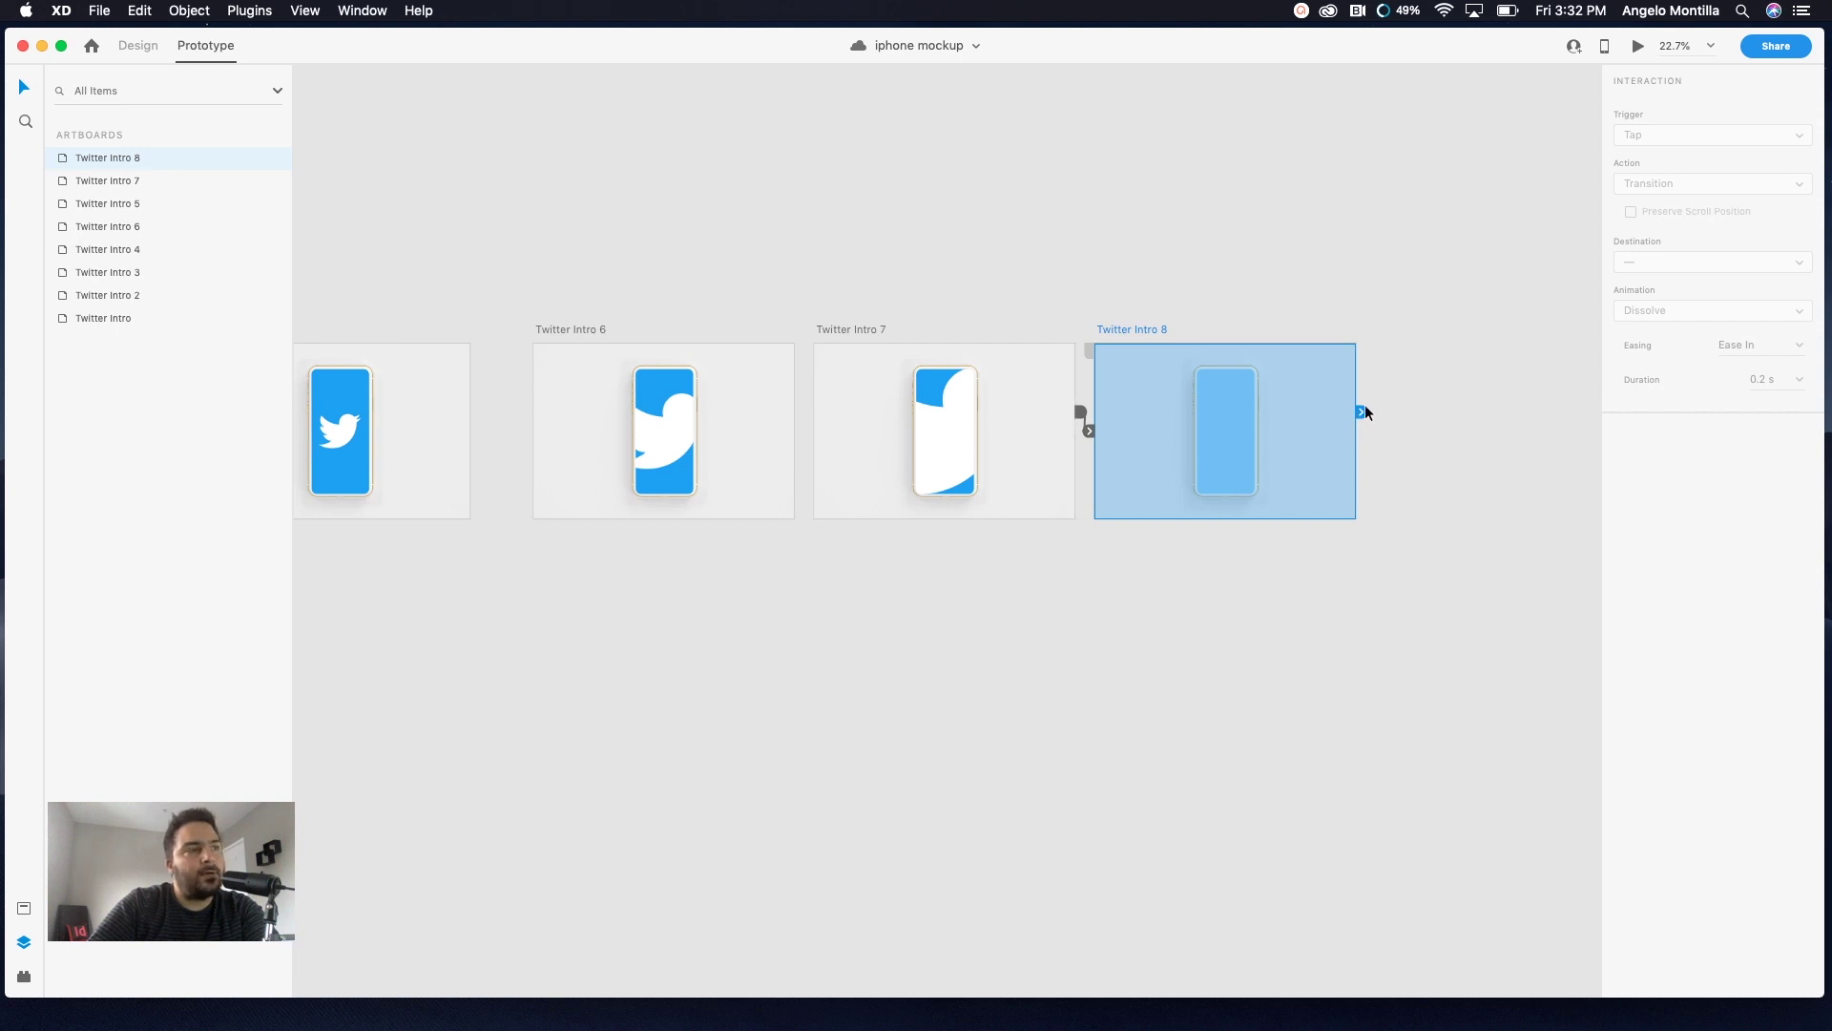
Wire Twitter Intro 8 back to Twitter Intro with Ease In-Out easing over 0.2 s
left_click_drag(1362, 412, 495, 480)
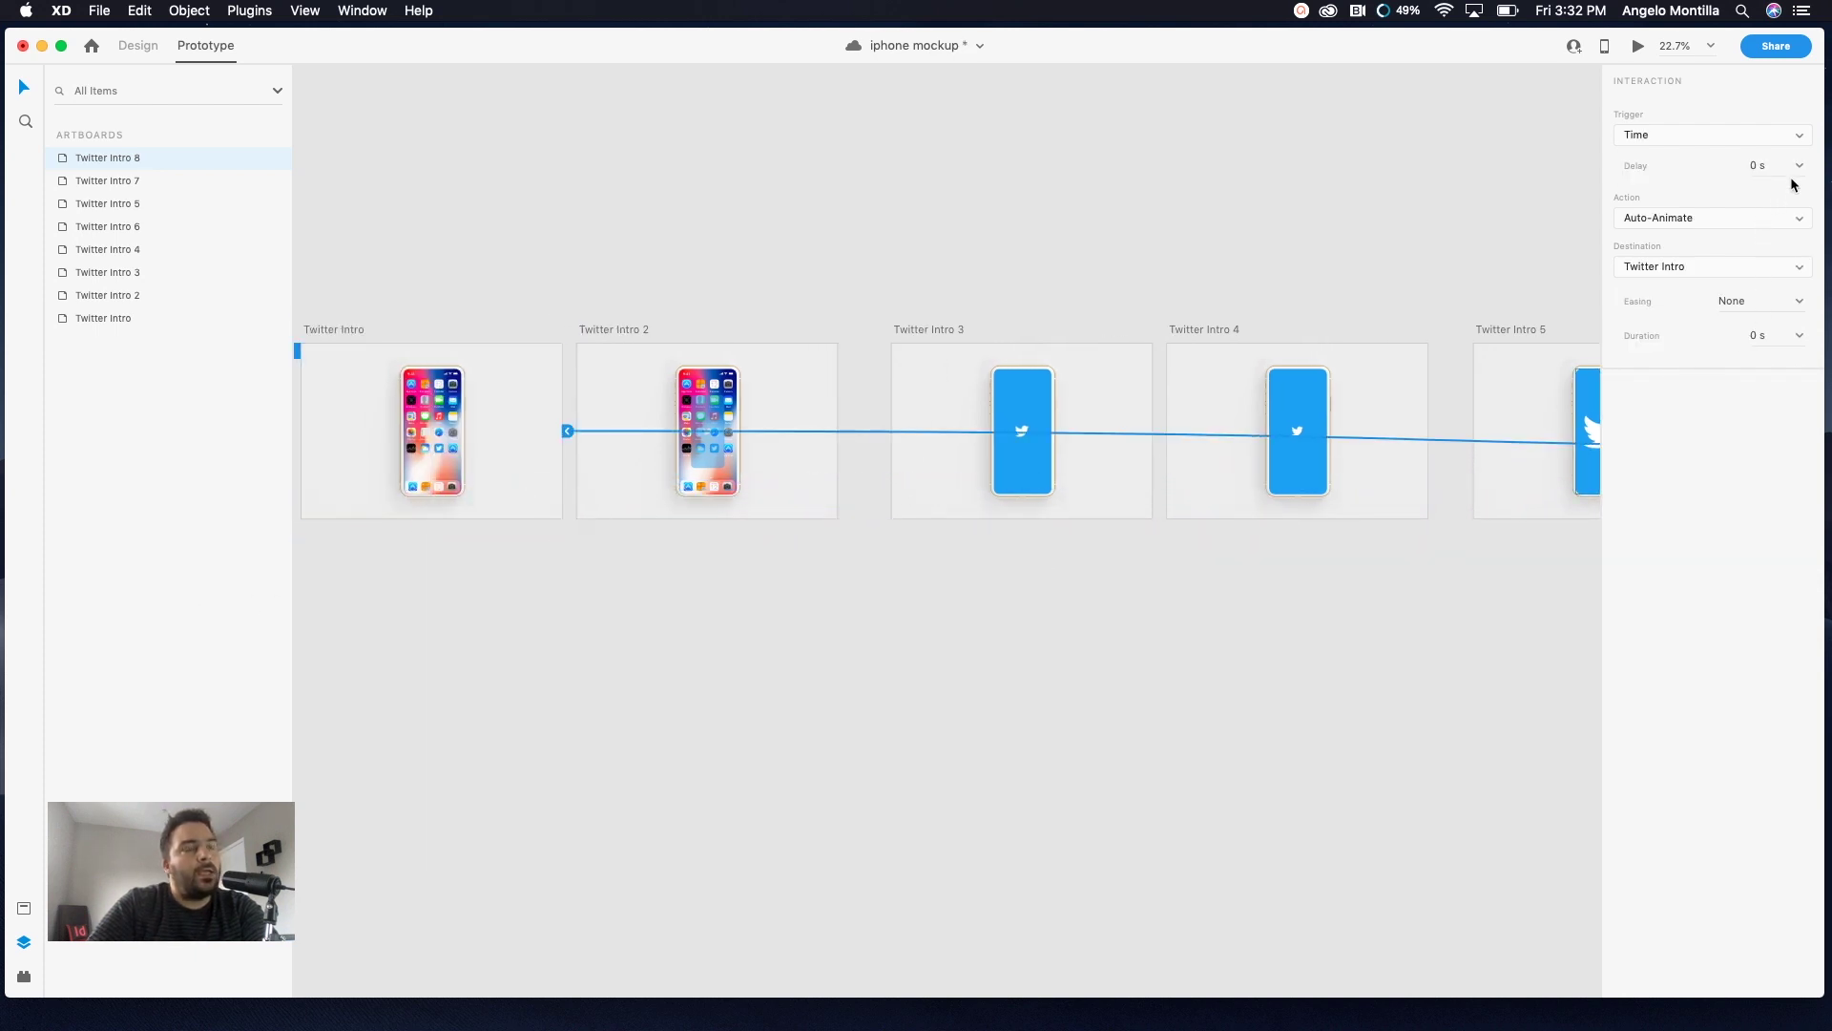
left_click(1801, 304)
left_click(1752, 375)
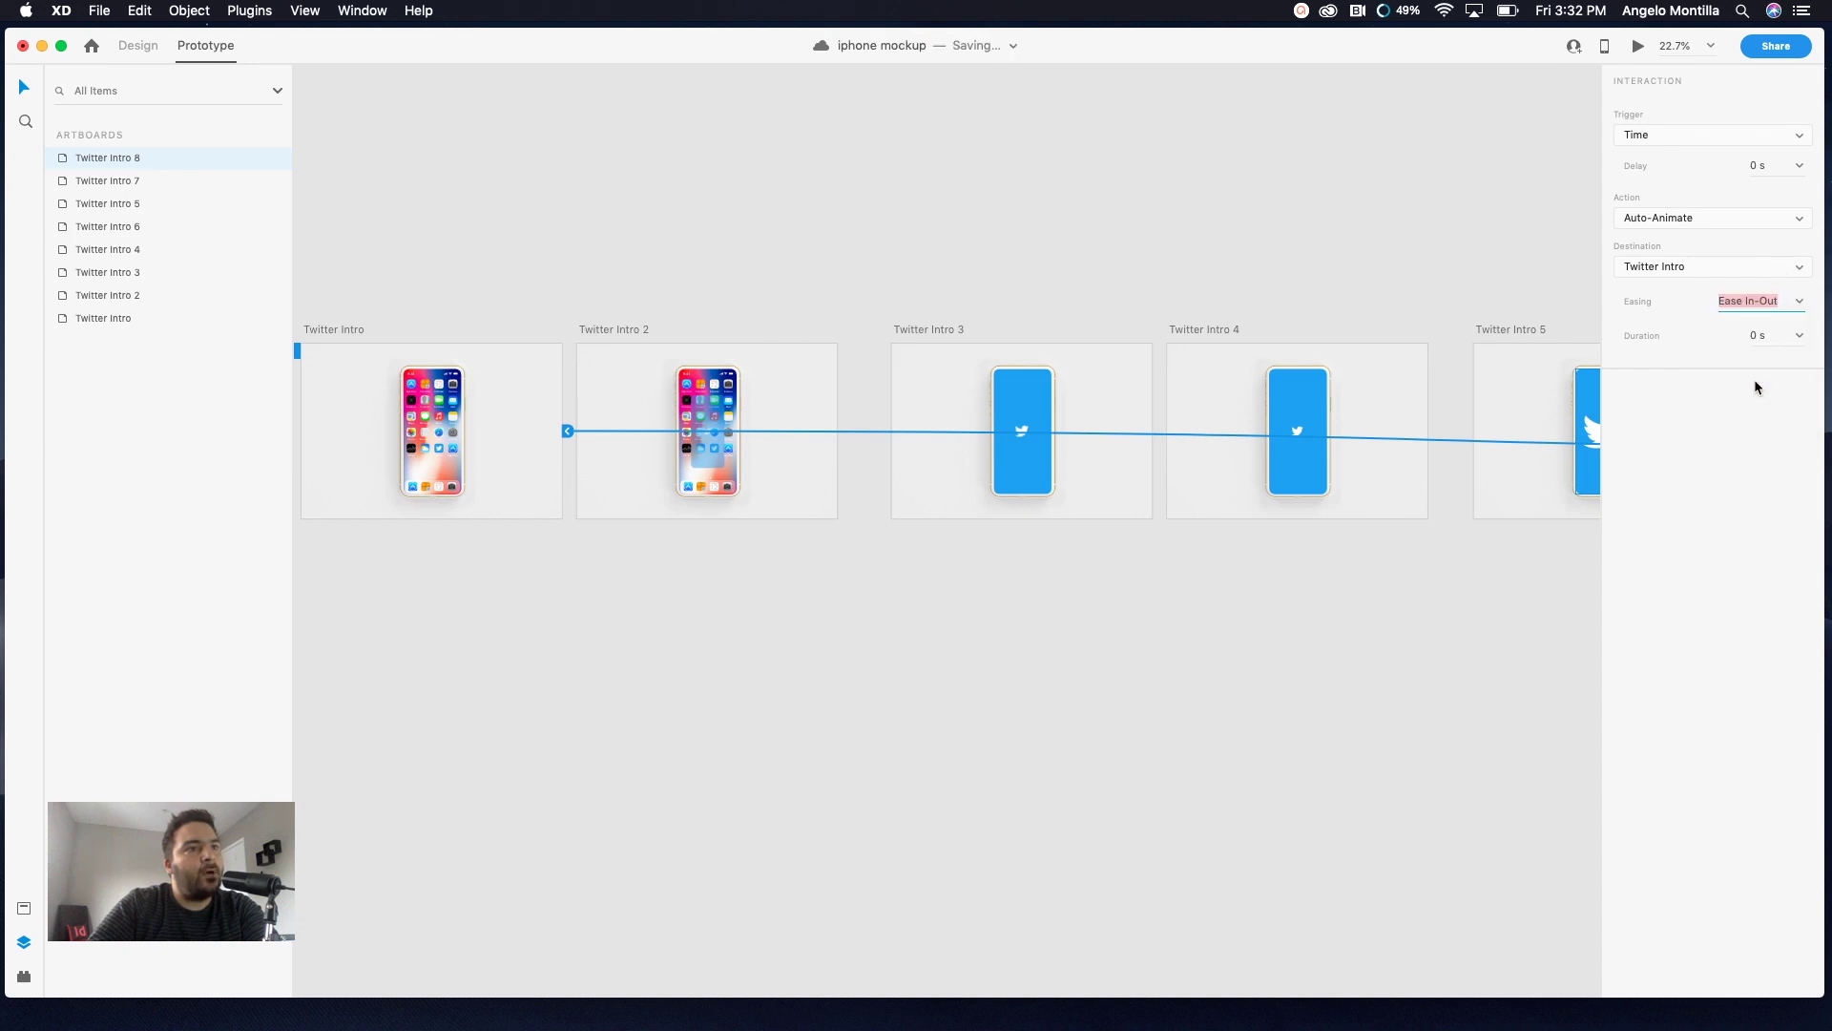
left_click(1800, 336)
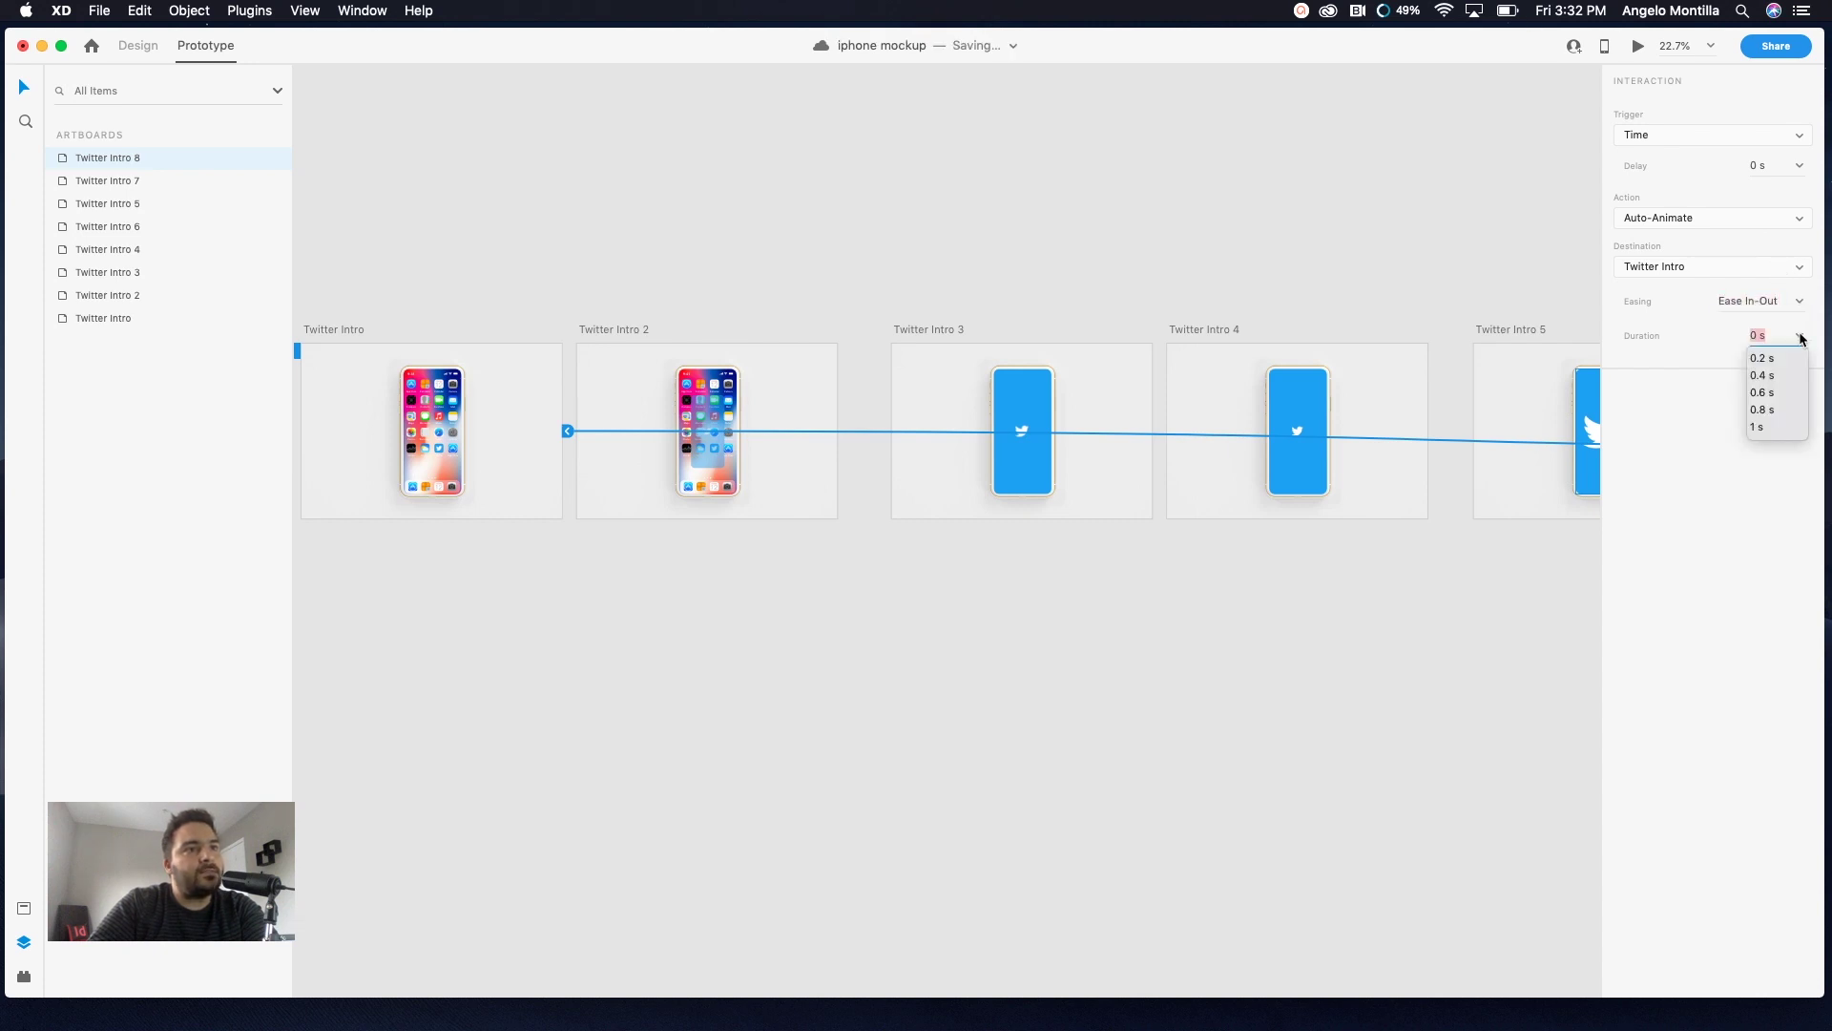
left_click(1758, 358)
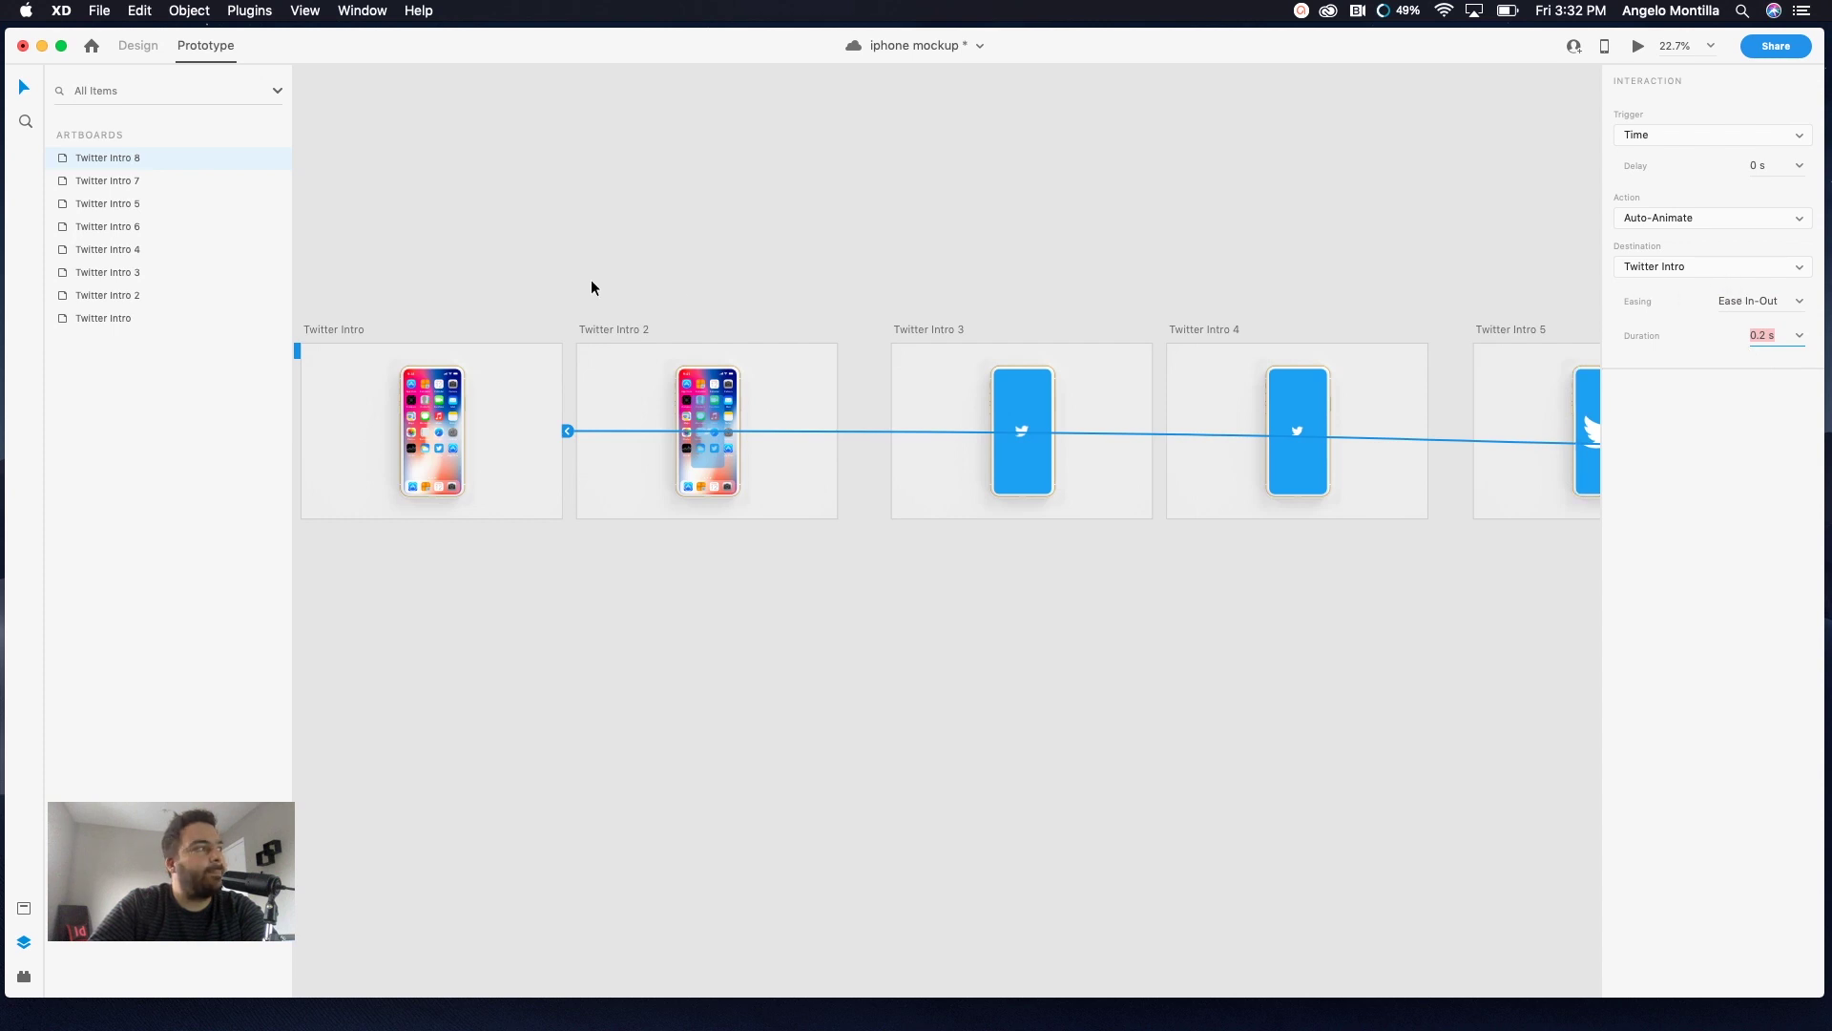
left_click(333, 328)
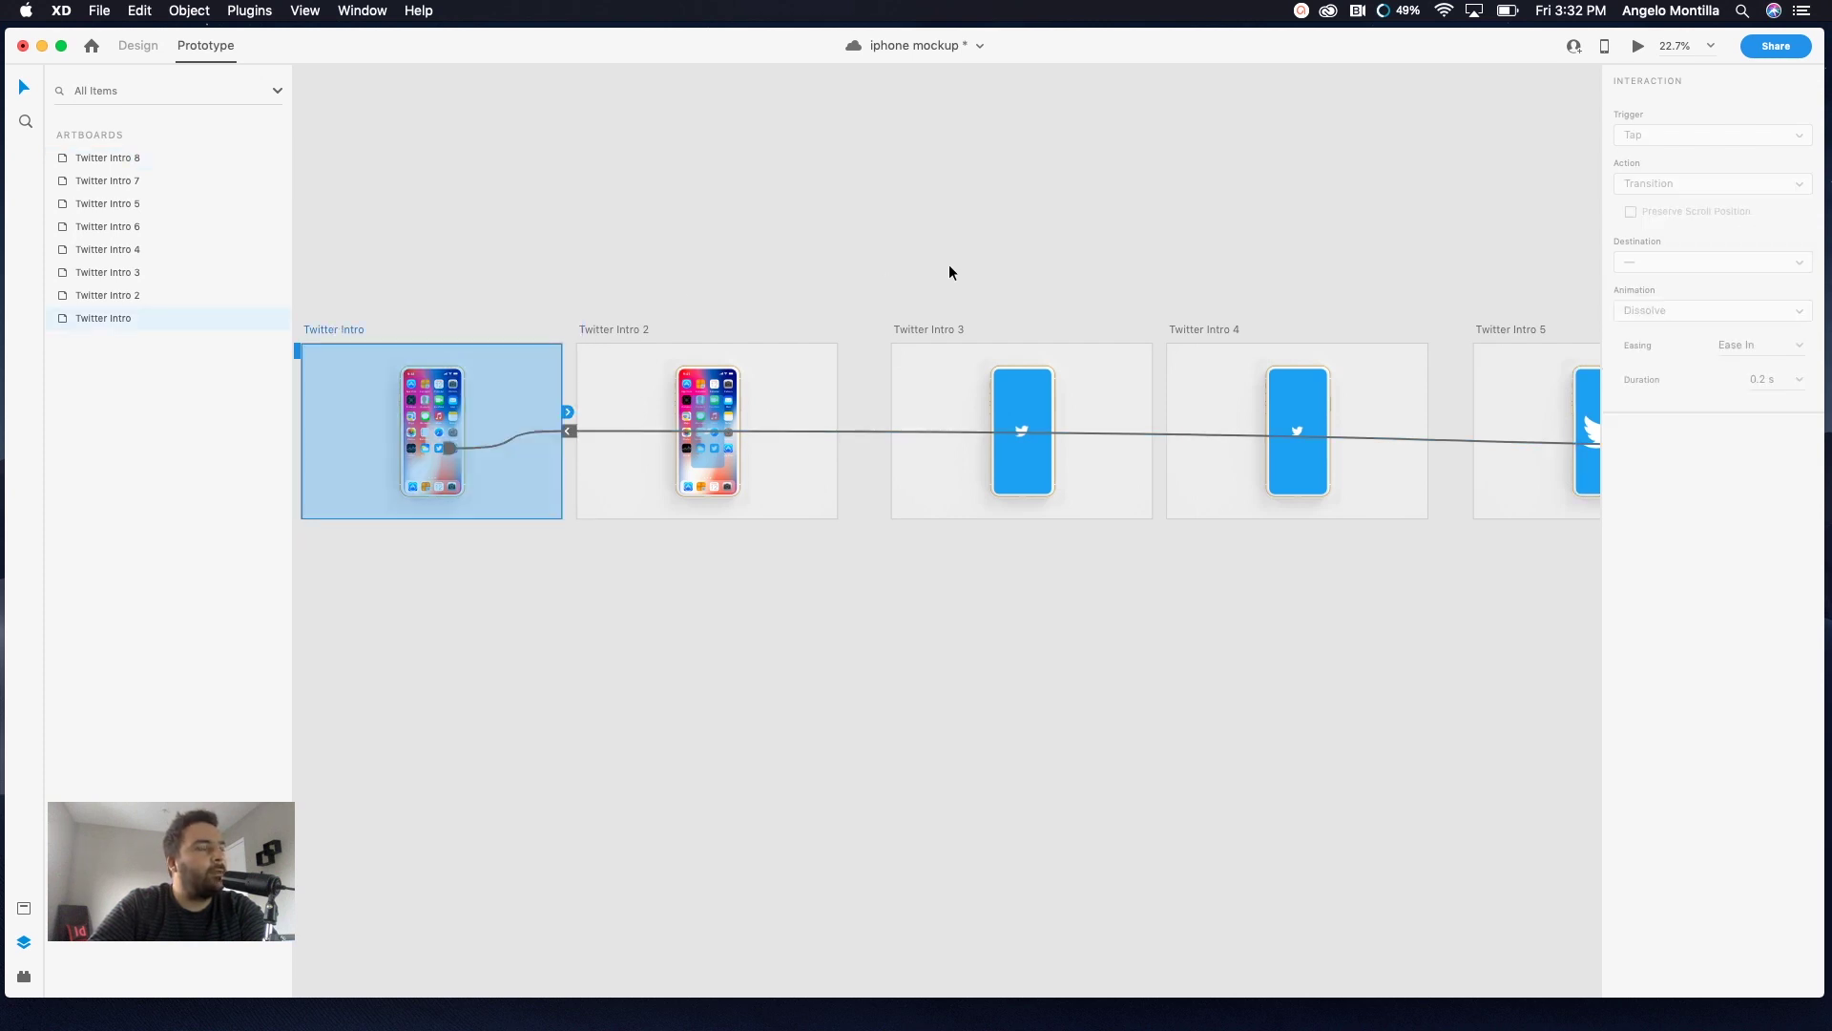
scroll(916, 356, "left", 5)
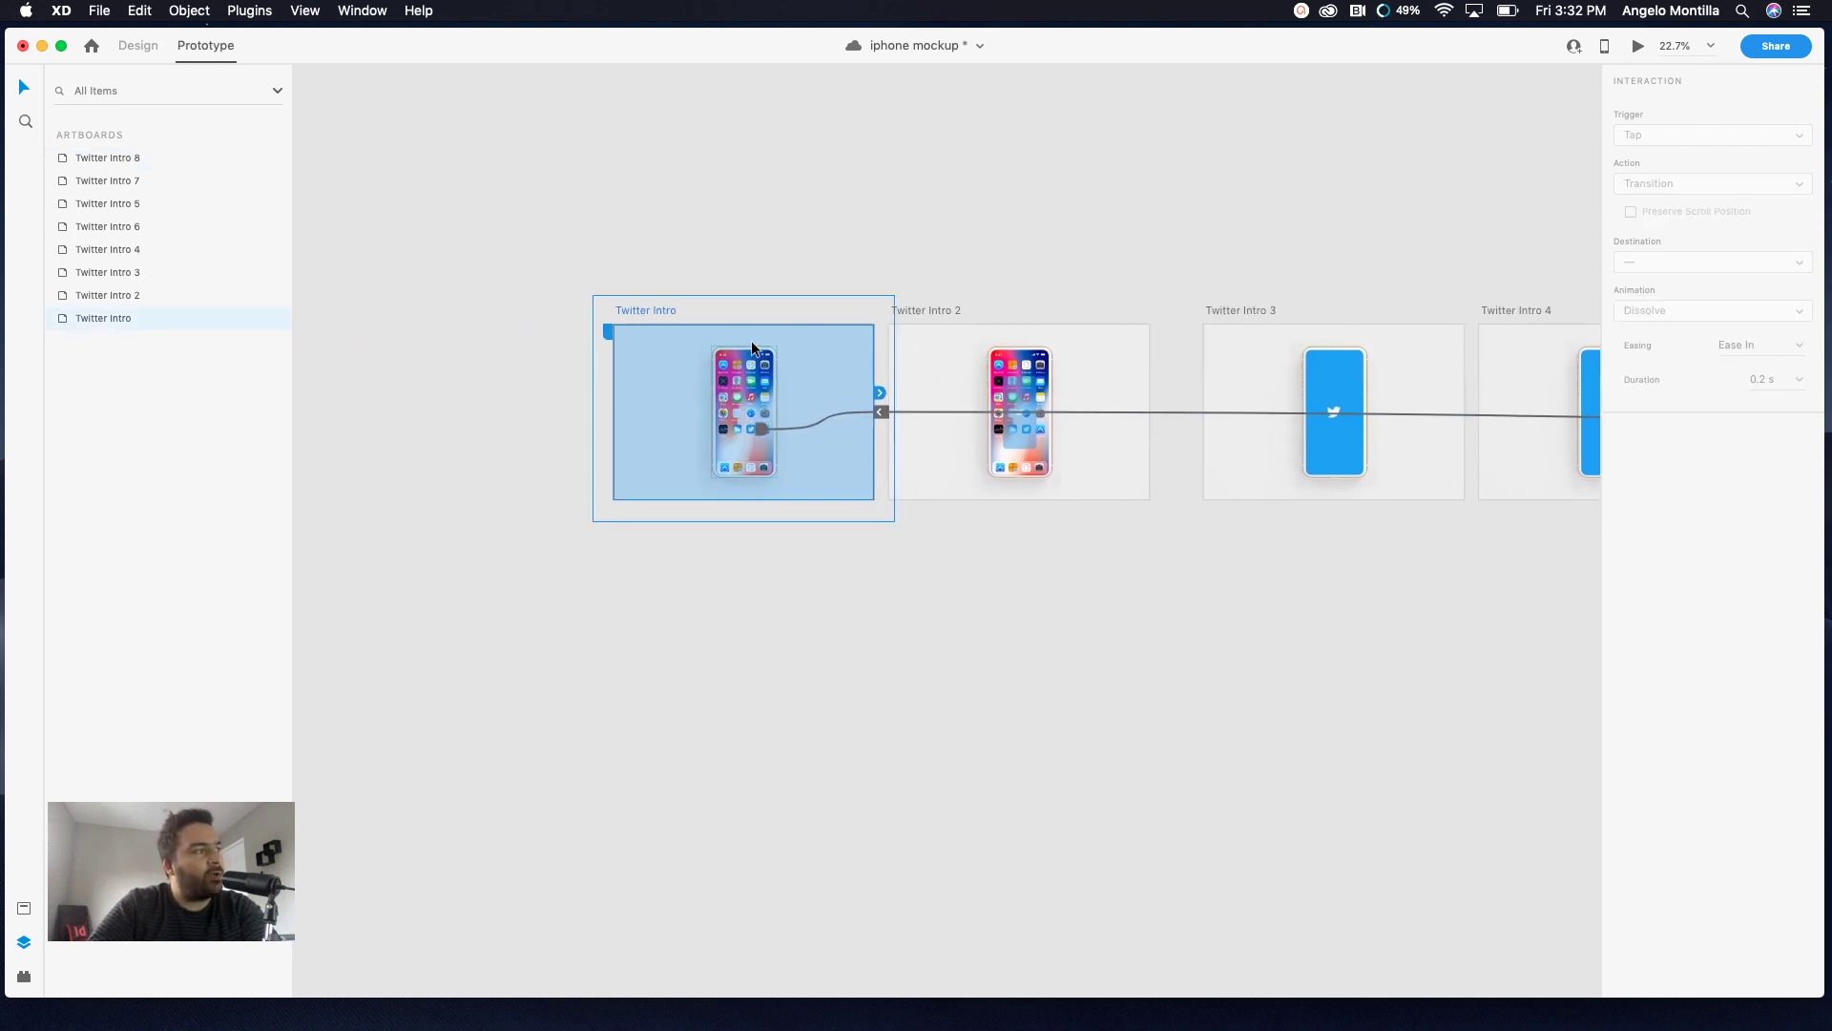
left_click(1638, 47)
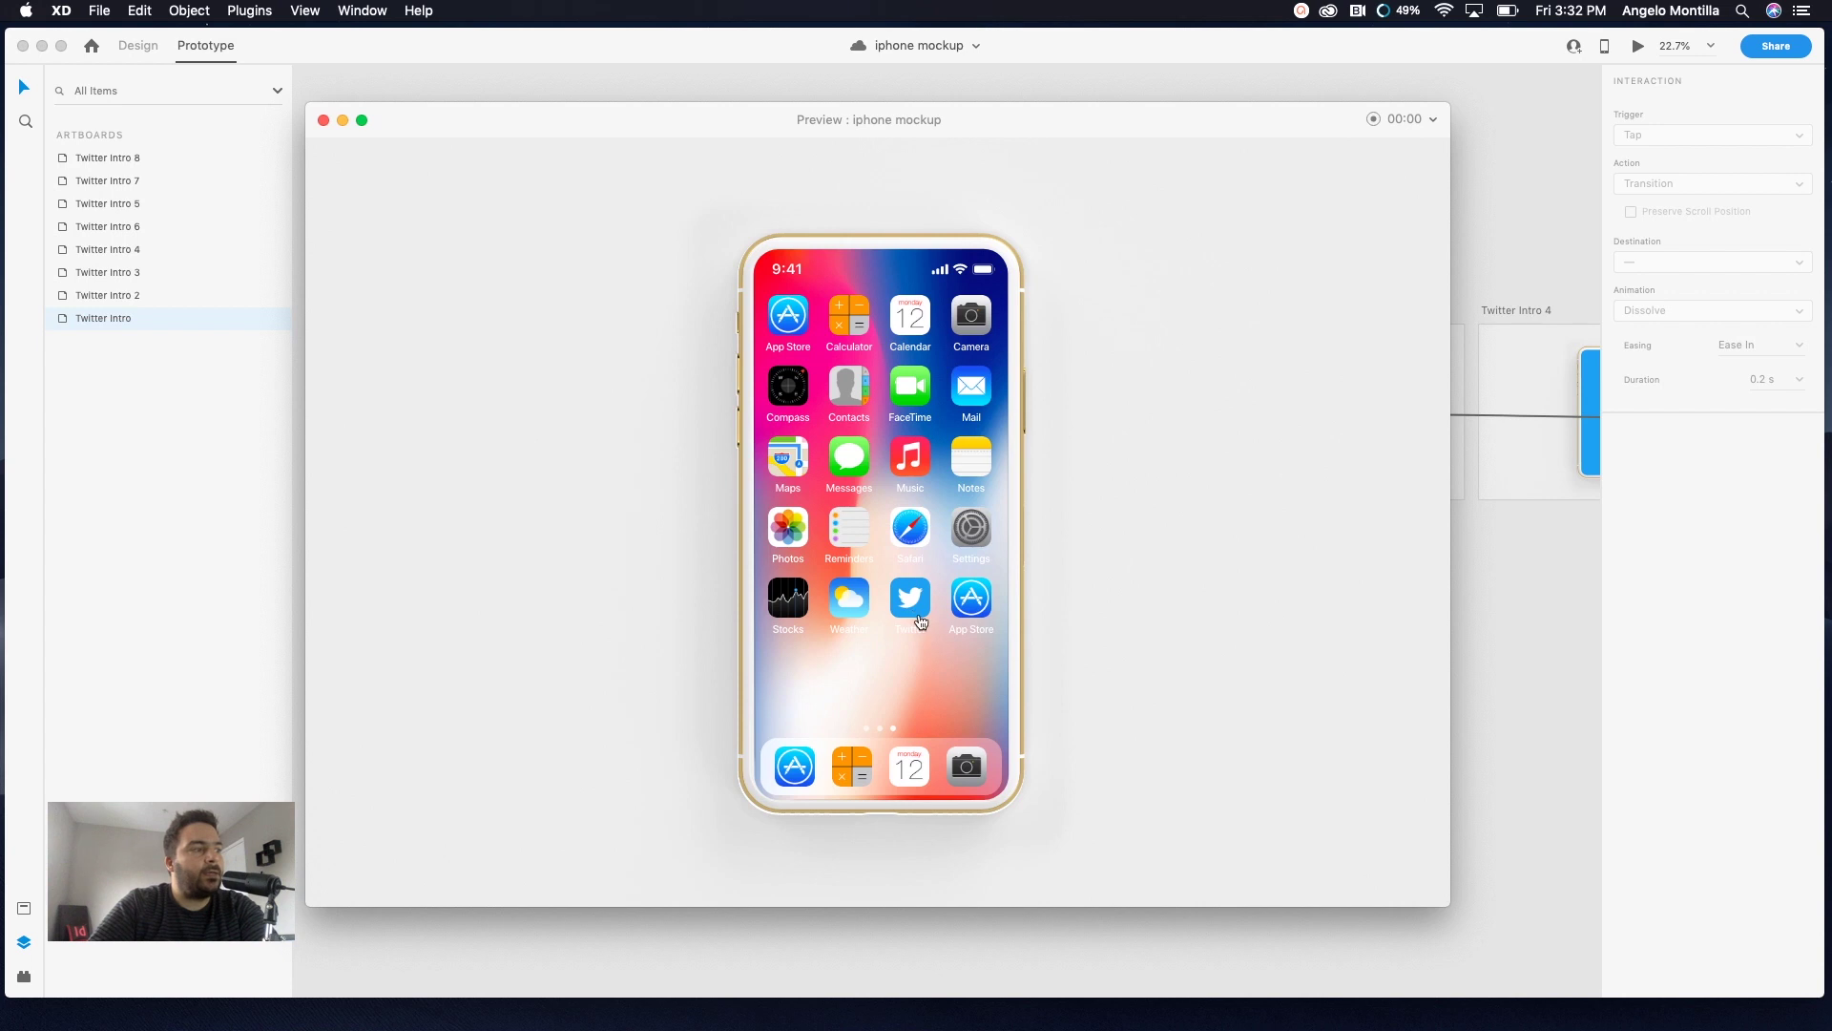
left_click(911, 601)
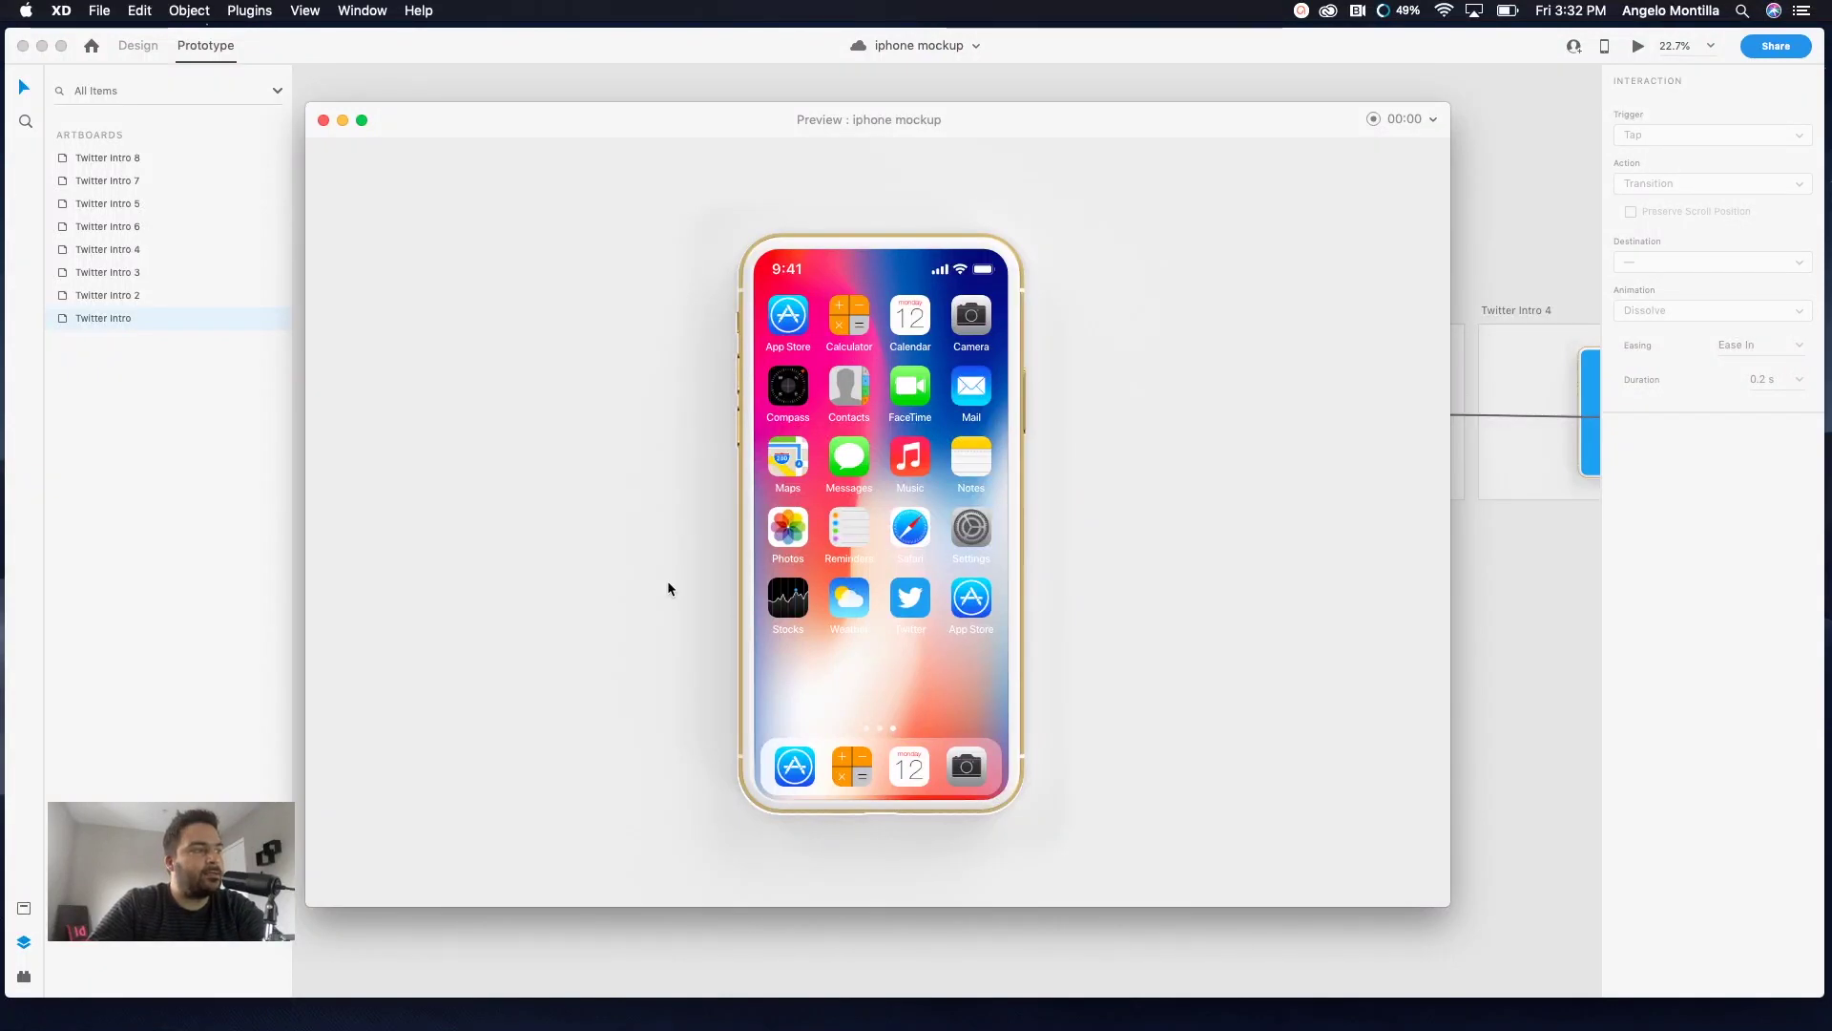
left_click(919, 605)
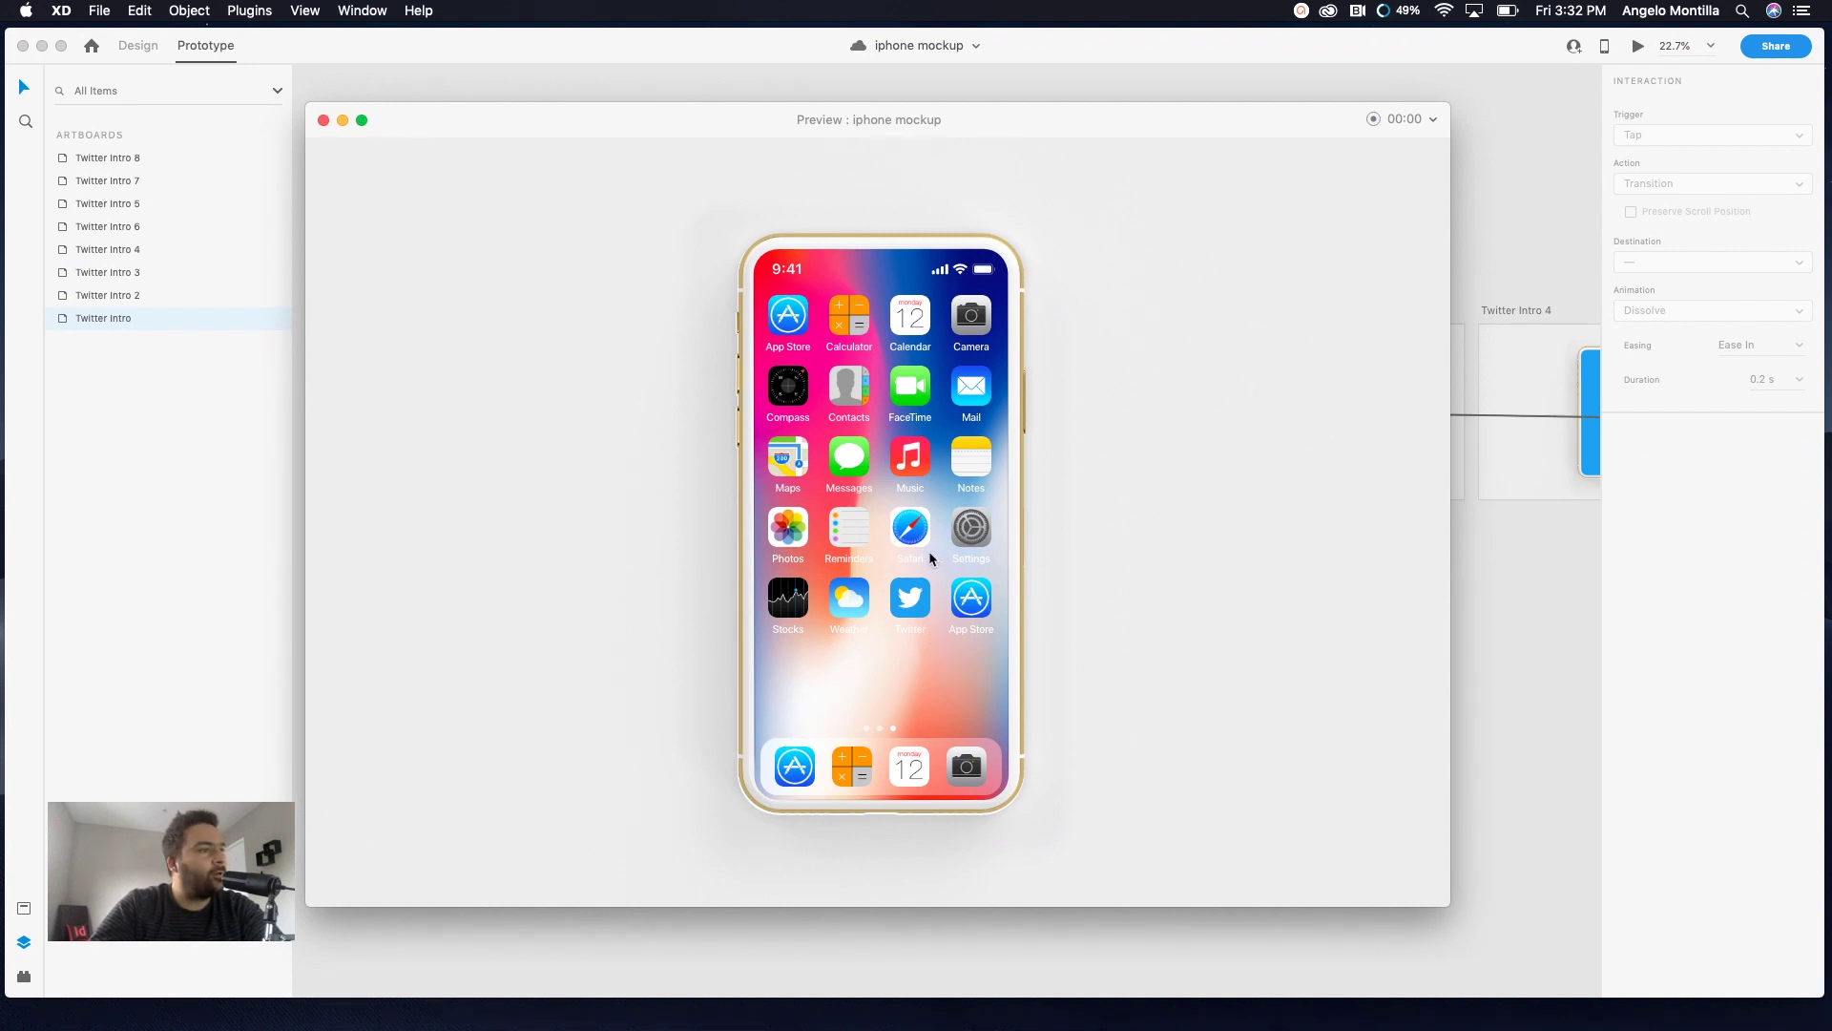
left_click_drag(629, 120, 334, 101)
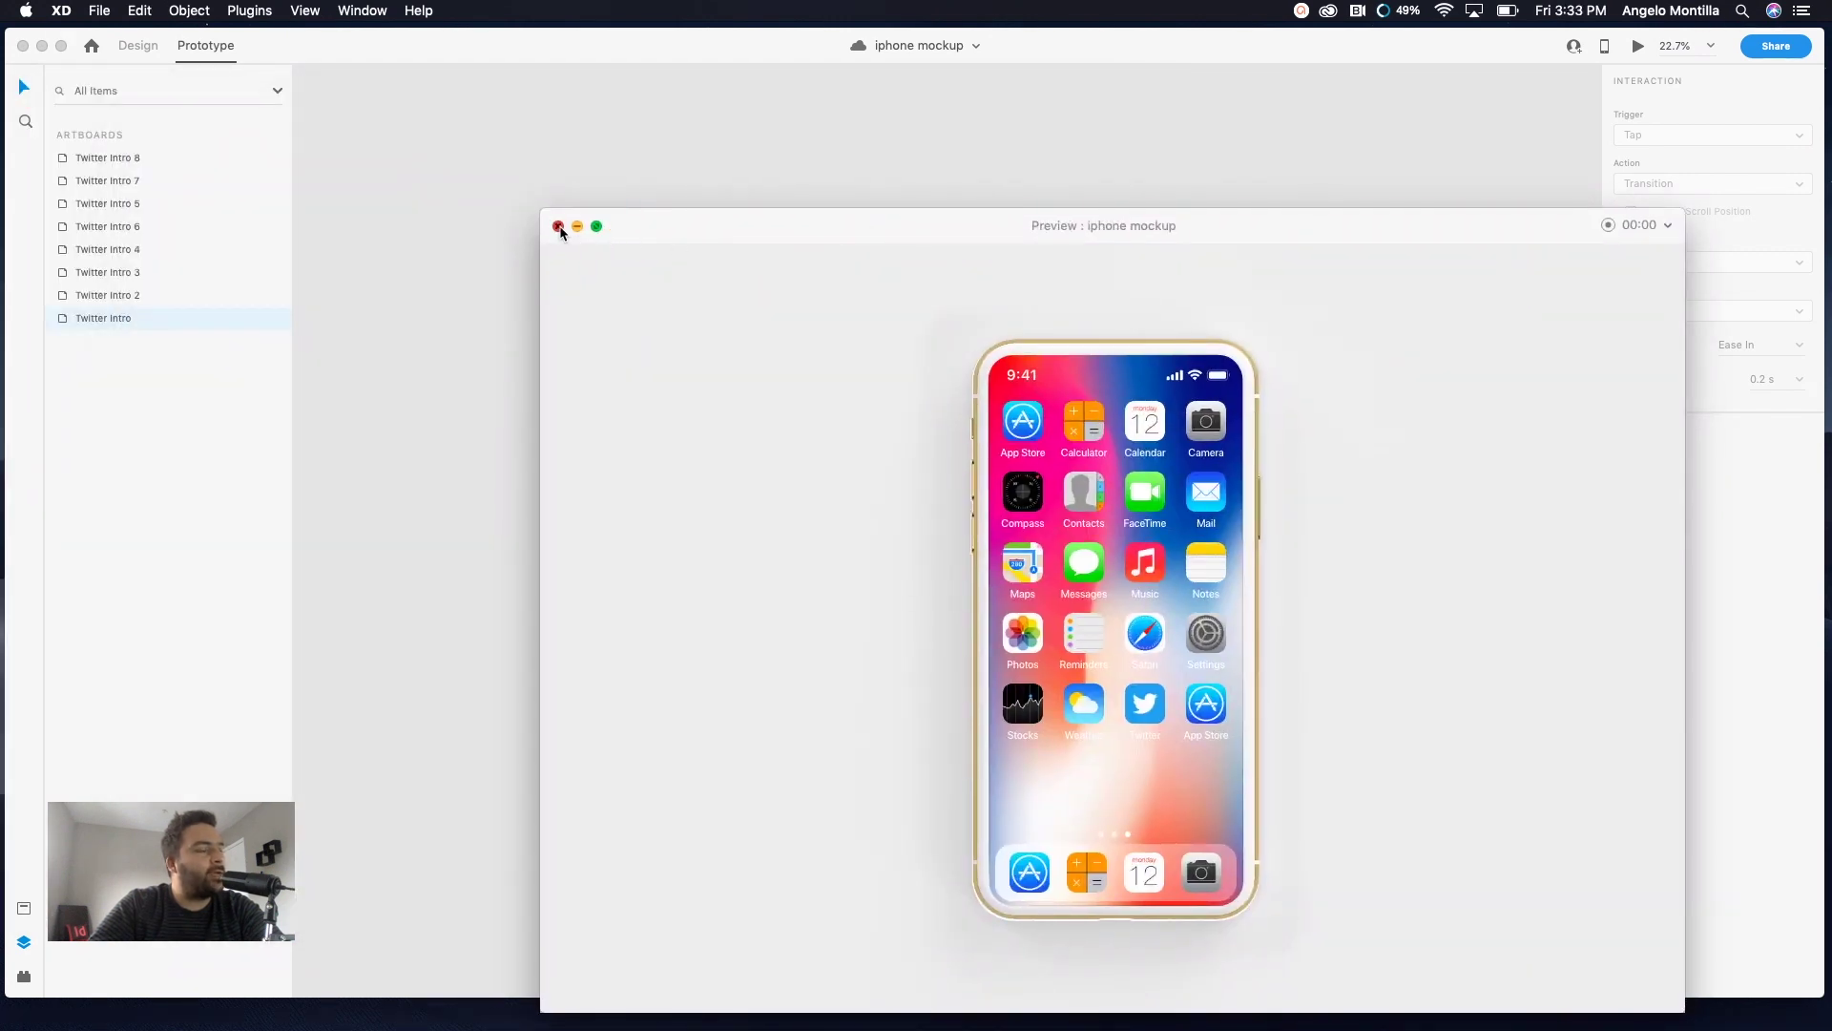
left_click(559, 226)
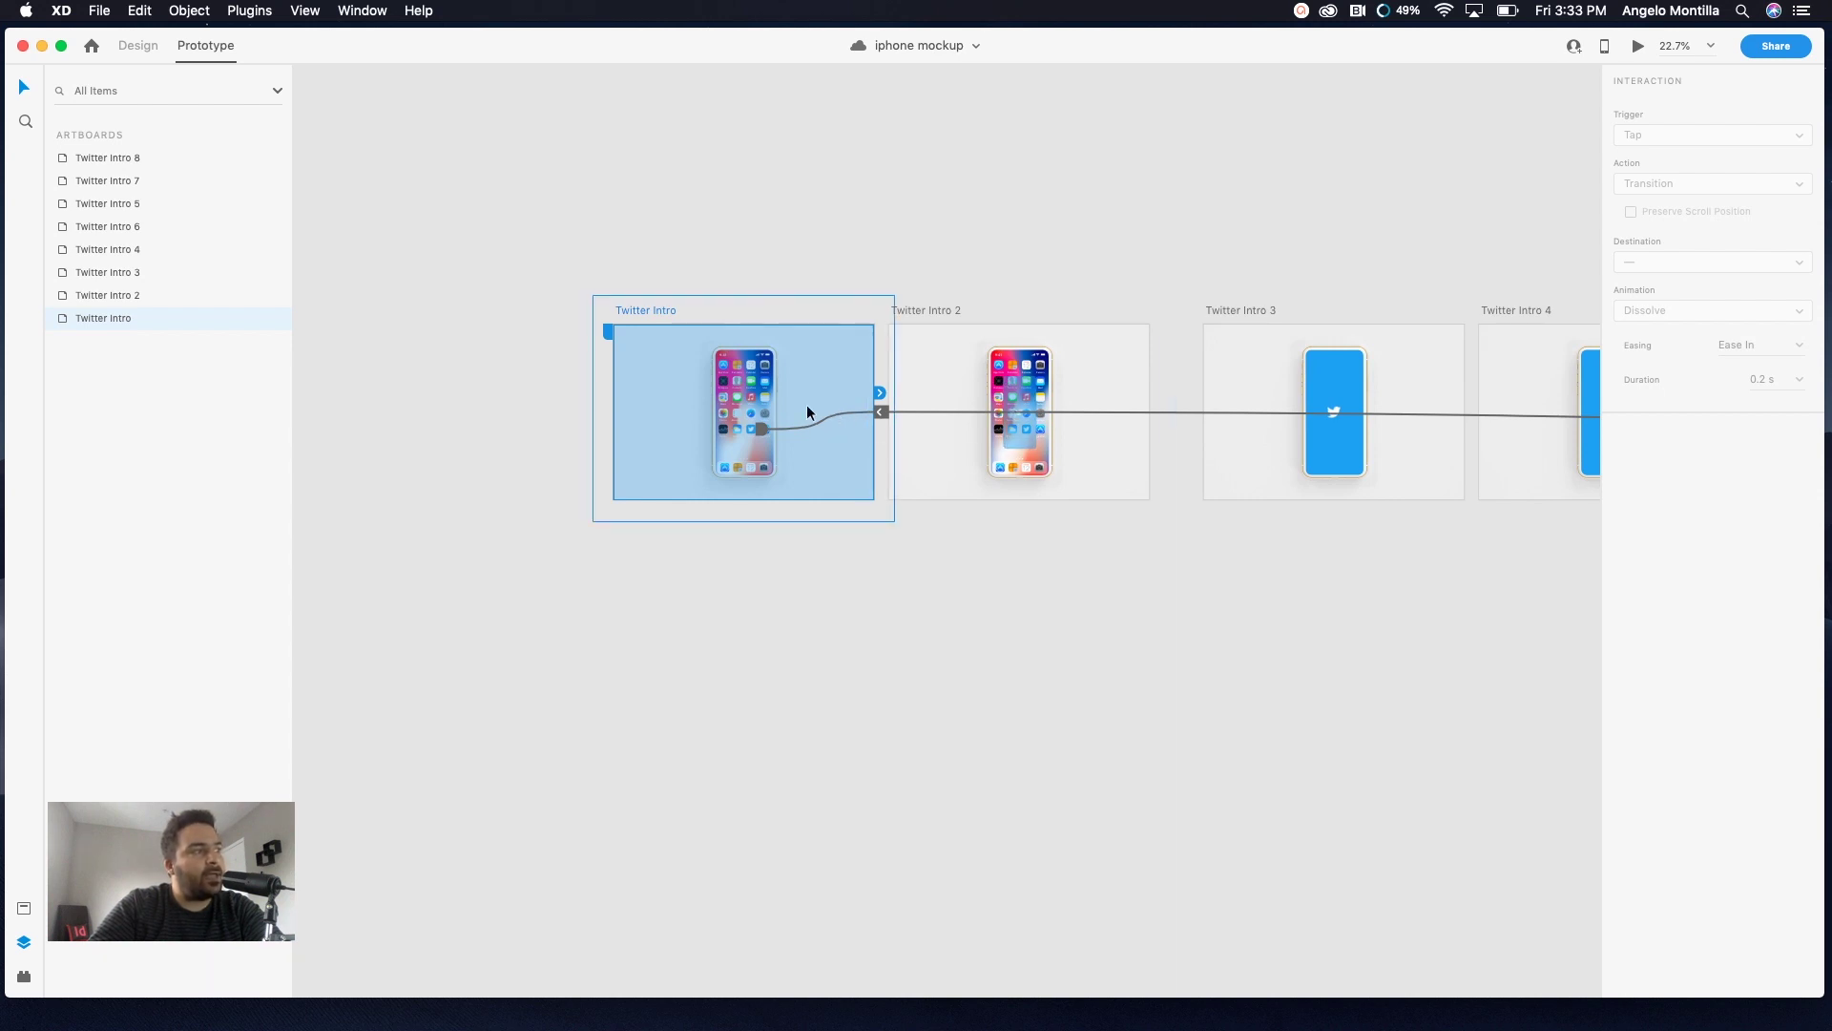
left_click_drag(757, 426, 1006, 398)
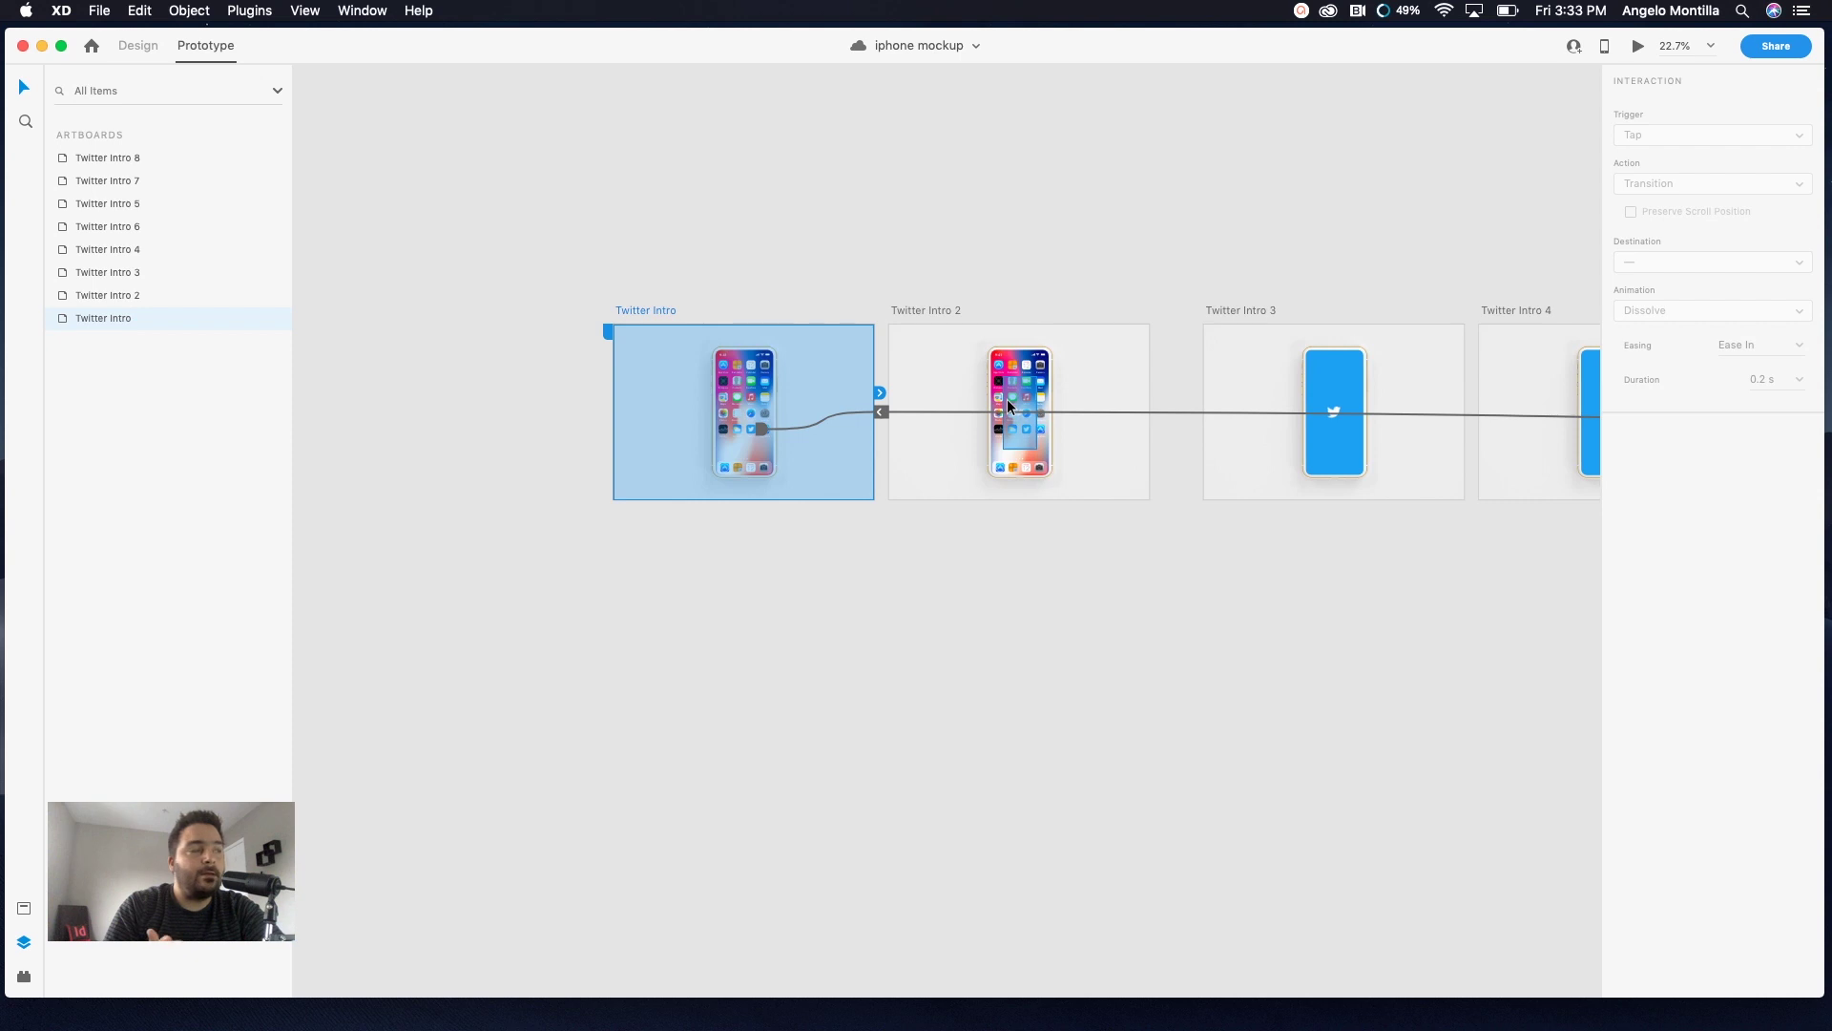
scroll(1045, 414, "up", 5)
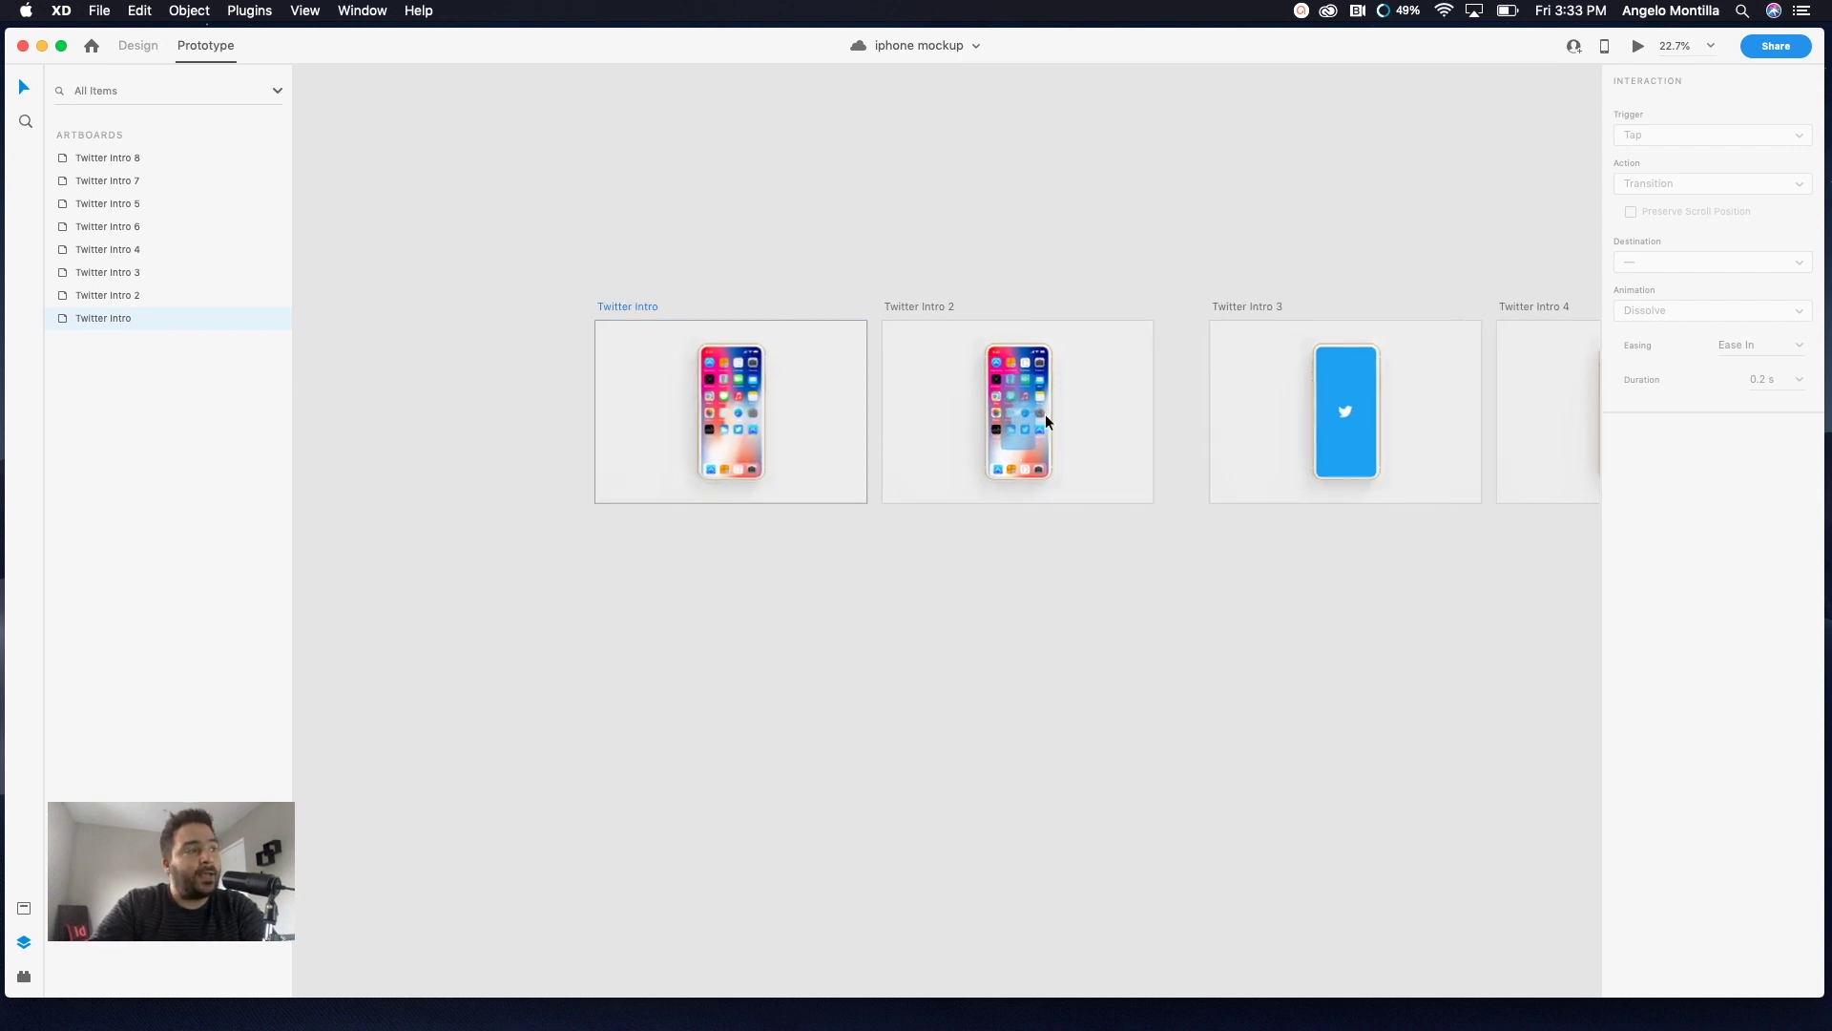
scroll(891, 371, "down", 5)
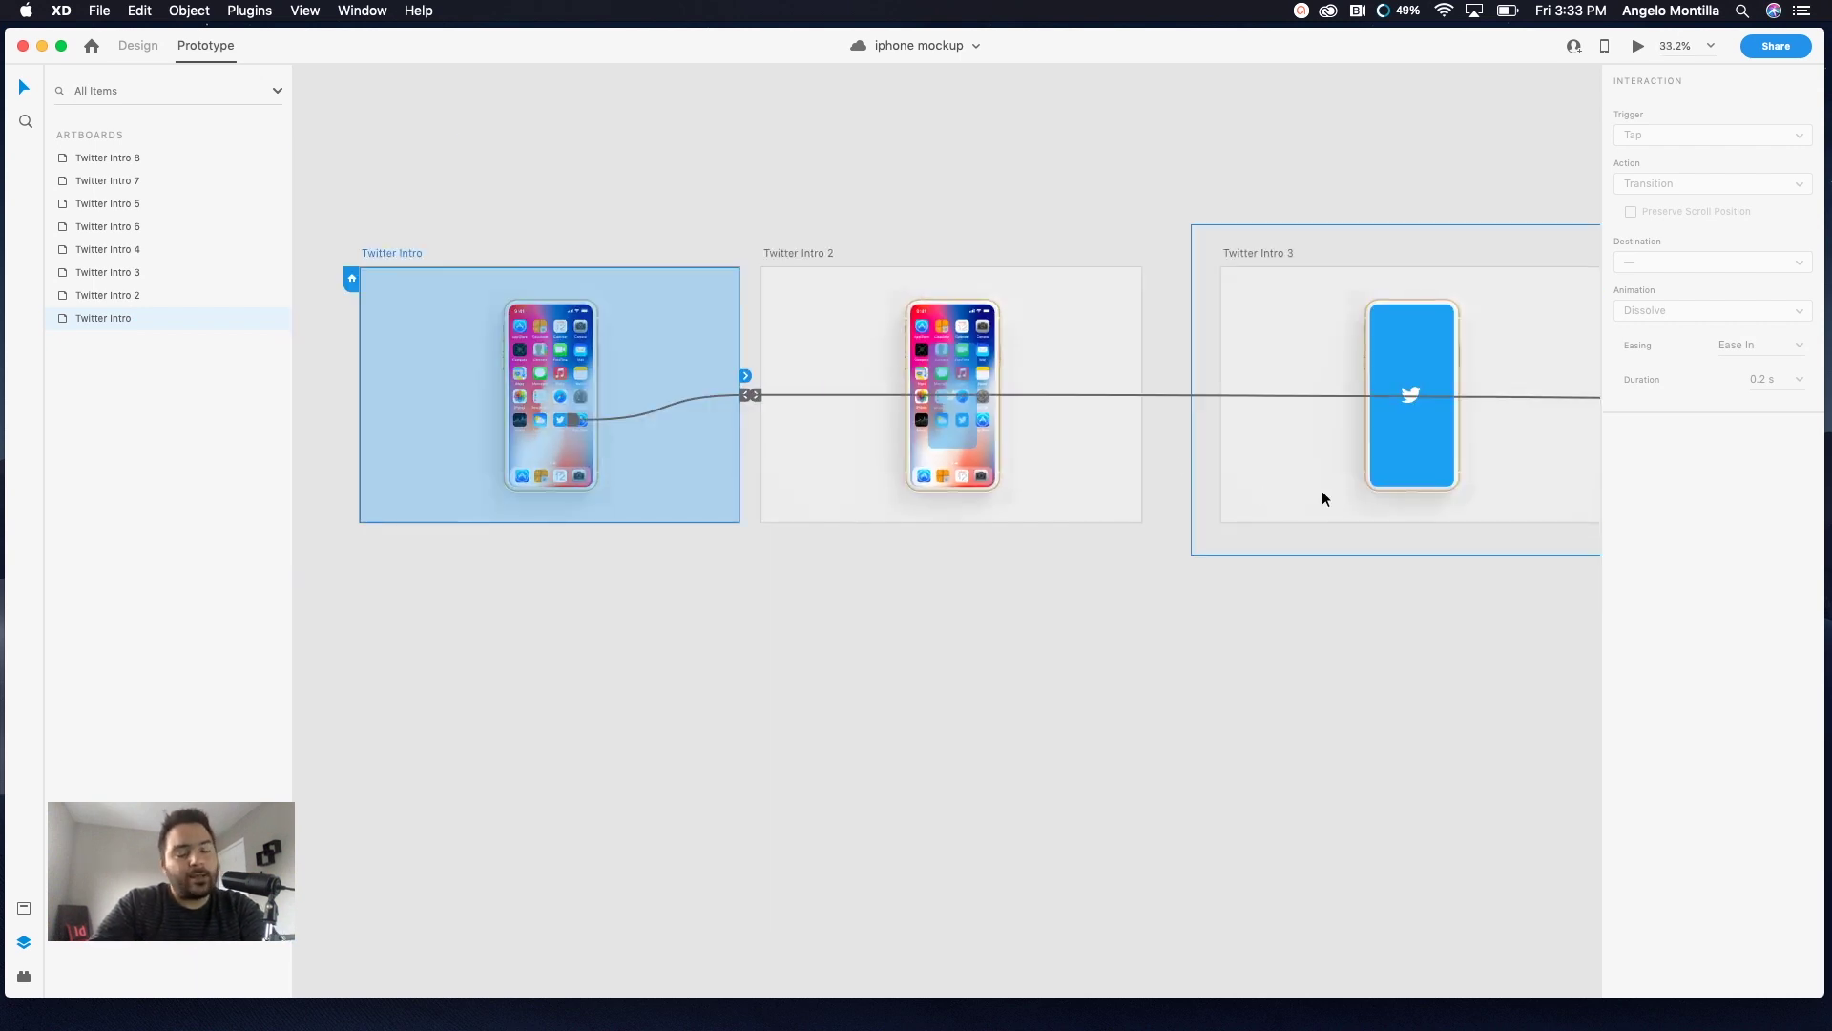
scroll(1055, 569, "right", 10)
scroll(1047, 559, "right", 5)
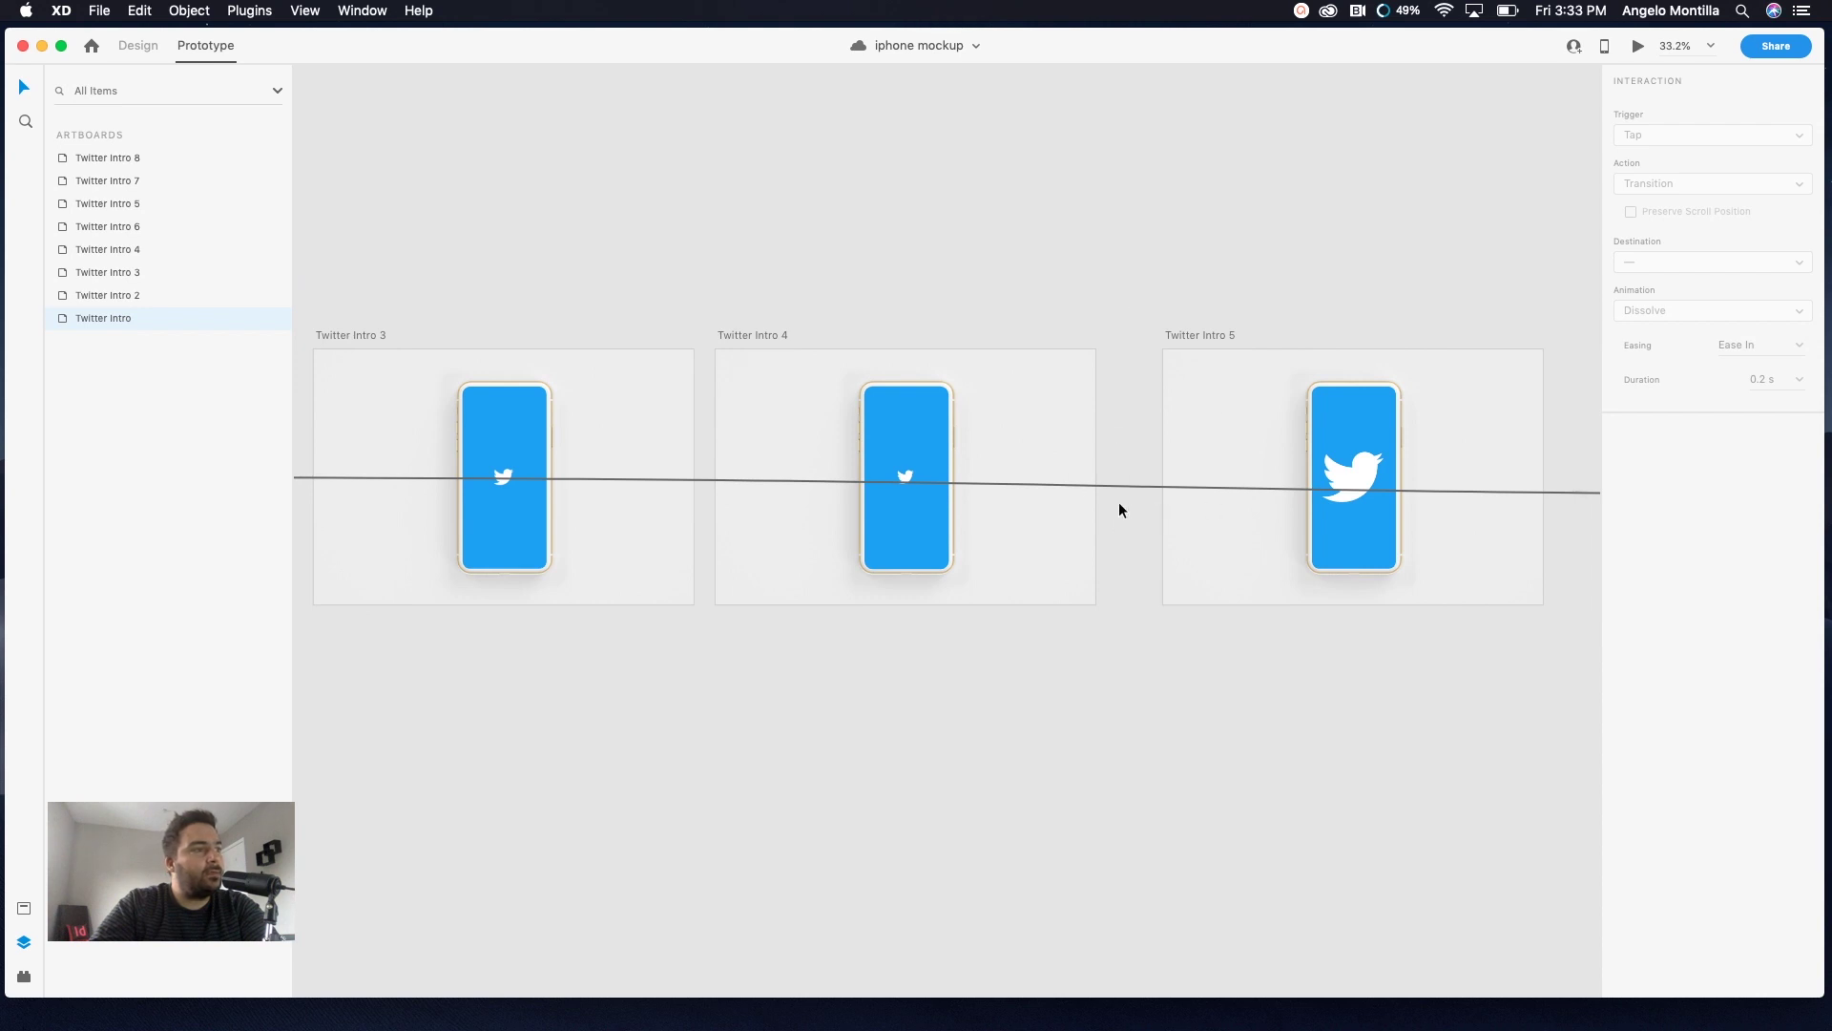
scroll(1116, 509, "down", 3)
left_click(557, 439)
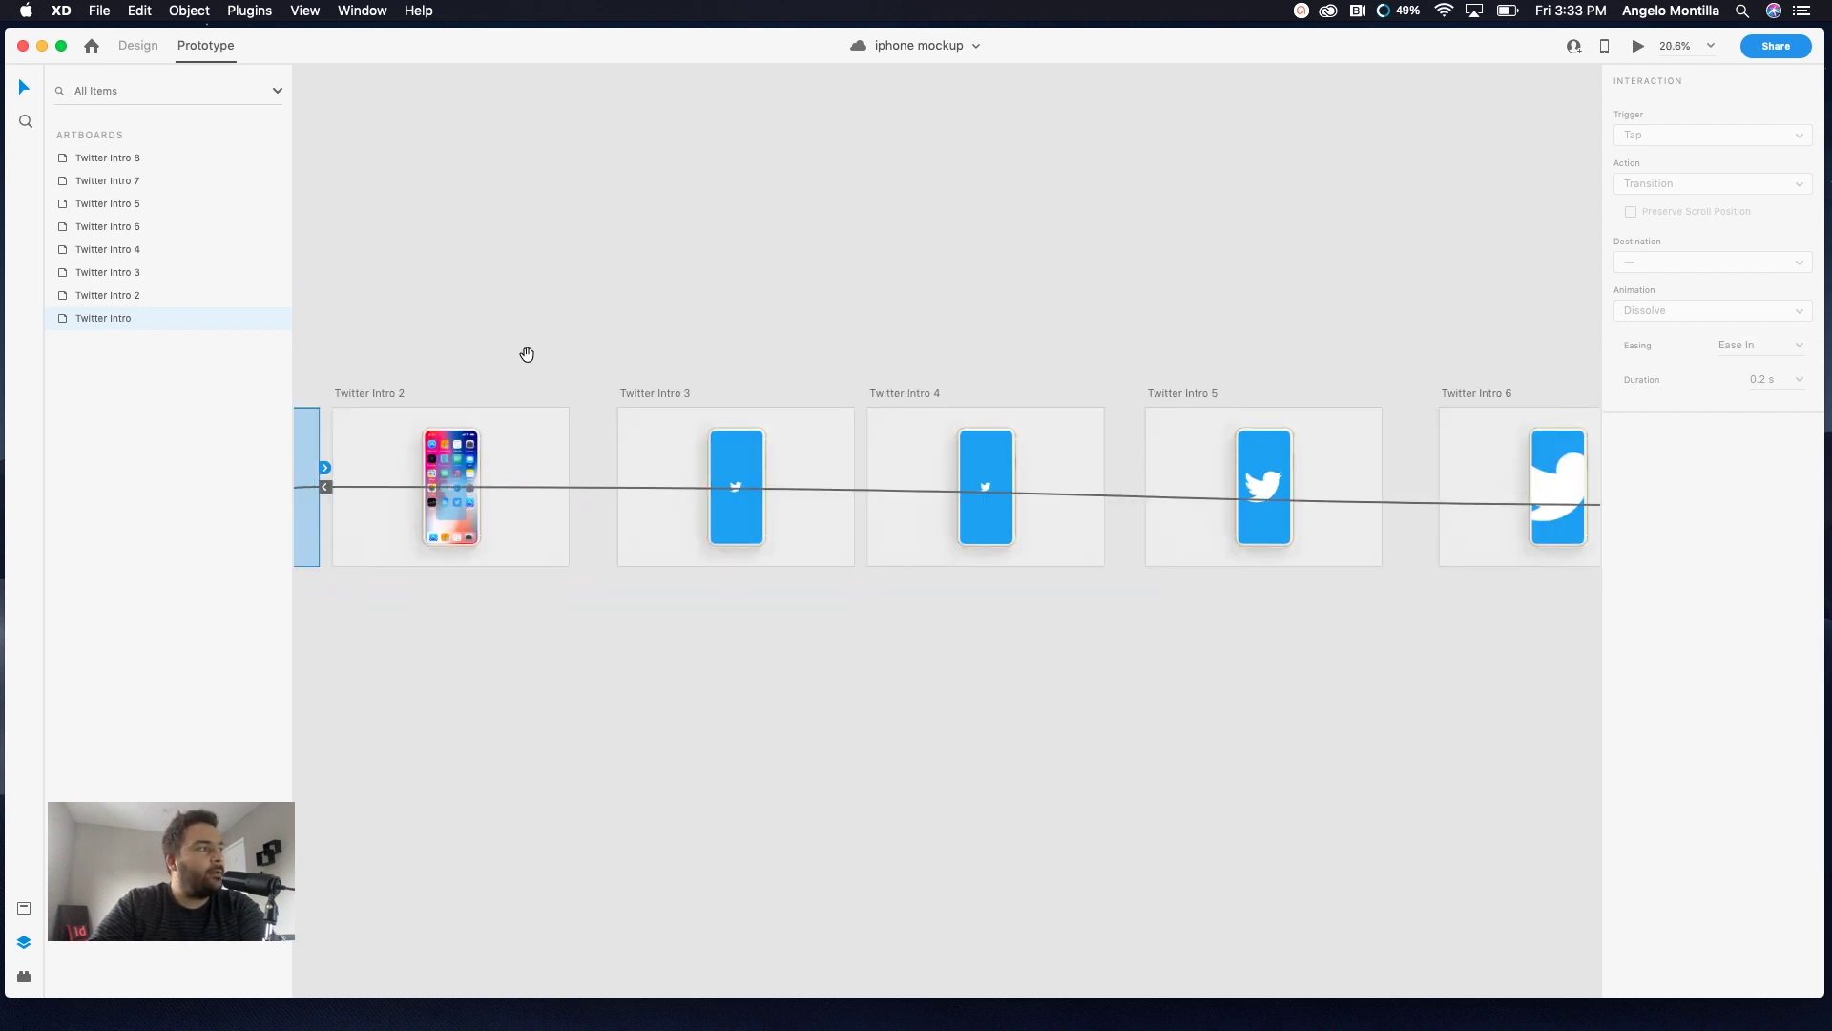
left_click_drag(524, 356, 837, 372)
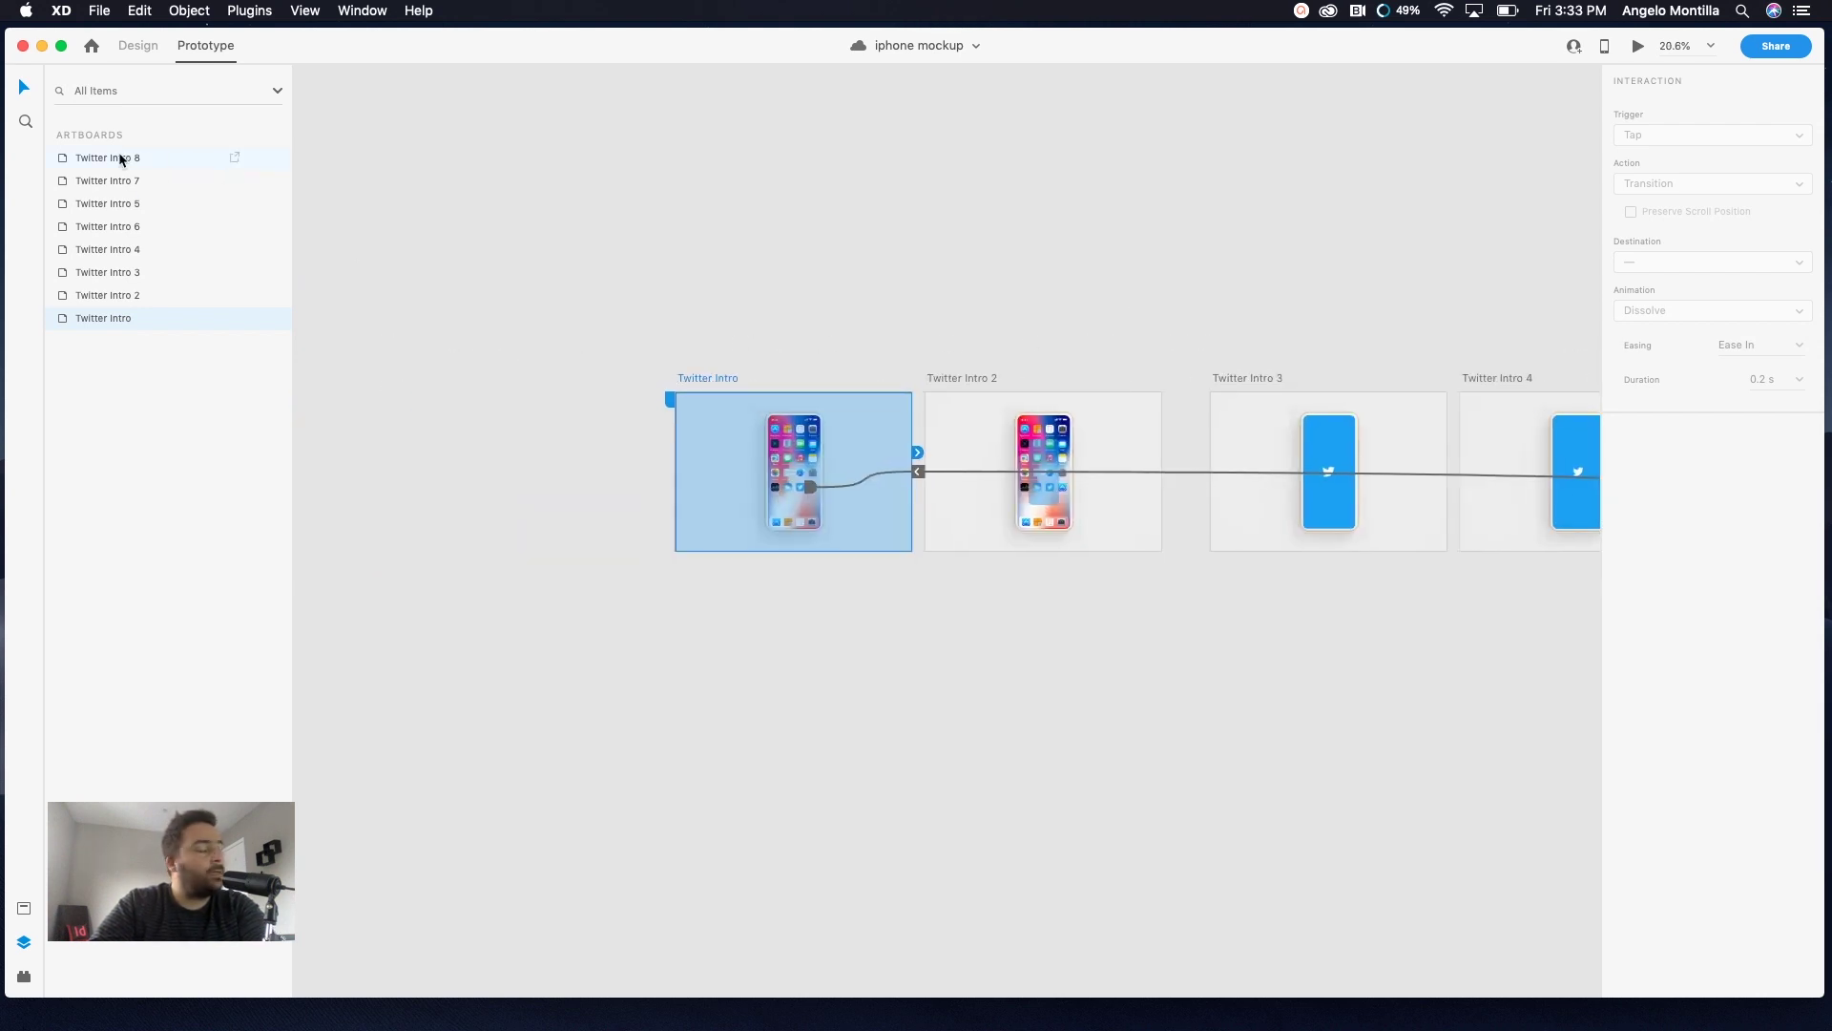